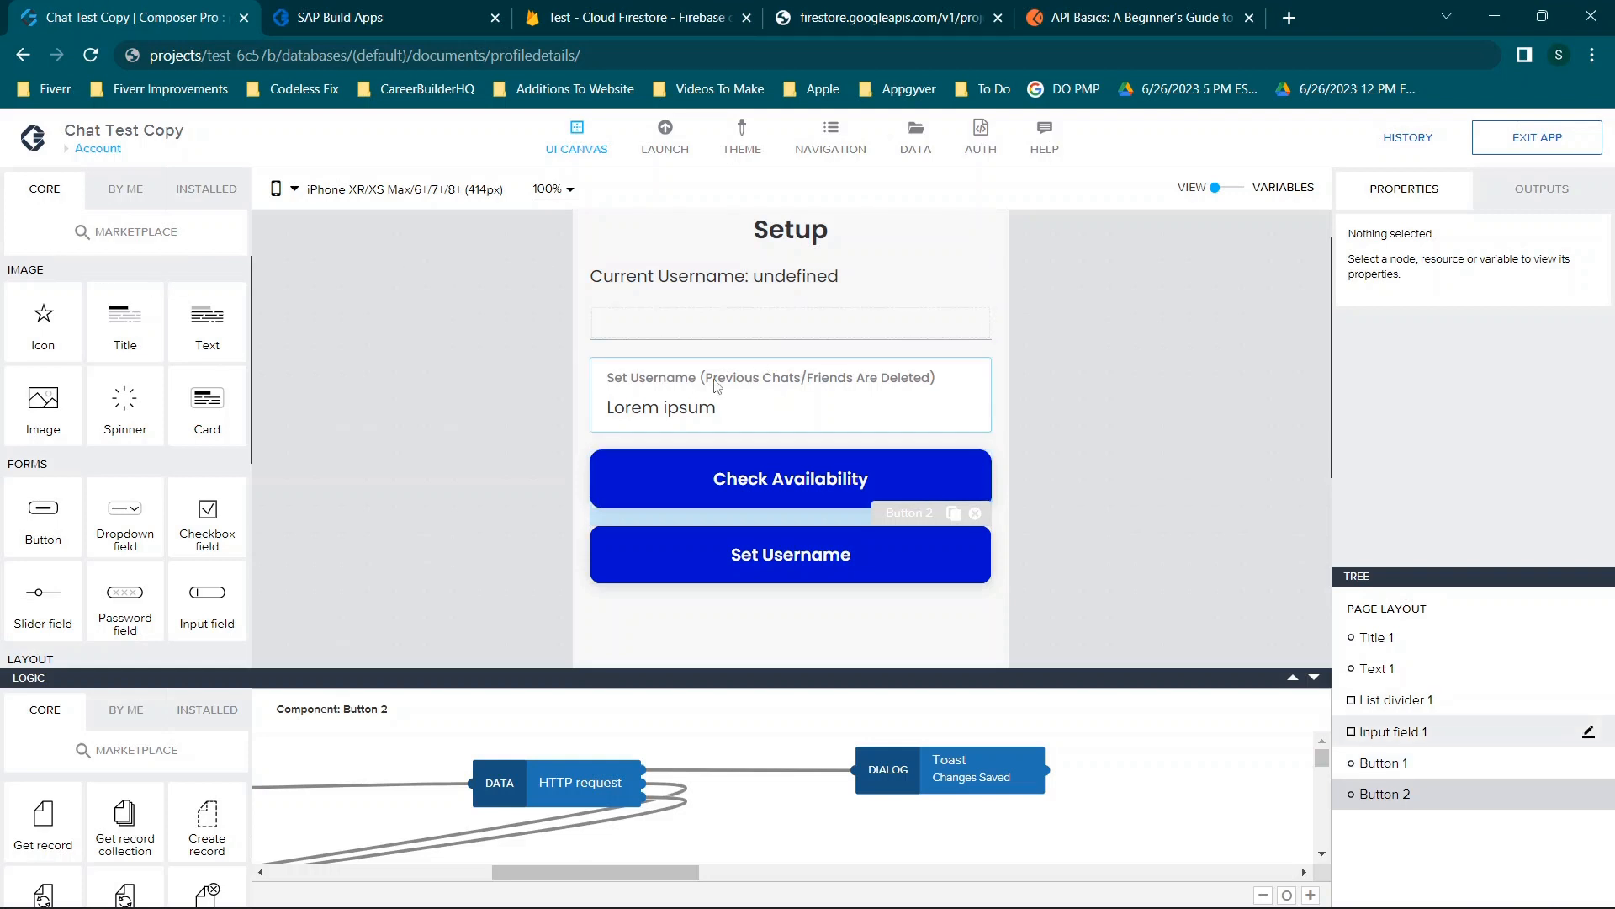
Glance at the profiledetails record in Firestore, then move to the Postman API basics article.
{"action": "left_click", "coordinate": [602, 10]}
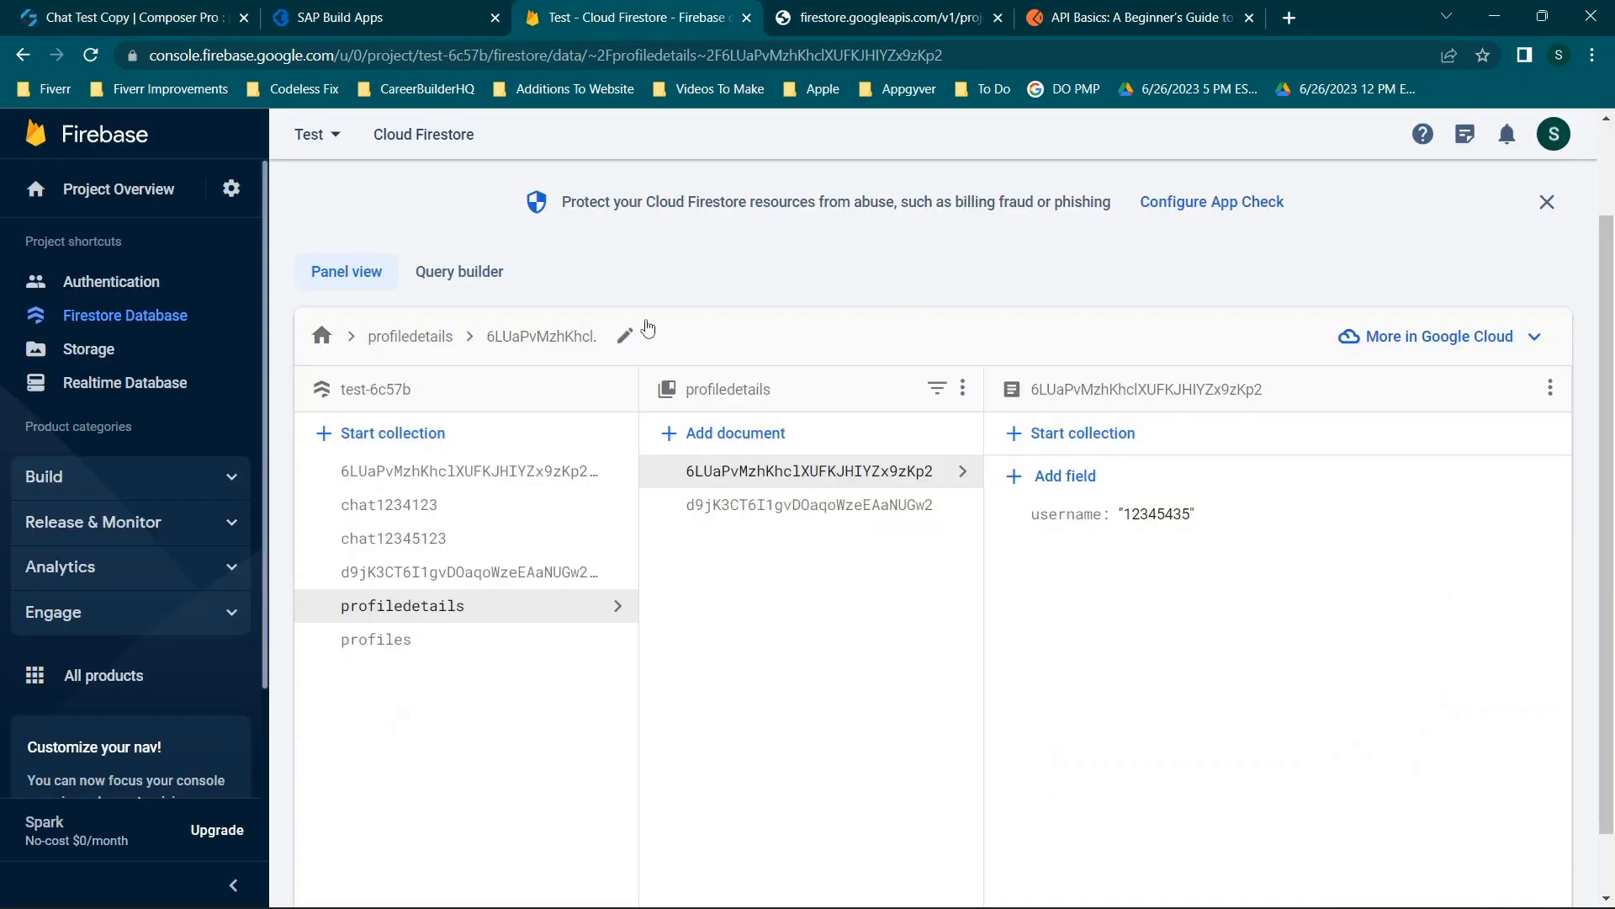
{"action": "left_click", "coordinate": [36, 15]}
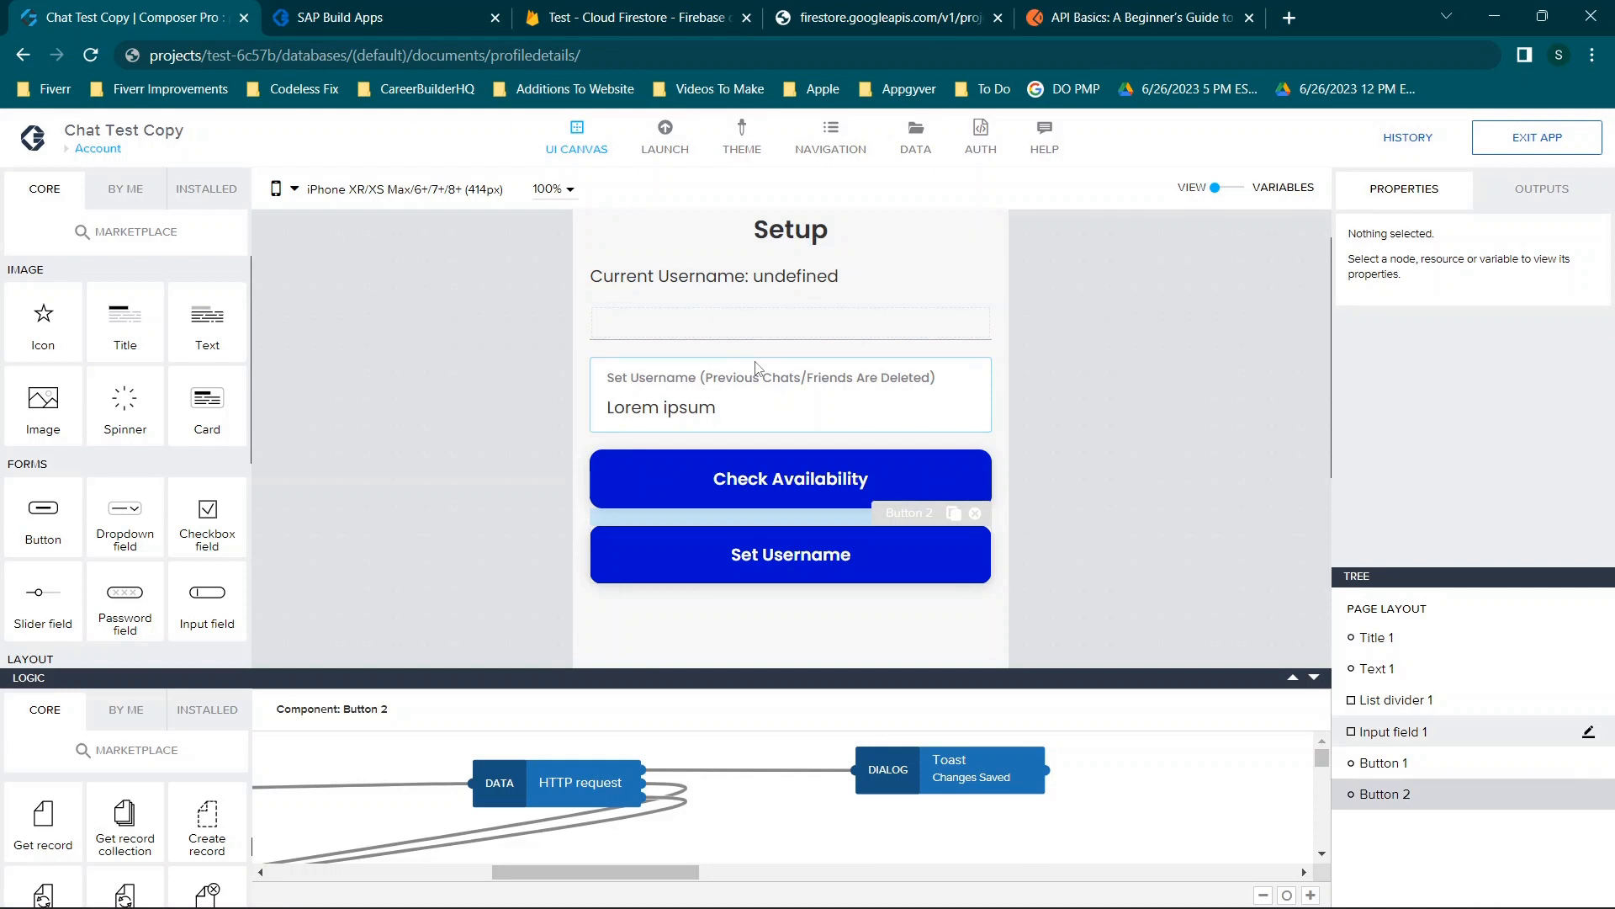
{"action": "left_click", "coordinate": [1166, 7]}
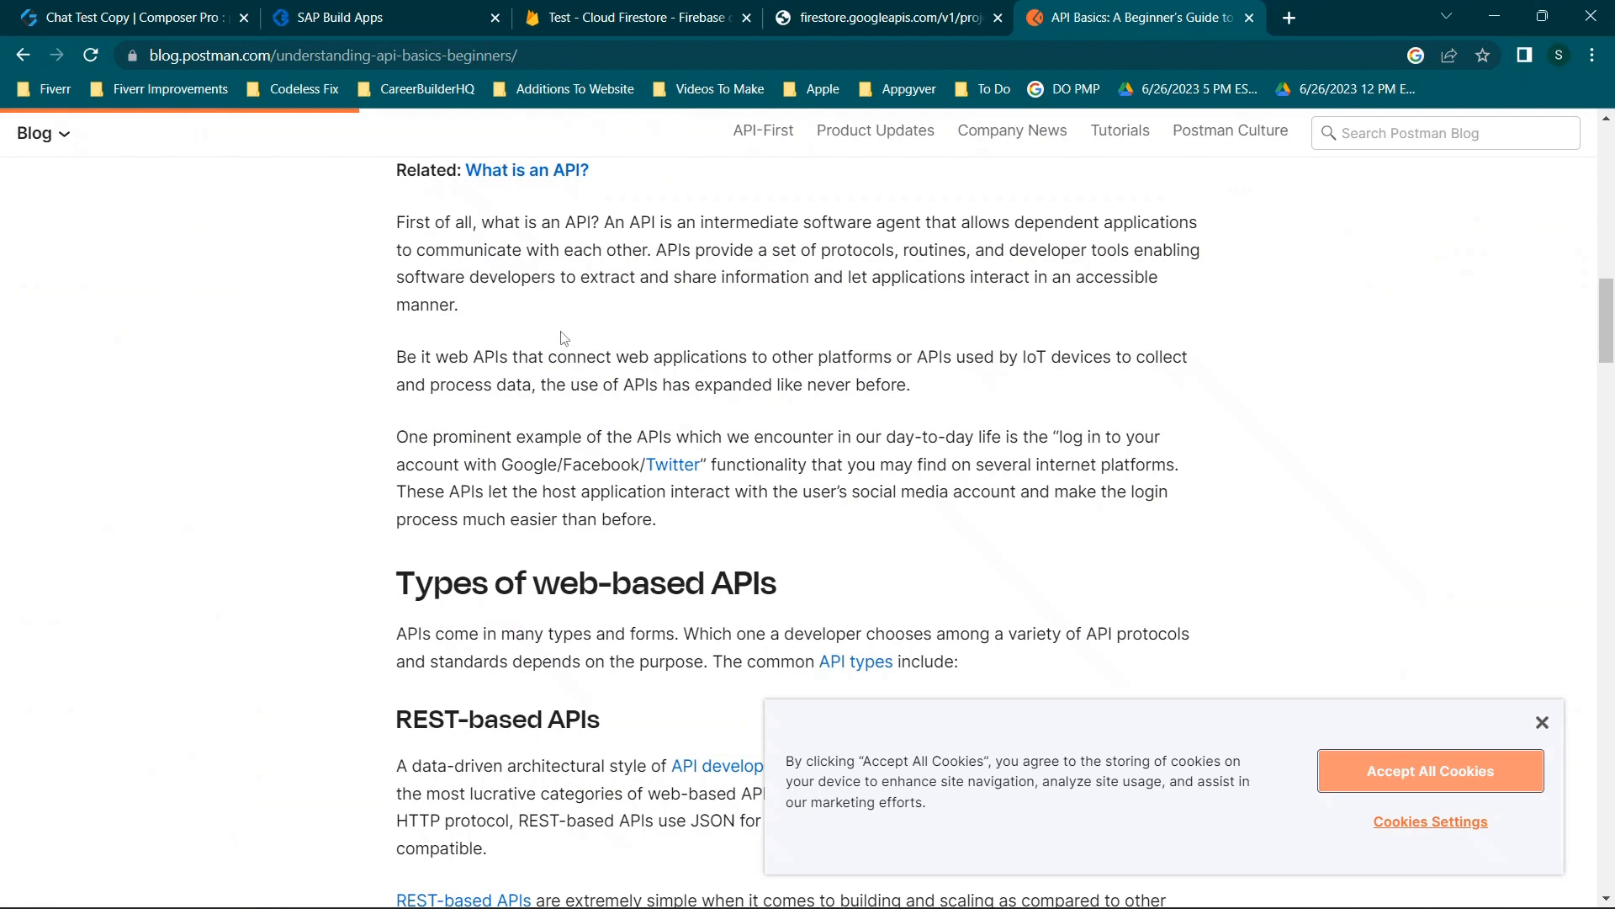
Dismiss the cookie notice and read the API basics article down to web-based API types.
{"action": "scroll", "coordinate": [562, 337], "scroll_direction": "down", "scroll_amount": 1}
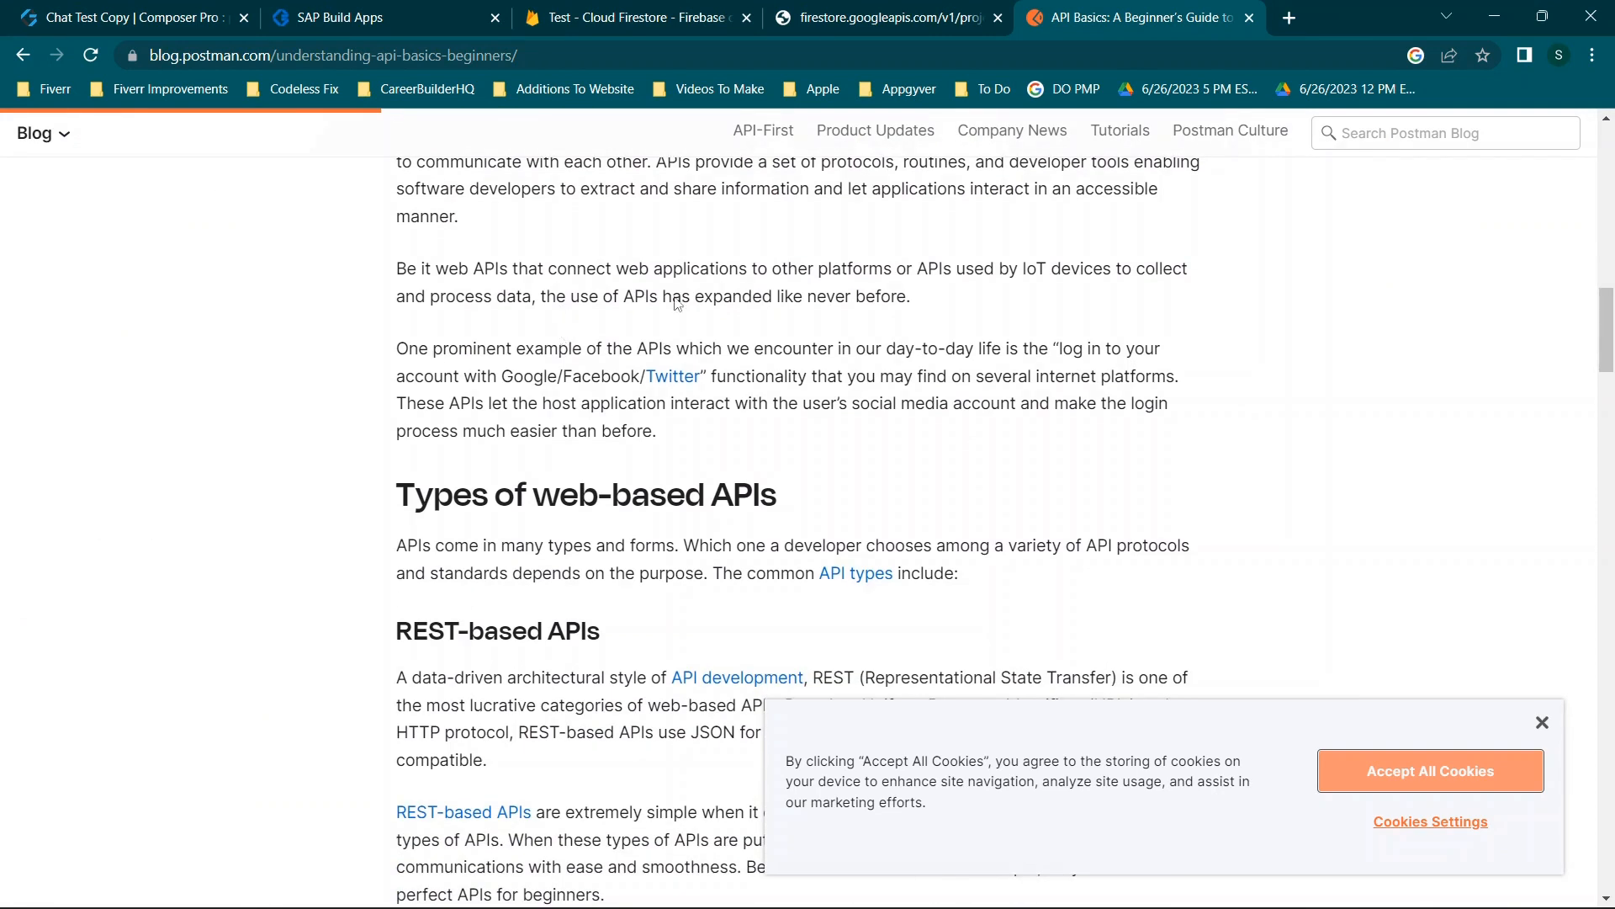
{"action": "left_click", "coordinate": [1542, 723]}
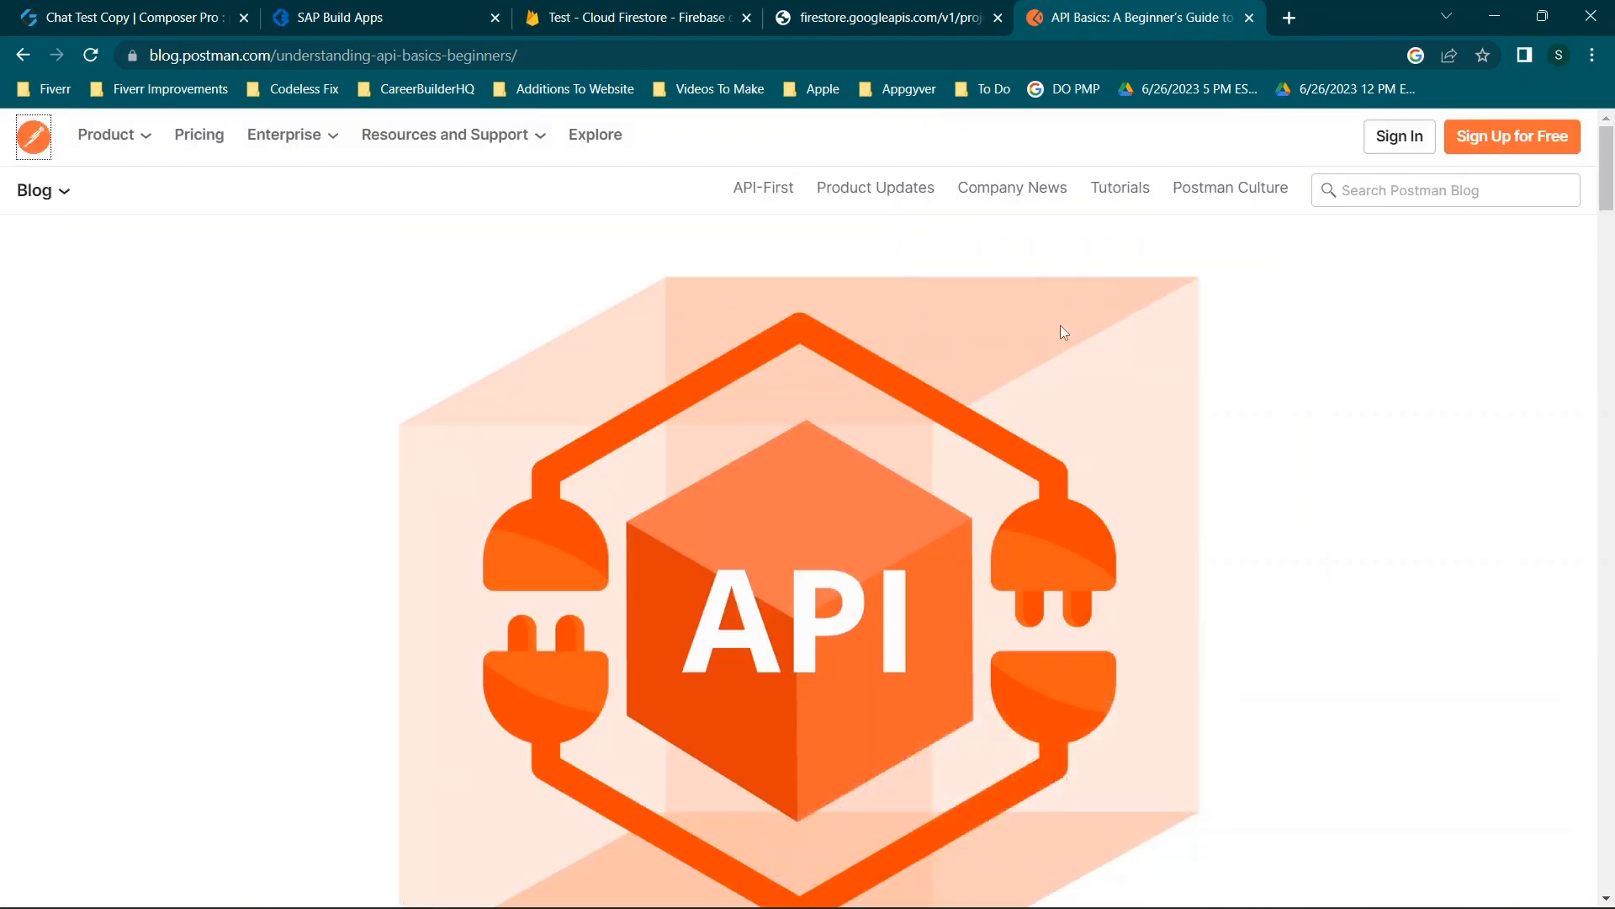
{"action": "scroll", "coordinate": [1028, 317], "scroll_direction": "down", "scroll_amount": 8}
{"action": "scroll", "coordinate": [639, 436], "scroll_direction": "down", "scroll_amount": 3}
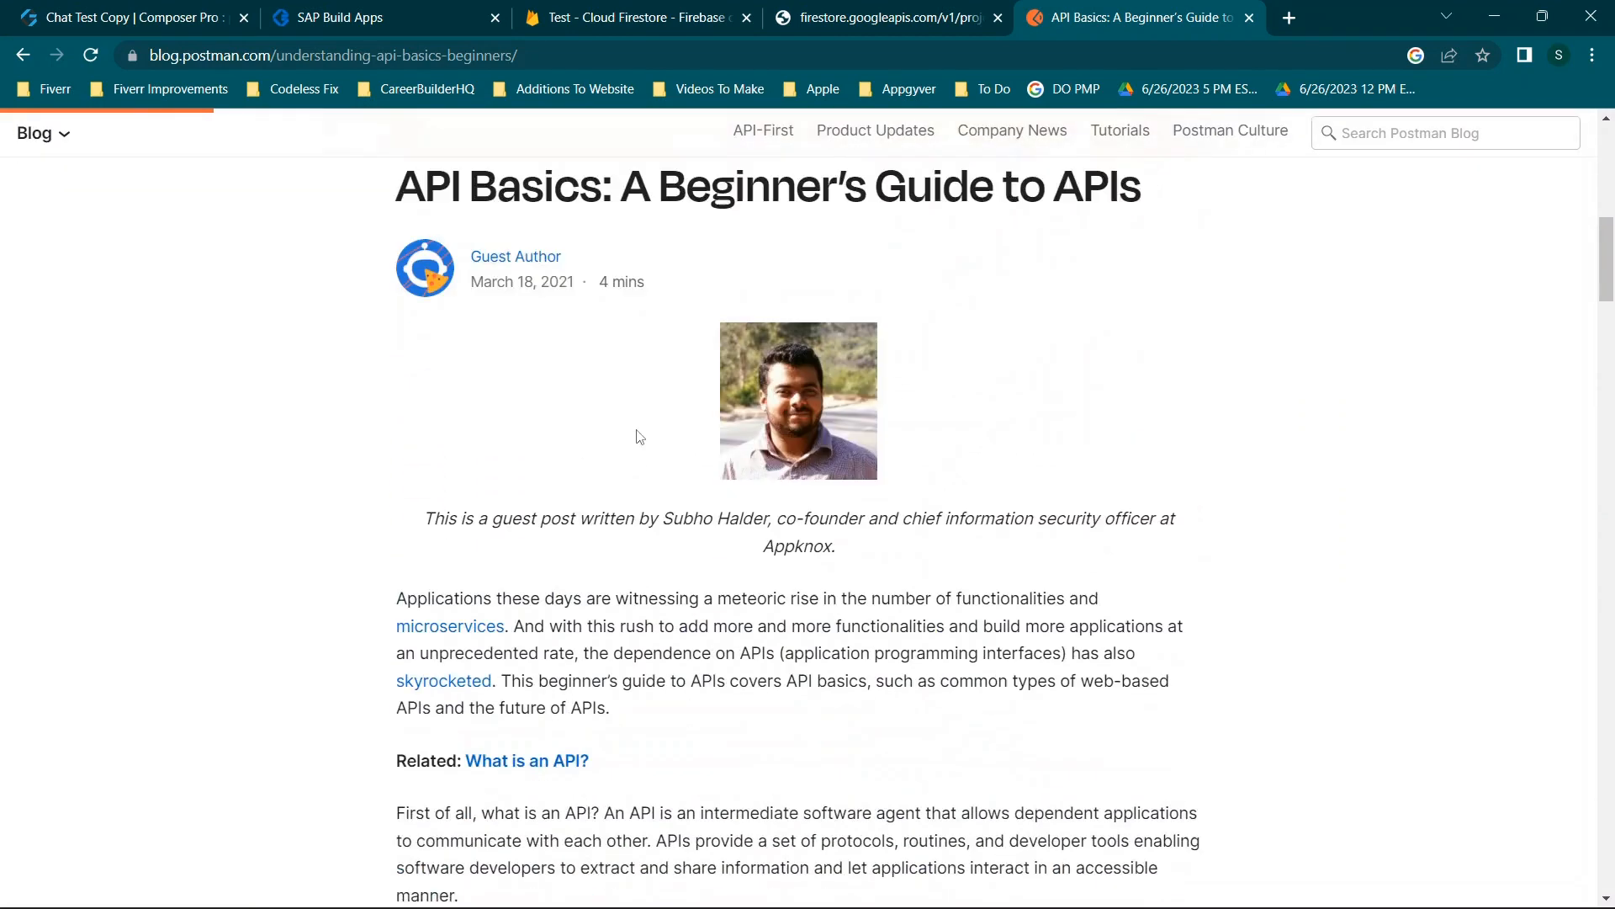
{"action": "scroll", "coordinate": [639, 436], "scroll_direction": "down", "scroll_amount": 3}
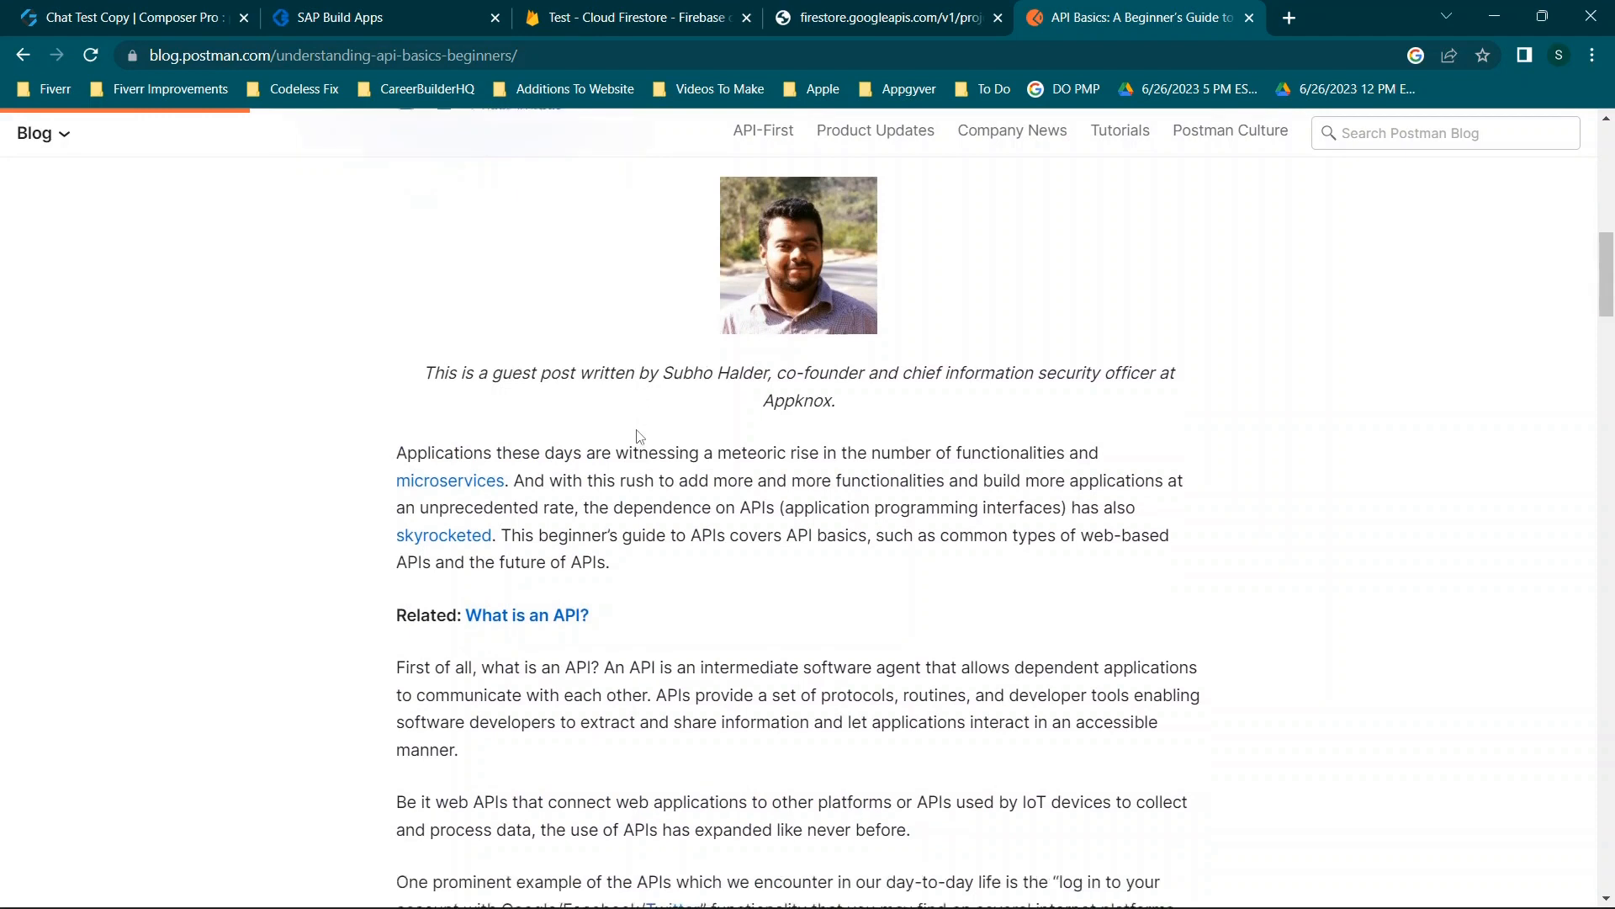
{"action": "scroll", "coordinate": [638, 435], "scroll_direction": "down", "scroll_amount": 2}
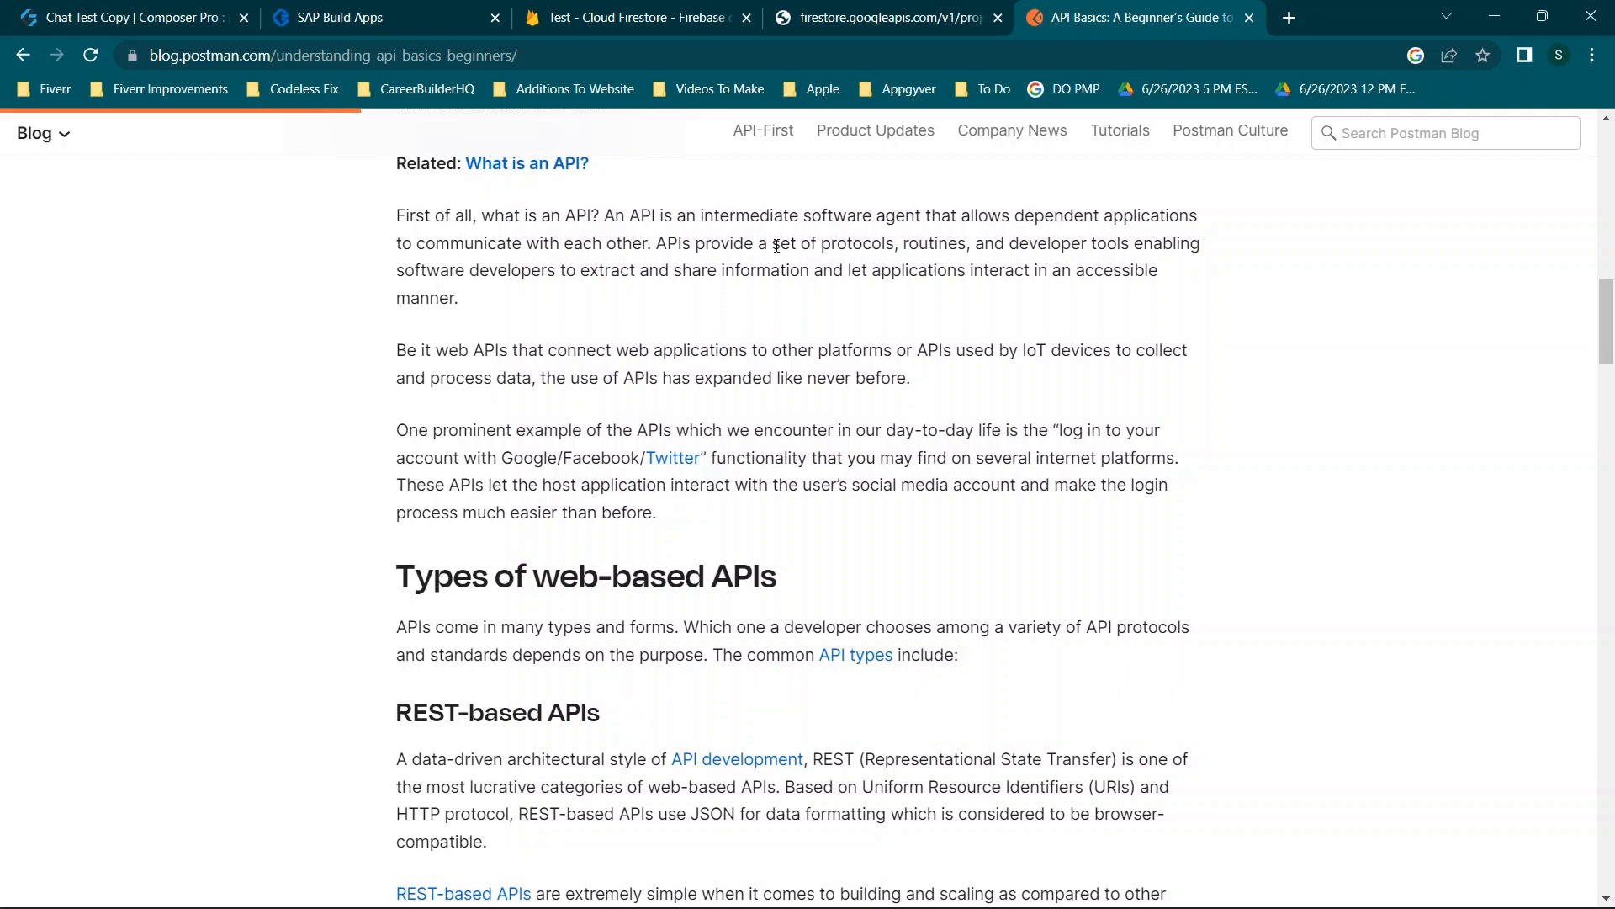
{"action": "scroll", "coordinate": [788, 430], "scroll_direction": "down", "scroll_amount": 2}
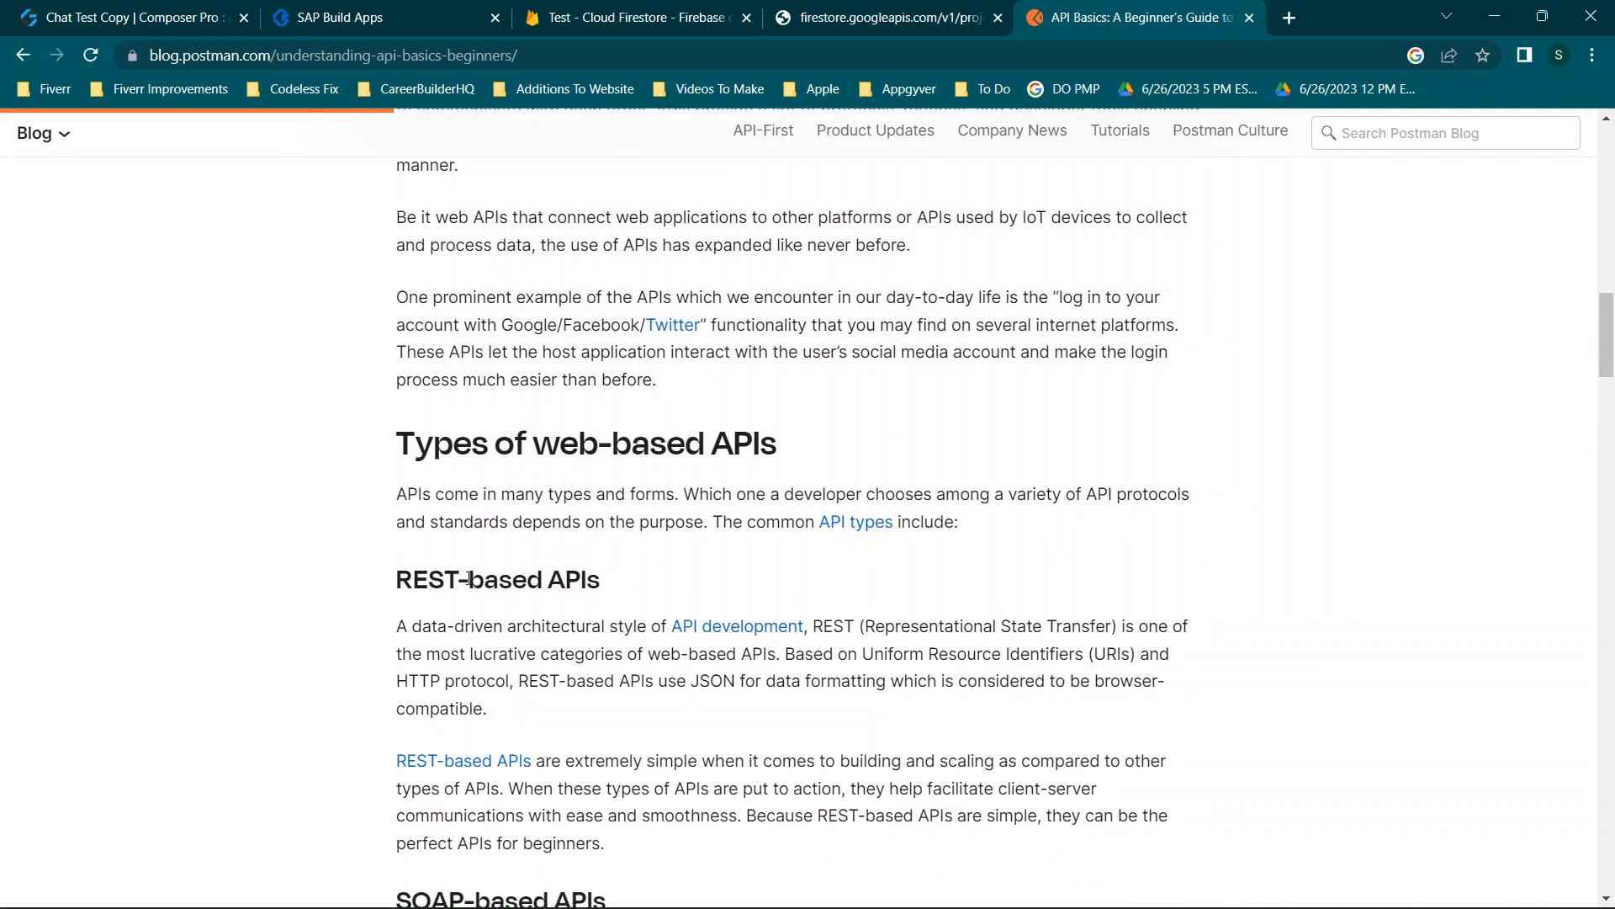
{"action": "scroll", "coordinate": [539, 580], "scroll_direction": "down", "scroll_amount": 4}
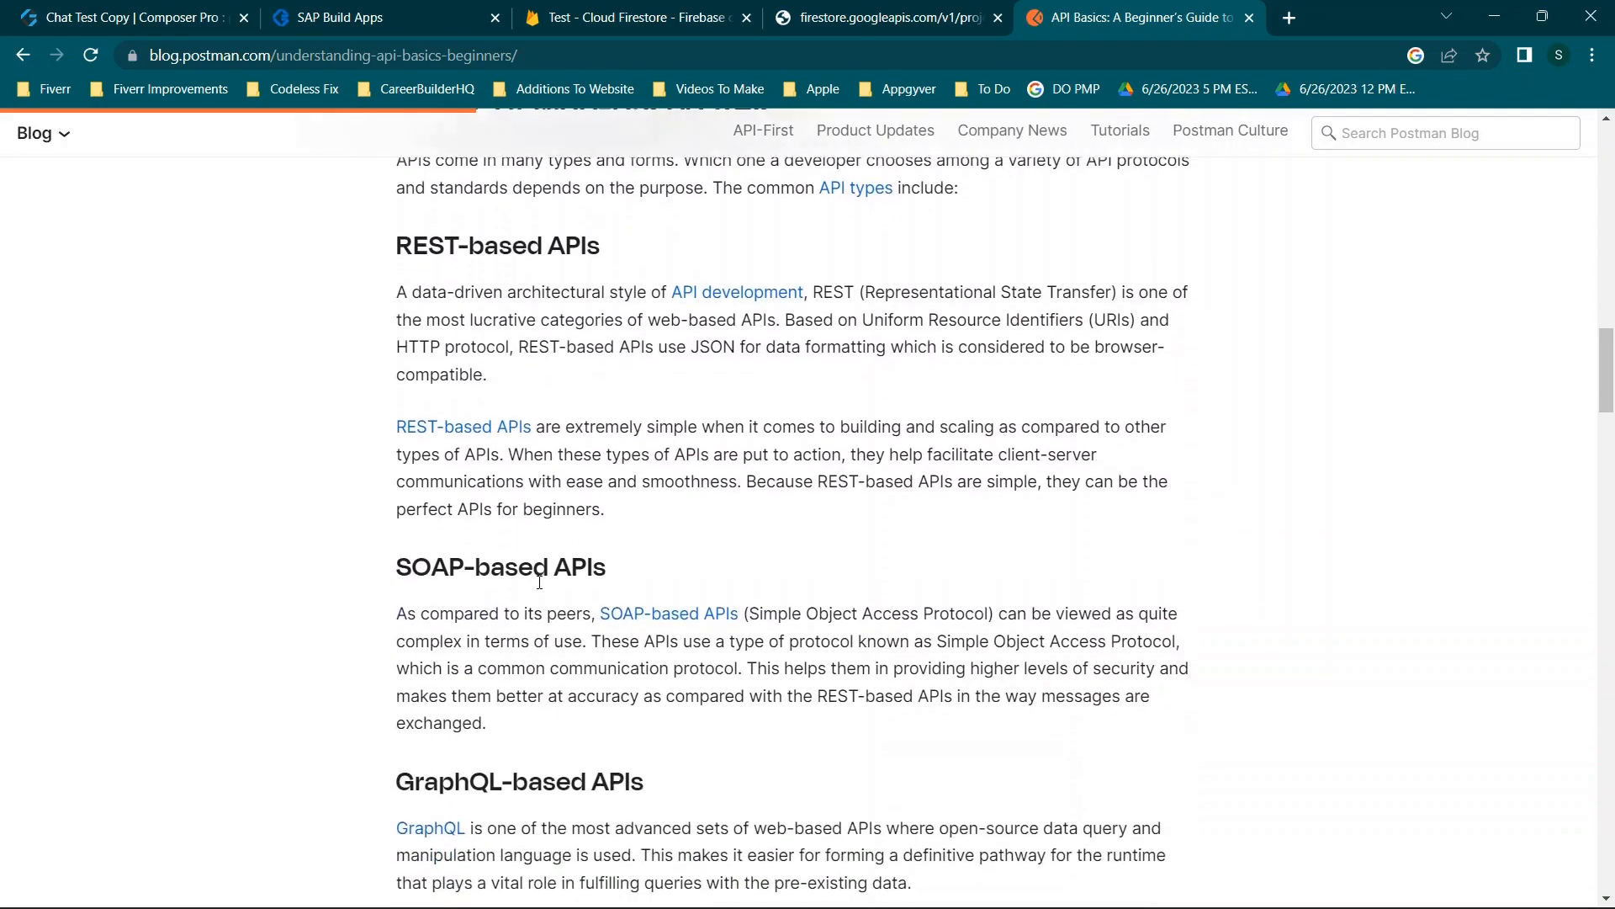
{"action": "scroll", "coordinate": [541, 589], "scroll_direction": "up", "scroll_amount": 3}
{"action": "scroll", "coordinate": [541, 589], "scroll_direction": "up", "scroll_amount": 3}
{"action": "scroll", "coordinate": [541, 589], "scroll_direction": "down", "scroll_amount": 3}
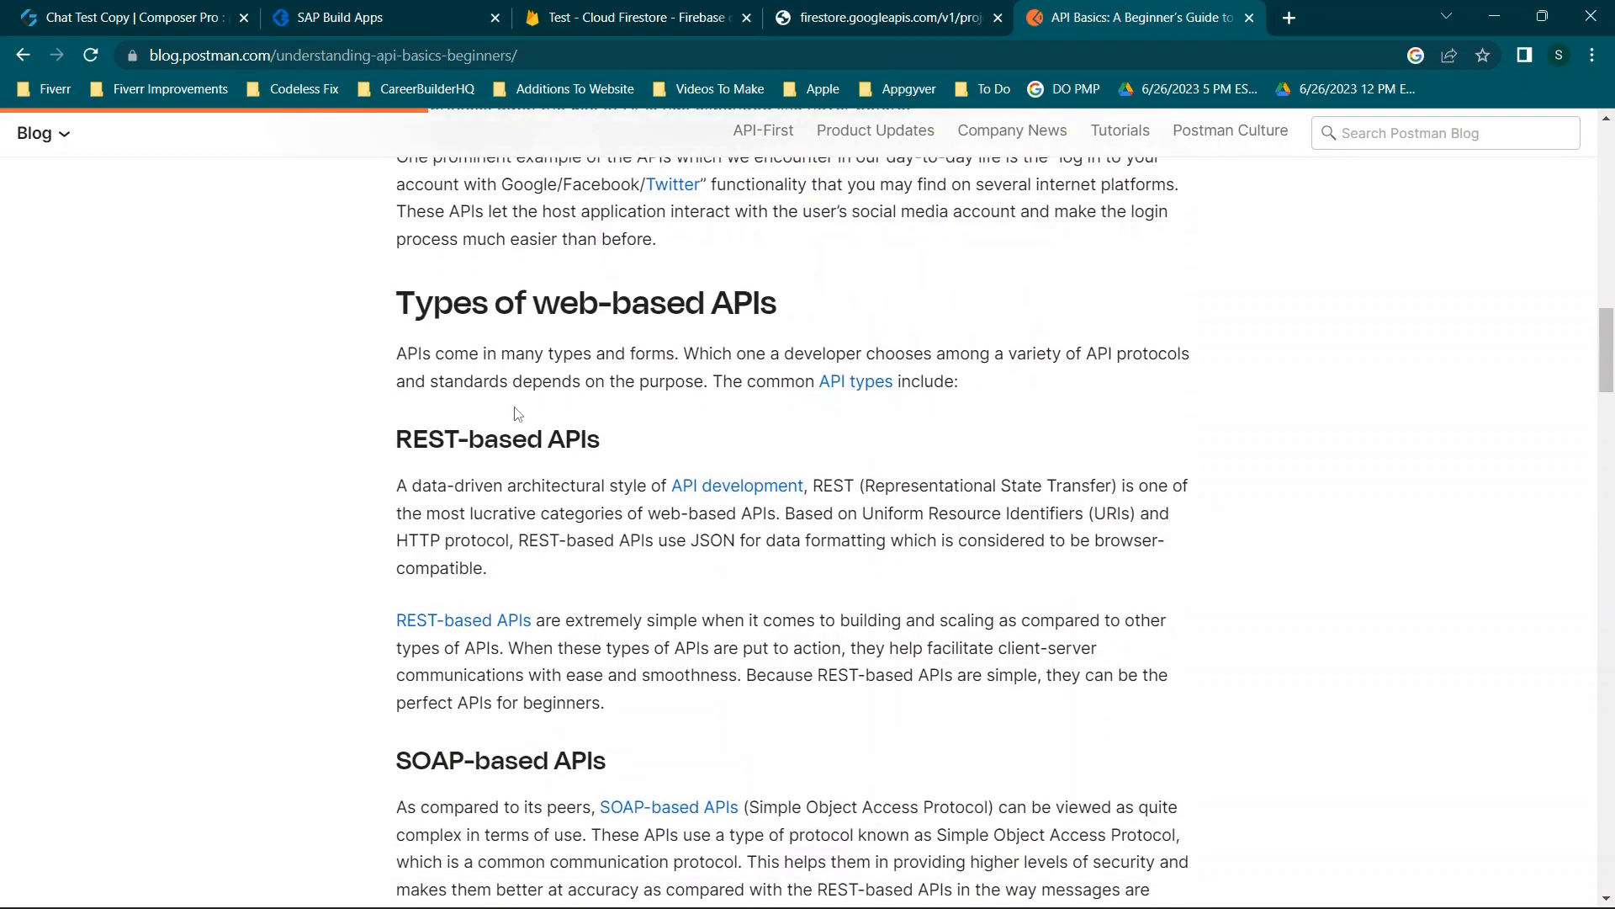
Check the app editor, add a new empty browser tab, and return to the article.
{"action": "left_click", "coordinate": [132, 9]}
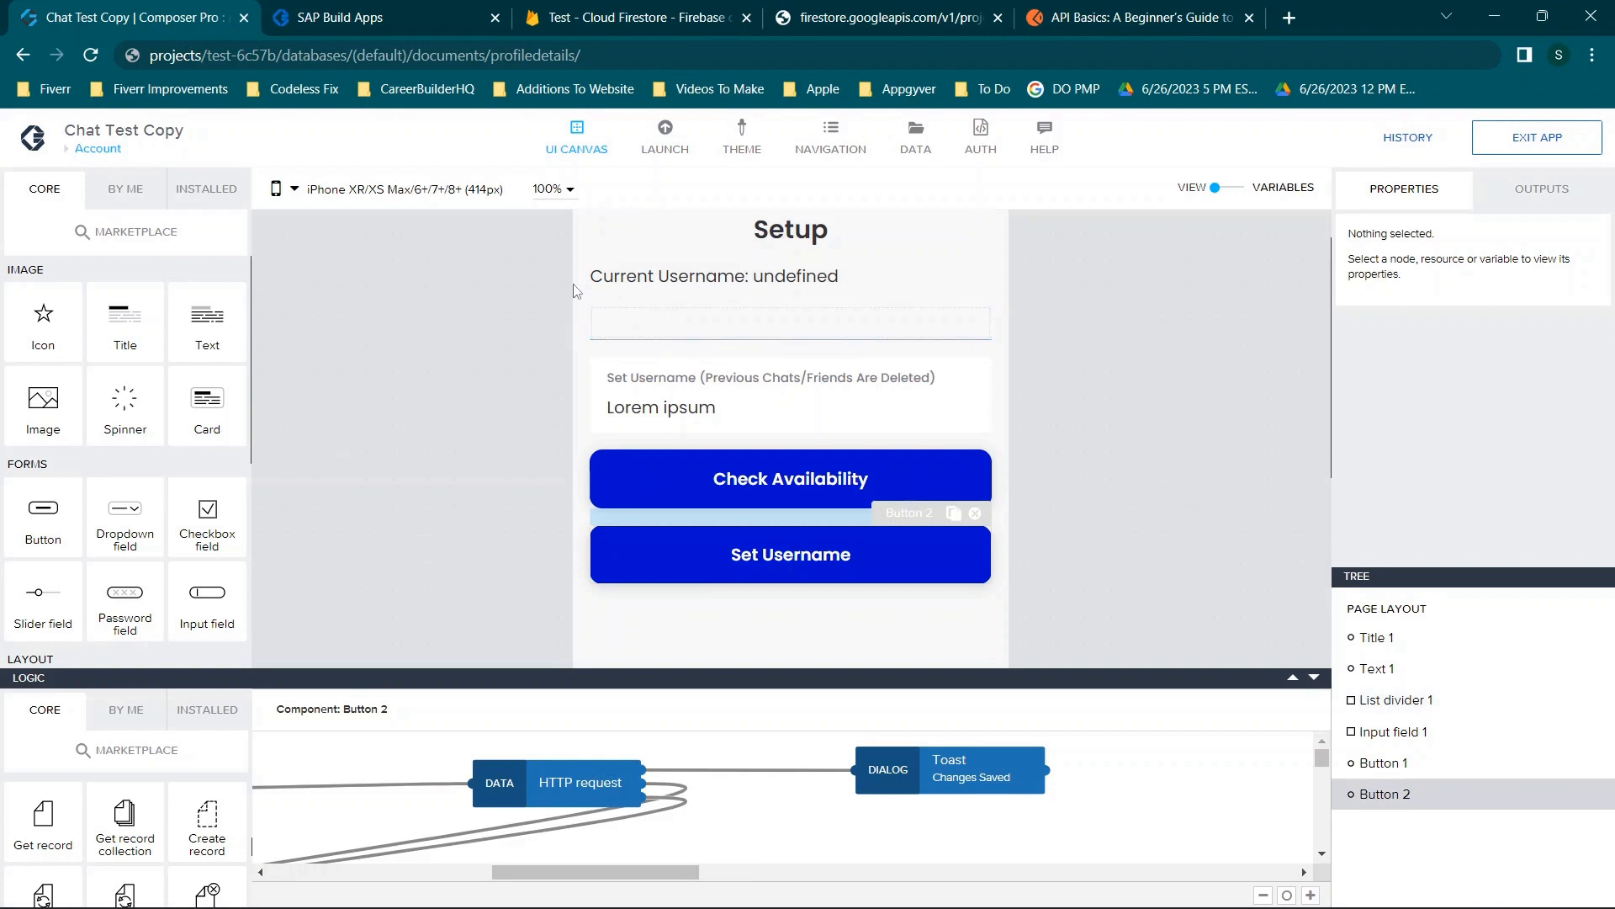
{"action": "left_click", "coordinate": [1289, 17]}
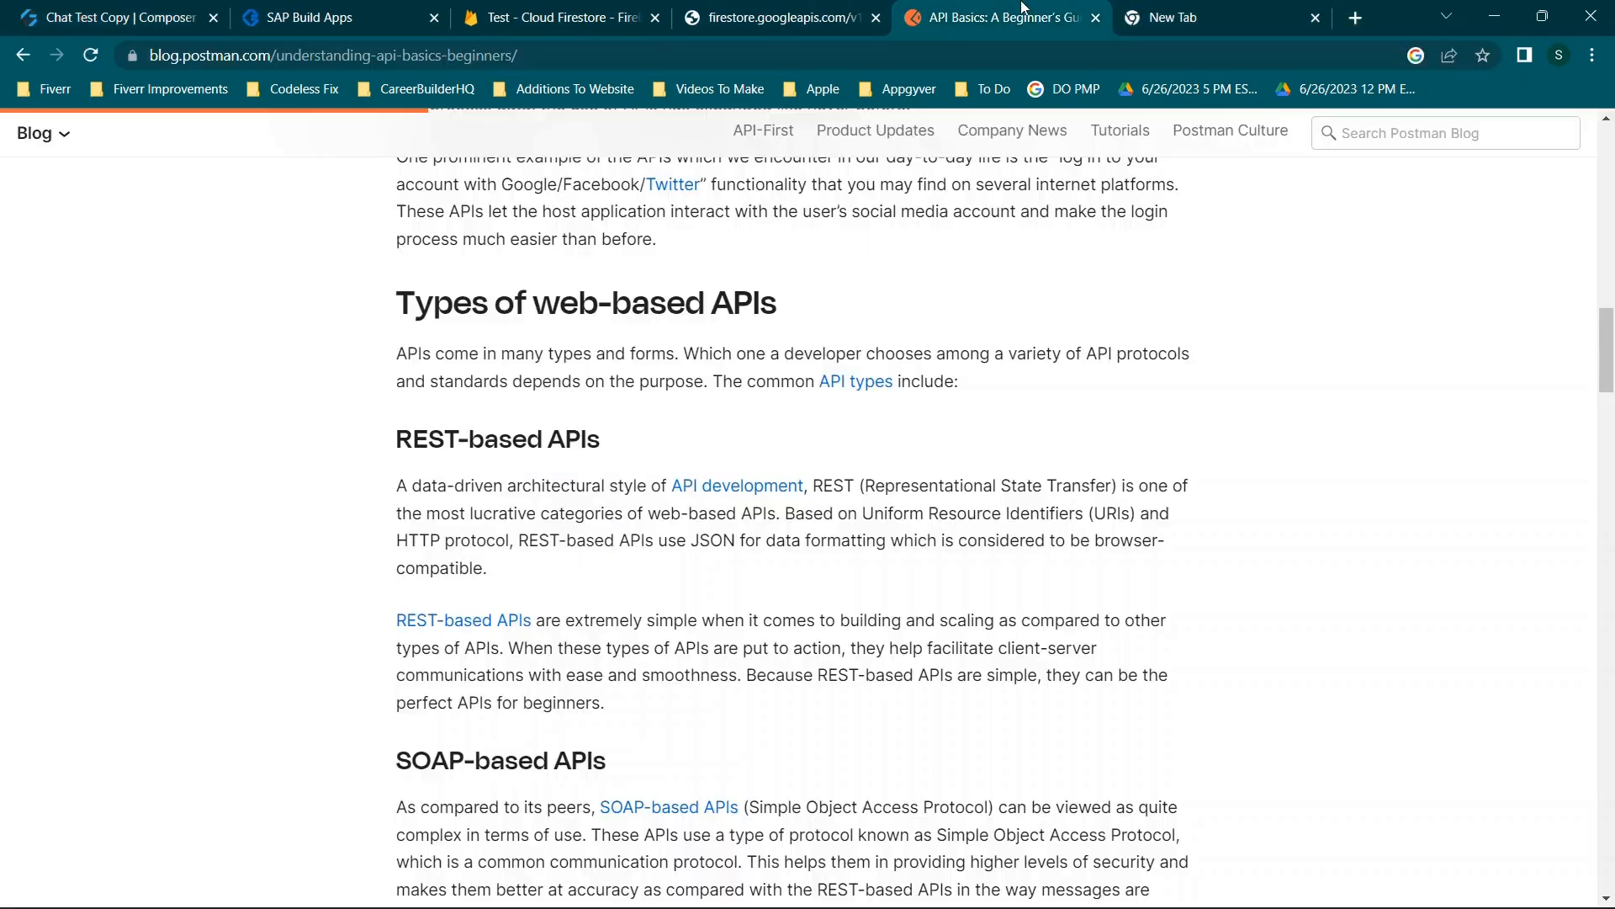
{"action": "left_click", "coordinate": [1020, 9]}
Inspect the article's requests in the DevTools Network panel, then close DevTools and the blank tab.
{"action": "right_click", "coordinate": [751, 276]}
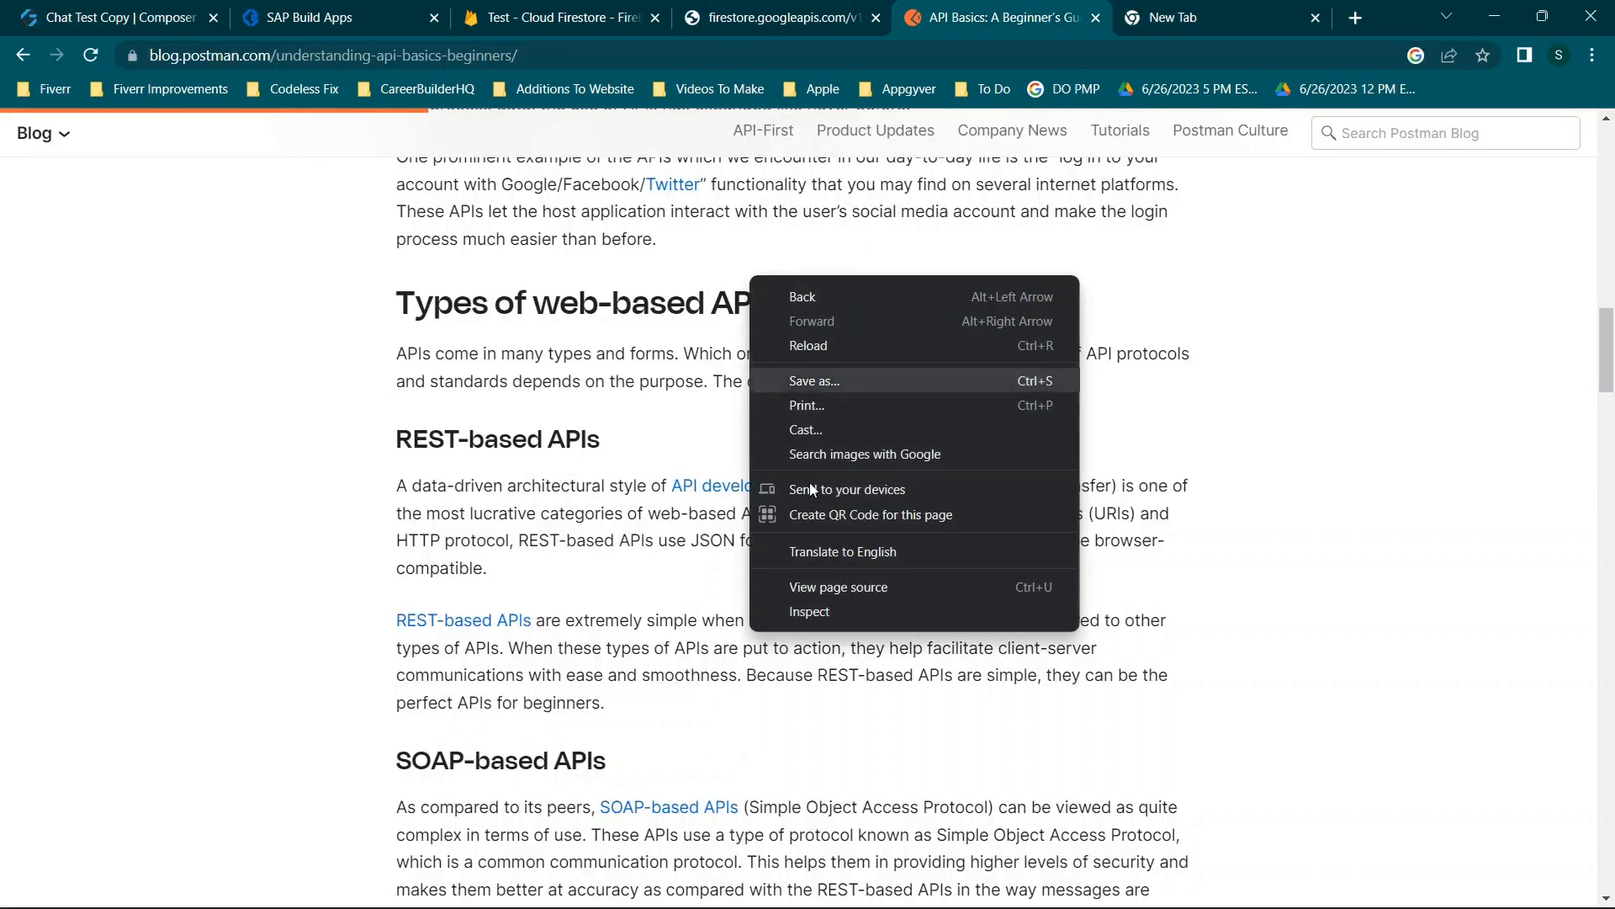
{"action": "left_click", "coordinate": [810, 612]}
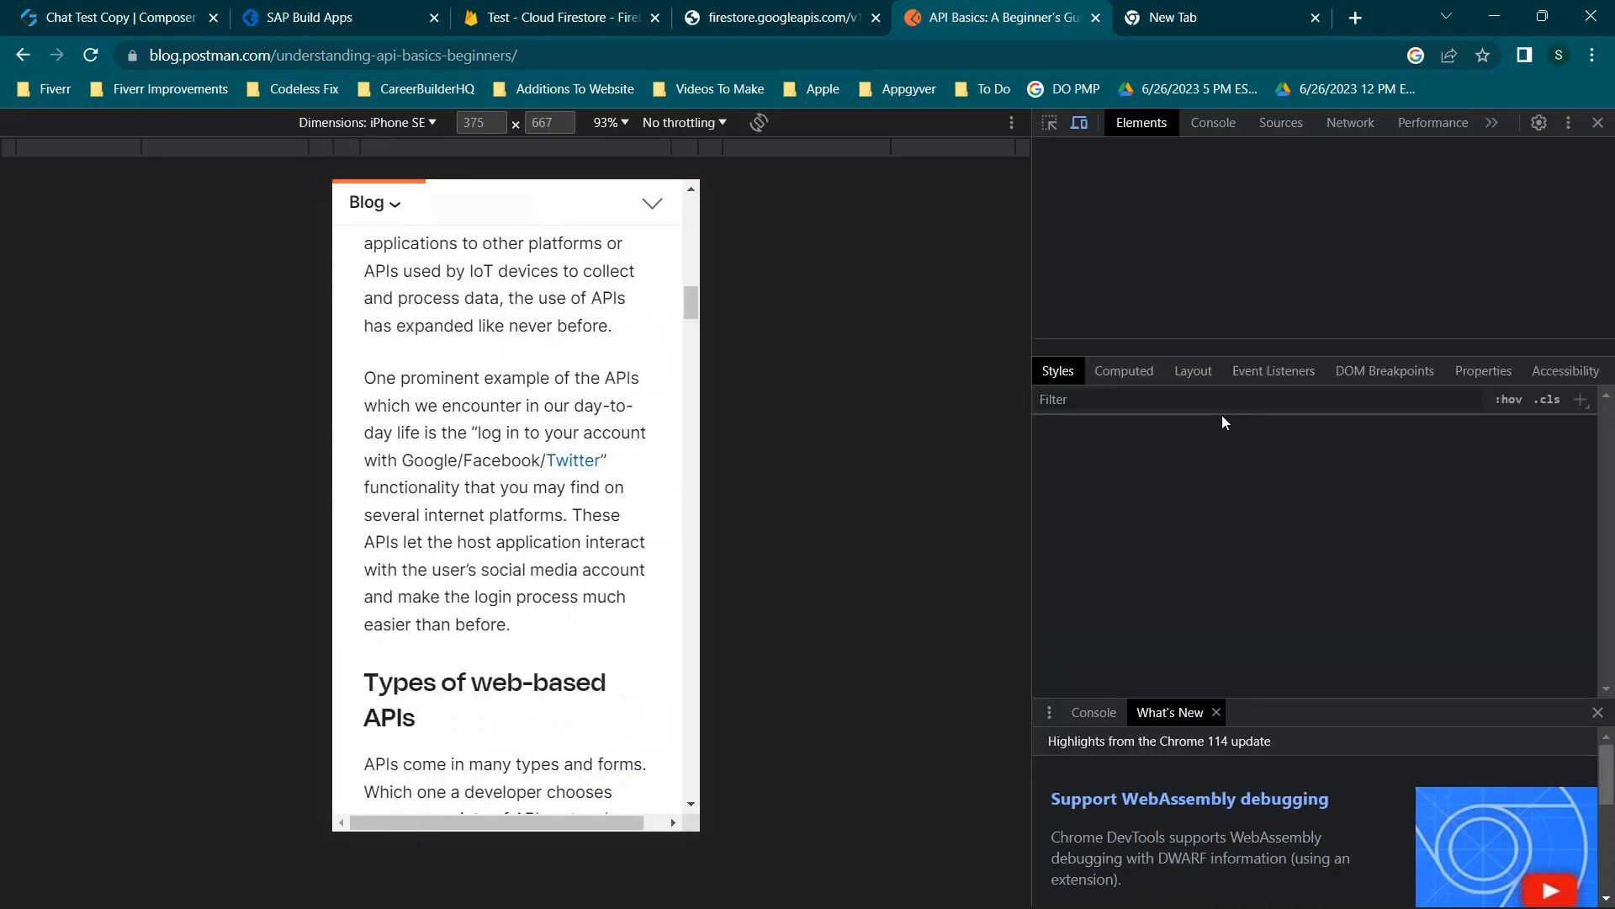
{"action": "left_click", "coordinate": [1336, 126]}
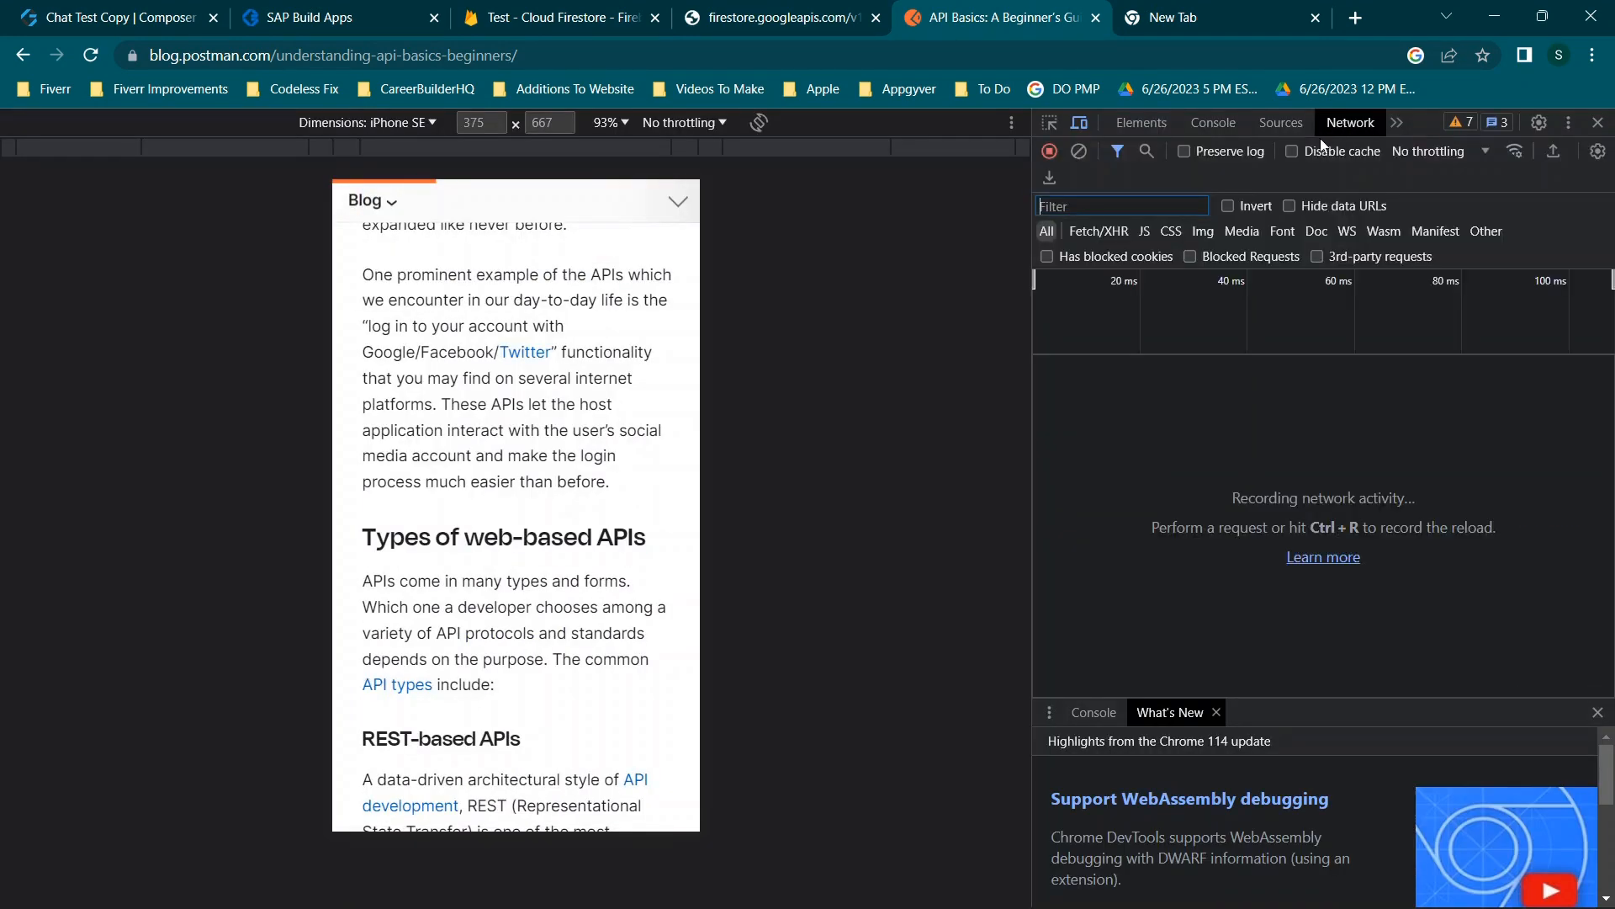
{"action": "scroll", "coordinate": [547, 349], "scroll_direction": "up", "scroll_amount": 10}
{"action": "scroll", "coordinate": [545, 343], "scroll_direction": "down", "scroll_amount": 5}
{"action": "scroll", "coordinate": [545, 344], "scroll_direction": "down", "scroll_amount": 20}
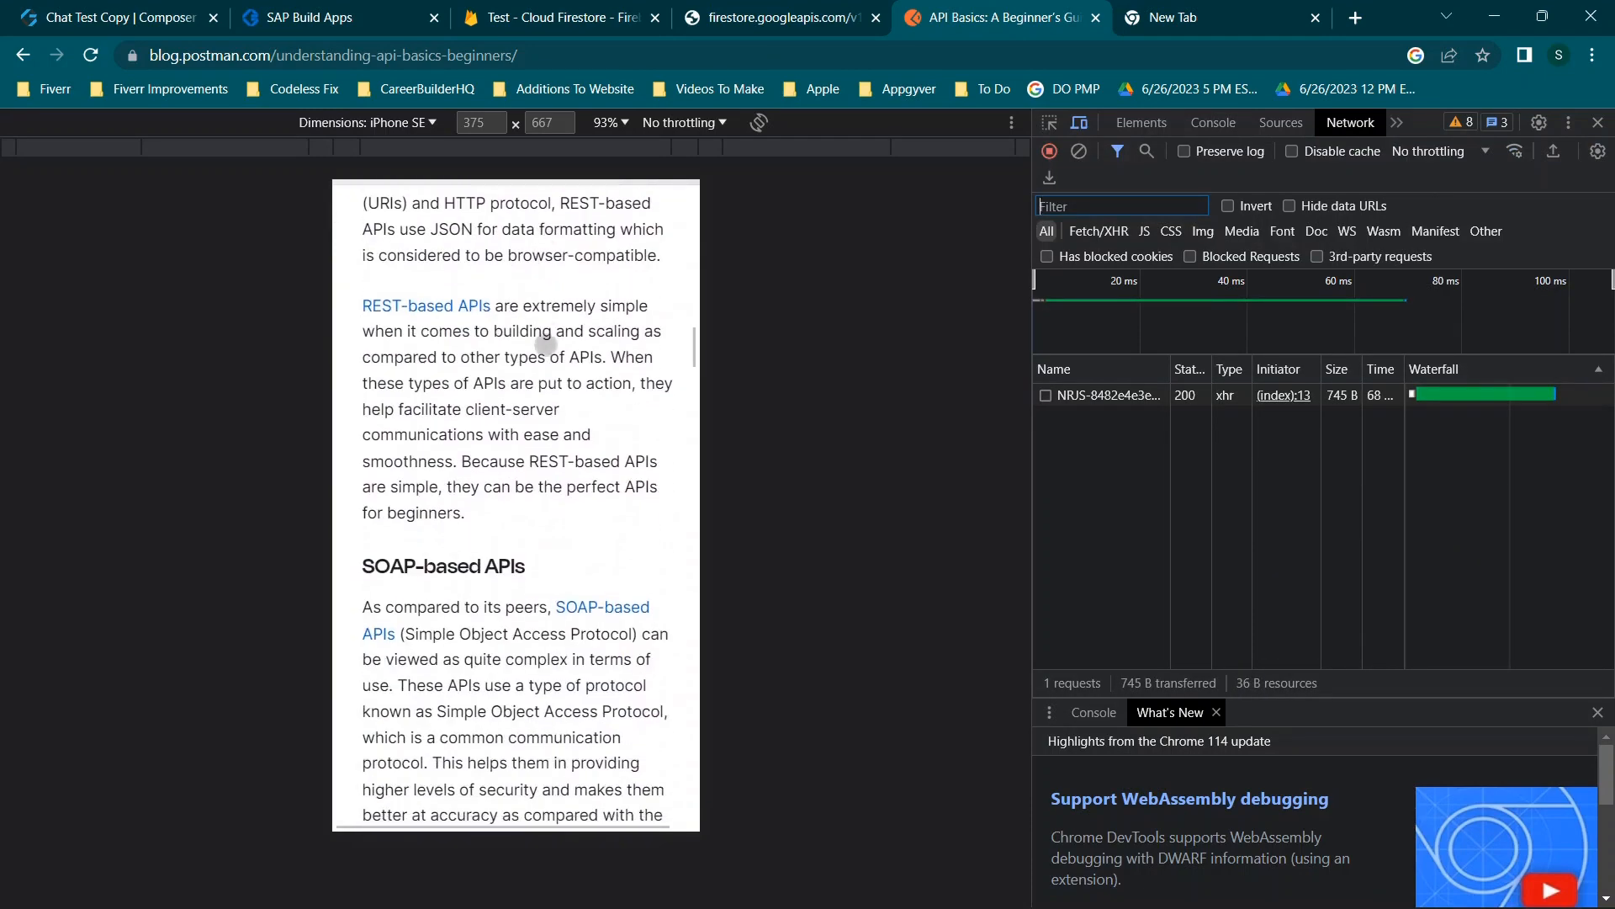
{"action": "scroll", "coordinate": [546, 343], "scroll_direction": "down", "scroll_amount": 1}
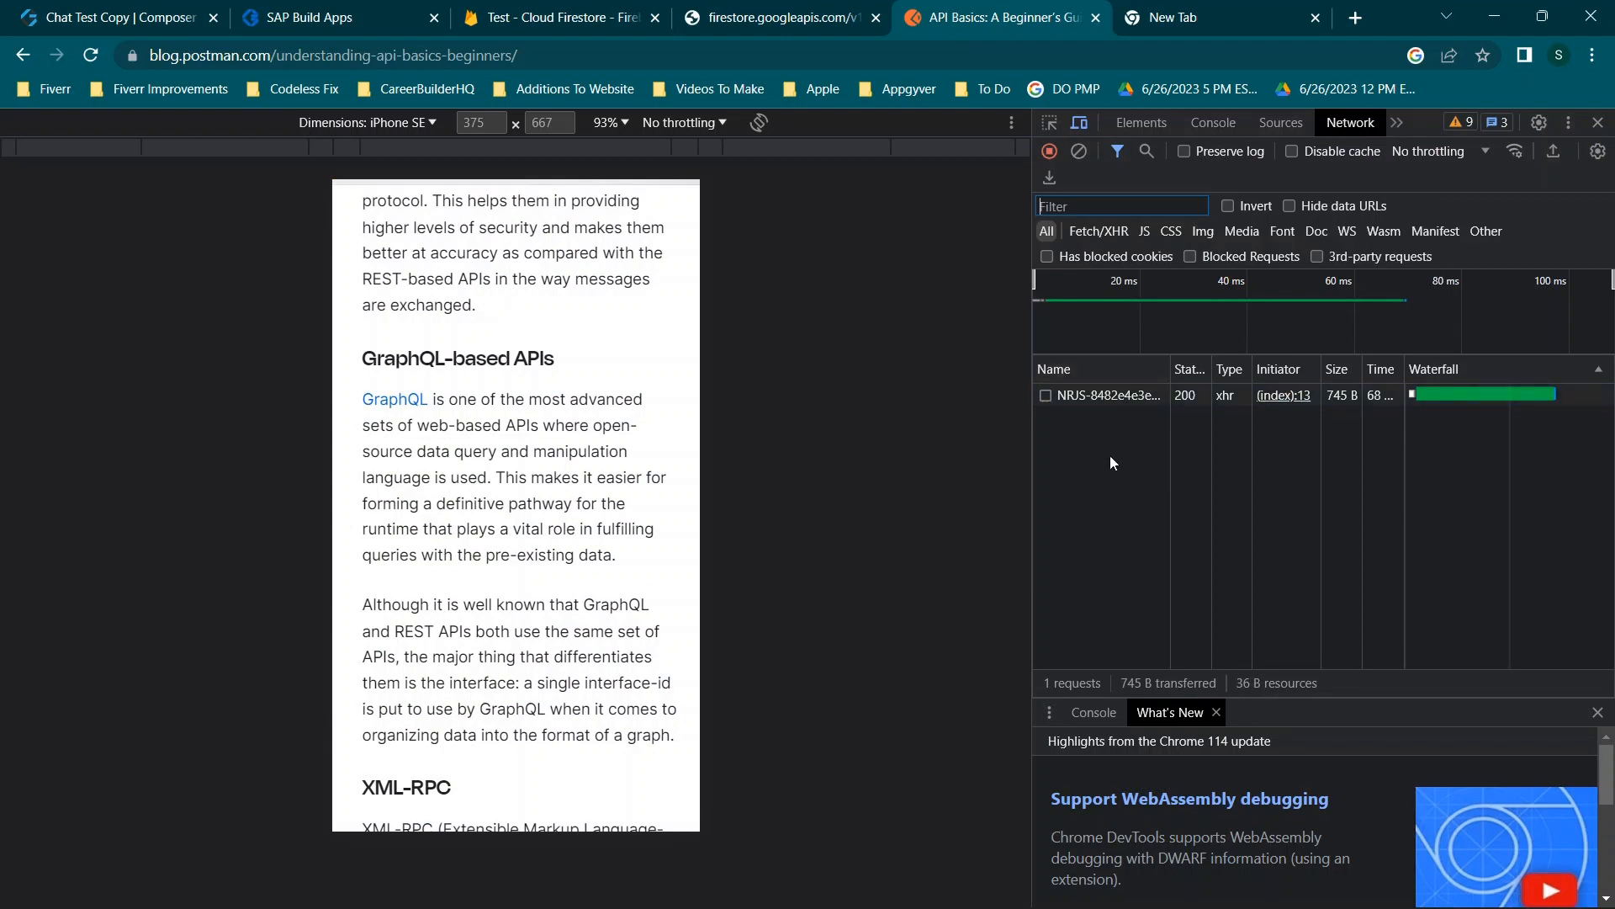
{"action": "left_click", "coordinate": [1598, 123]}
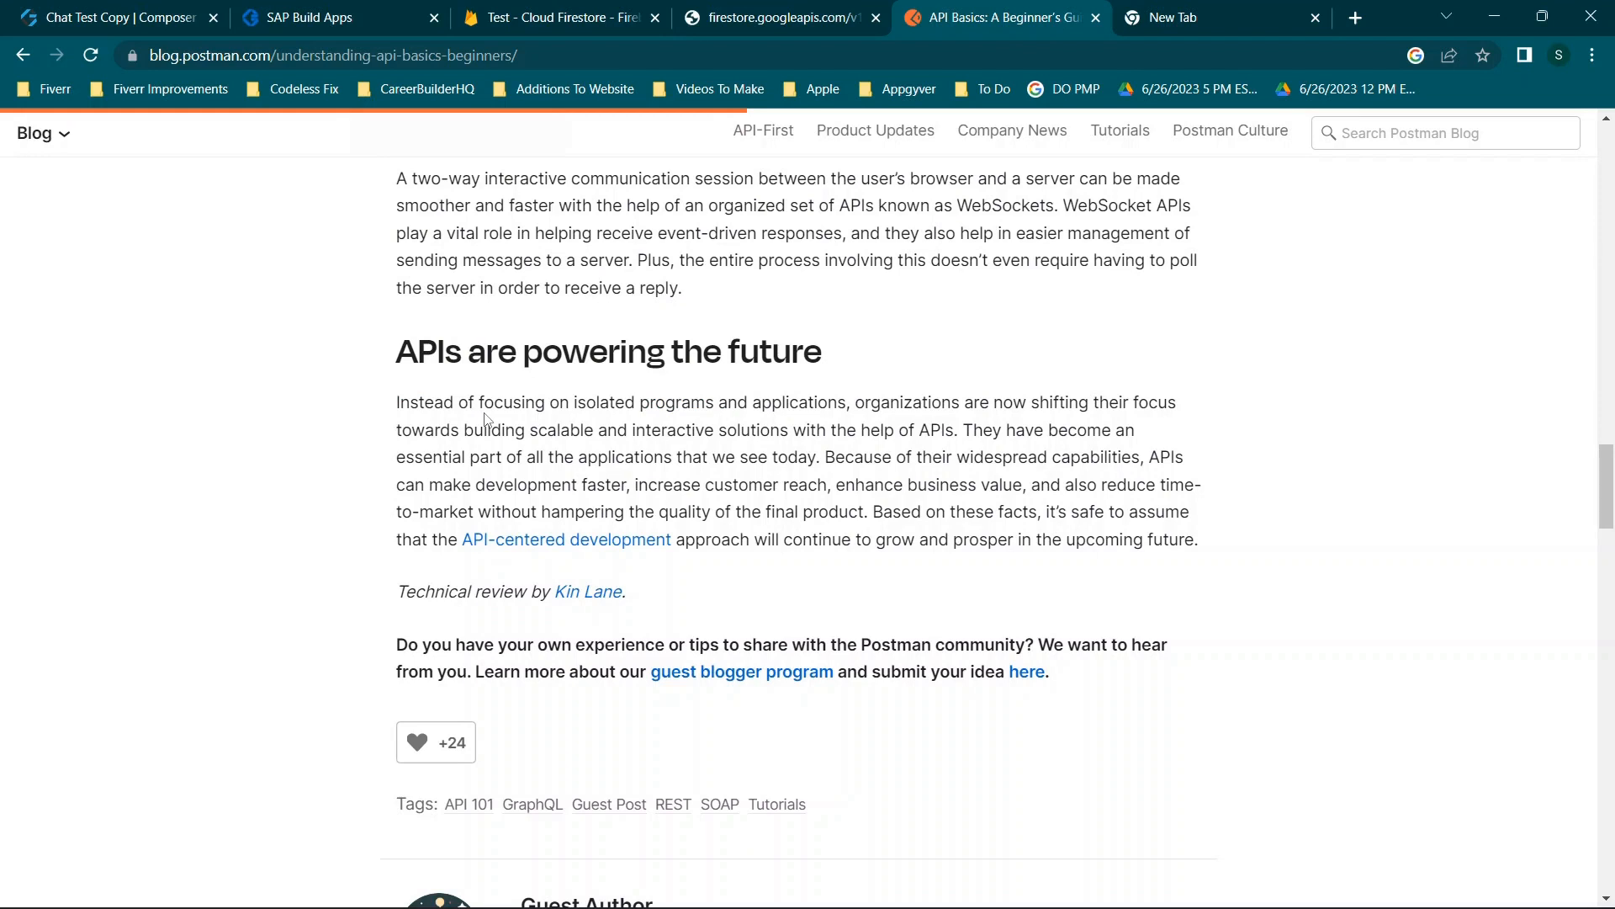
{"action": "left_click", "coordinate": [1315, 17]}
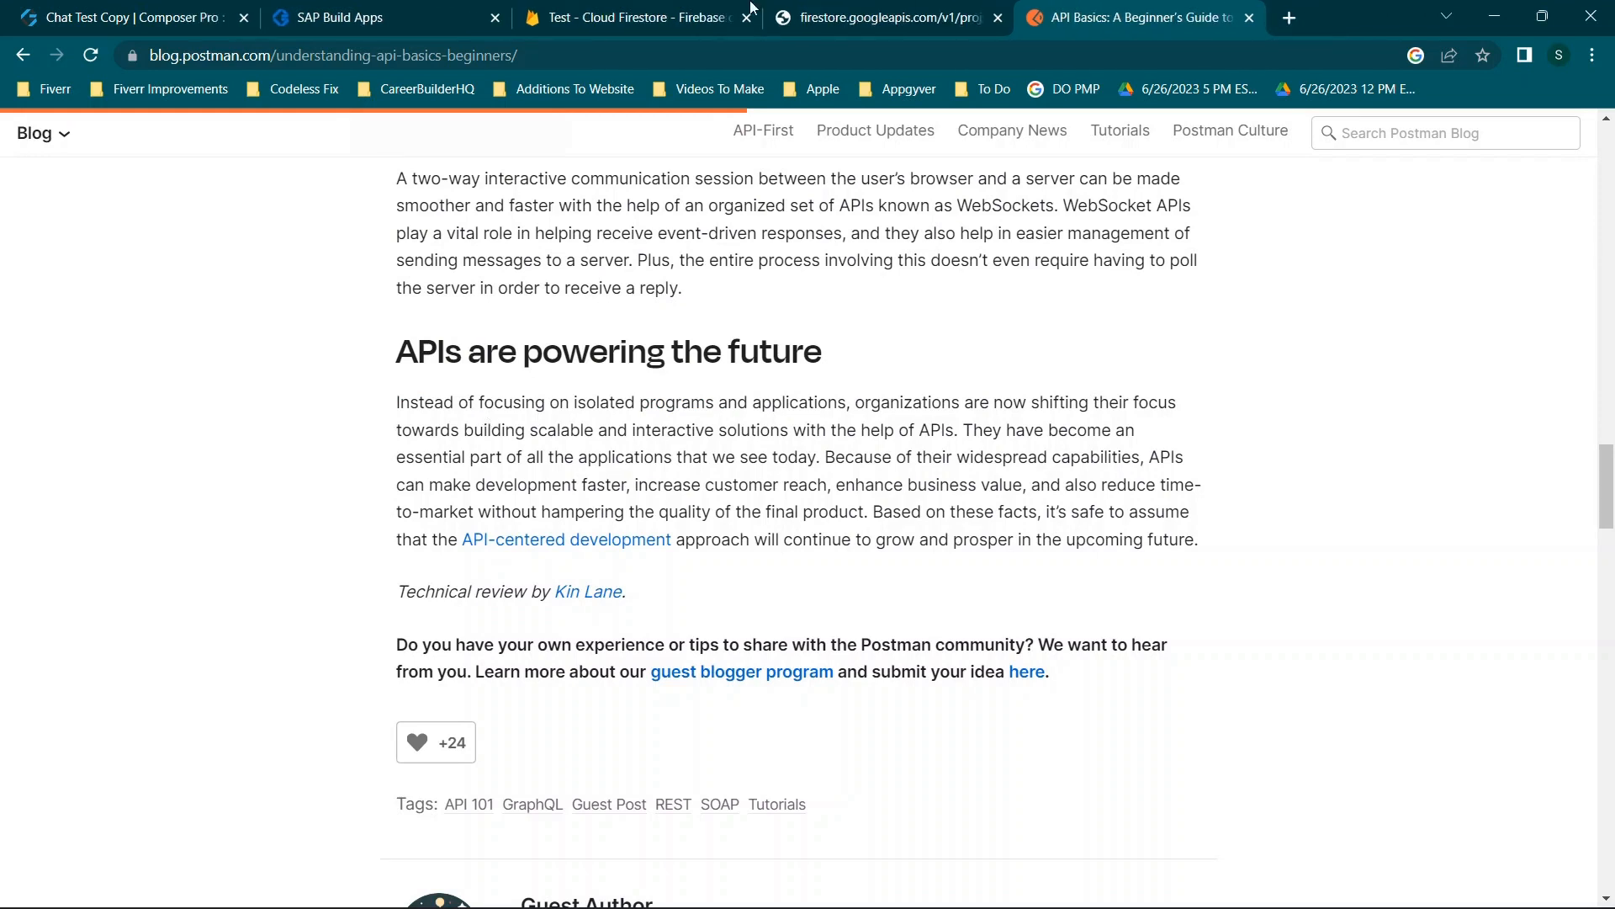
Check the profiledetails document in Firestore, then review the Set Username HTTP request's URL settings.
{"action": "left_click", "coordinate": [660, 10]}
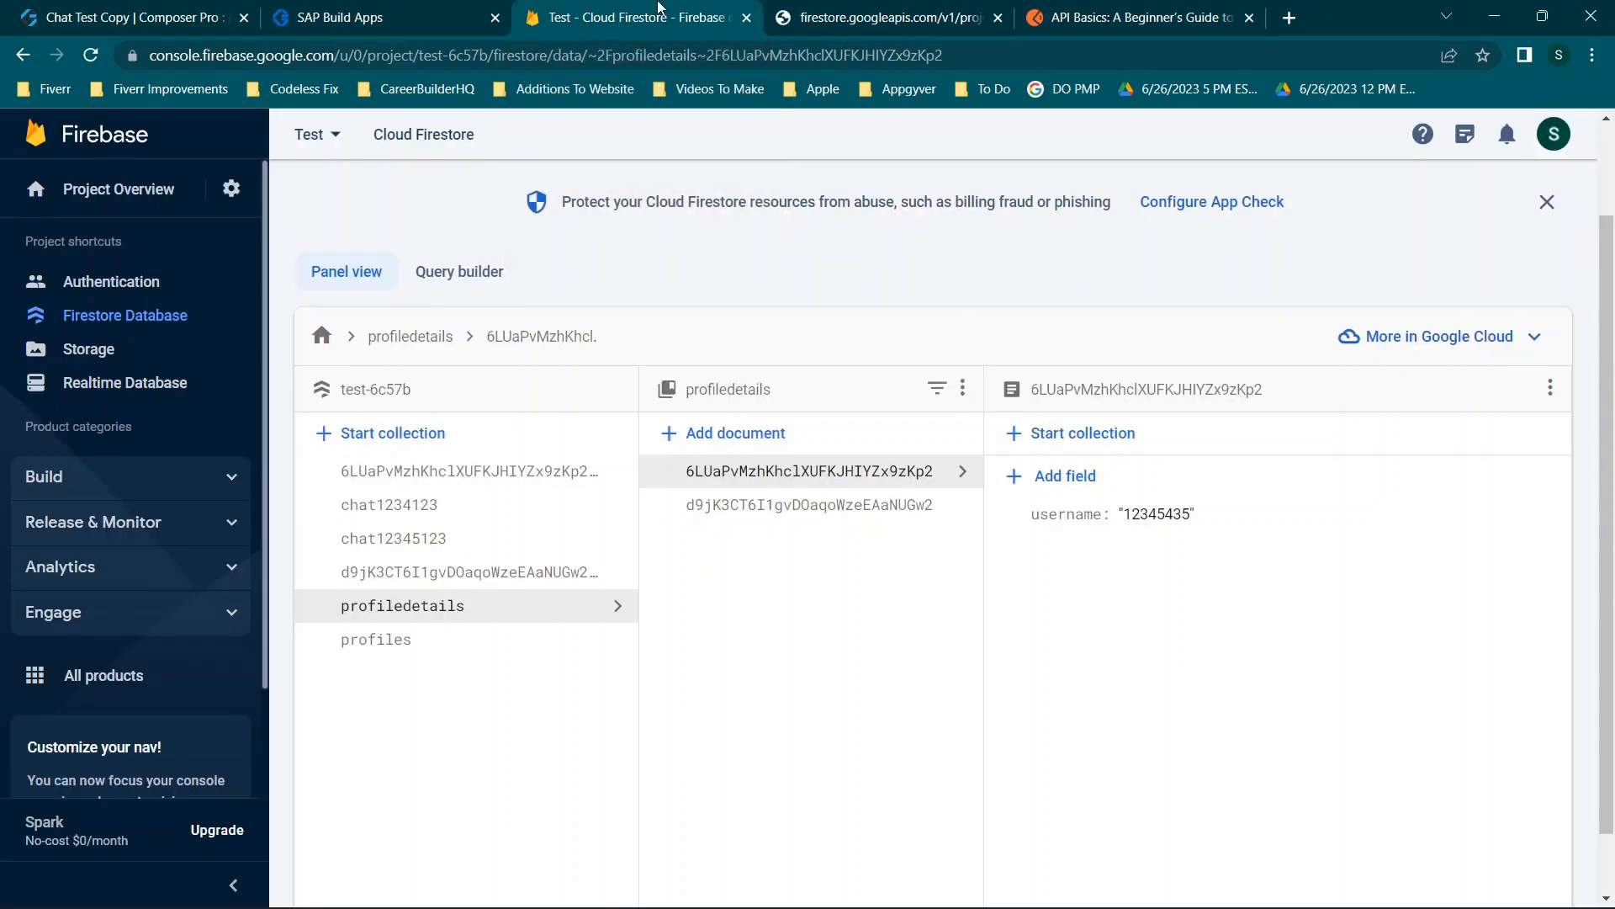
{"action": "left_click", "coordinate": [180, 11]}
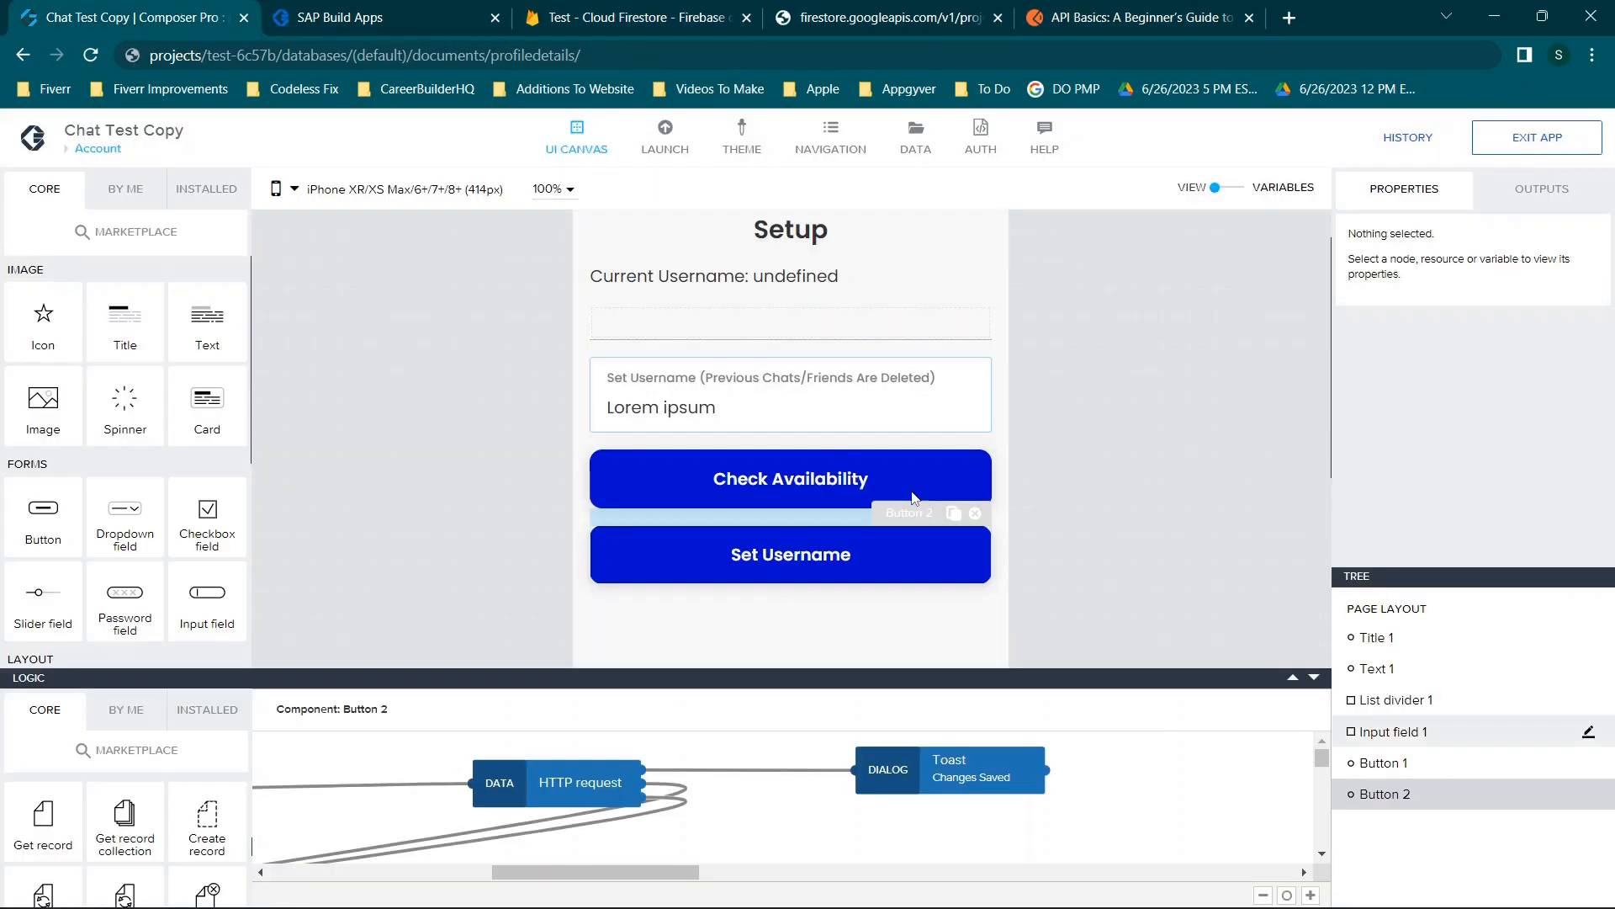
{"action": "left_click", "coordinate": [578, 788]}
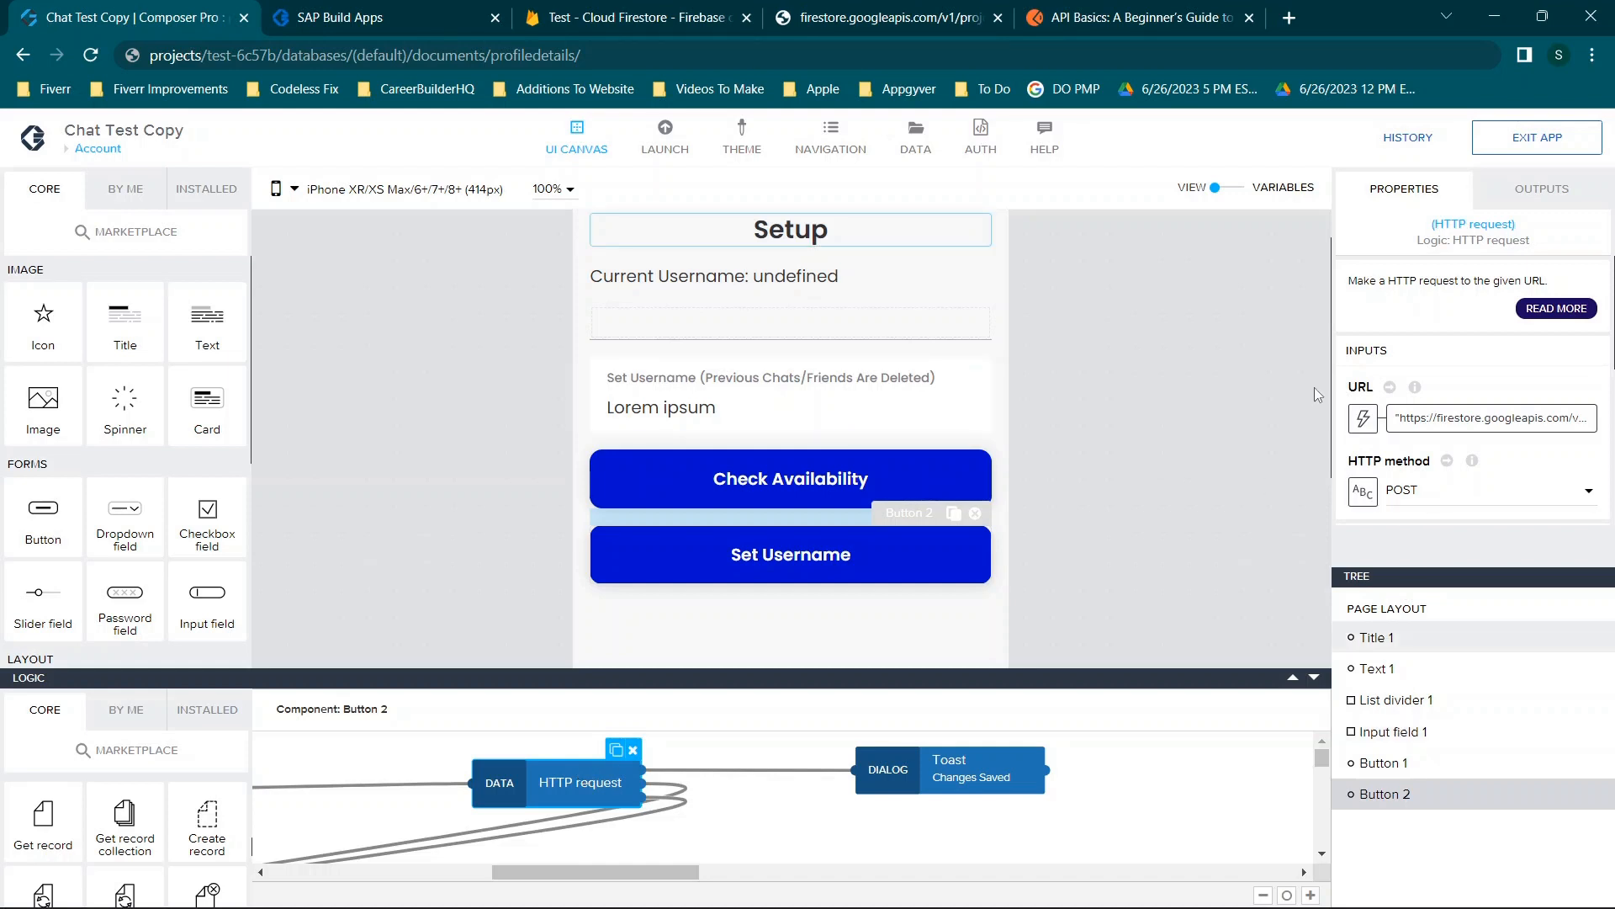
{"action": "mouse_move", "coordinate": [1459, 414]}
{"action": "scroll", "coordinate": [1434, 349], "scroll_direction": "down", "scroll_amount": 2}
{"action": "scroll", "coordinate": [1435, 349], "scroll_direction": "up", "scroll_amount": 1}
{"action": "mouse_move", "coordinate": [1402, 329]}
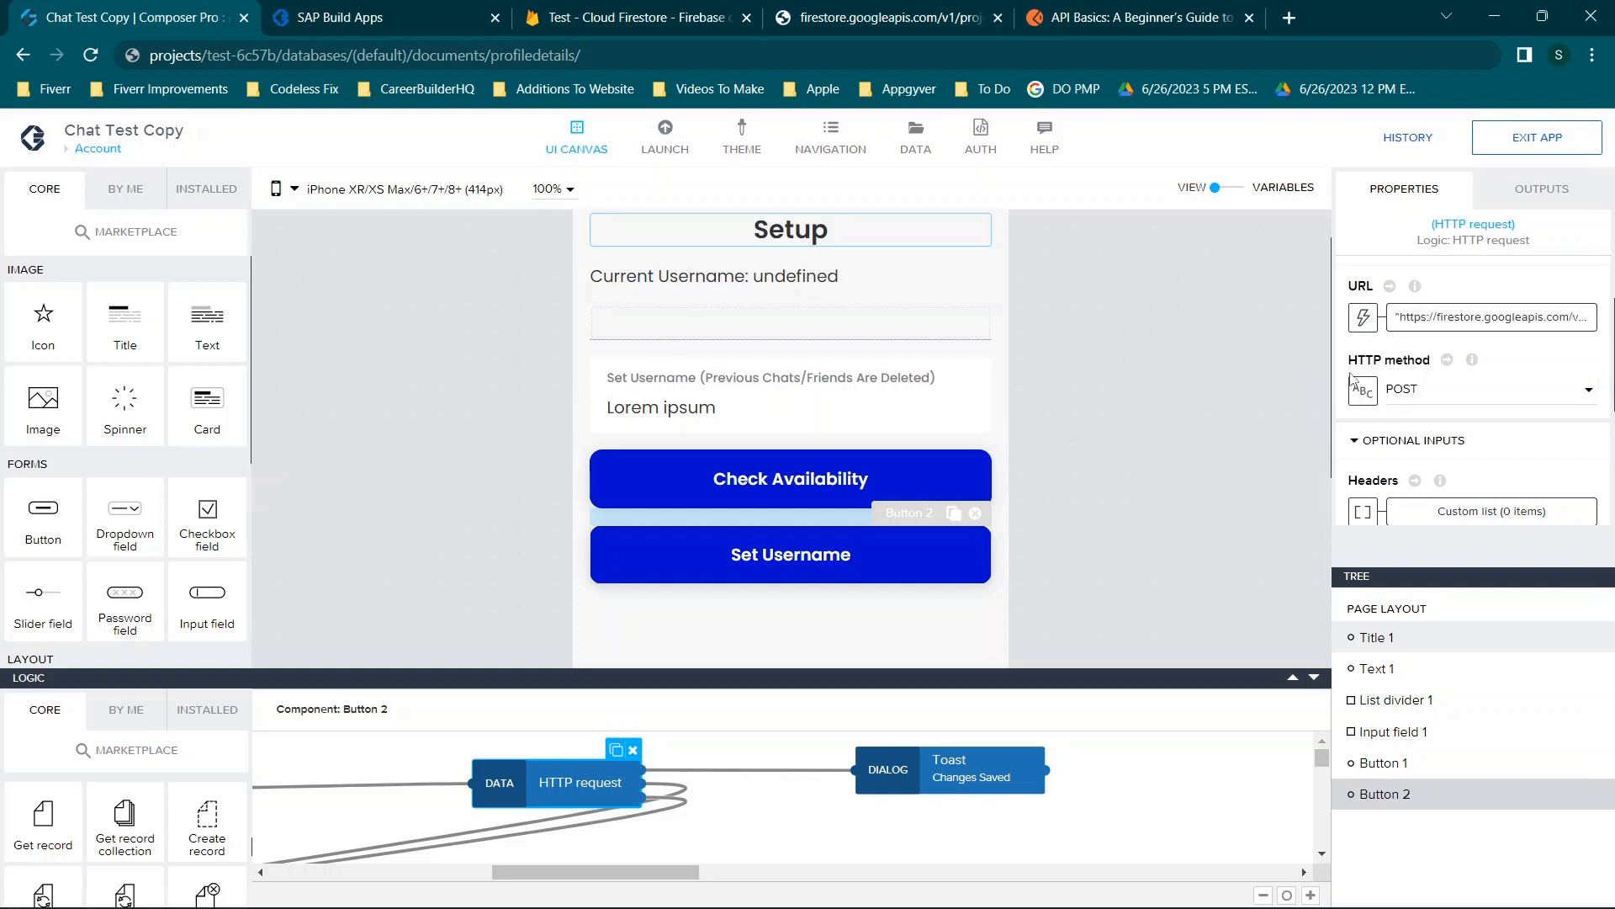
{"action": "scroll", "coordinate": [1397, 362], "scroll_direction": "down", "scroll_amount": 1}
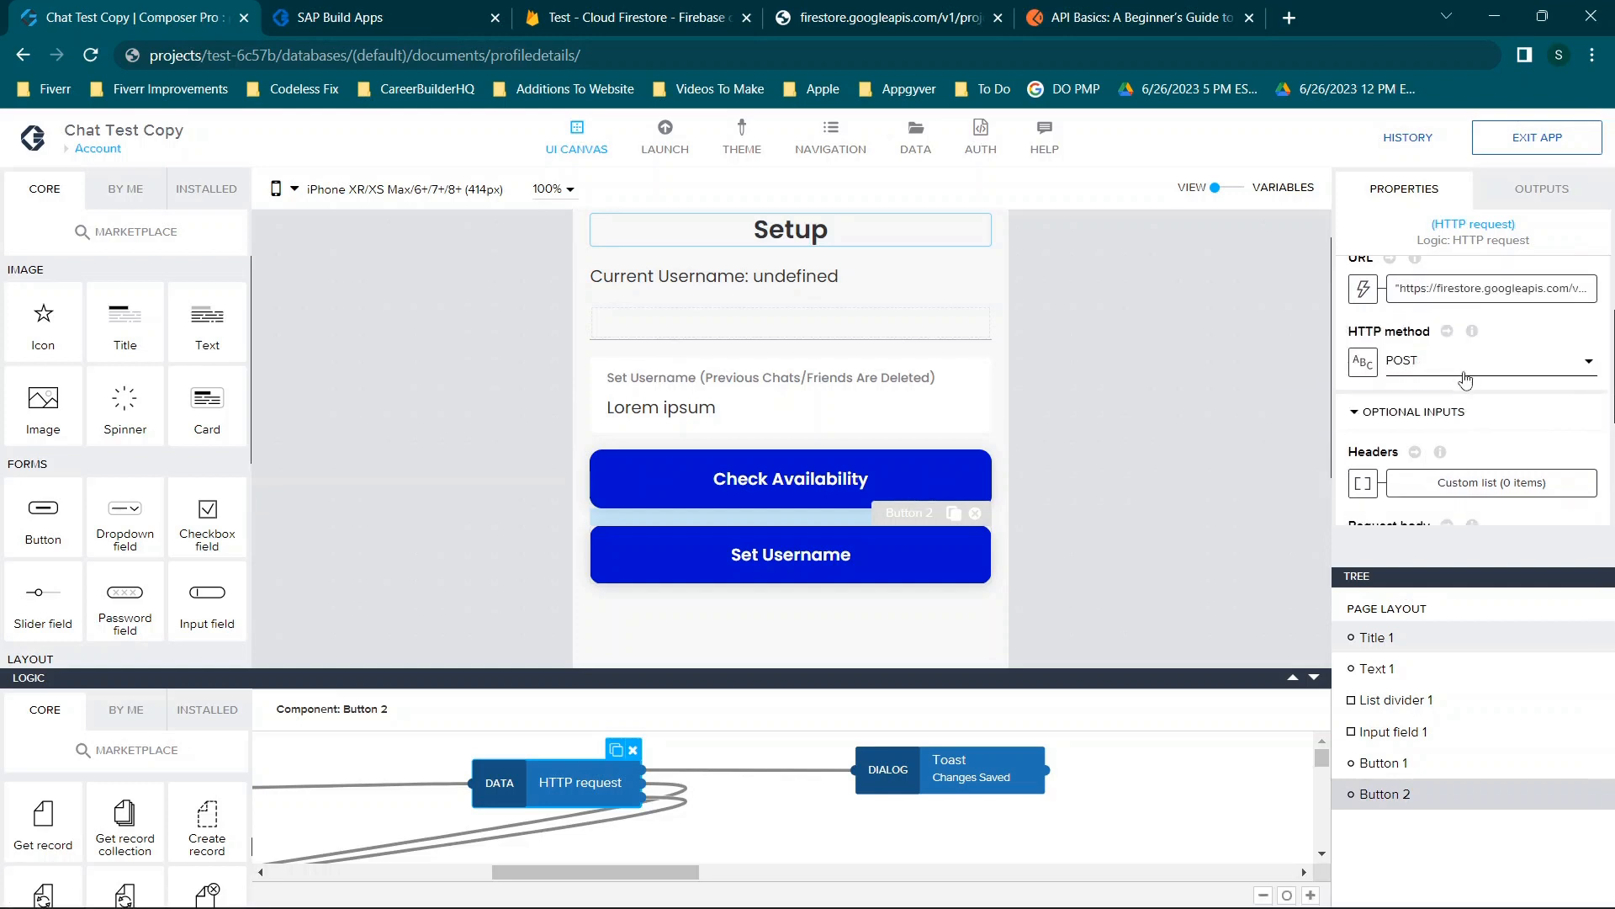
Look over the available HTTP methods, then show the Account page's own logic.
{"action": "left_click", "coordinate": [1465, 380]}
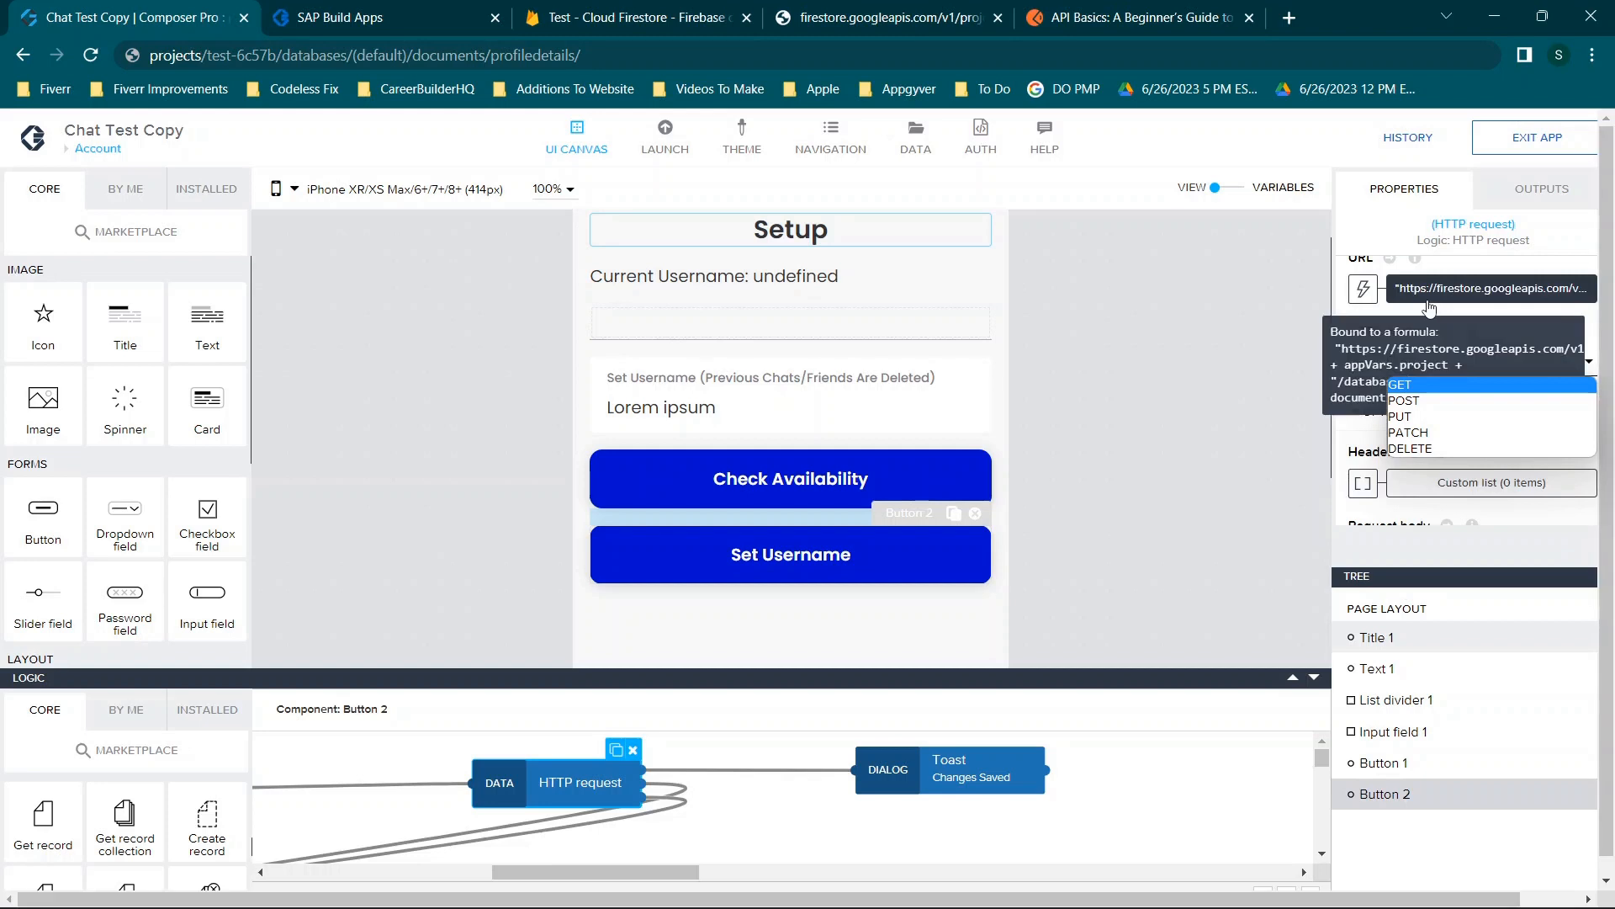
{"action": "left_click", "coordinate": [1143, 362]}
{"action": "left_click", "coordinate": [1143, 361]}
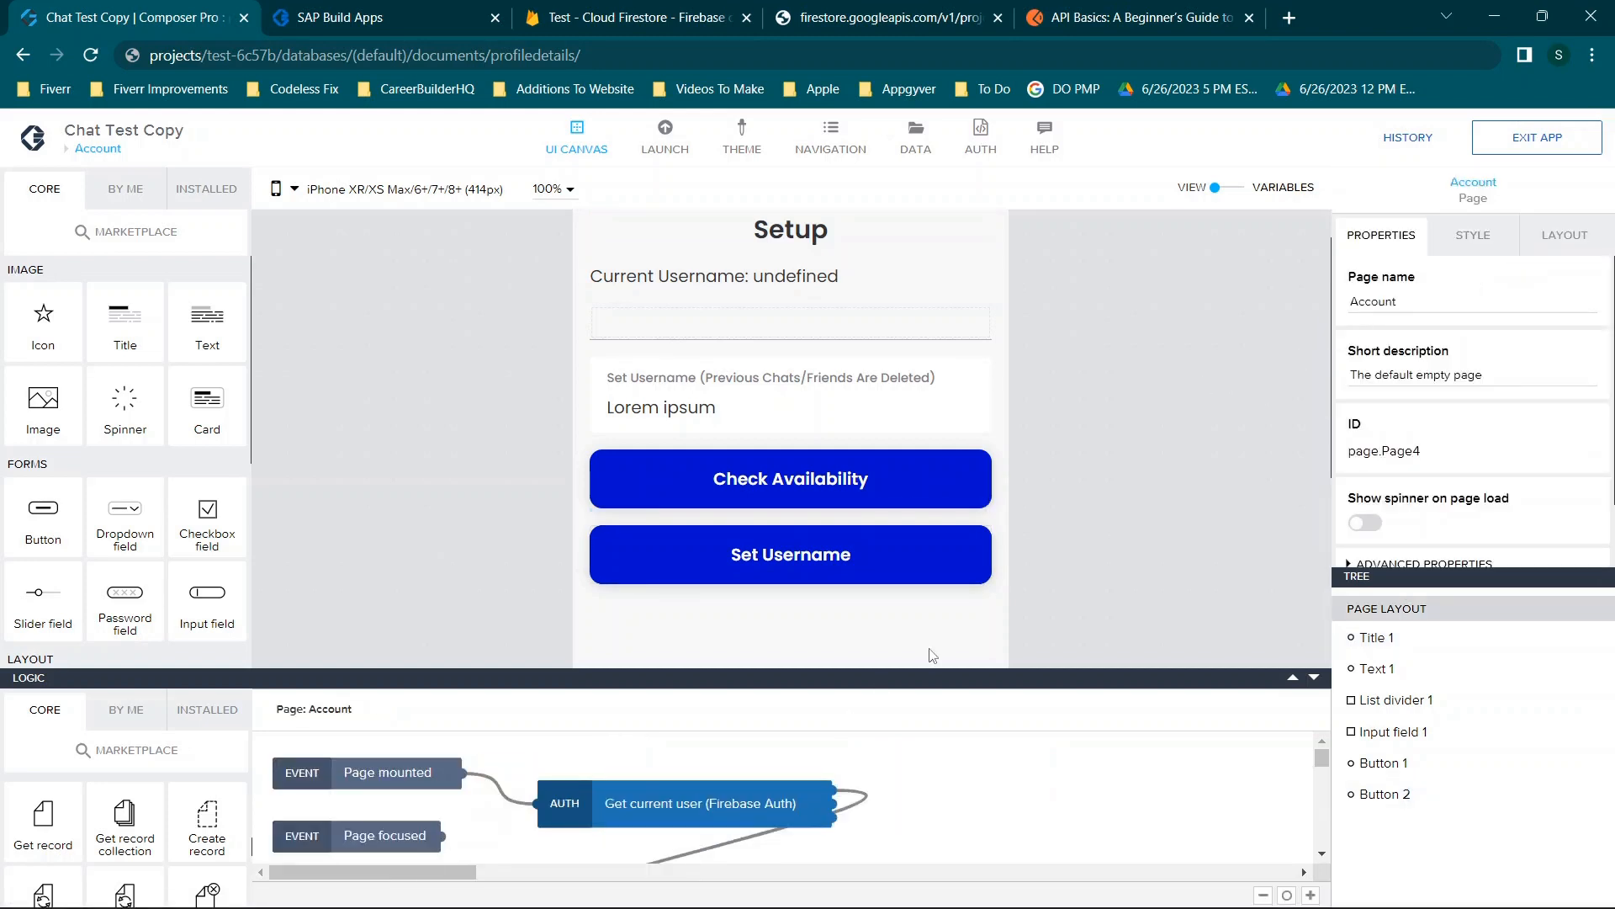
Open the Check Availability button's HTTP request and reveal its headers and body settings.
{"action": "left_click", "coordinate": [833, 504]}
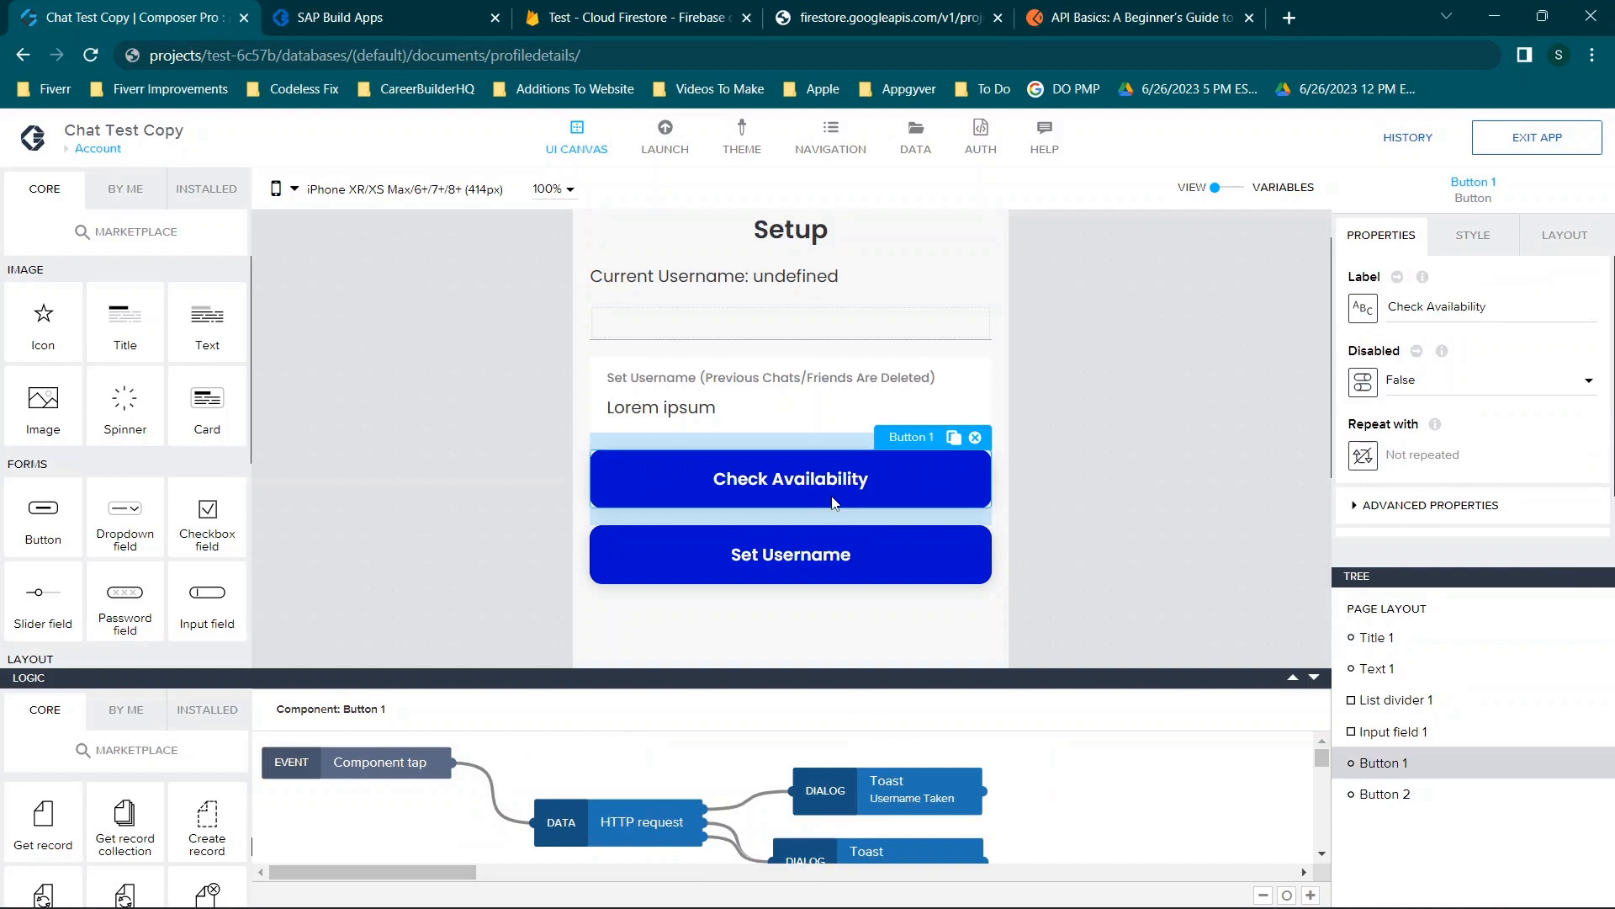
{"action": "left_click", "coordinate": [630, 813]}
{"action": "scroll", "coordinate": [818, 572], "scroll_direction": "down", "scroll_amount": 1}
{"action": "scroll", "coordinate": [1431, 398], "scroll_direction": "down", "scroll_amount": 2}
{"action": "left_click", "coordinate": [1430, 399]}
{"action": "scroll", "coordinate": [1480, 454], "scroll_direction": "down", "scroll_amount": 1}
{"action": "scroll", "coordinate": [1553, 477], "scroll_direction": "down", "scroll_amount": 1}
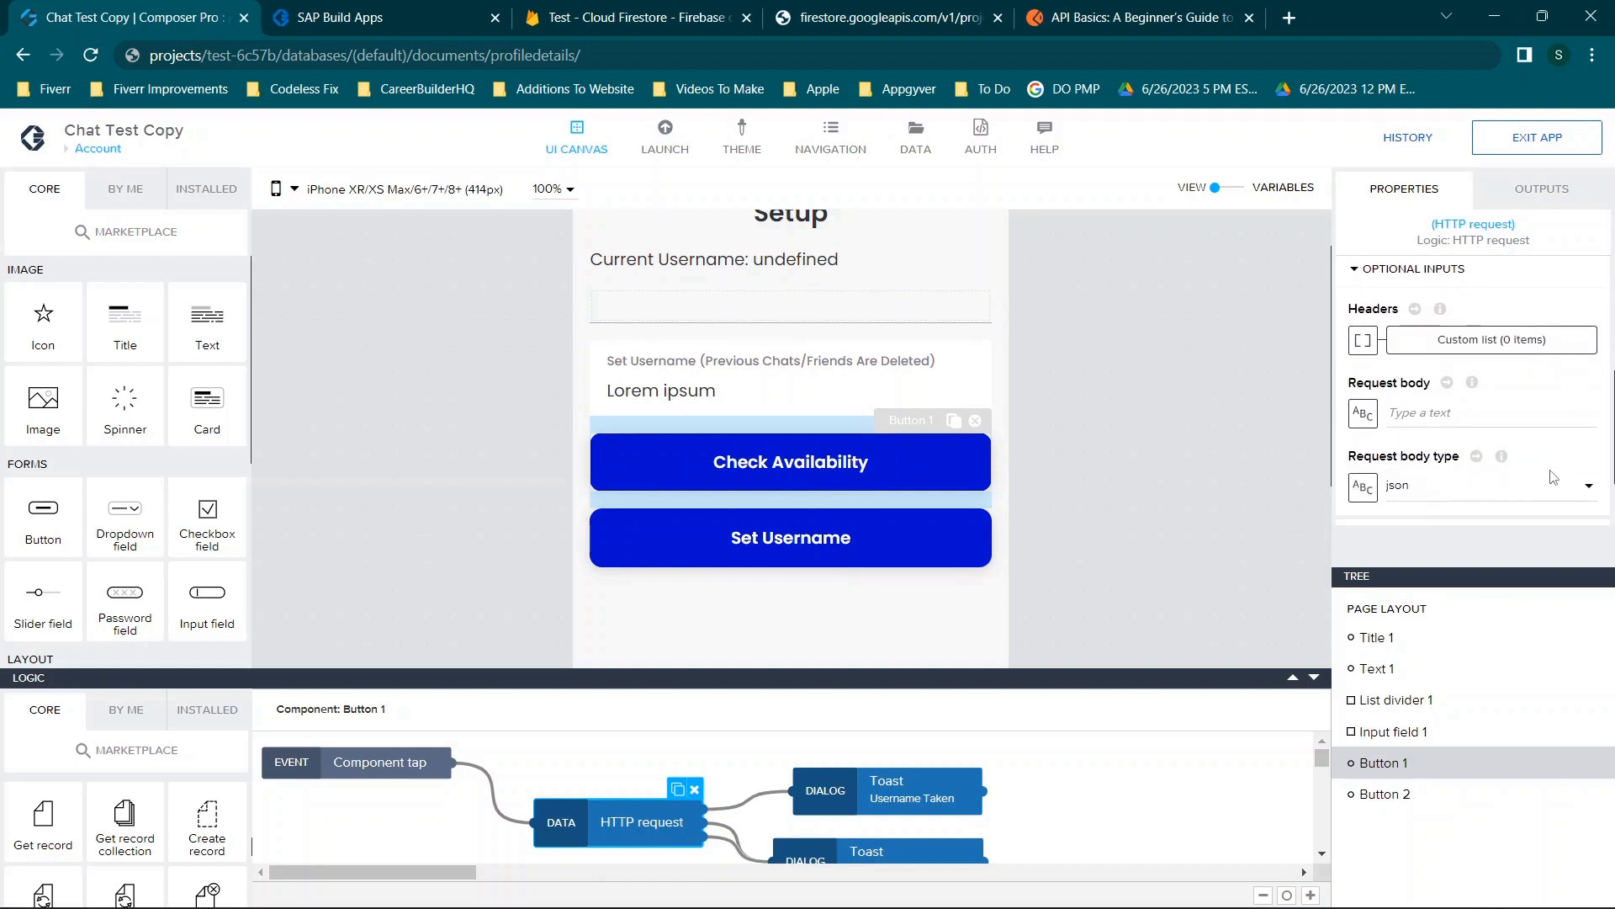
Keep json as the request body type, then bring up the Cloud Firestore console.
{"action": "left_click", "coordinate": [1422, 492]}
{"action": "left_click", "coordinate": [1430, 493]}
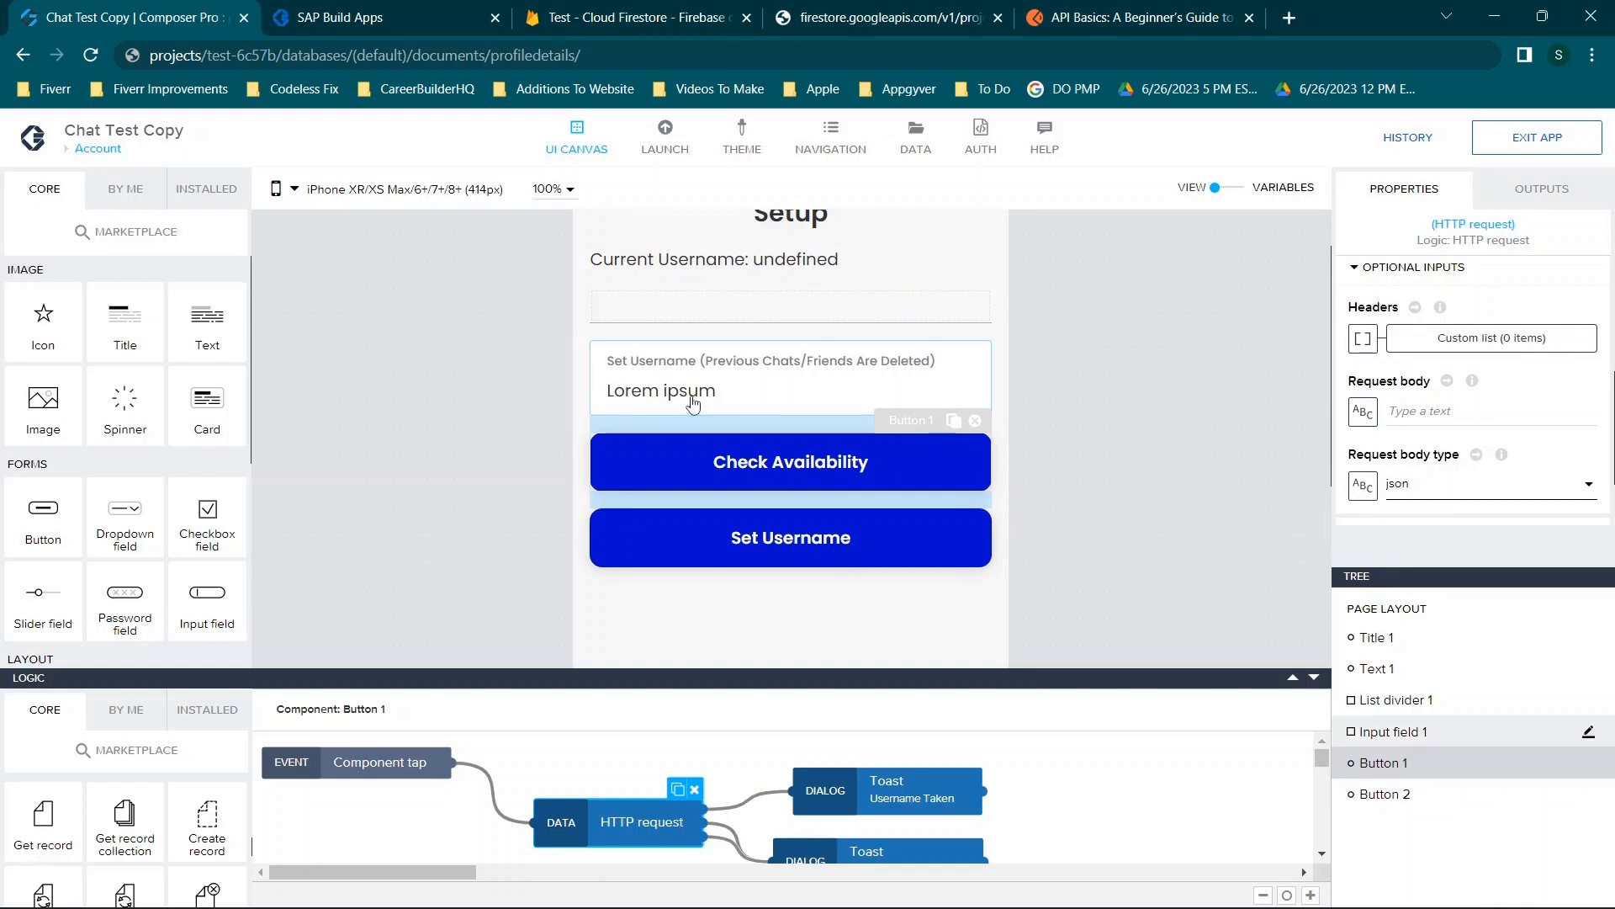
{"action": "scroll", "coordinate": [406, 384], "scroll_direction": "down", "scroll_amount": 2}
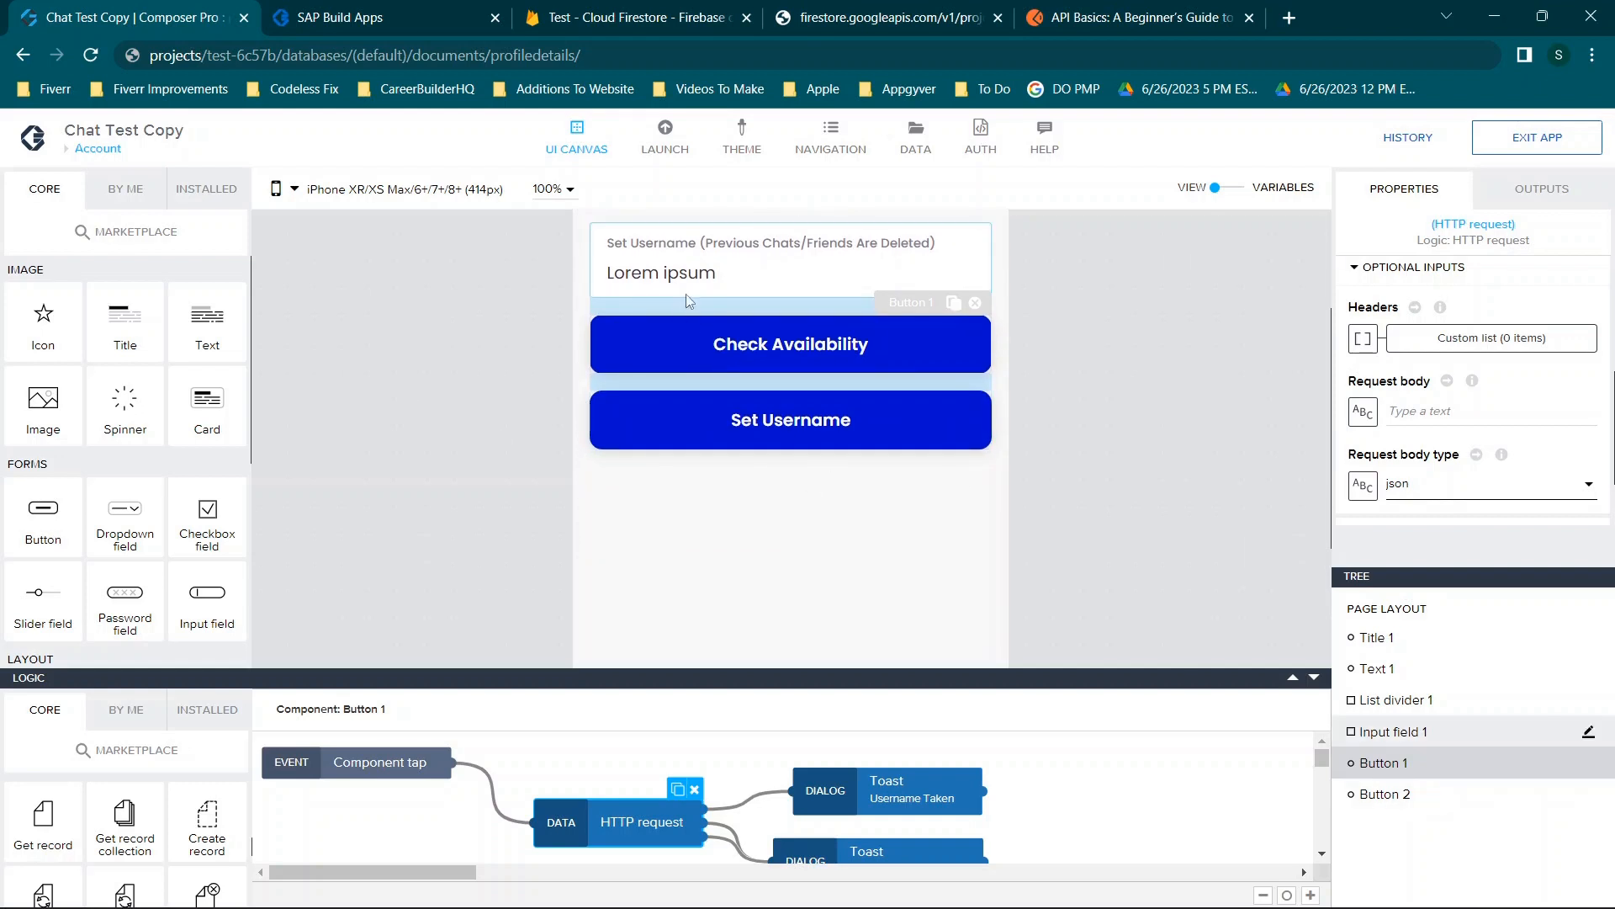
{"action": "scroll", "coordinate": [817, 465], "scroll_direction": "up", "scroll_amount": 3}
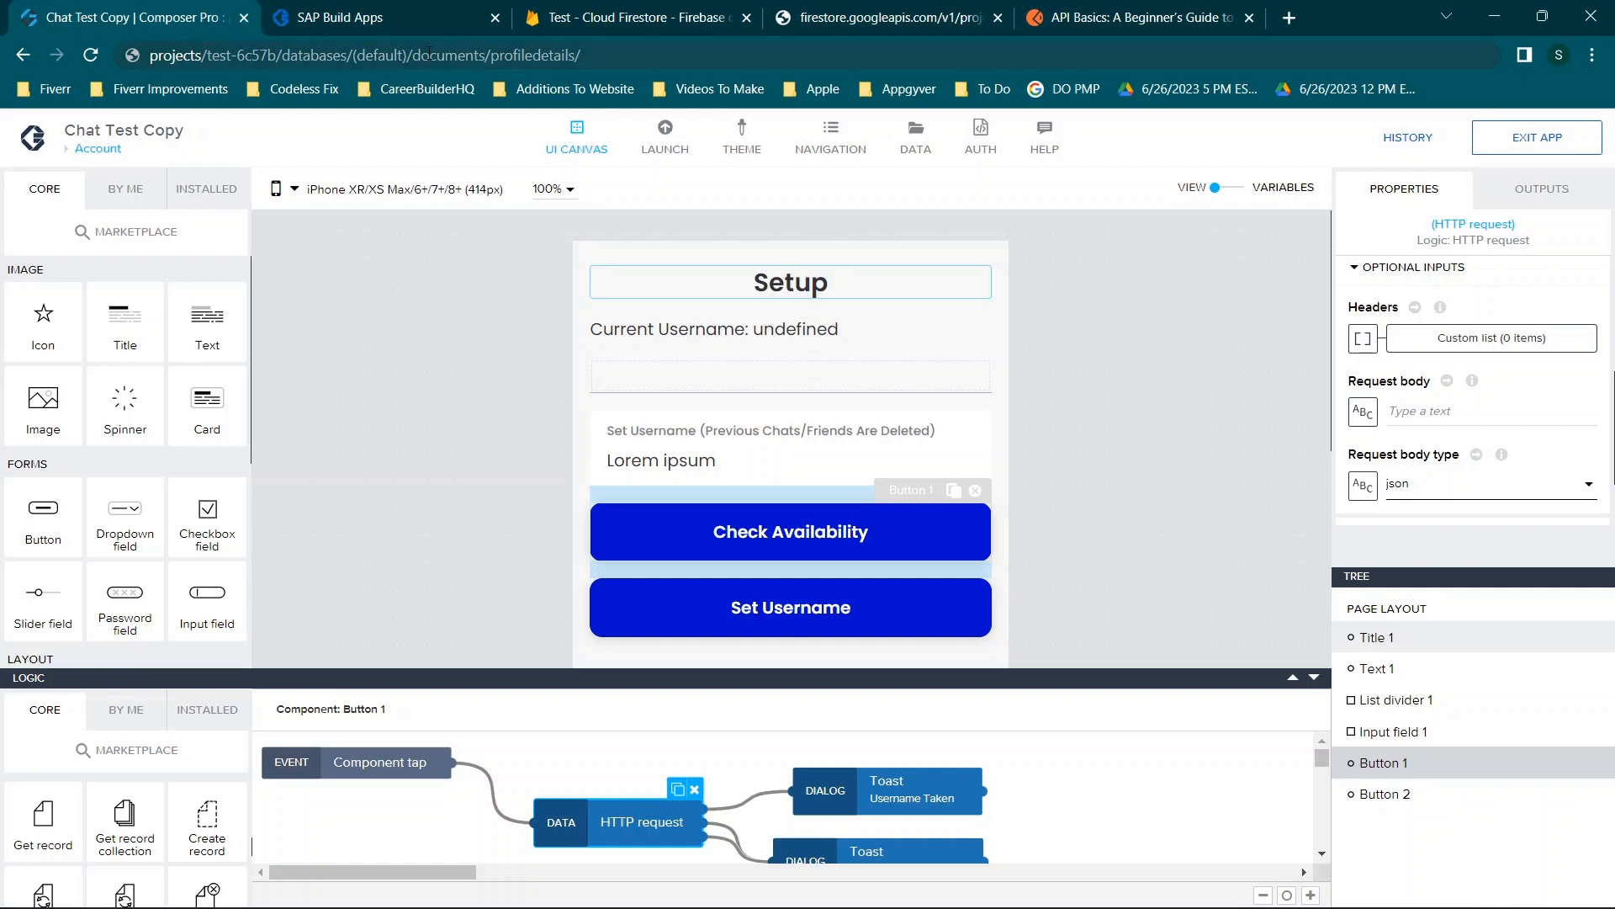
{"action": "left_click", "coordinate": [567, 15]}
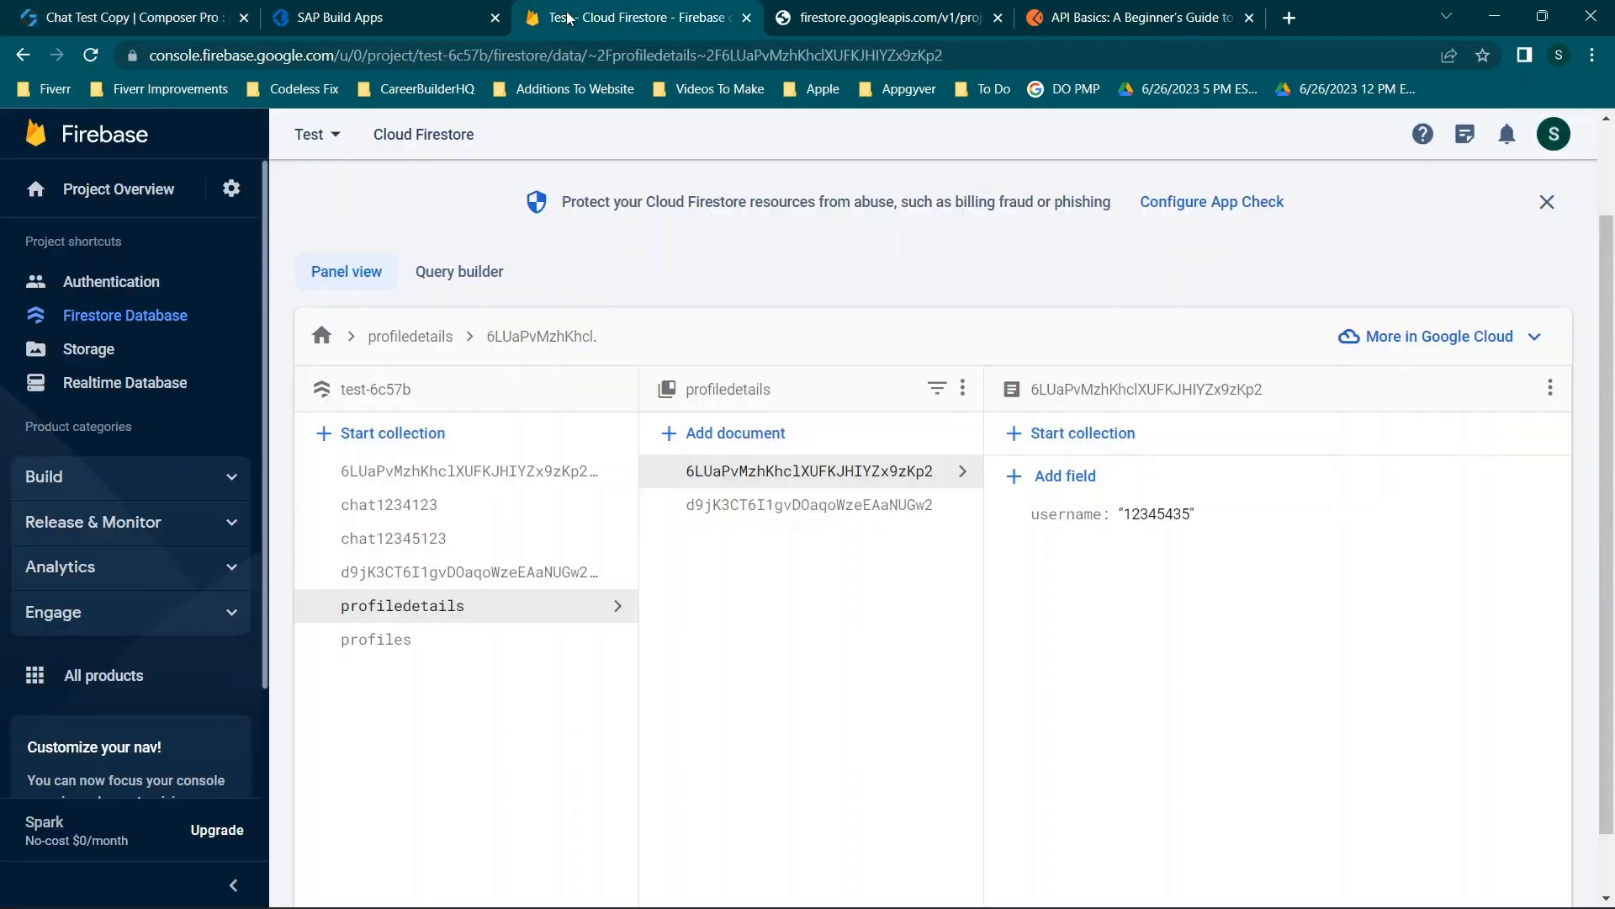
Browse the profiles collection in Firestore, then go to the app preview's Account Setup page.
{"action": "left_click", "coordinate": [396, 644]}
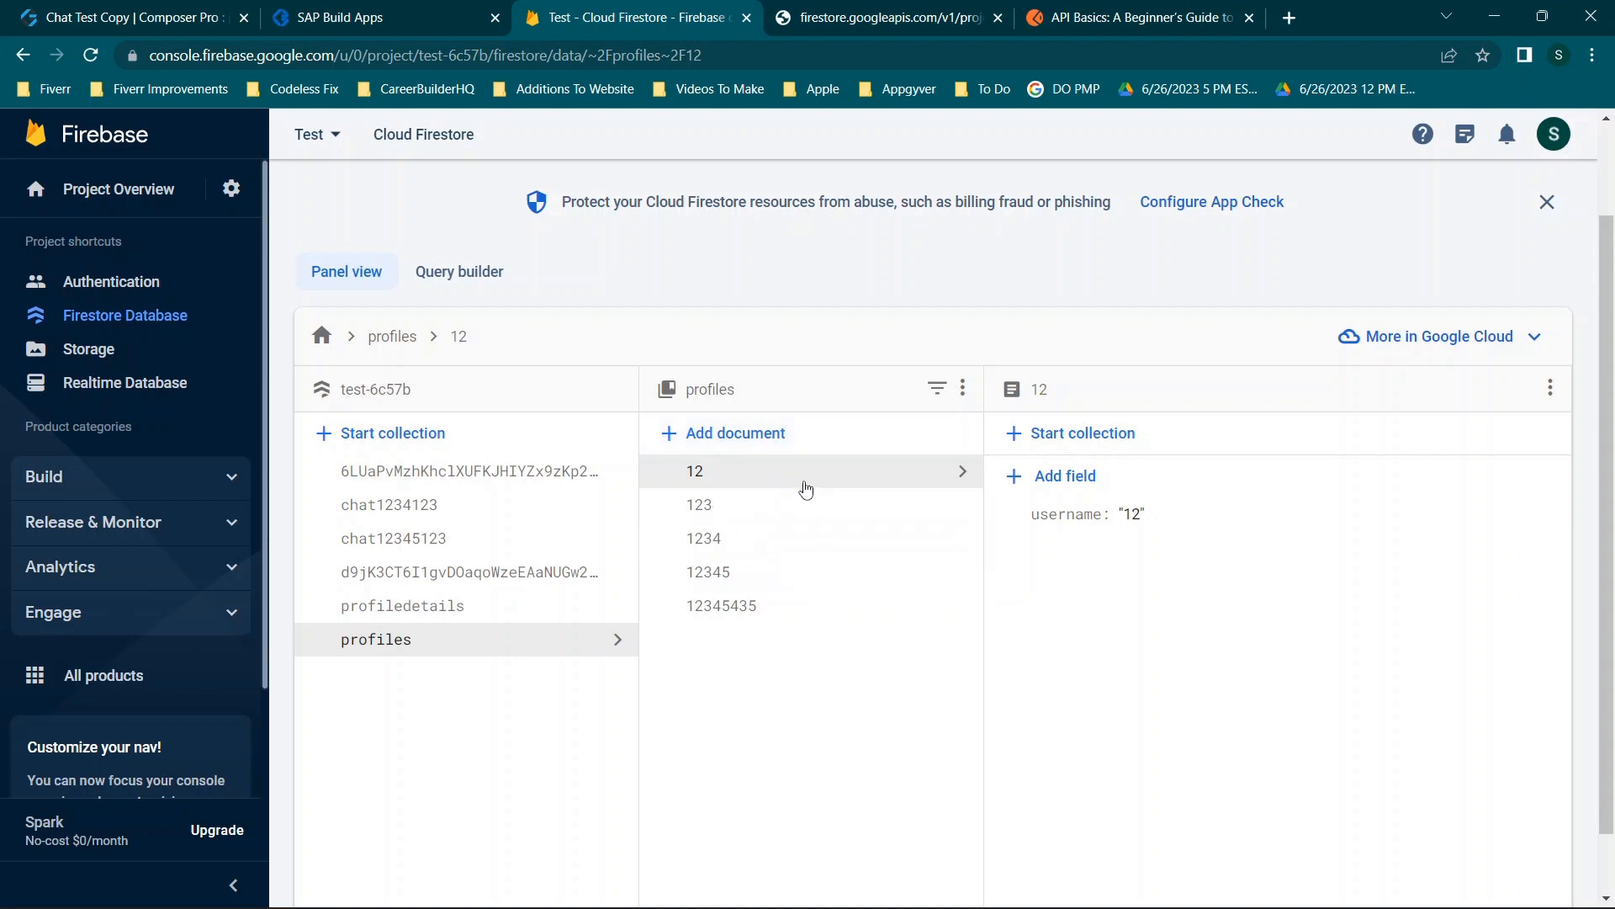
{"action": "left_click", "coordinate": [425, 11]}
{"action": "left_click", "coordinate": [70, 271]}
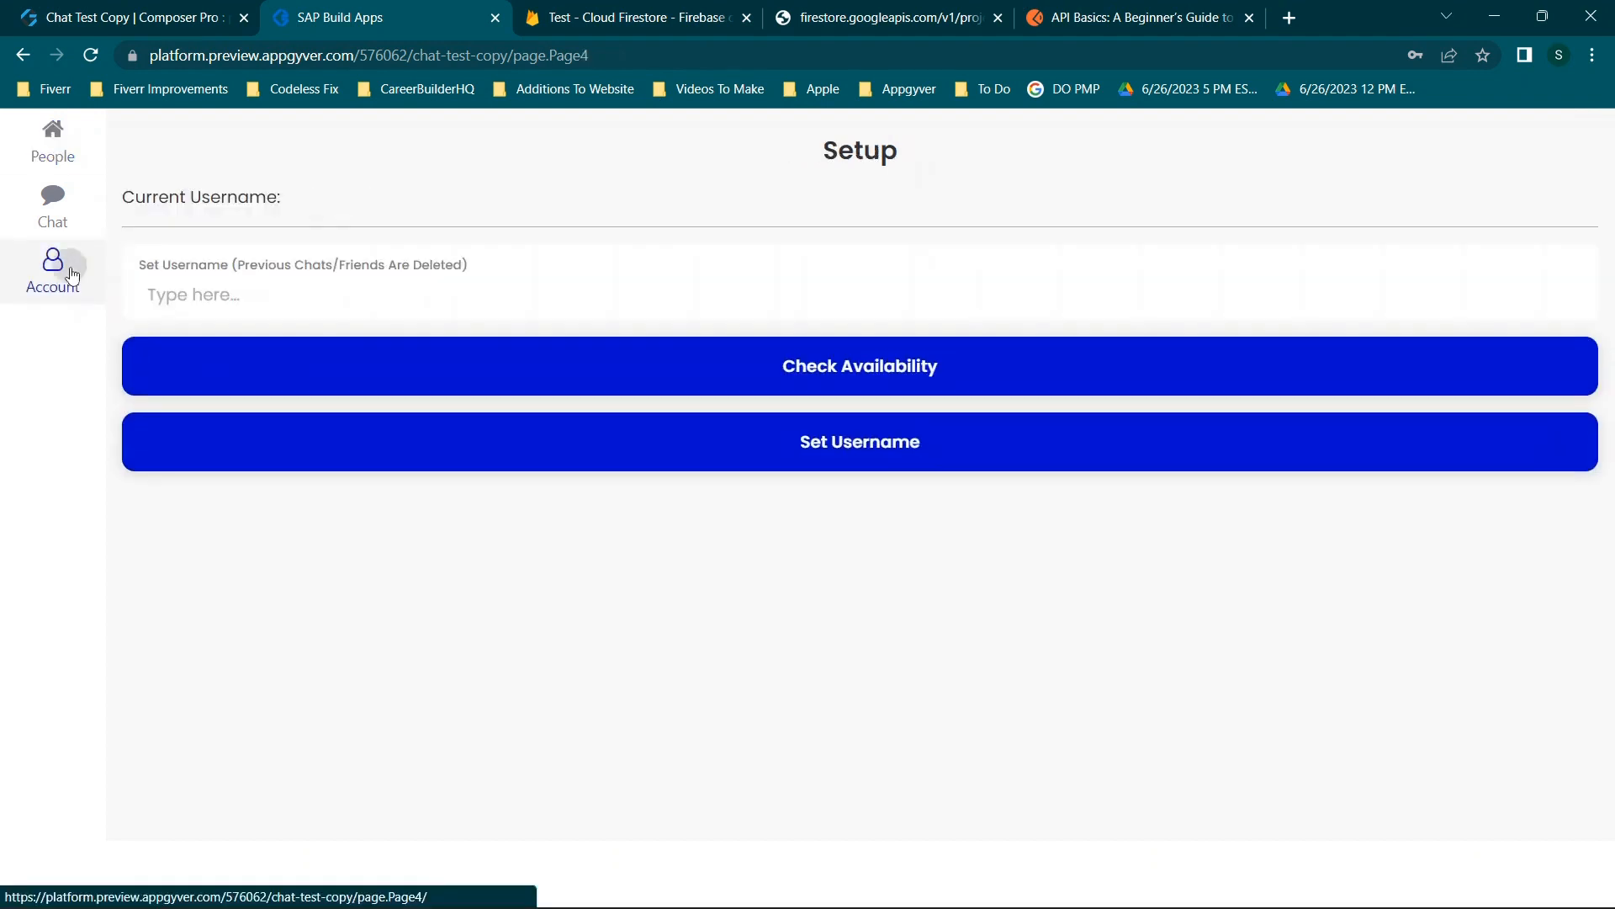
Check username 12345435 in the preview, compare with the Firestore profiles, and return to the editor.
{"action": "left_click", "coordinate": [279, 282]}
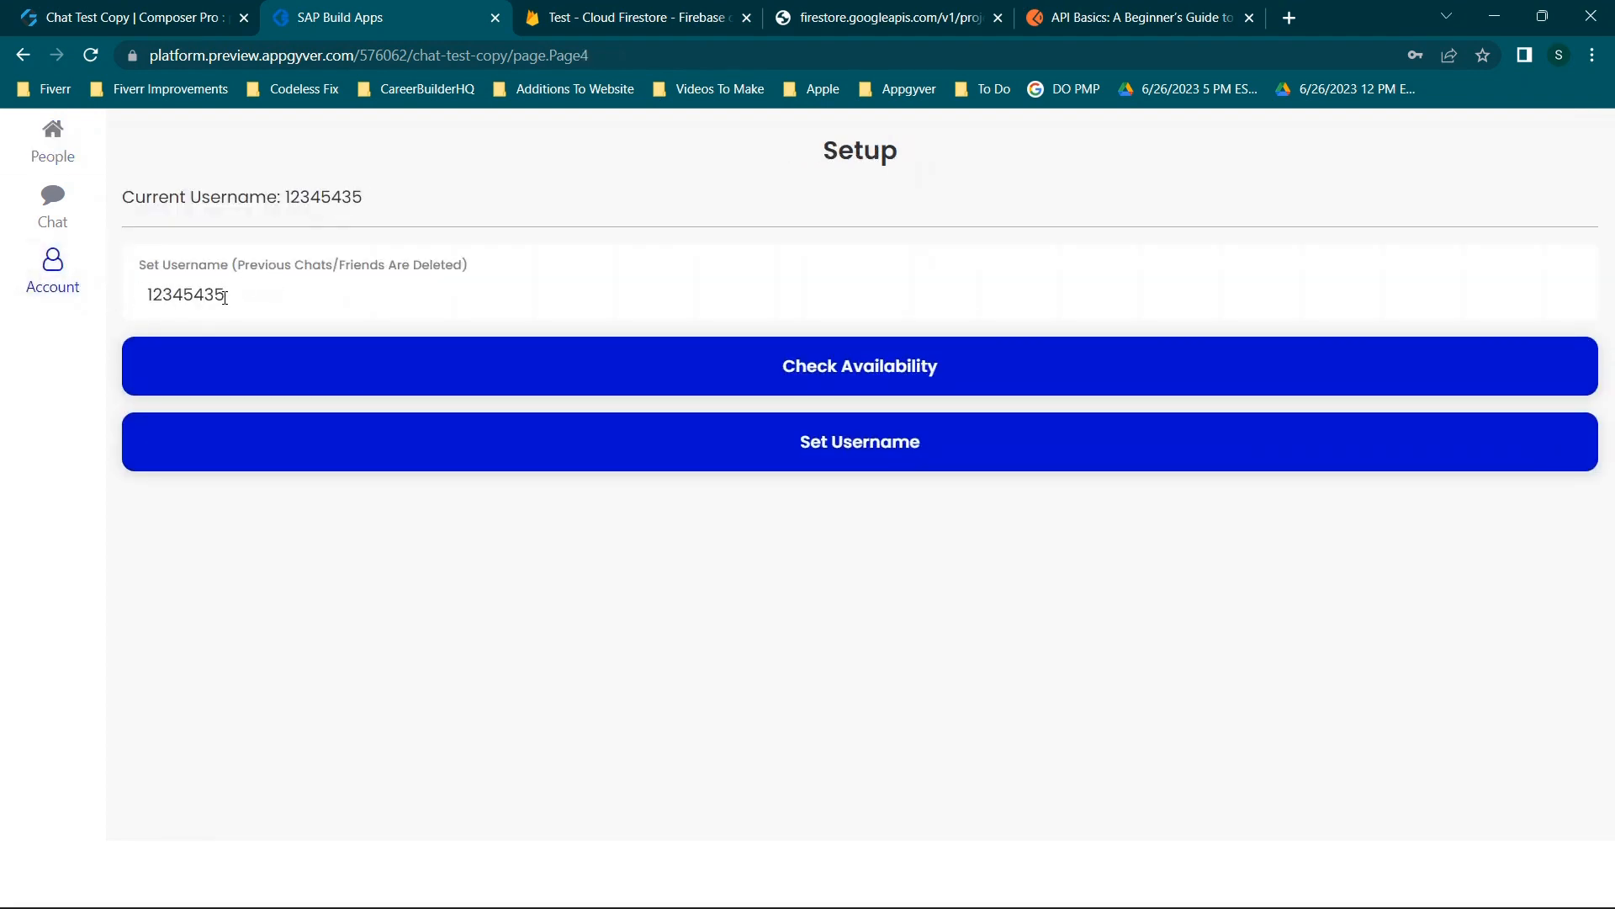
{"action": "left_click", "coordinate": [793, 357]}
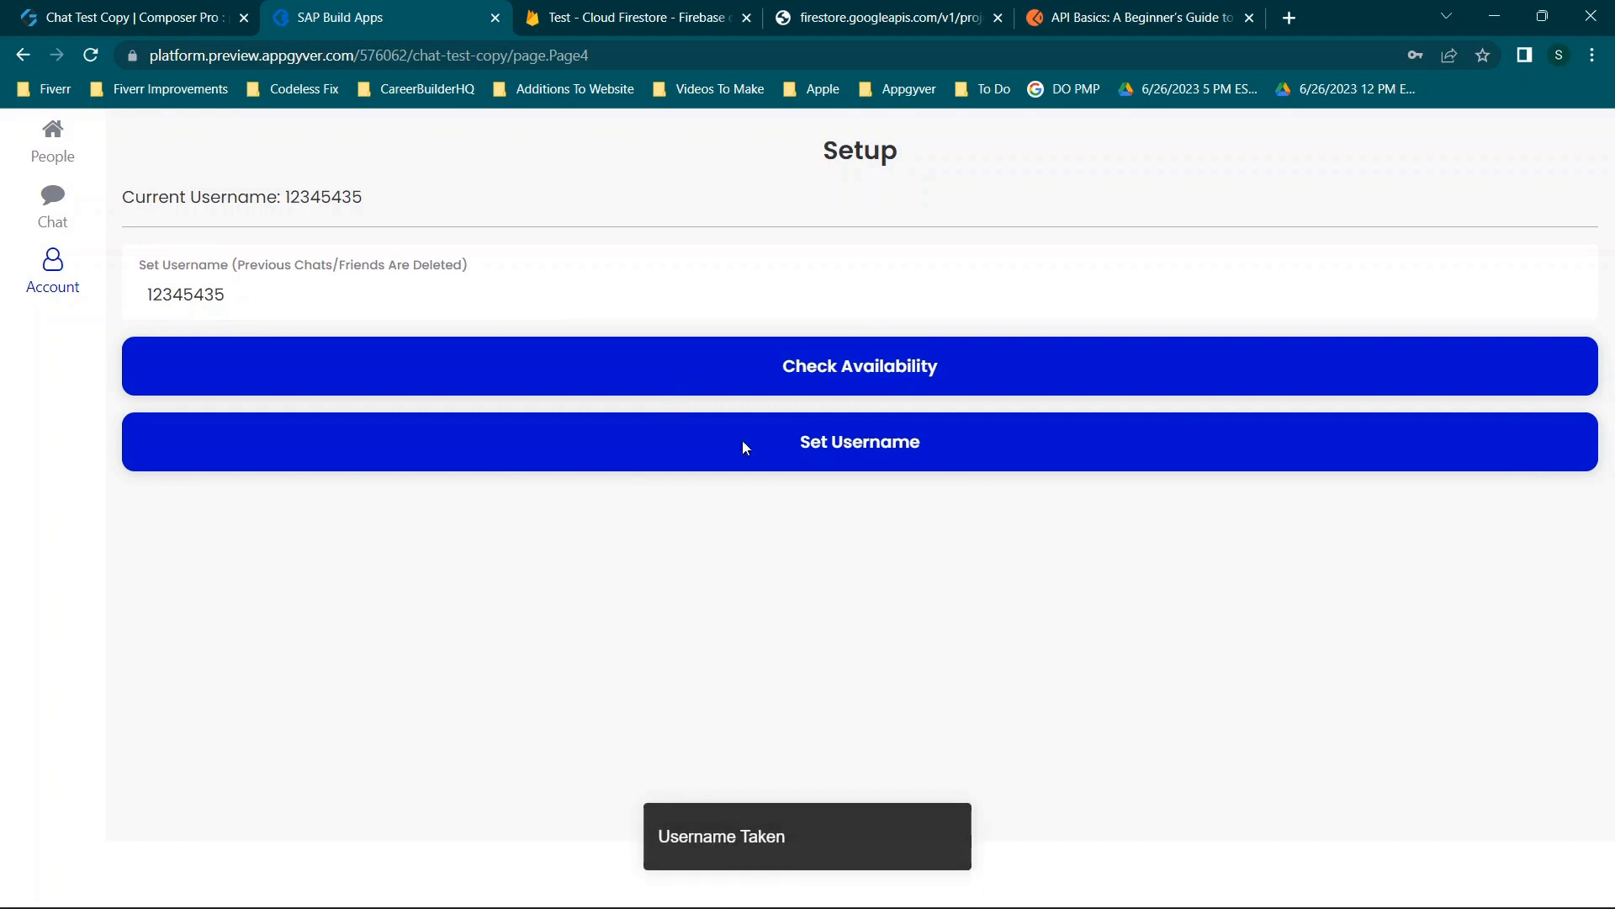
{"action": "left_click", "coordinate": [725, 10]}
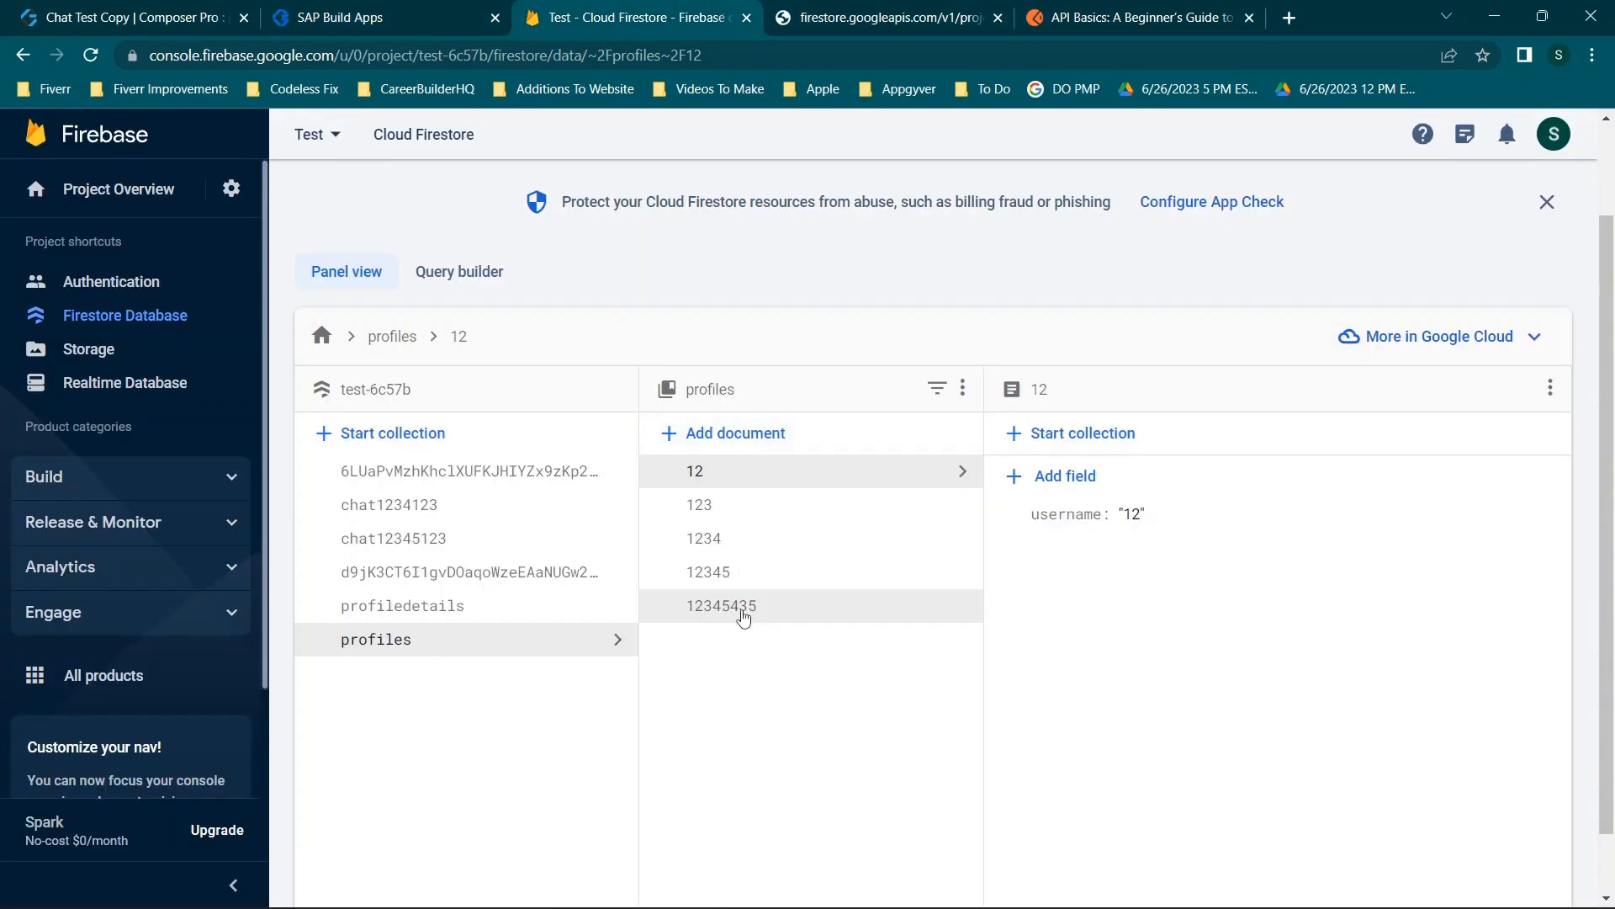
{"action": "left_click", "coordinate": [175, 8]}
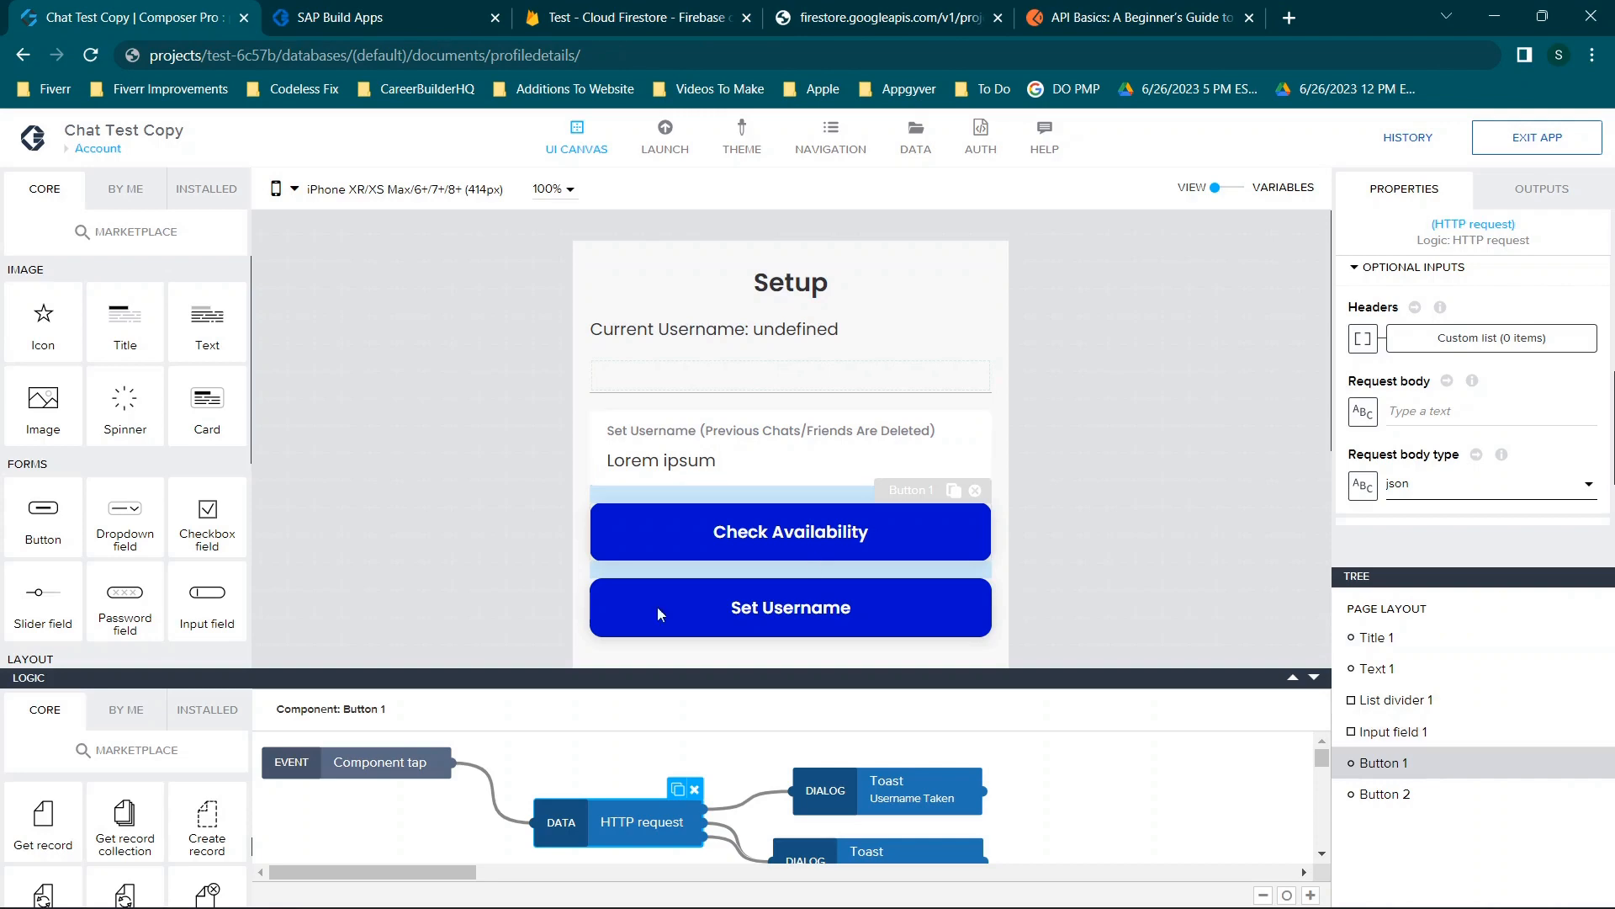
Open the Check Availability HTTP request's URL formula and compare it with the Firestore REST response.
{"action": "left_click", "coordinate": [788, 537]}
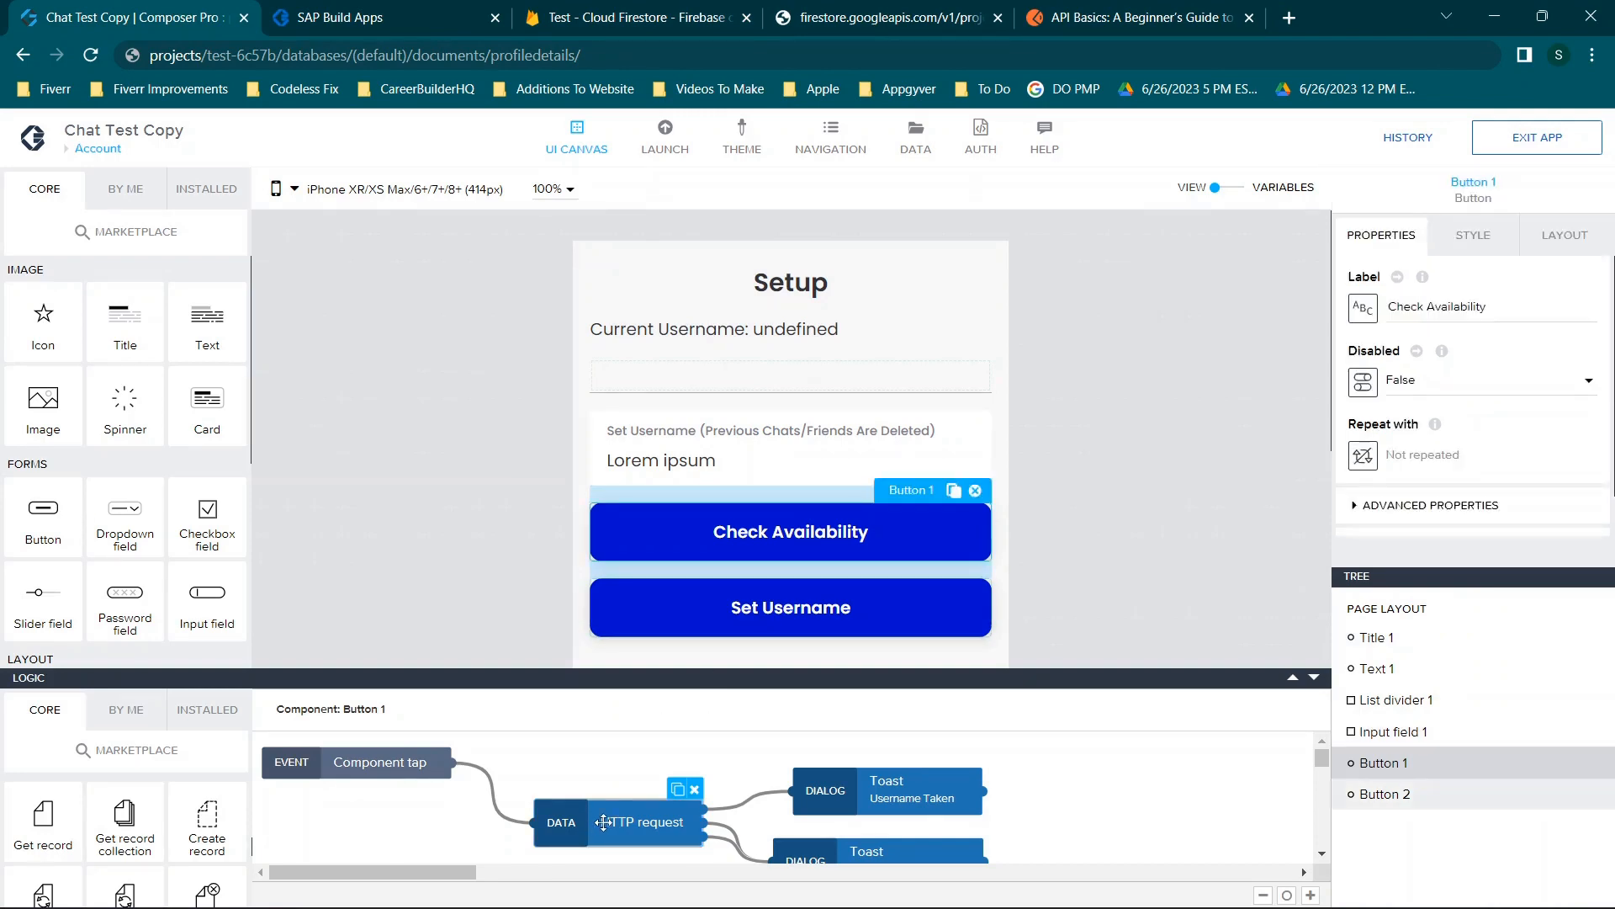
{"action": "left_click", "coordinate": [599, 822]}
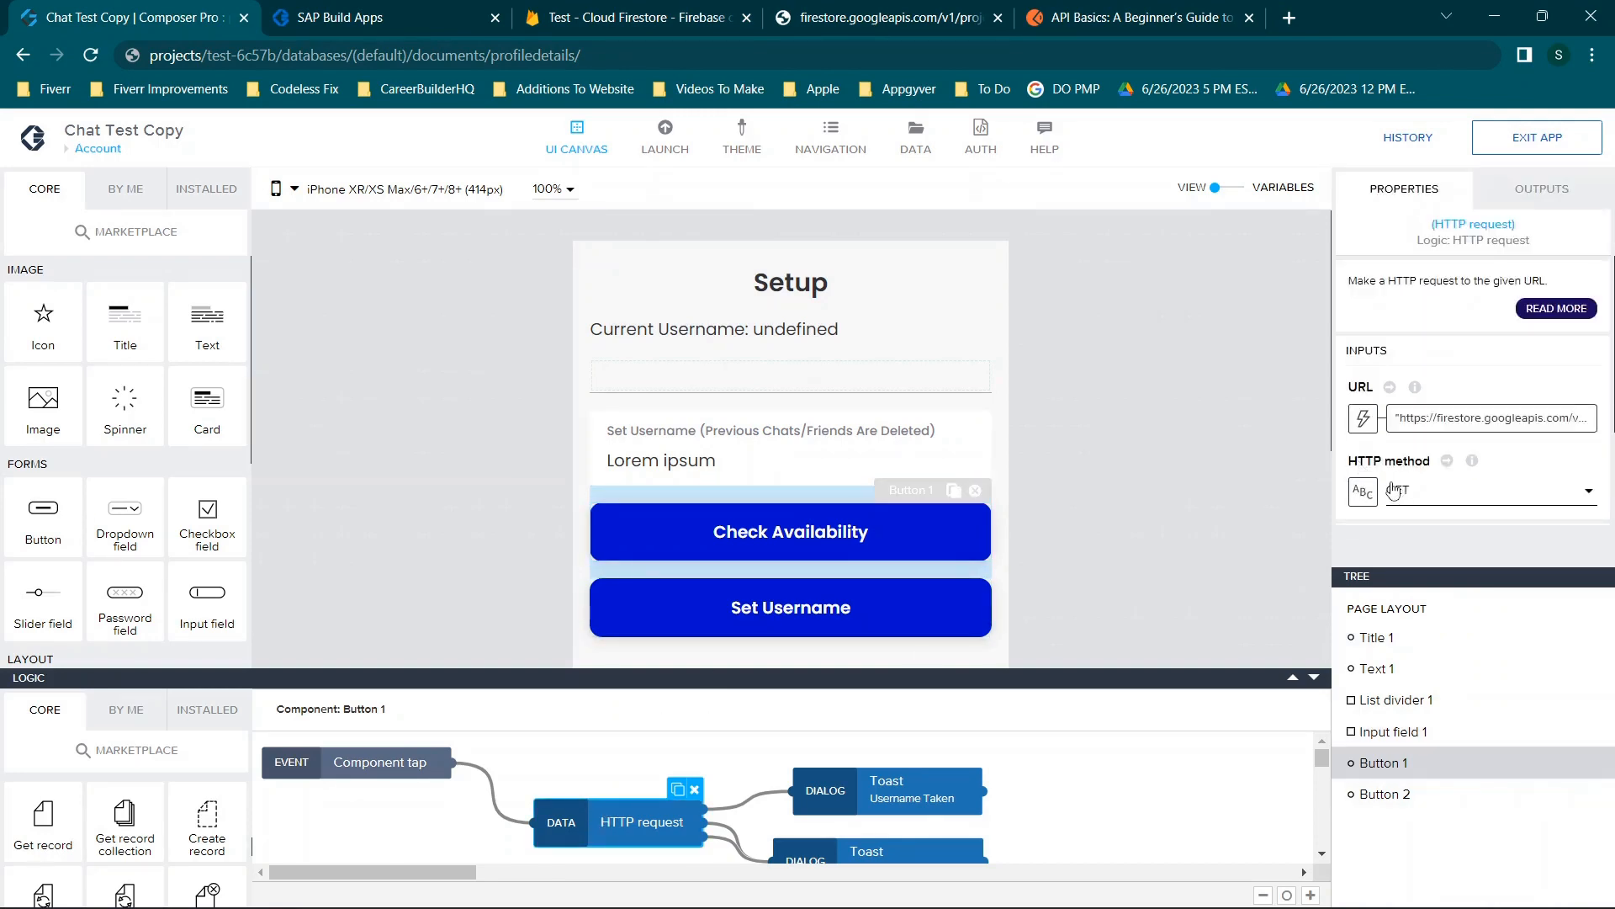
{"action": "left_click", "coordinate": [1474, 418]}
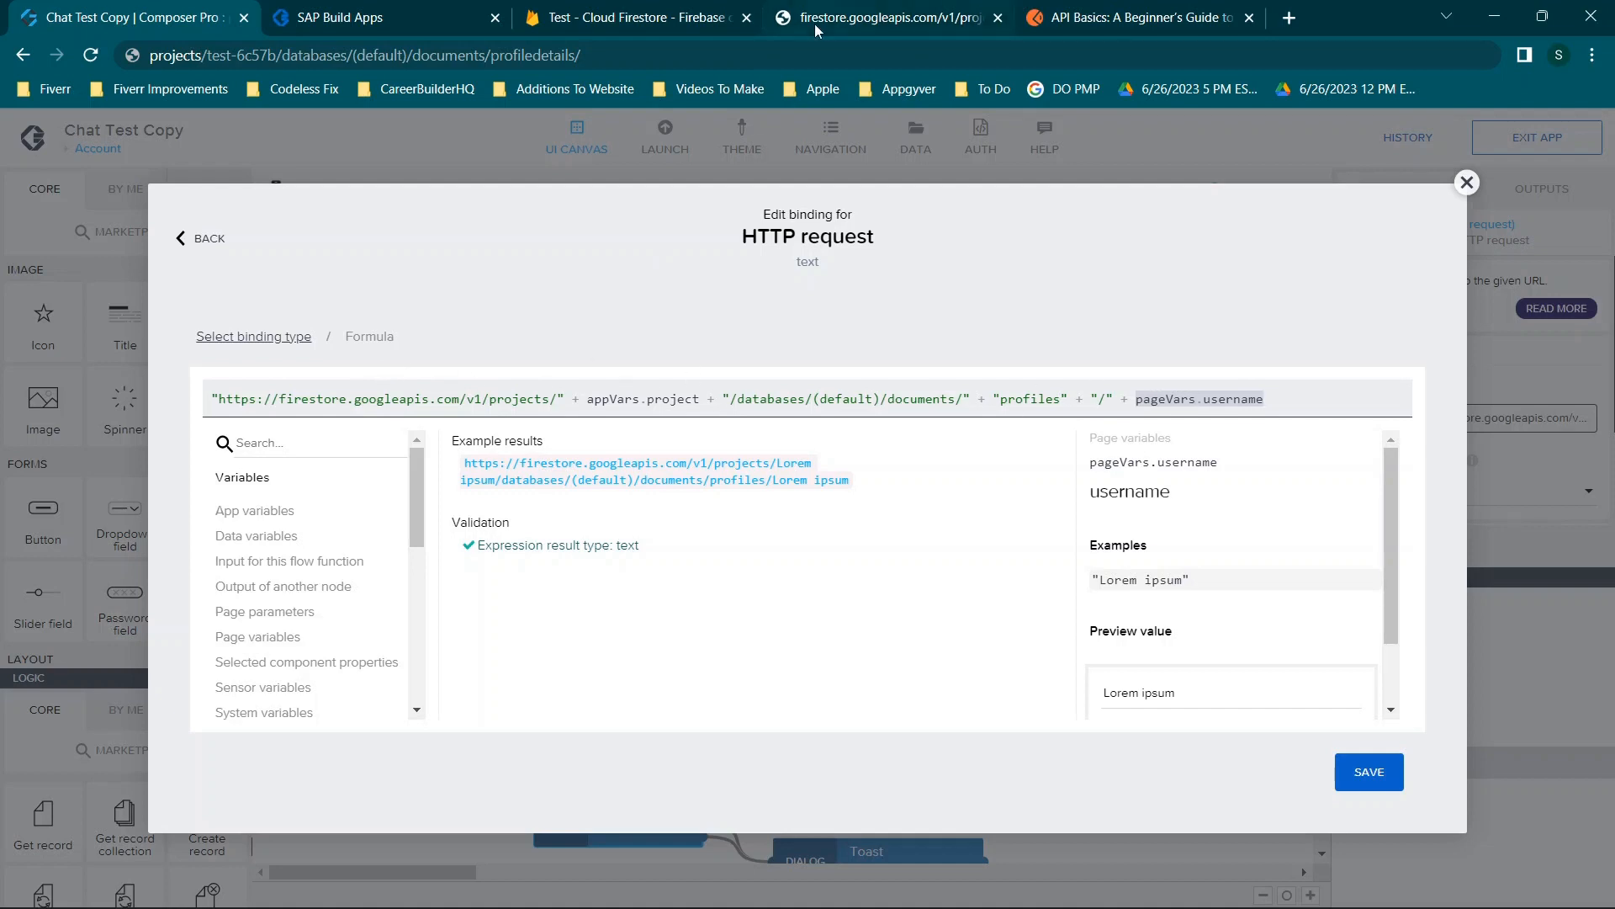
{"action": "left_click", "coordinate": [850, 18]}
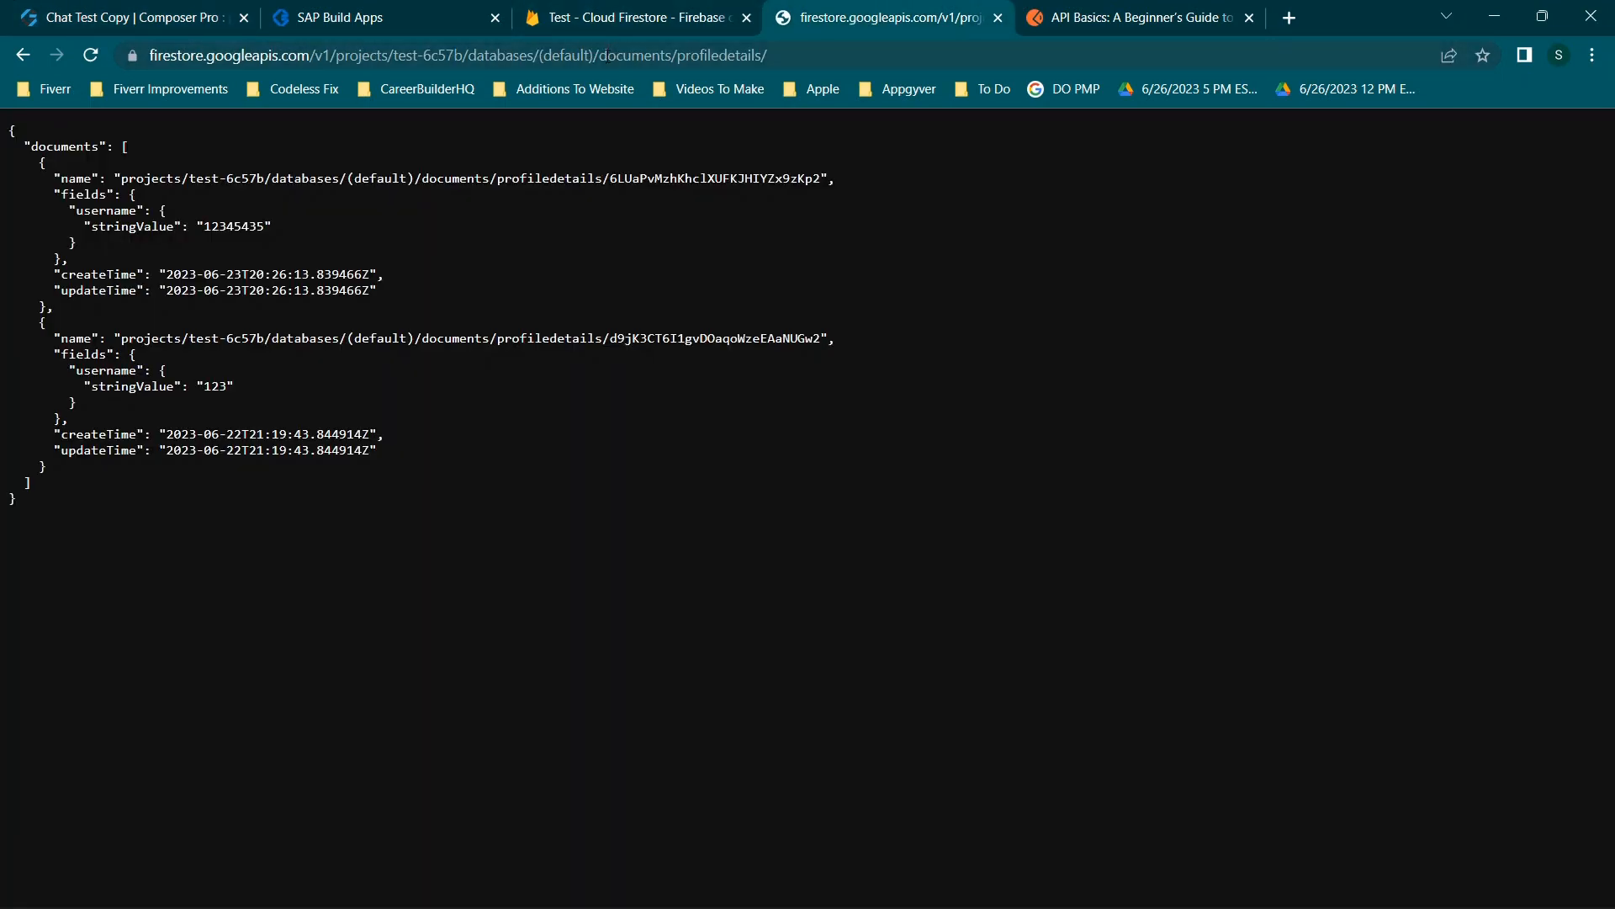
{"action": "left_click", "coordinate": [231, 6]}
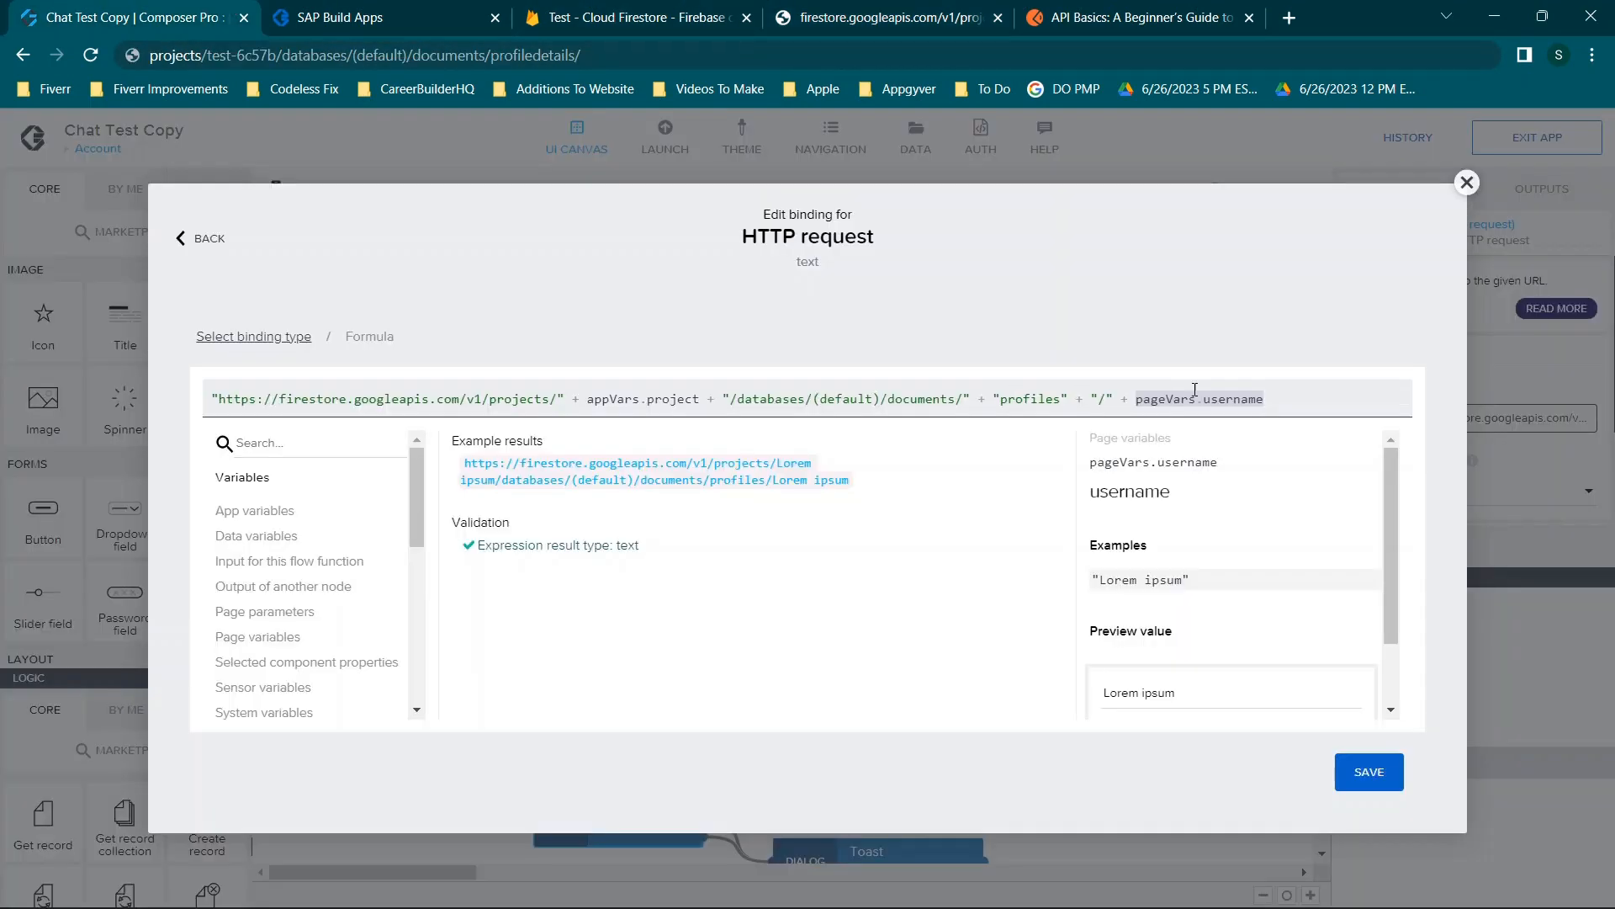
Copy the profiles path from the formula and start editing the Firestore REST page's URL.
{"action": "left_click_drag", "start_coordinate": [1001, 397], "coordinate": [1320, 391]}
{"action": "key", "text": "ctrl+c"}
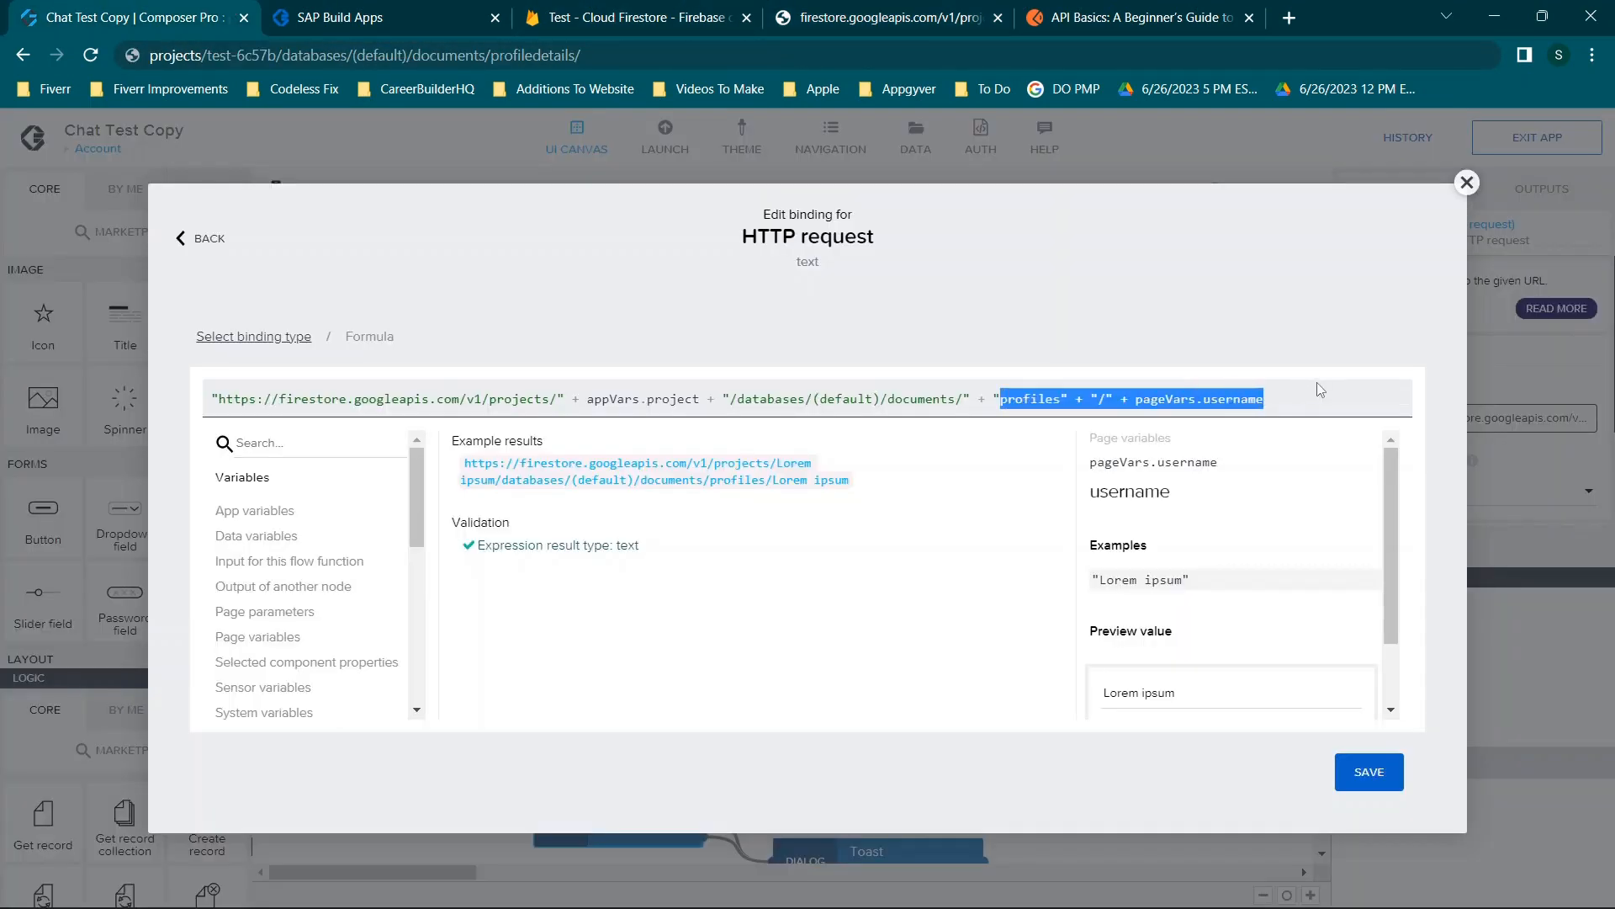
{"action": "left_click", "coordinate": [875, 17]}
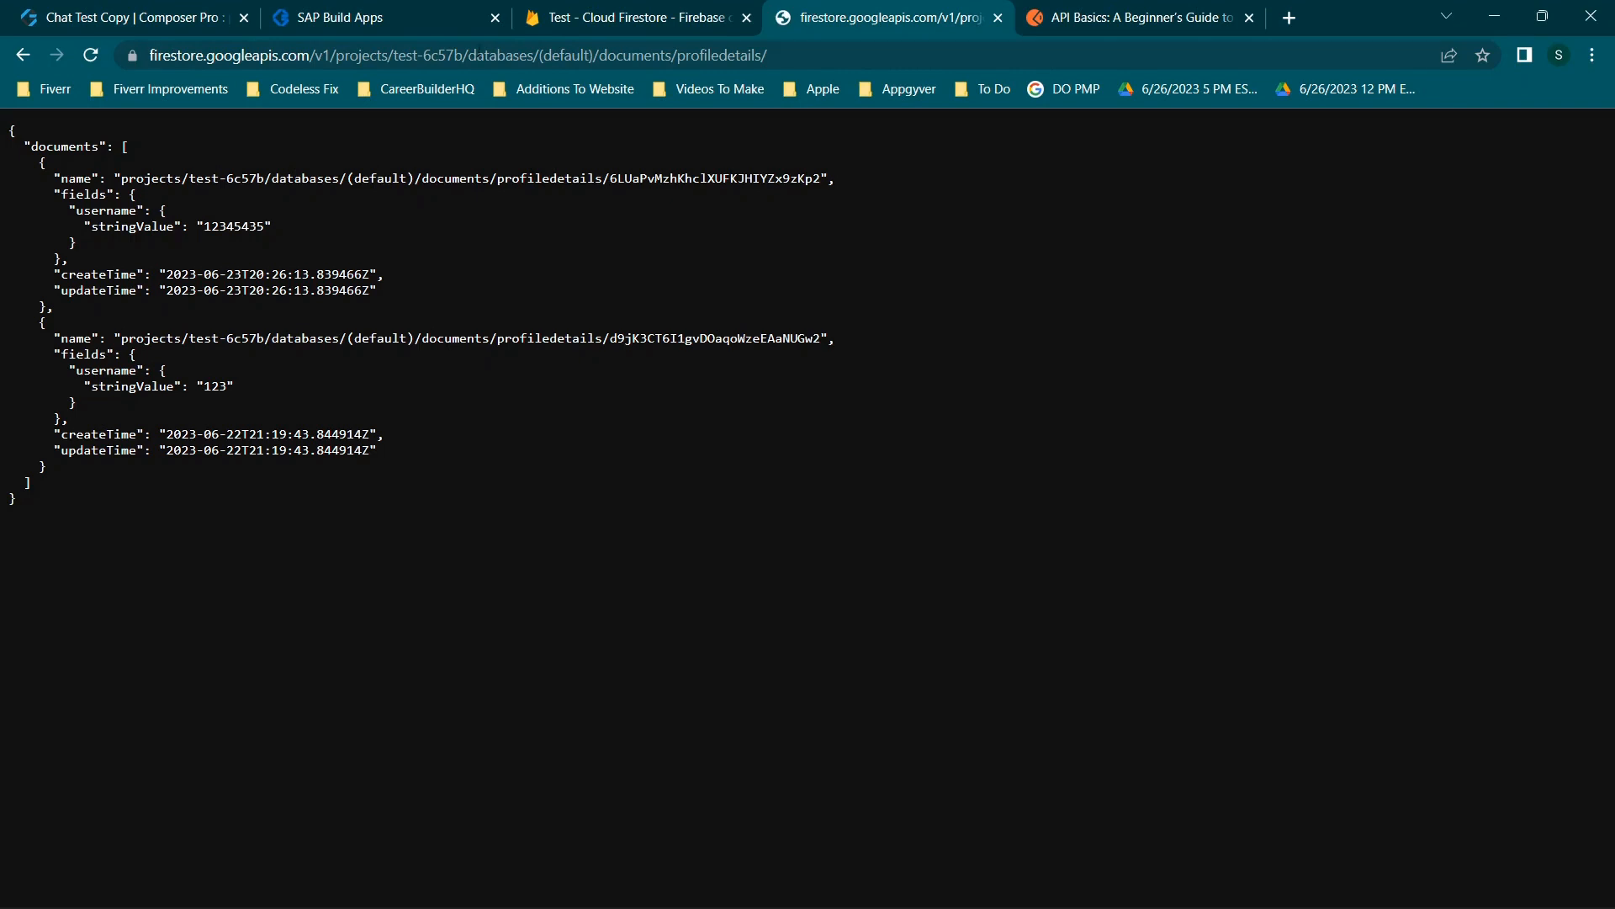
{"action": "left_click", "coordinate": [452, 57]}
{"action": "left_click", "coordinate": [593, 56]}
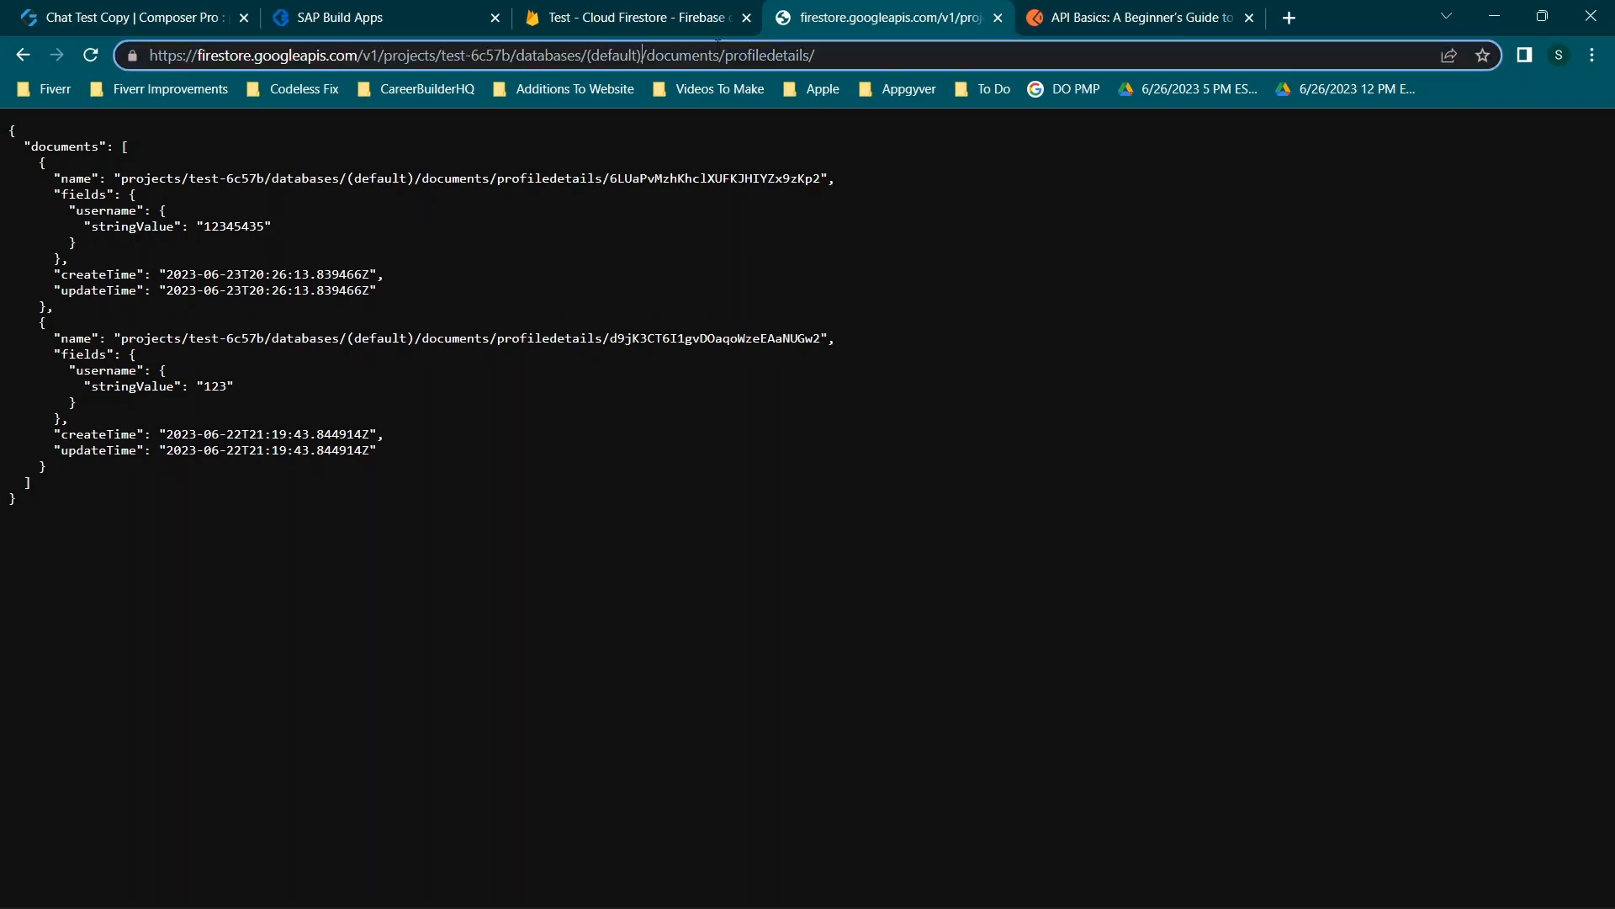
Paste the path, strip profiledetails/ and the formula quotes and plus signs, and load profiles/12.
{"action": "key", "text": "ctrl+v"}
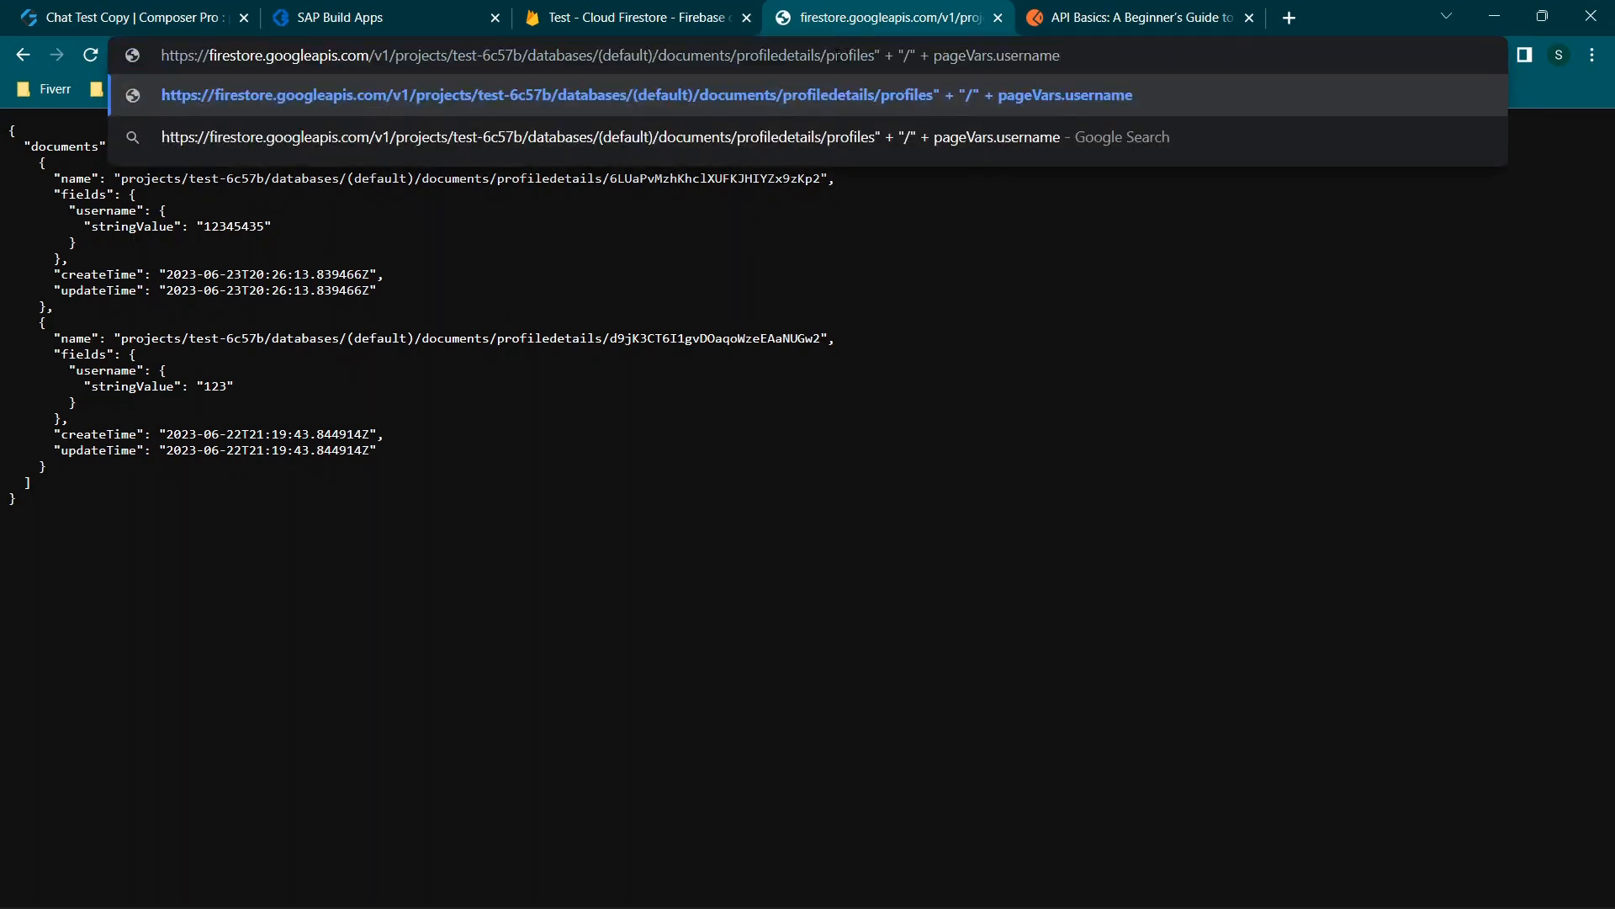
{"action": "left_click_drag", "start_coordinate": [826, 54], "coordinate": [740, 57]}
{"action": "key", "text": "BackSpace"}
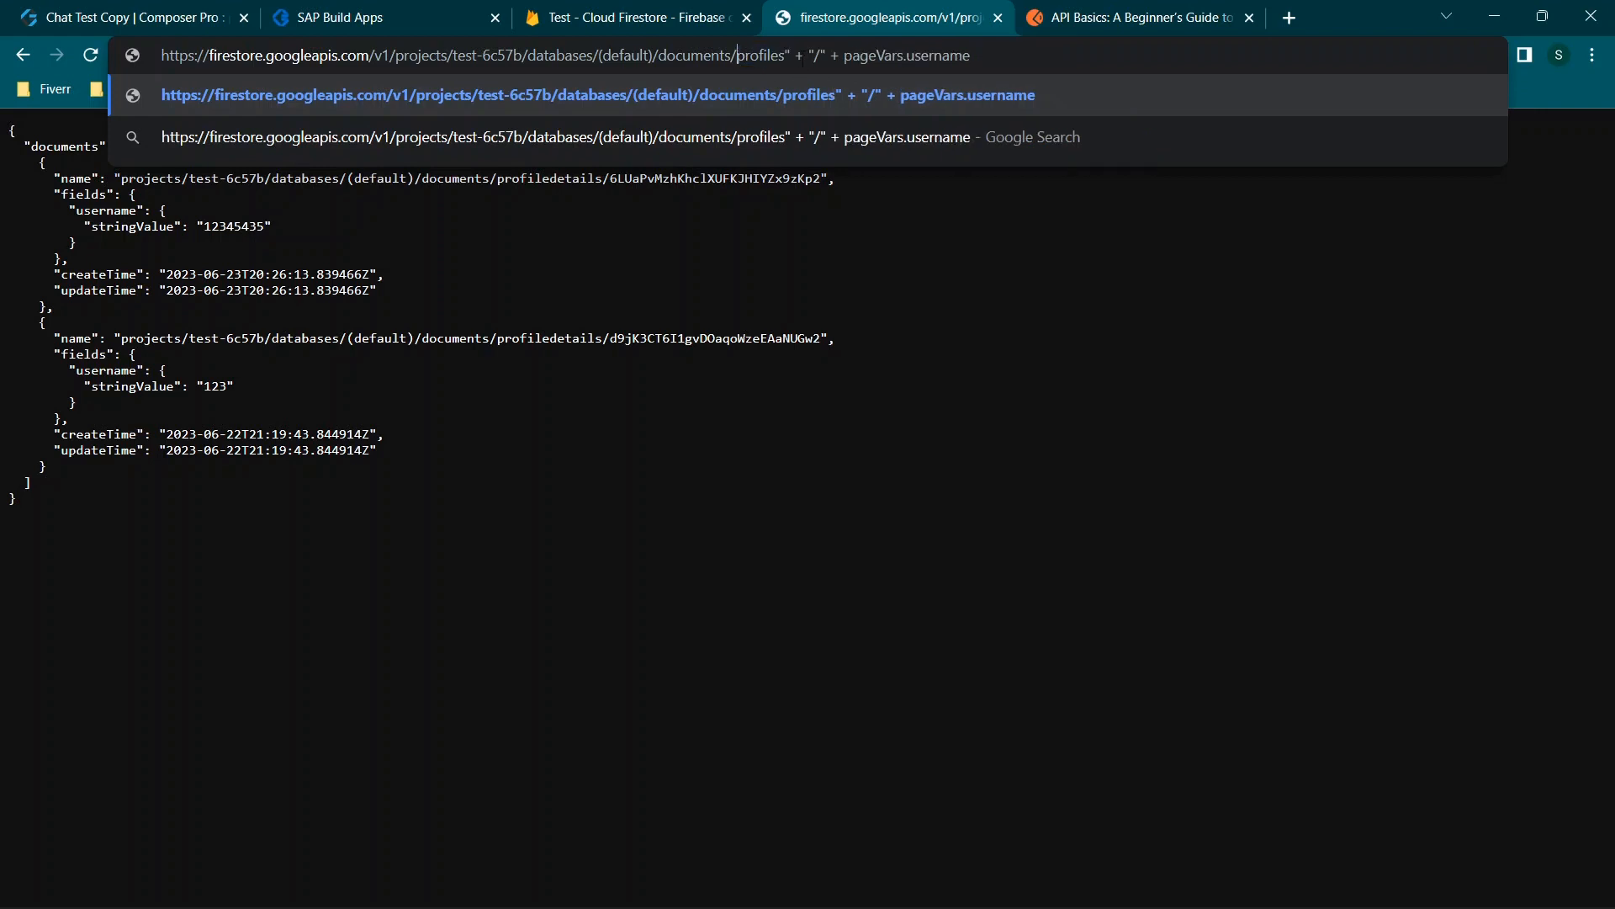
{"action": "key", "text": "Delete"}
{"action": "key", "text": "Delete"}
{"action": "key", "text": "Delete"}
{"action": "key", "text": "Delete"}
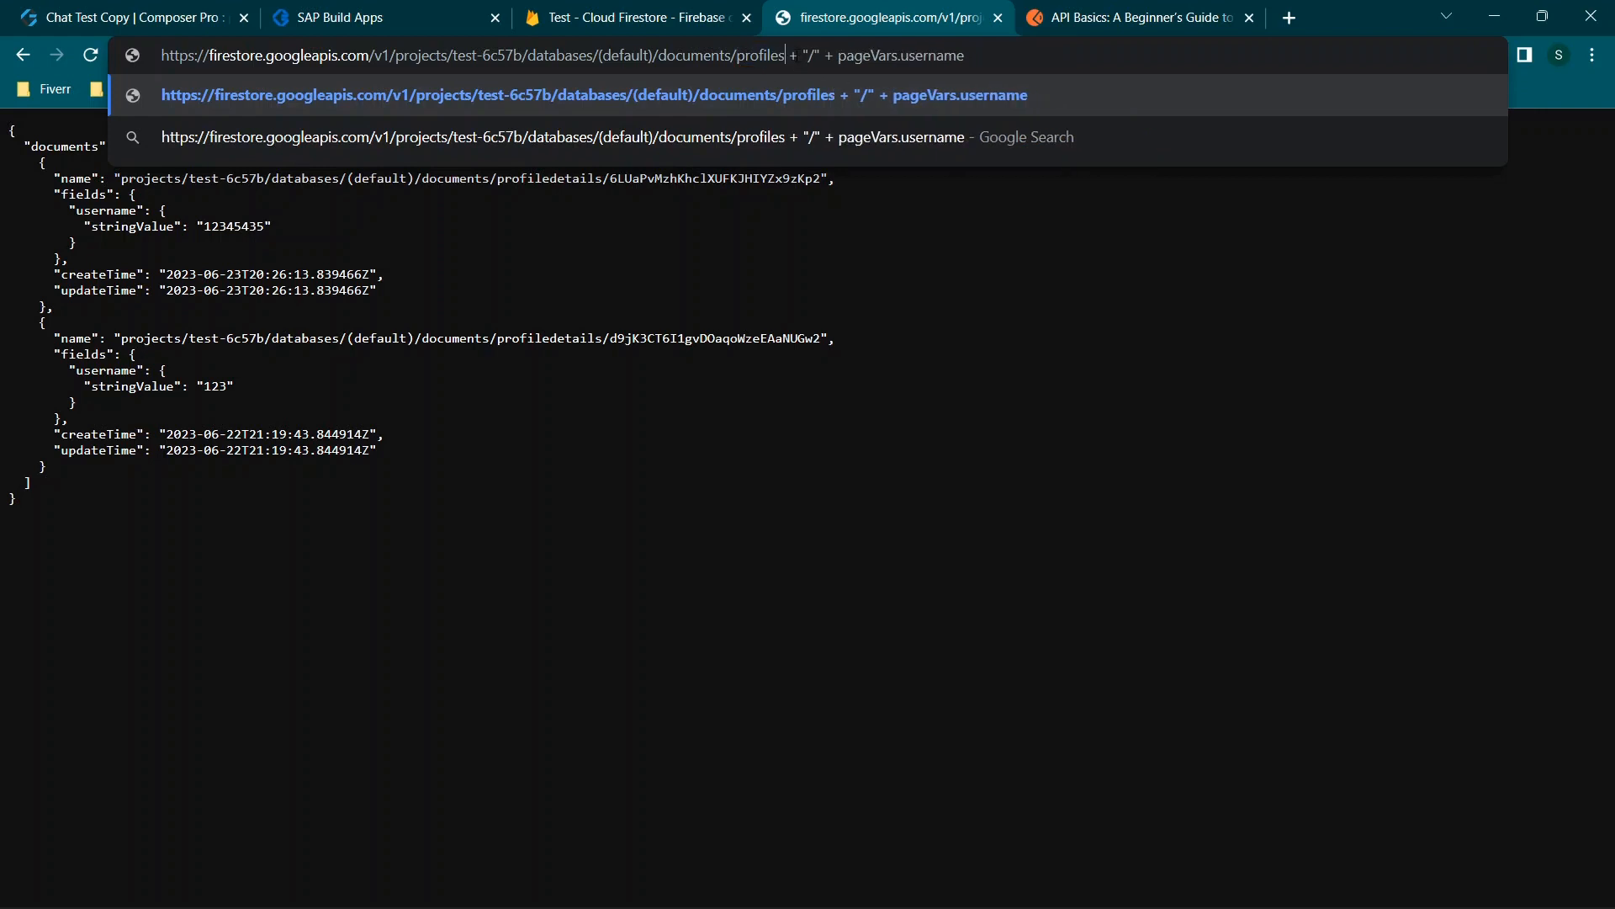
{"action": "key", "text": "BackSpace"}
{"action": "key", "text": "Delete"}
{"action": "key", "text": "Delete"}
{"action": "key", "text": "Delete"}
{"action": "key", "text": "Delete"}
{"action": "key", "text": "Delete"}
{"action": "key", "text": "Delete"}
{"action": "key", "text": "Delete"}
{"action": "key", "text": "Delete"}
{"action": "key", "text": "Delete"}
{"action": "key", "text": "Delete"}
{"action": "key", "text": "Delete"}
{"action": "key", "text": "Delete"}
{"action": "key", "text": "Delete"}
{"action": "key", "text": "Delete"}
{"action": "key", "text": "Delete"}
{"action": "key", "text": "Delete"}
{"action": "key", "text": "Delete"}
{"action": "key", "text": "Delete"}
{"action": "key", "text": "Delete"}
{"action": "key", "text": "Delete"}
{"action": "key", "text": "Delete"}
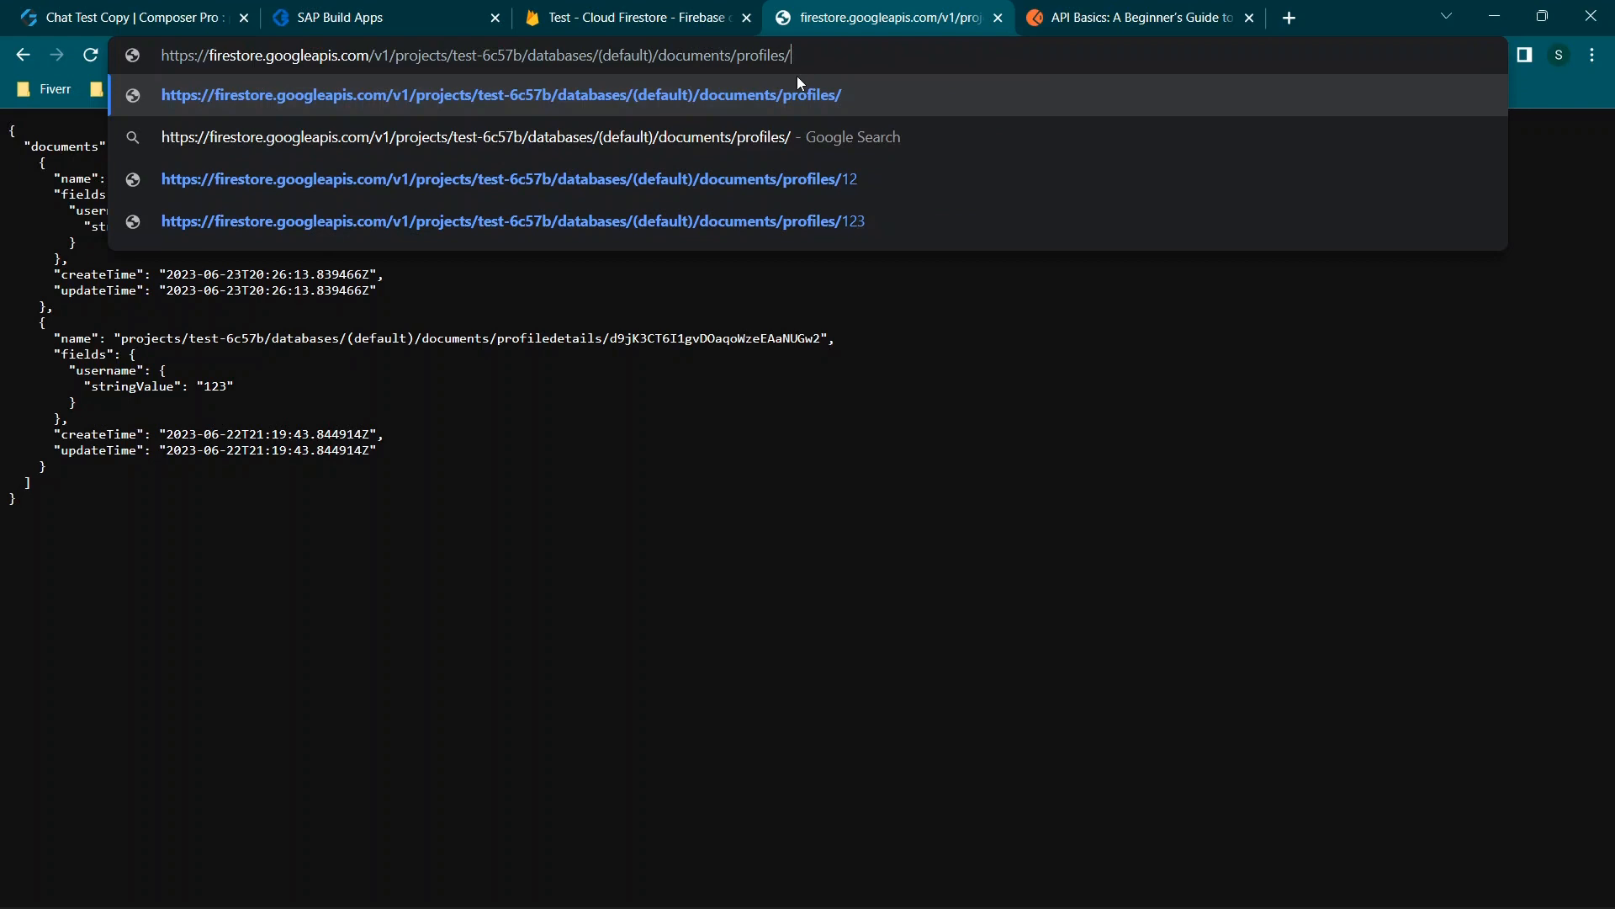
{"action": "left_click", "coordinate": [763, 177]}
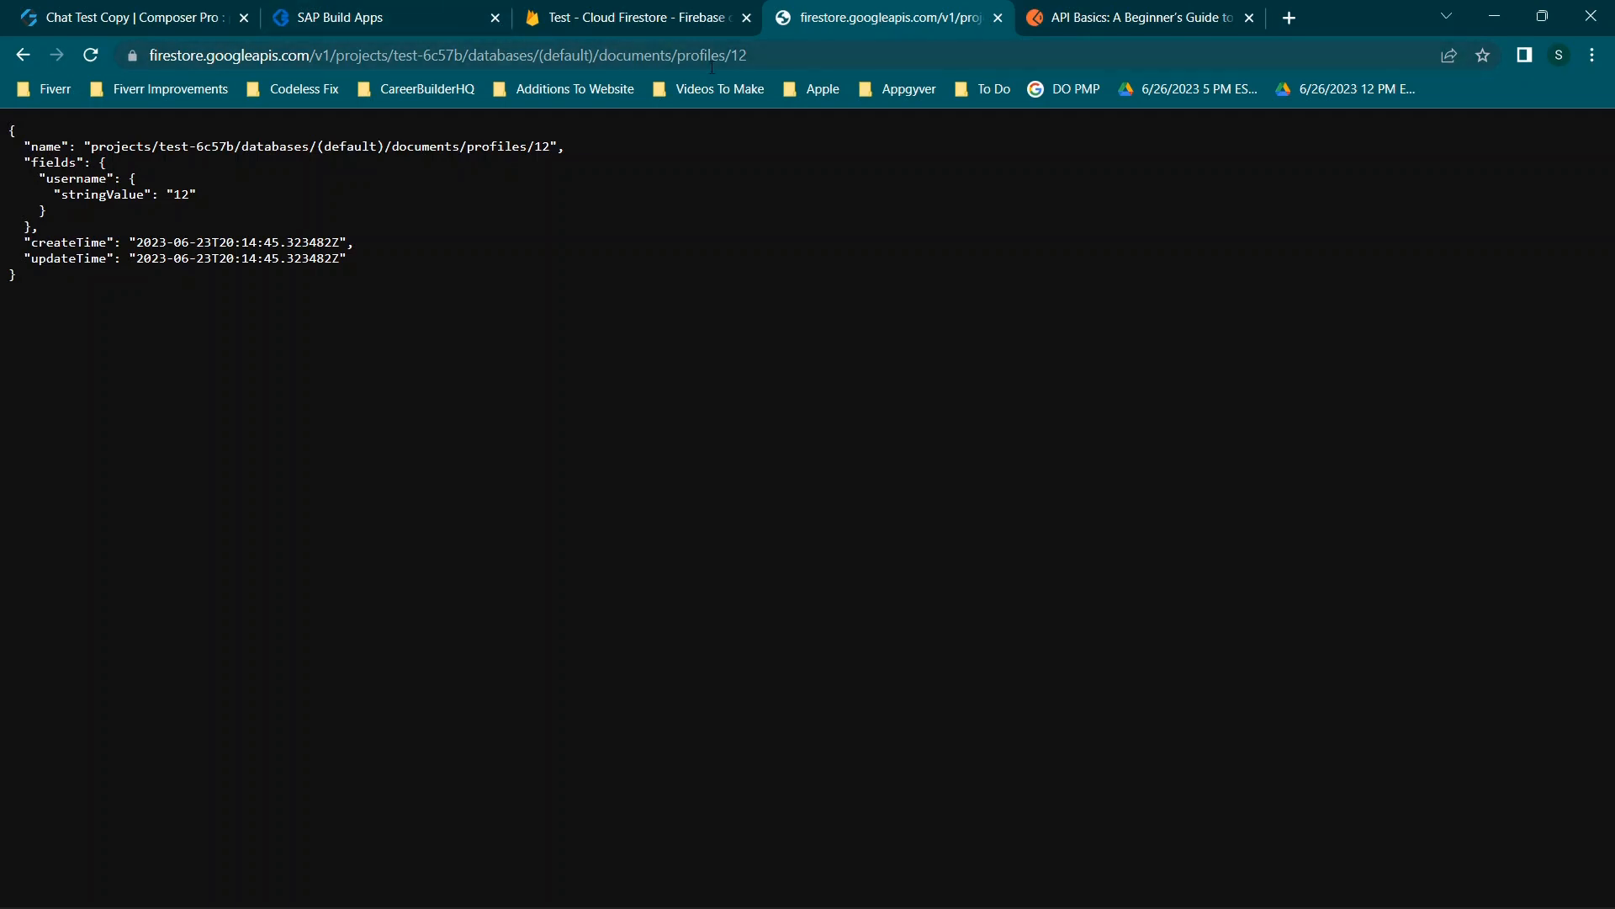
Change the preview's username entry to 12 and check its availability.
{"action": "left_click", "coordinate": [363, 15]}
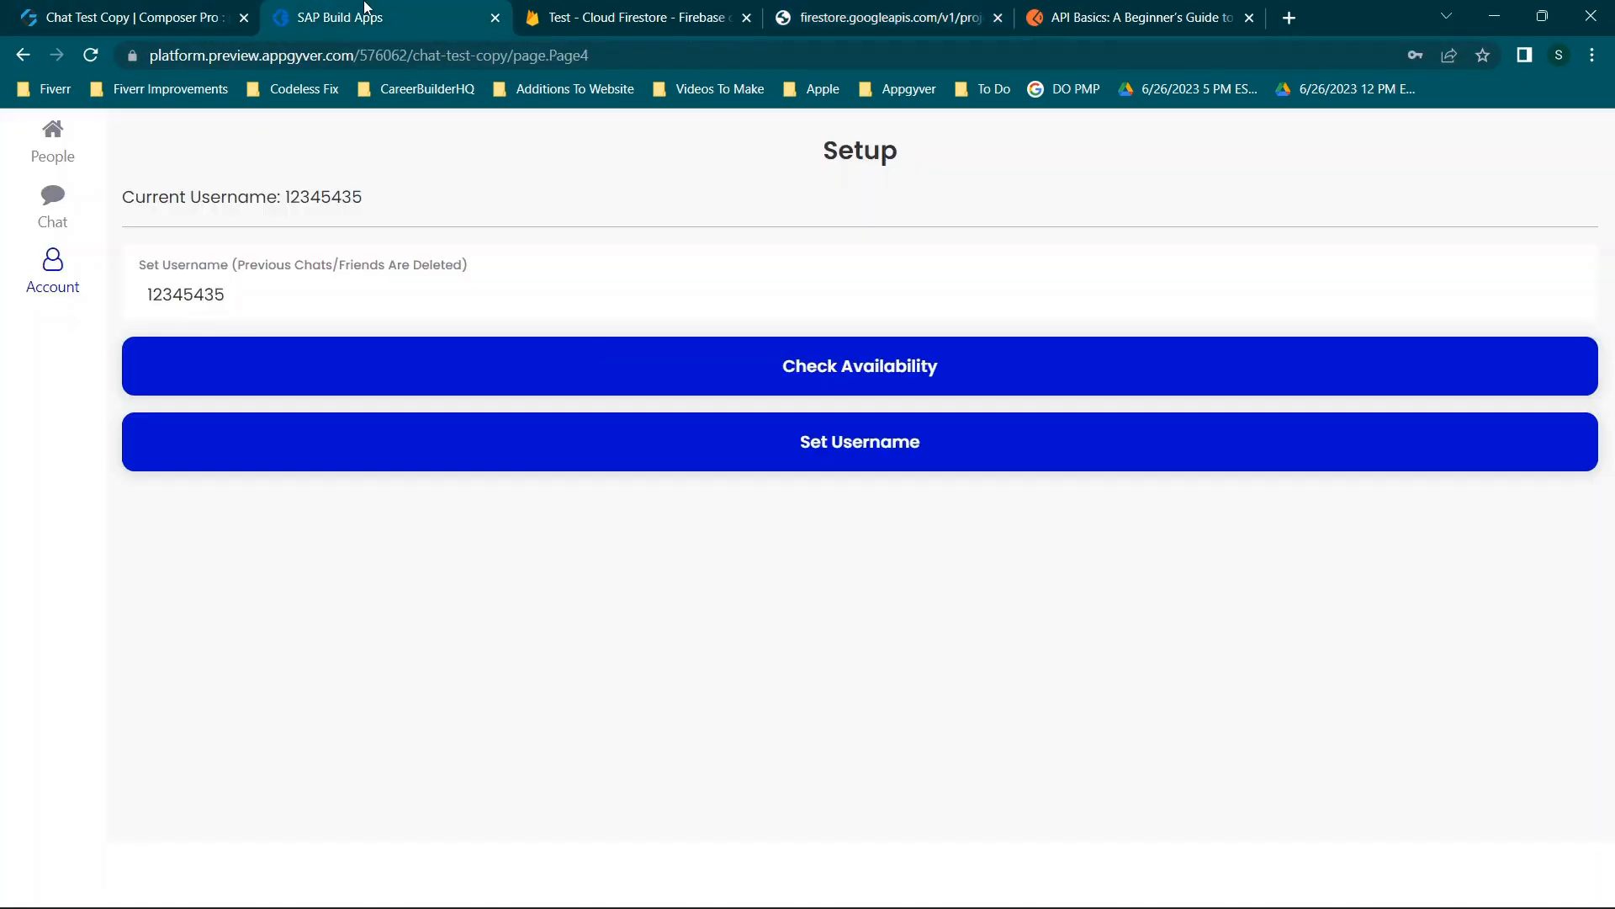
{"action": "key", "text": "BackSpace"}
{"action": "key", "text": "BackSpace"}
{"action": "key", "text": "BackSpace"}
{"action": "key", "text": "BackSpace"}
{"action": "key", "text": "BackSpace"}
{"action": "key", "text": "BackSpace"}
{"action": "left_click", "coordinate": [783, 370]}
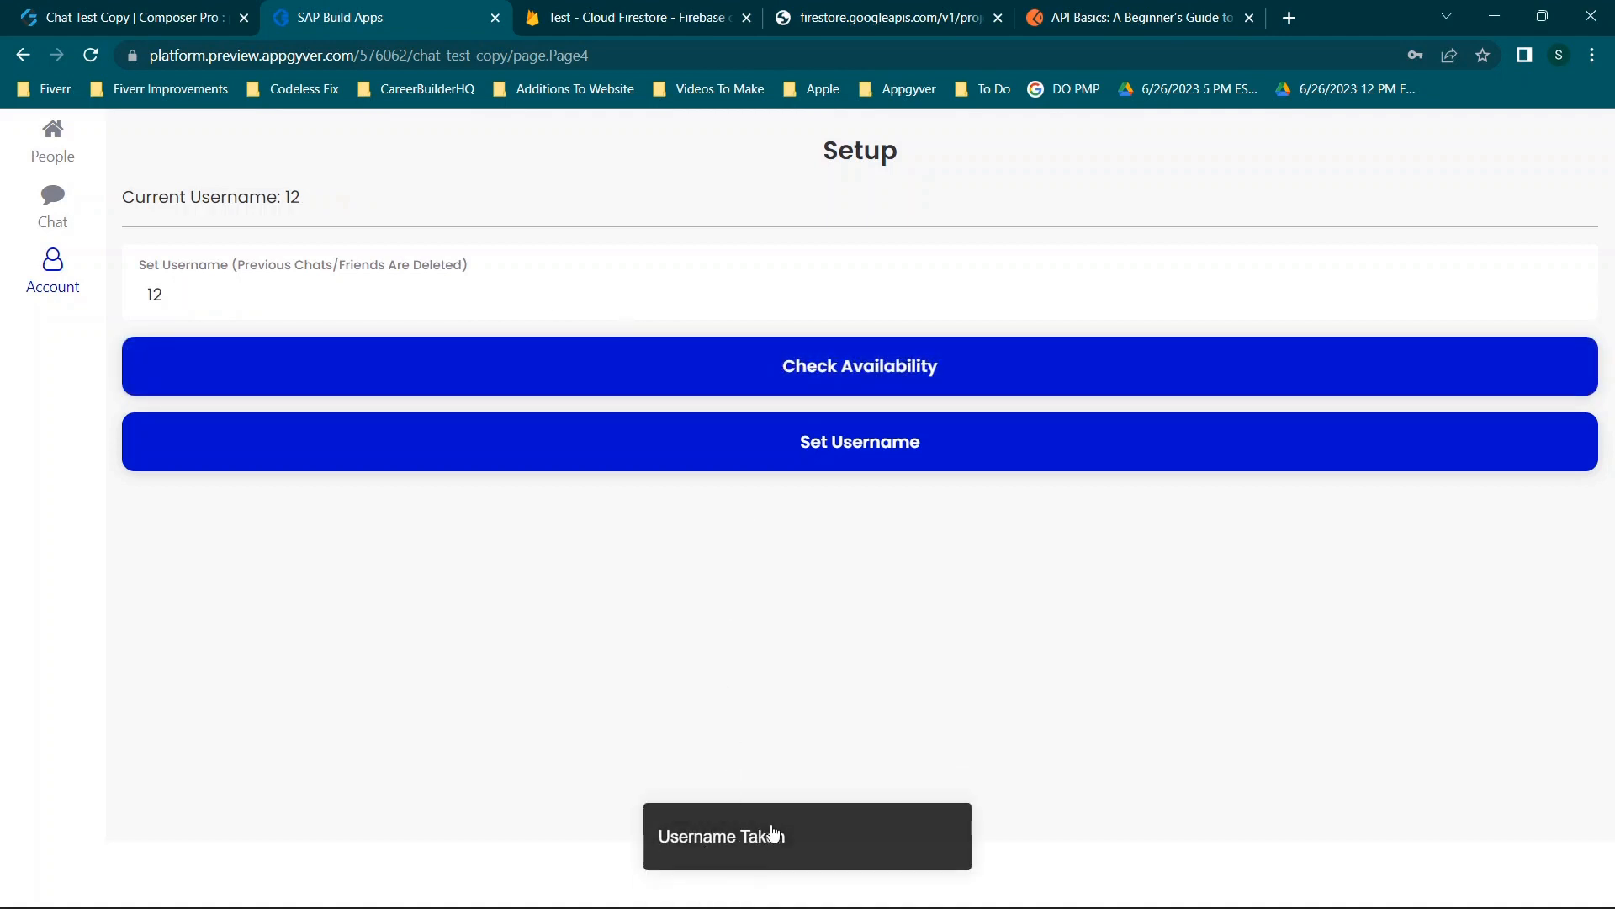
Compare with Firestore and the profiles/12 REST response, whose username value is 12.
{"action": "left_click", "coordinate": [673, 10]}
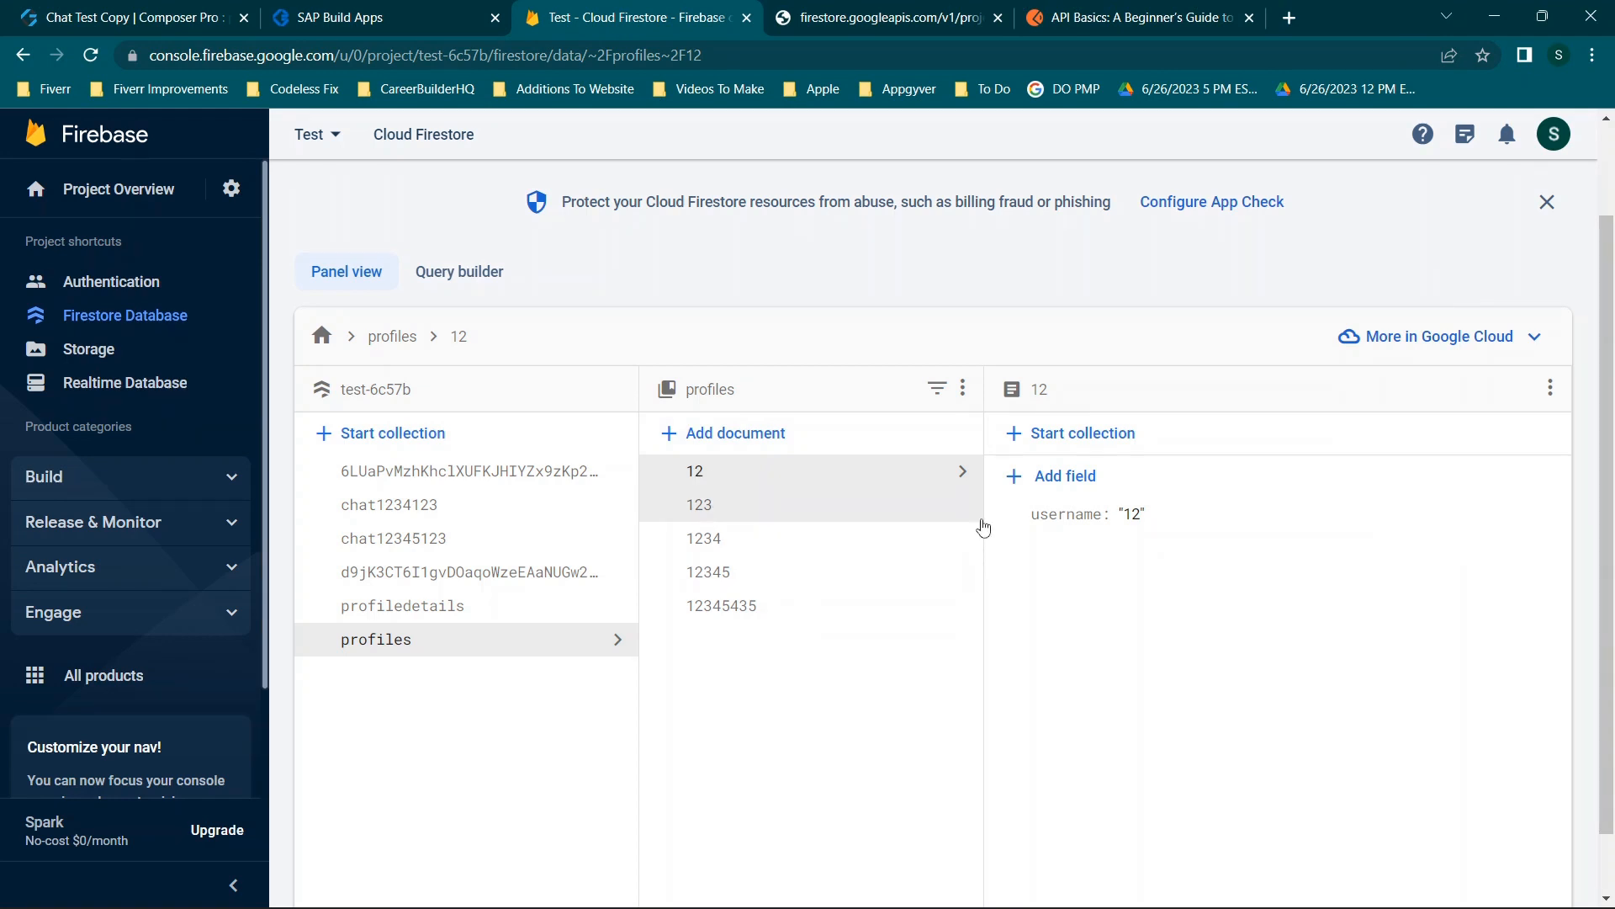
{"action": "left_click", "coordinate": [925, 17]}
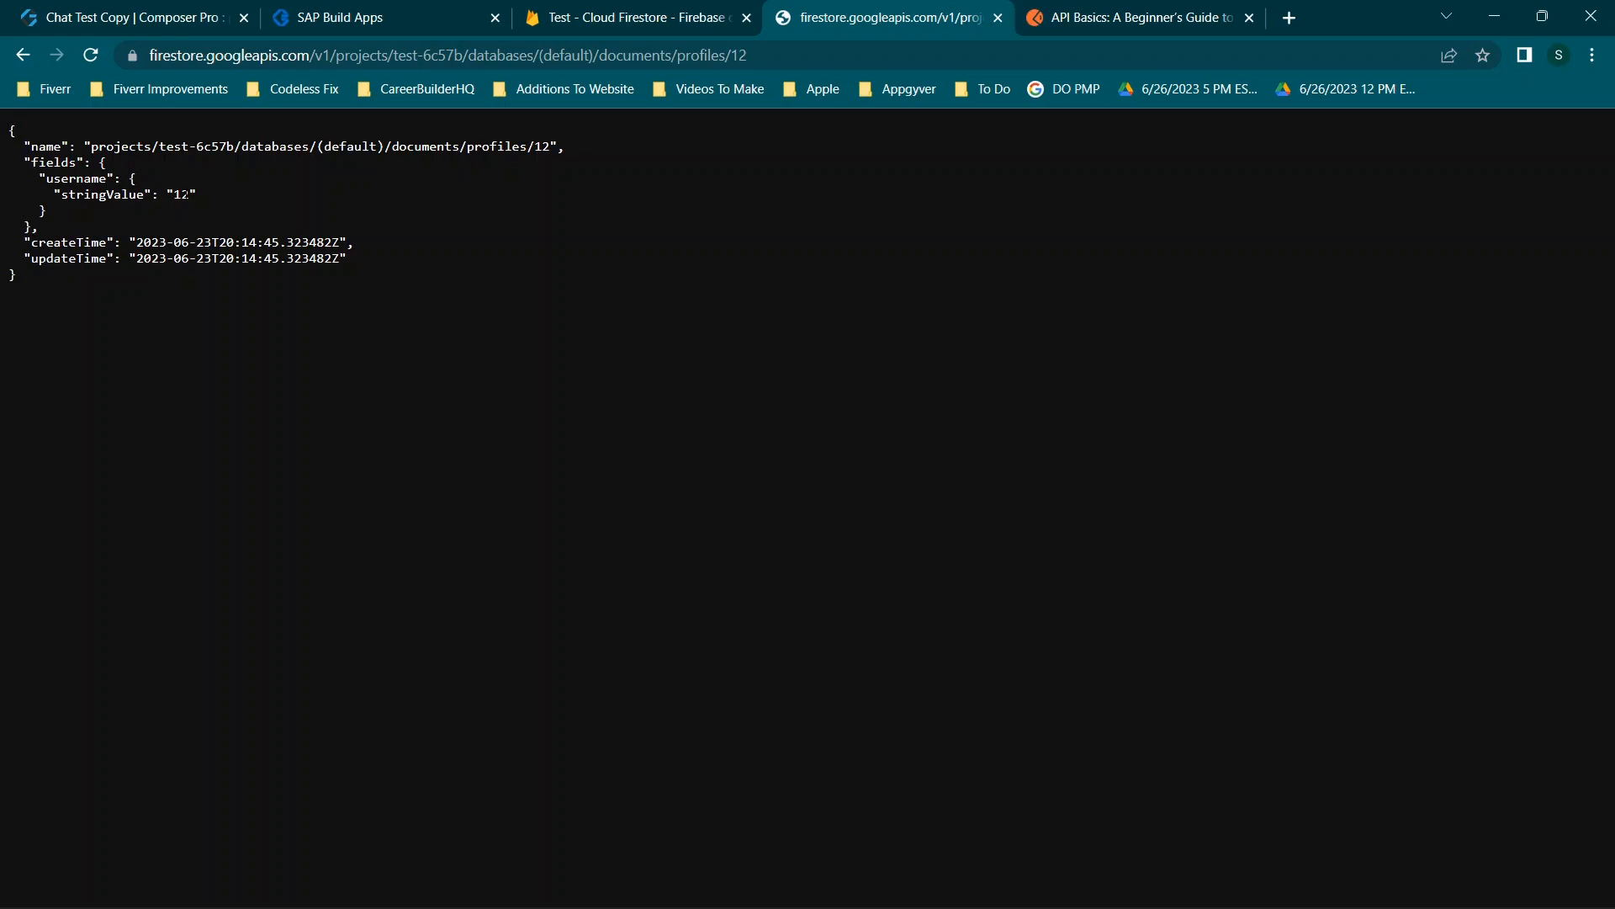
{"action": "left_click_drag", "start_coordinate": [182, 195], "coordinate": [190, 195]}
{"action": "left_click", "coordinate": [190, 194]}
Replace the Setup page username 12 with a and check its availability.
{"action": "left_click", "coordinate": [437, 17]}
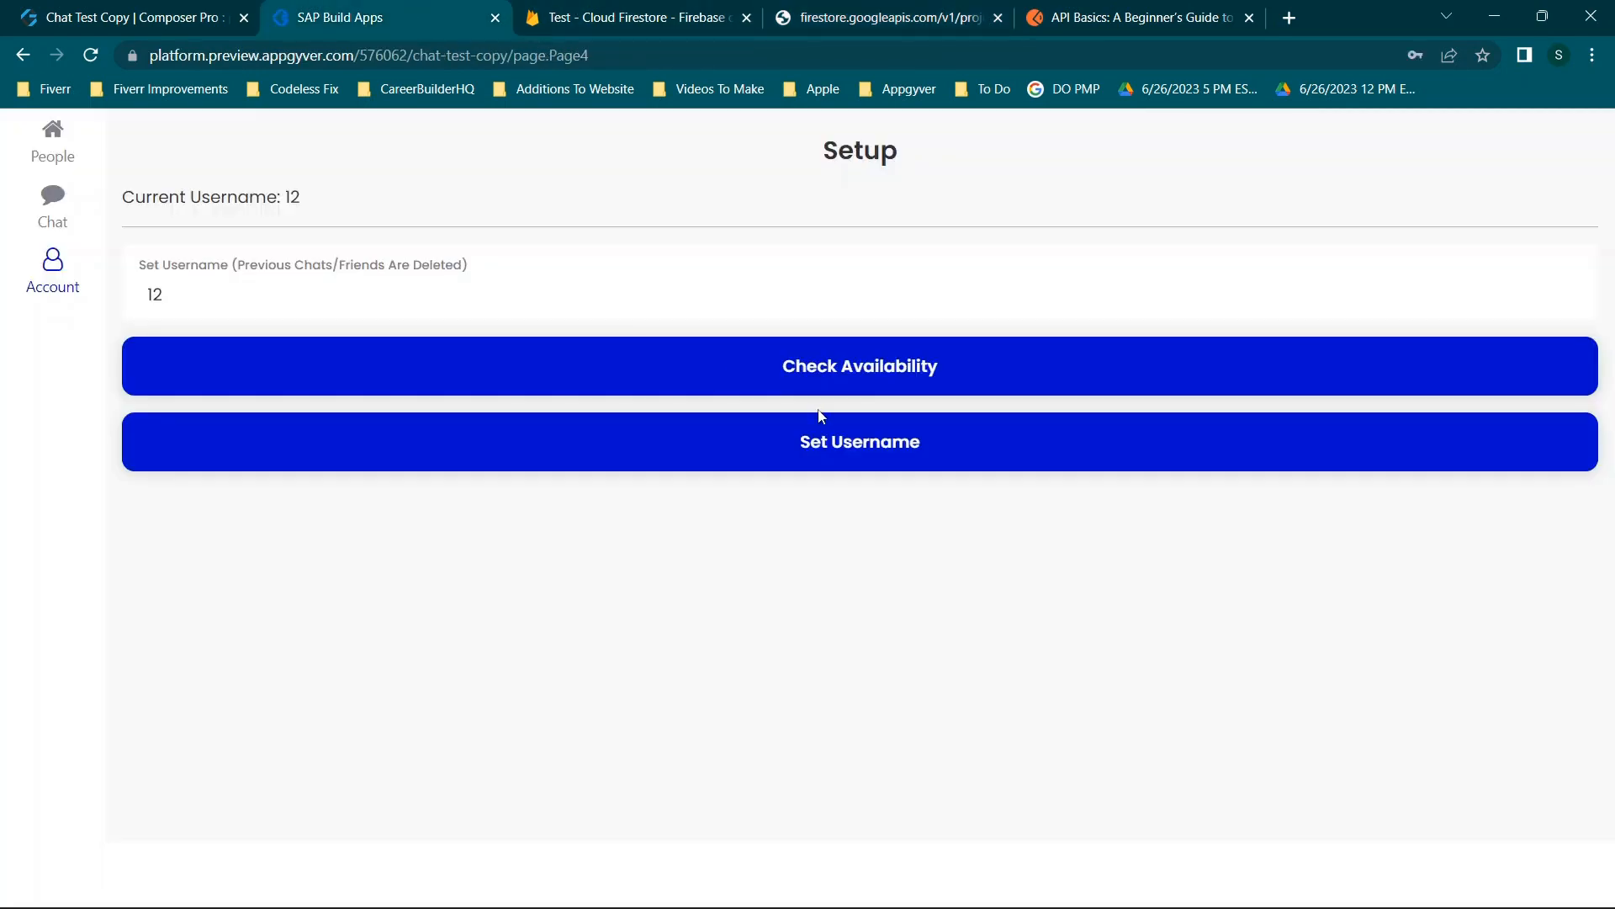
{"action": "left_click", "coordinate": [275, 296]}
{"action": "key", "text": "BackSpace"}
{"action": "key", "text": "BackSpace"}
{"action": "type", "text": "a"}
{"action": "left_click", "coordinate": [789, 383]}
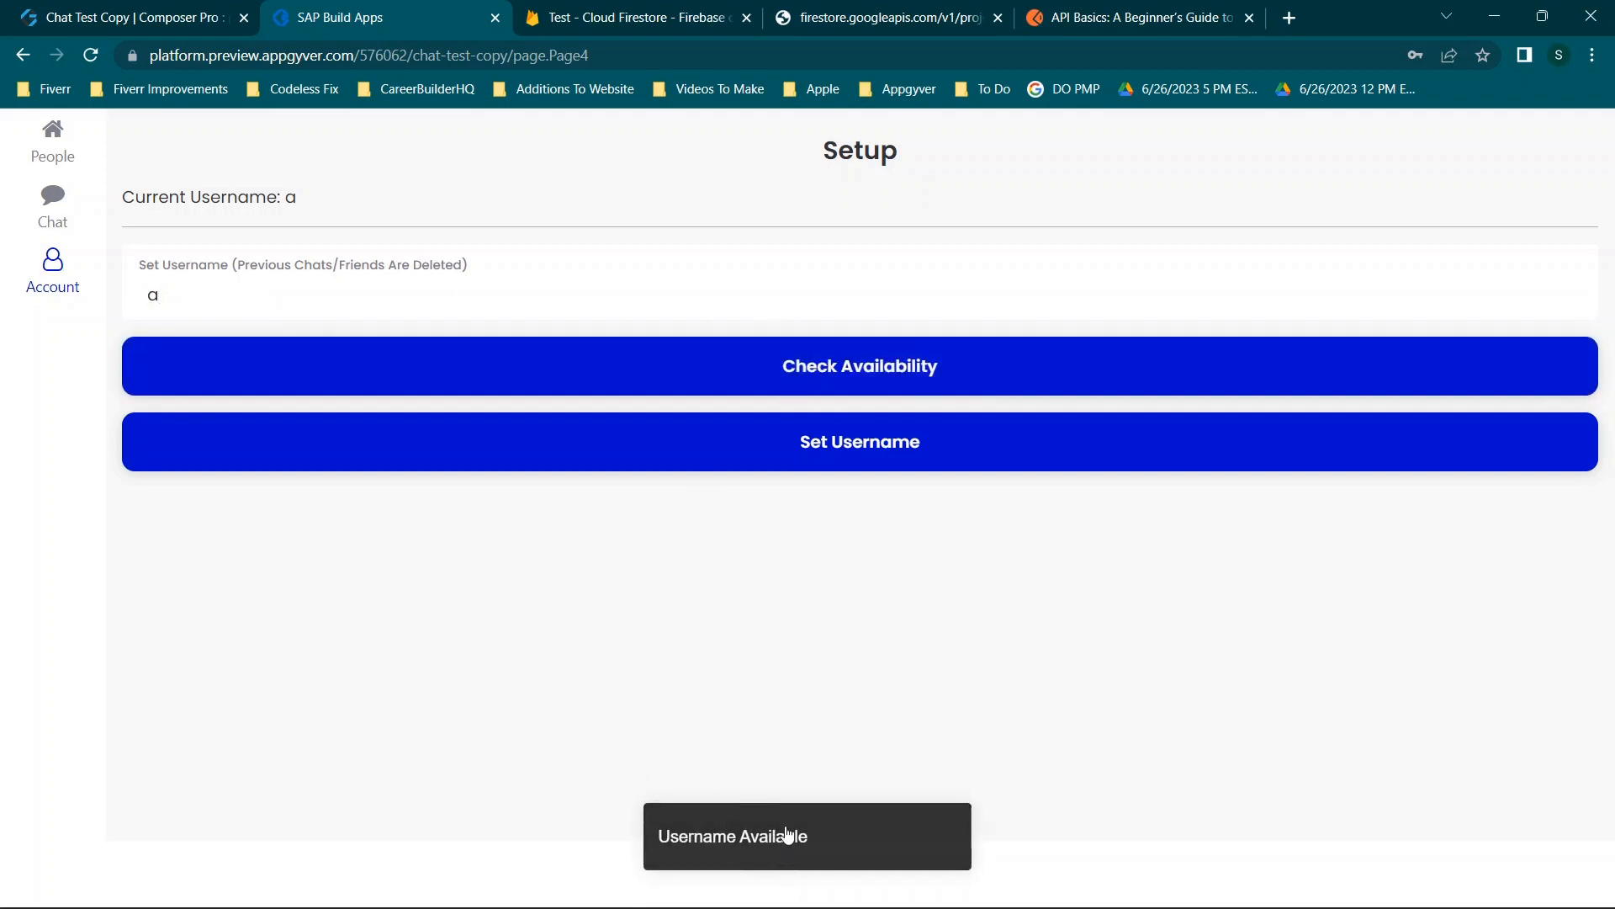
After comparing with the Firestore profiles data, save a as the username.
{"action": "left_click", "coordinate": [711, 12]}
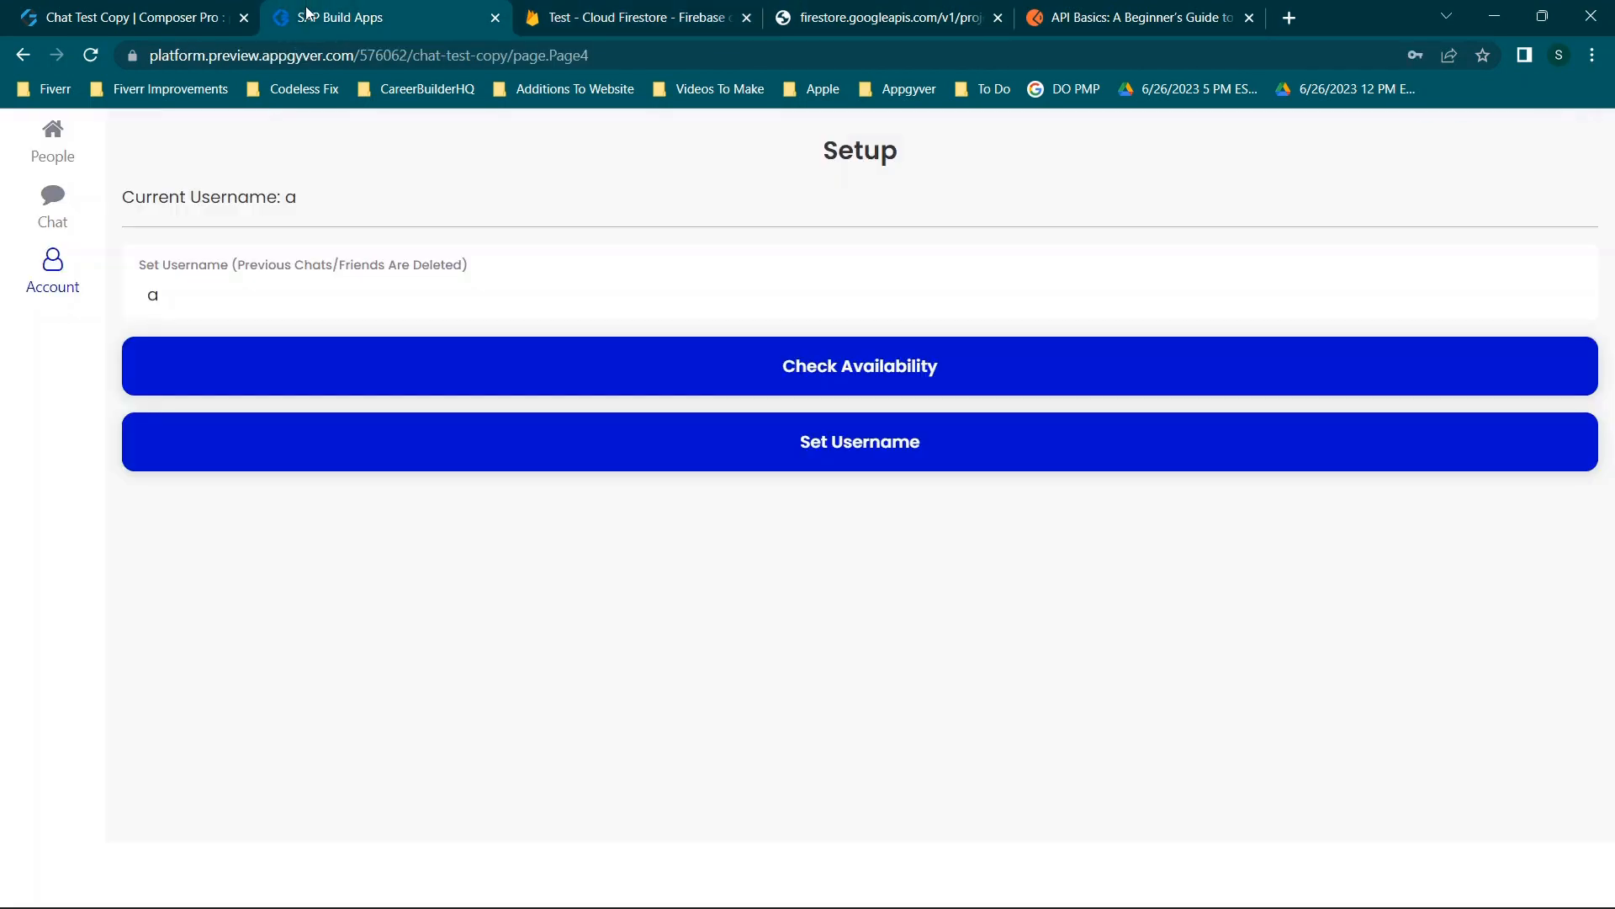
{"action": "left_click", "coordinate": [304, 10]}
{"action": "left_click", "coordinate": [689, 10]}
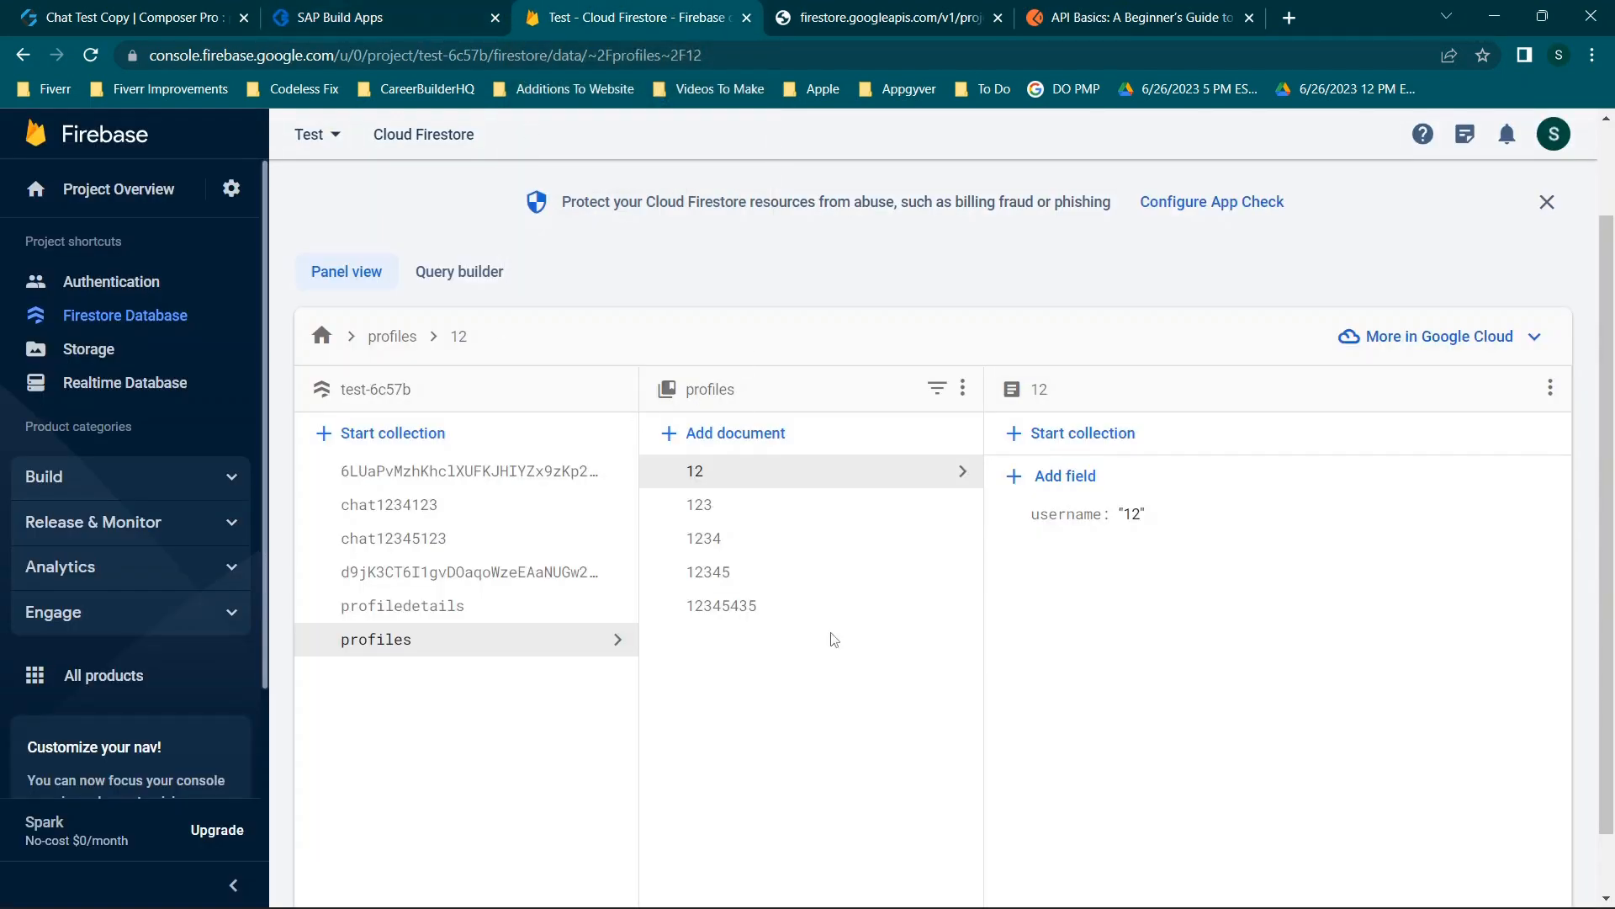
{"action": "left_click", "coordinate": [378, 10]}
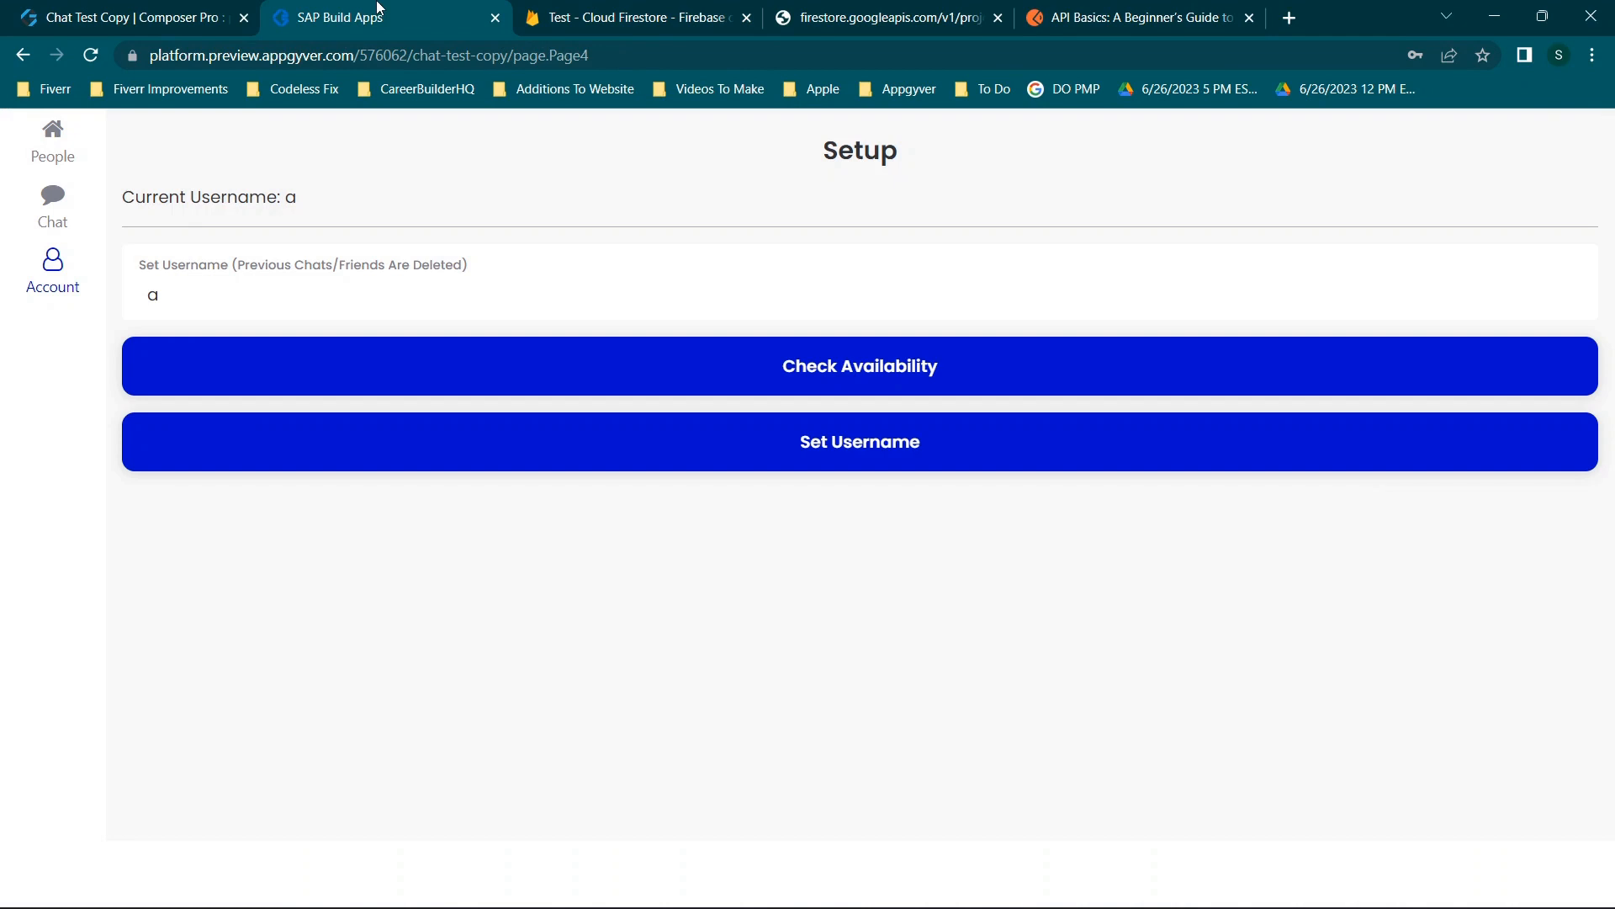
{"action": "left_click", "coordinate": [871, 444]}
Inspect the new Firestore profiles document 'a' to confirm its username is a.
{"action": "left_click", "coordinate": [678, 10]}
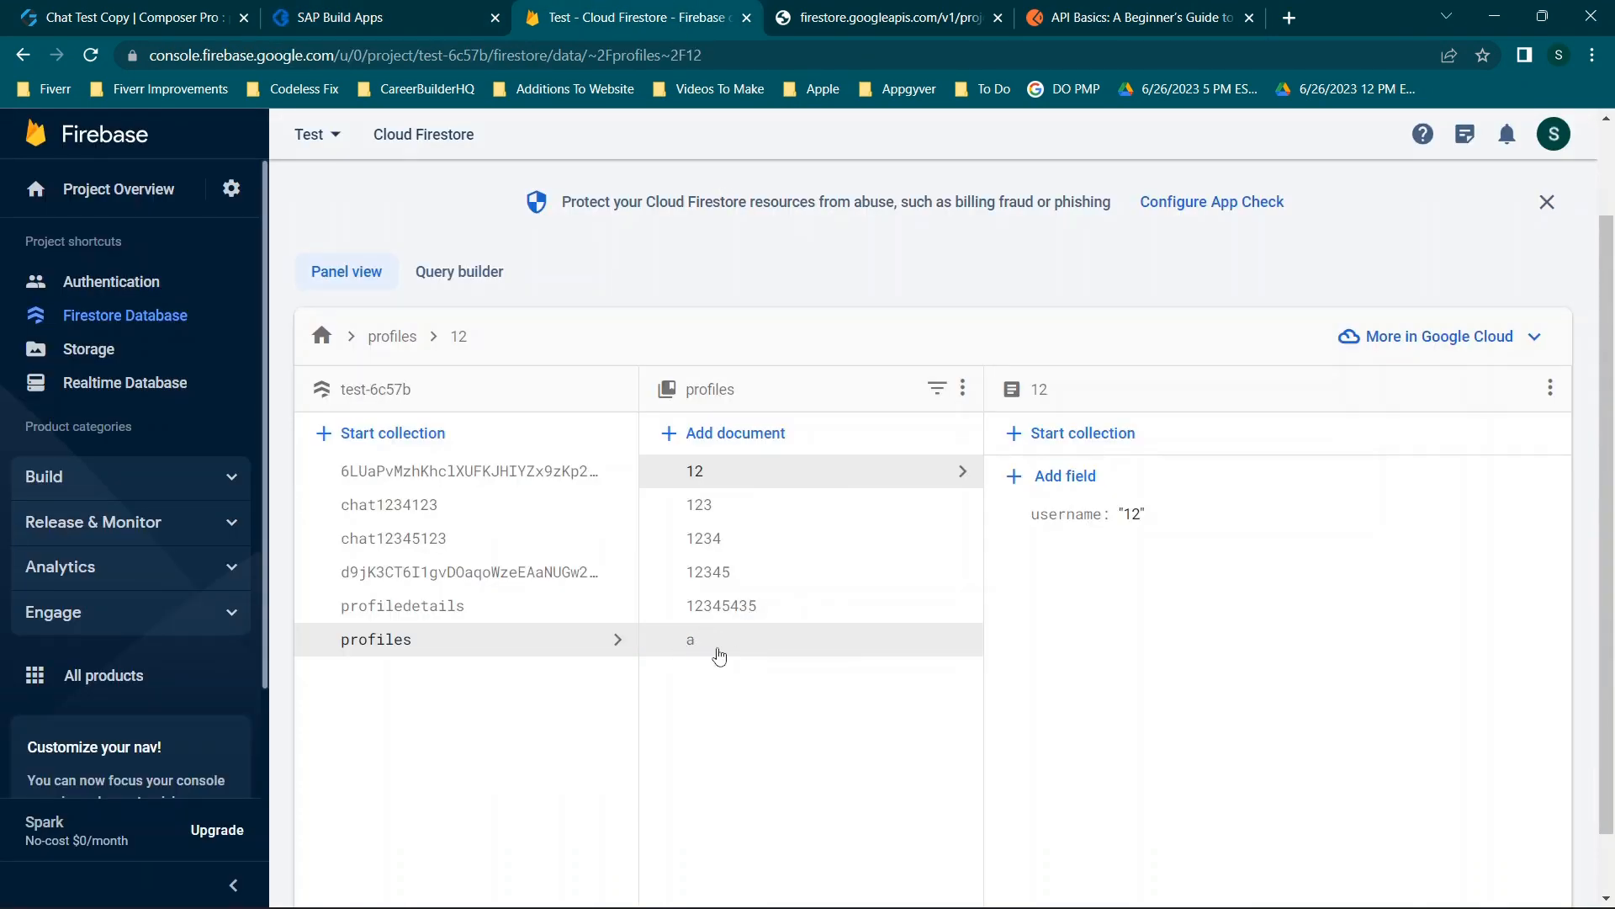
{"action": "left_click", "coordinate": [760, 649]}
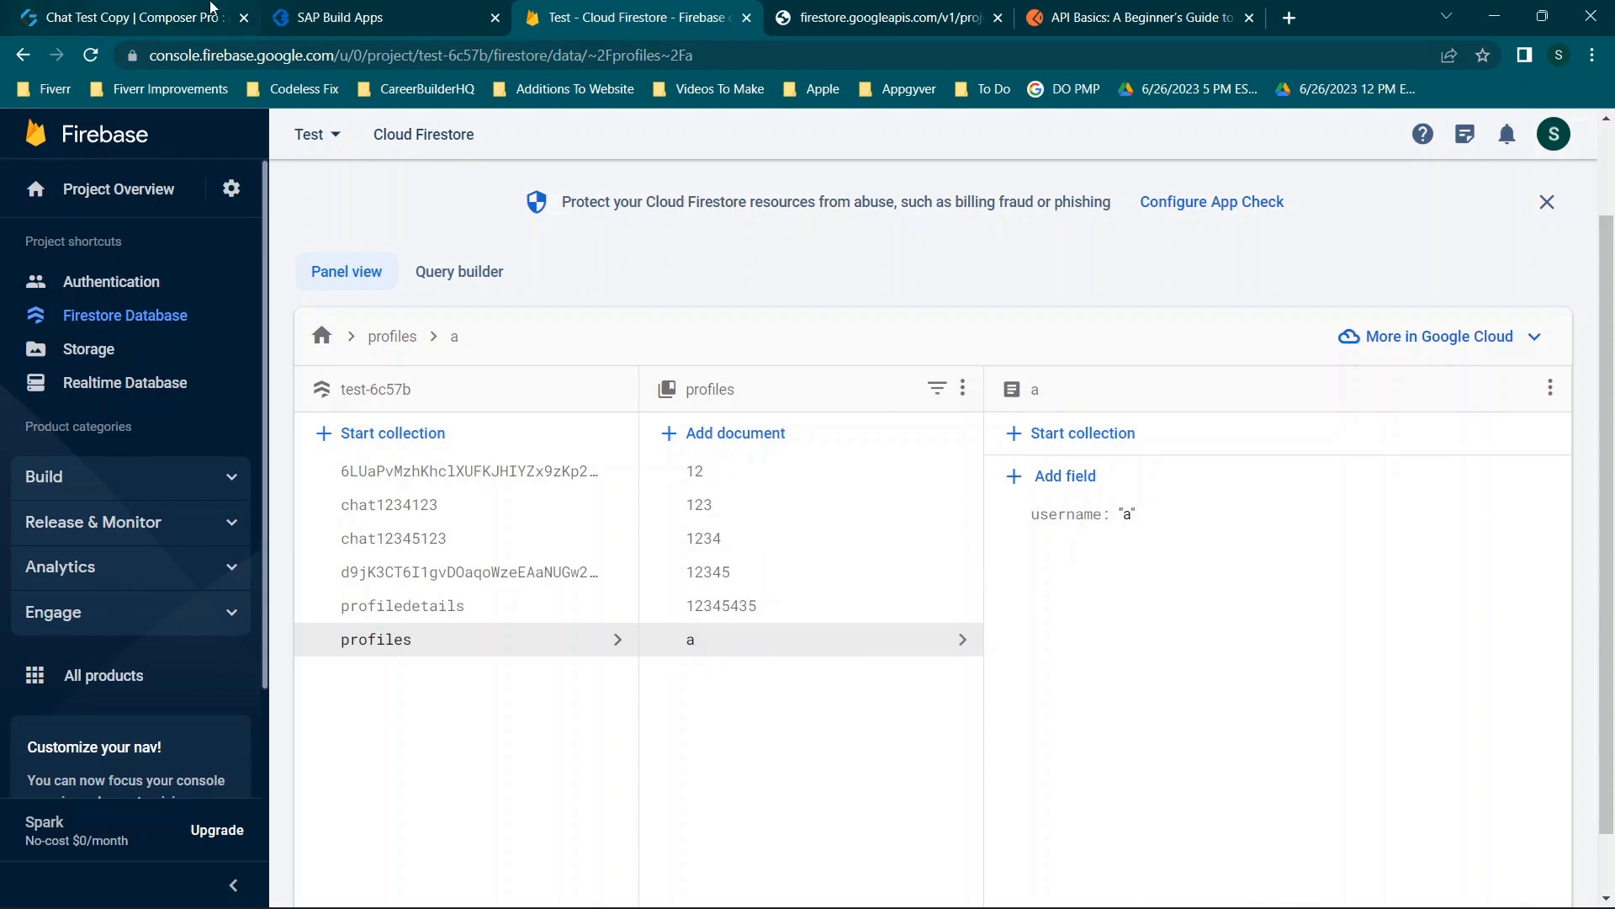
{"action": "left_click", "coordinate": [179, 9]}
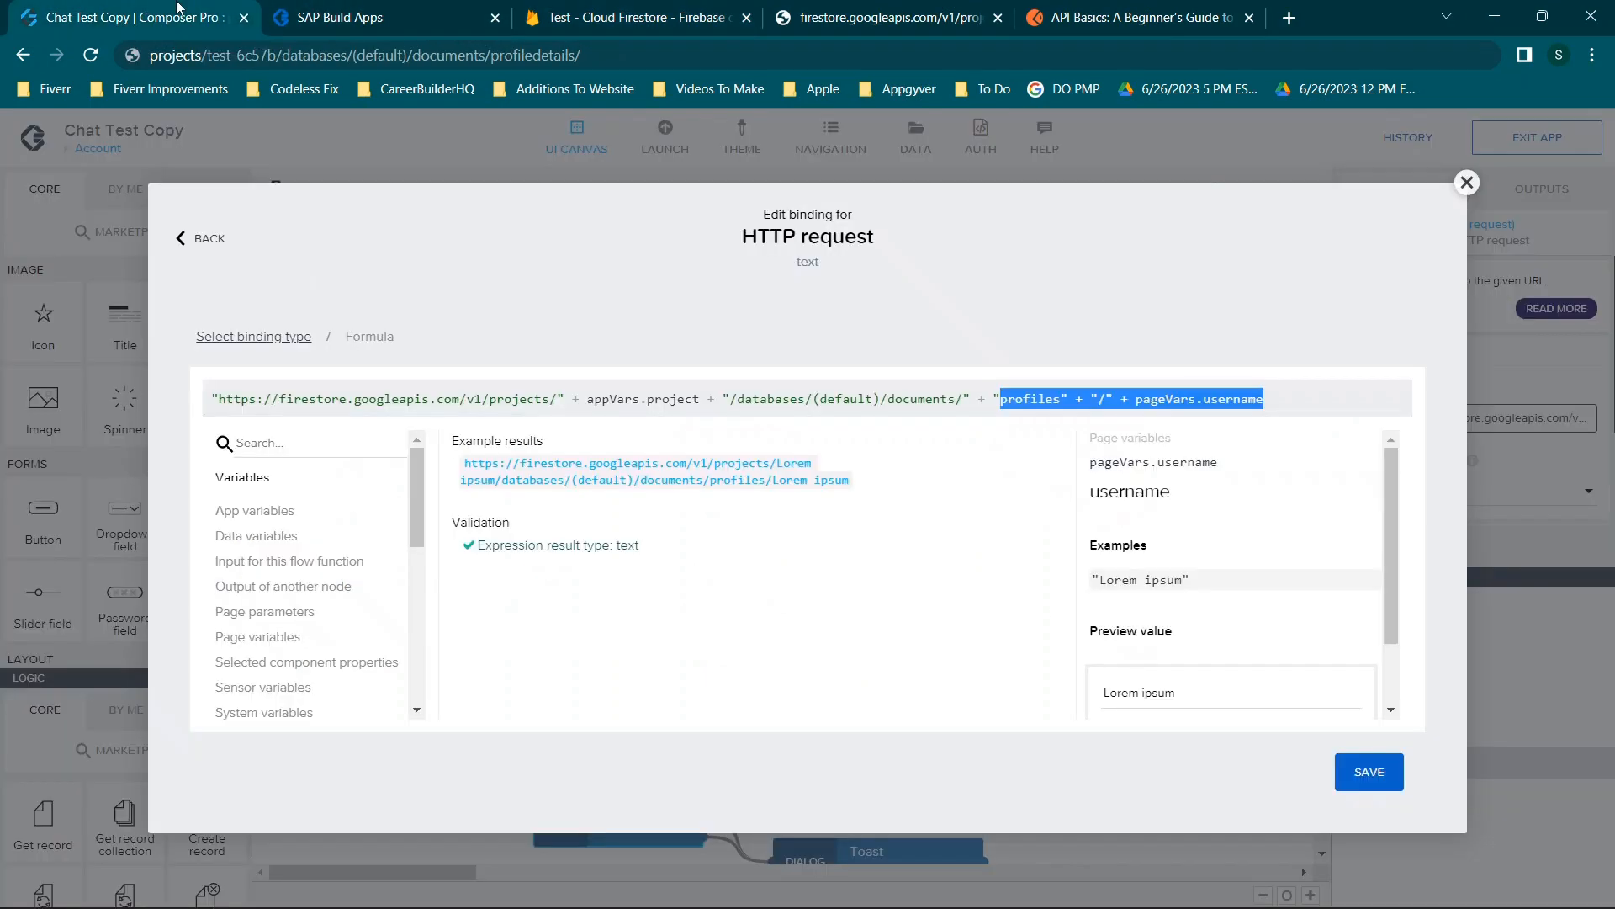
Open the Set Username request's URL formula and select its ?documentId= + pageVars.username part.
{"action": "left_click", "coordinate": [1467, 182]}
{"action": "scroll", "coordinate": [695, 494], "scroll_direction": "down", "scroll_amount": 2}
{"action": "left_click", "coordinate": [795, 446]}
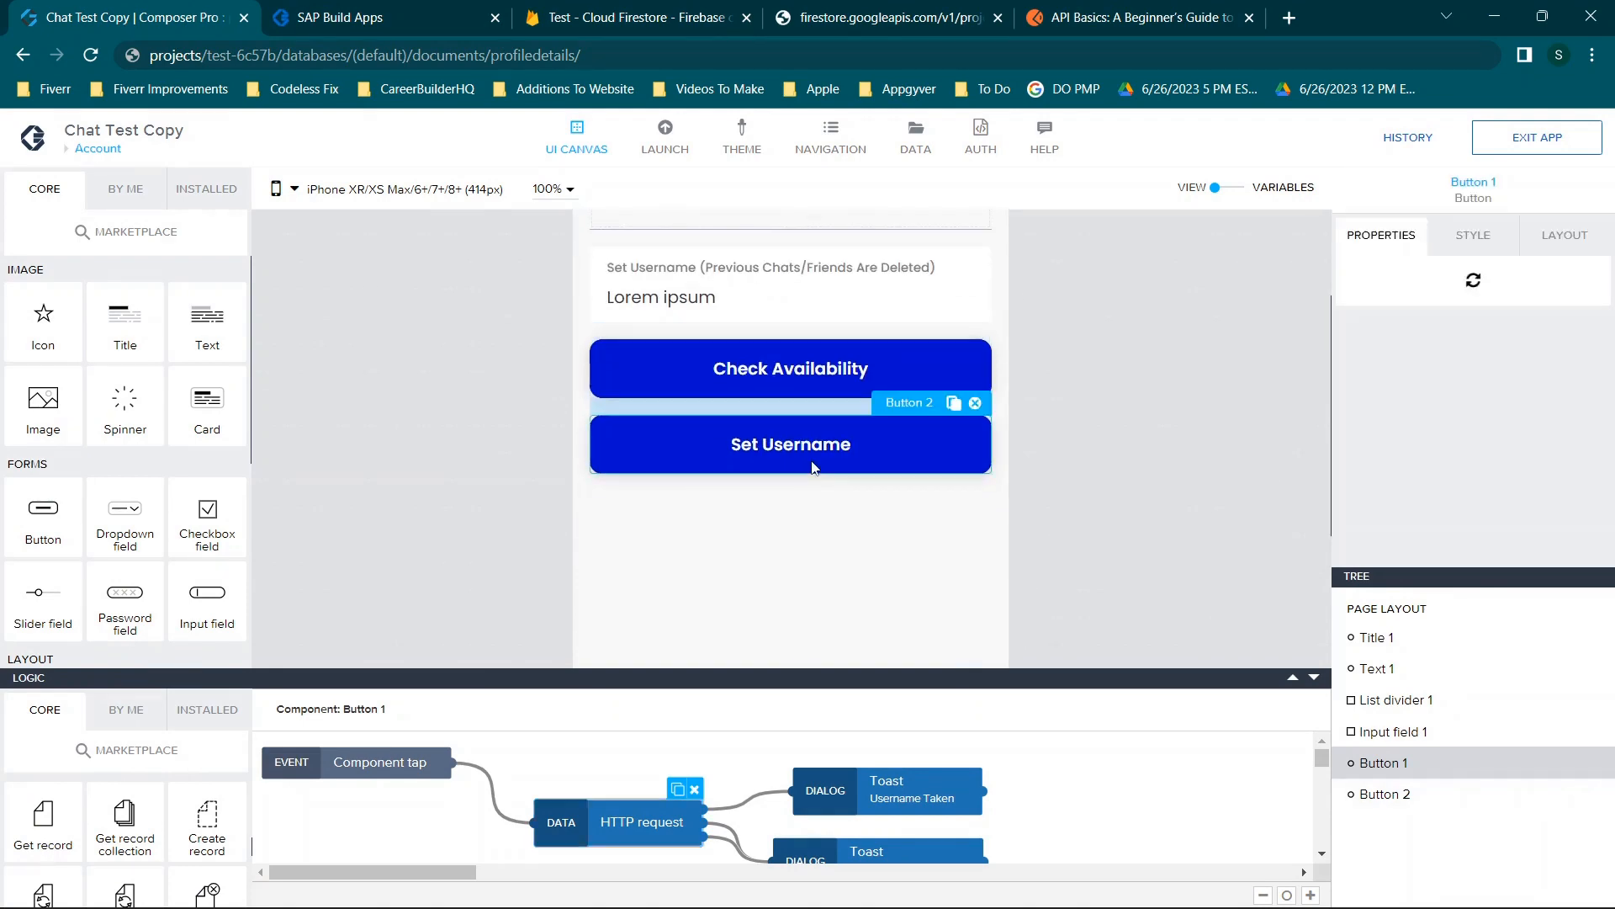
{"action": "left_click", "coordinate": [563, 778]}
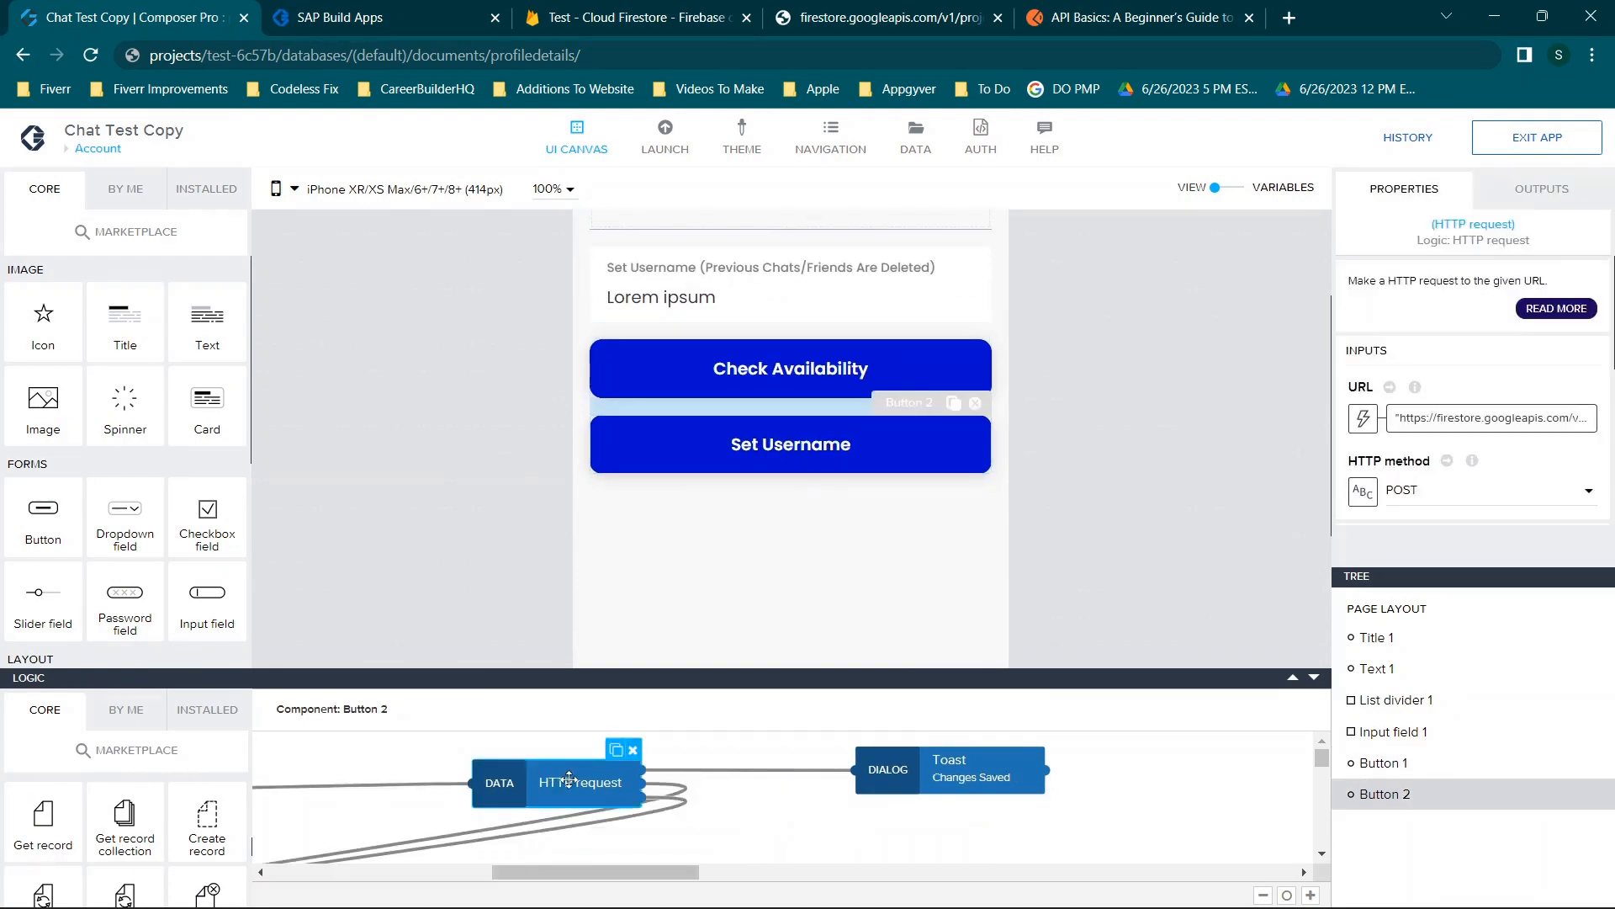
{"action": "left_click", "coordinate": [1492, 432]}
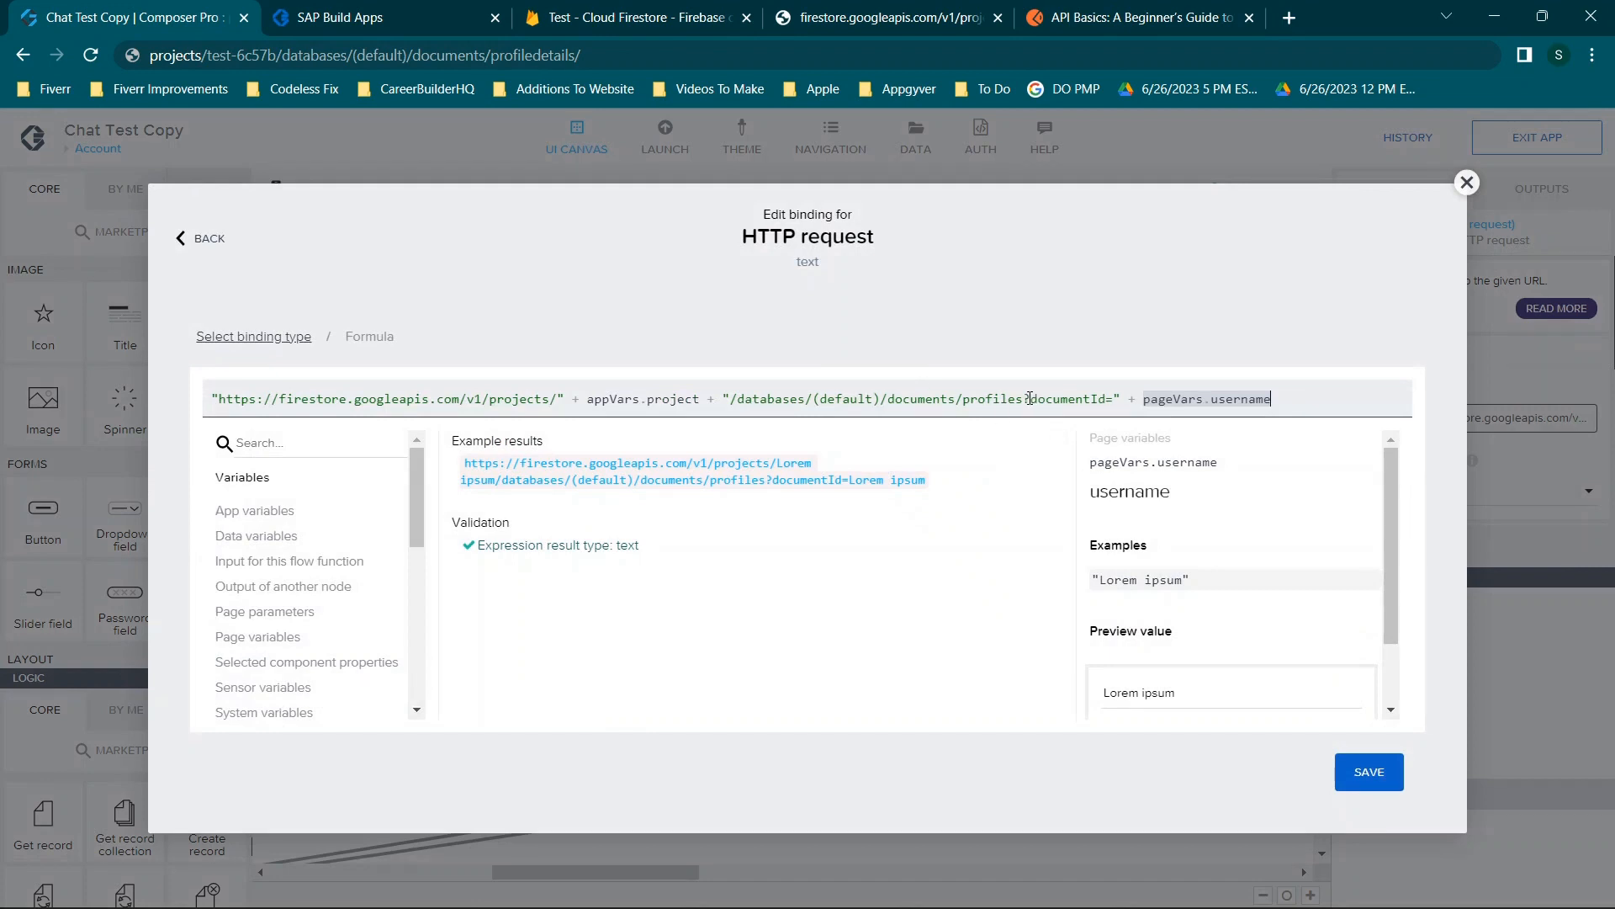
{"action": "left_click_drag", "start_coordinate": [1025, 399], "coordinate": [1371, 352]}
{"action": "key", "text": "ctrl+c"}
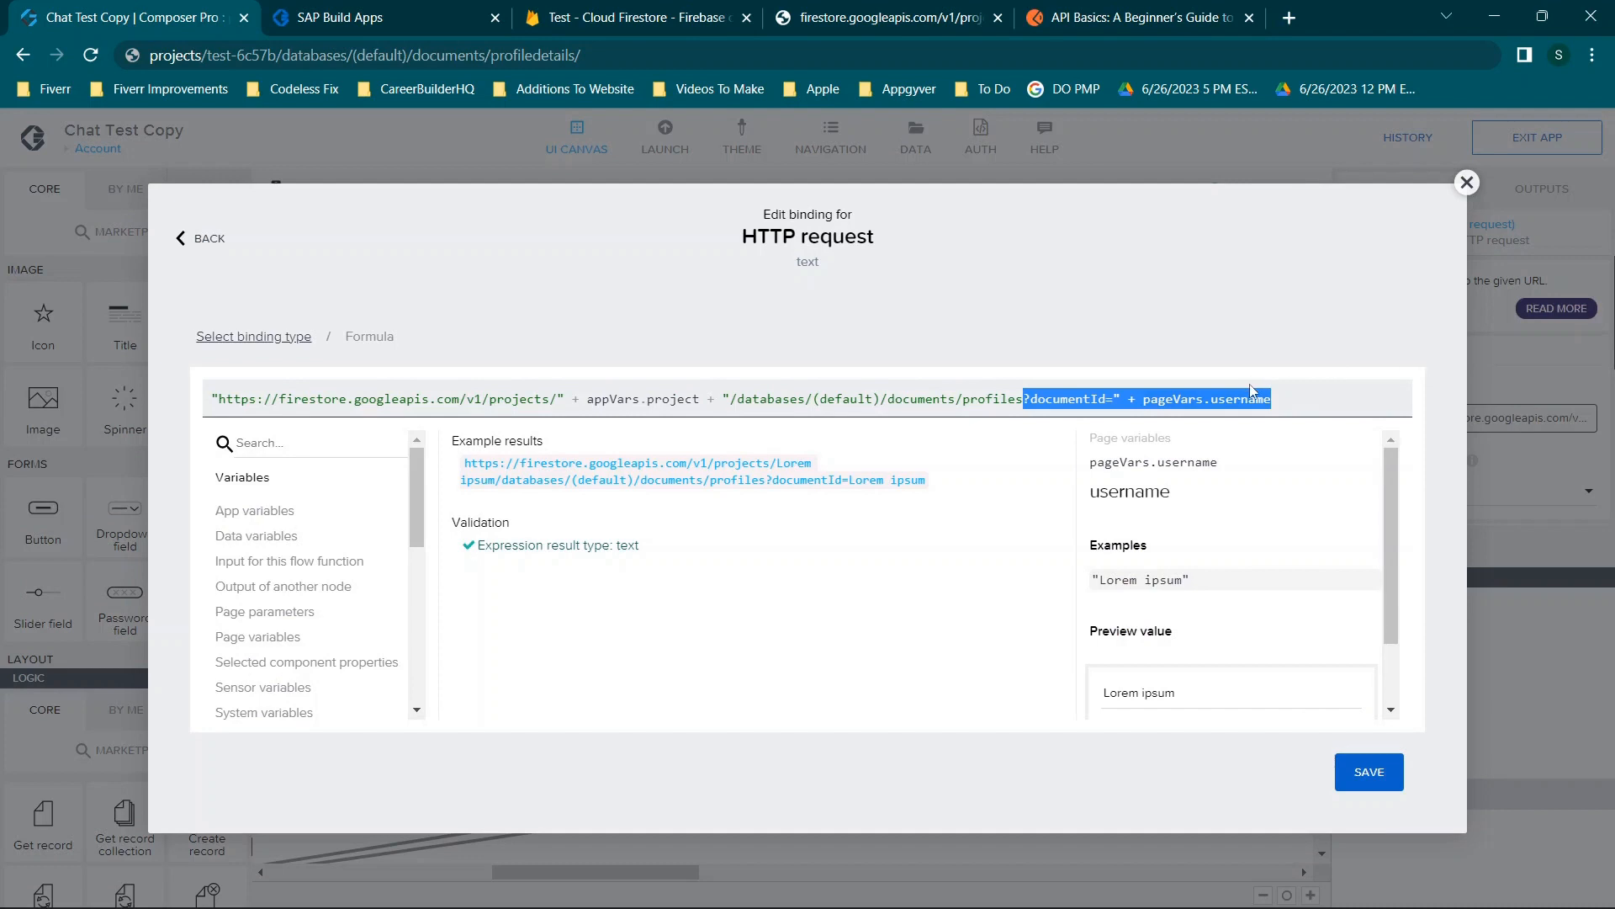
{"action": "left_click", "coordinate": [941, 7]}
{"action": "left_click", "coordinate": [647, 45]}
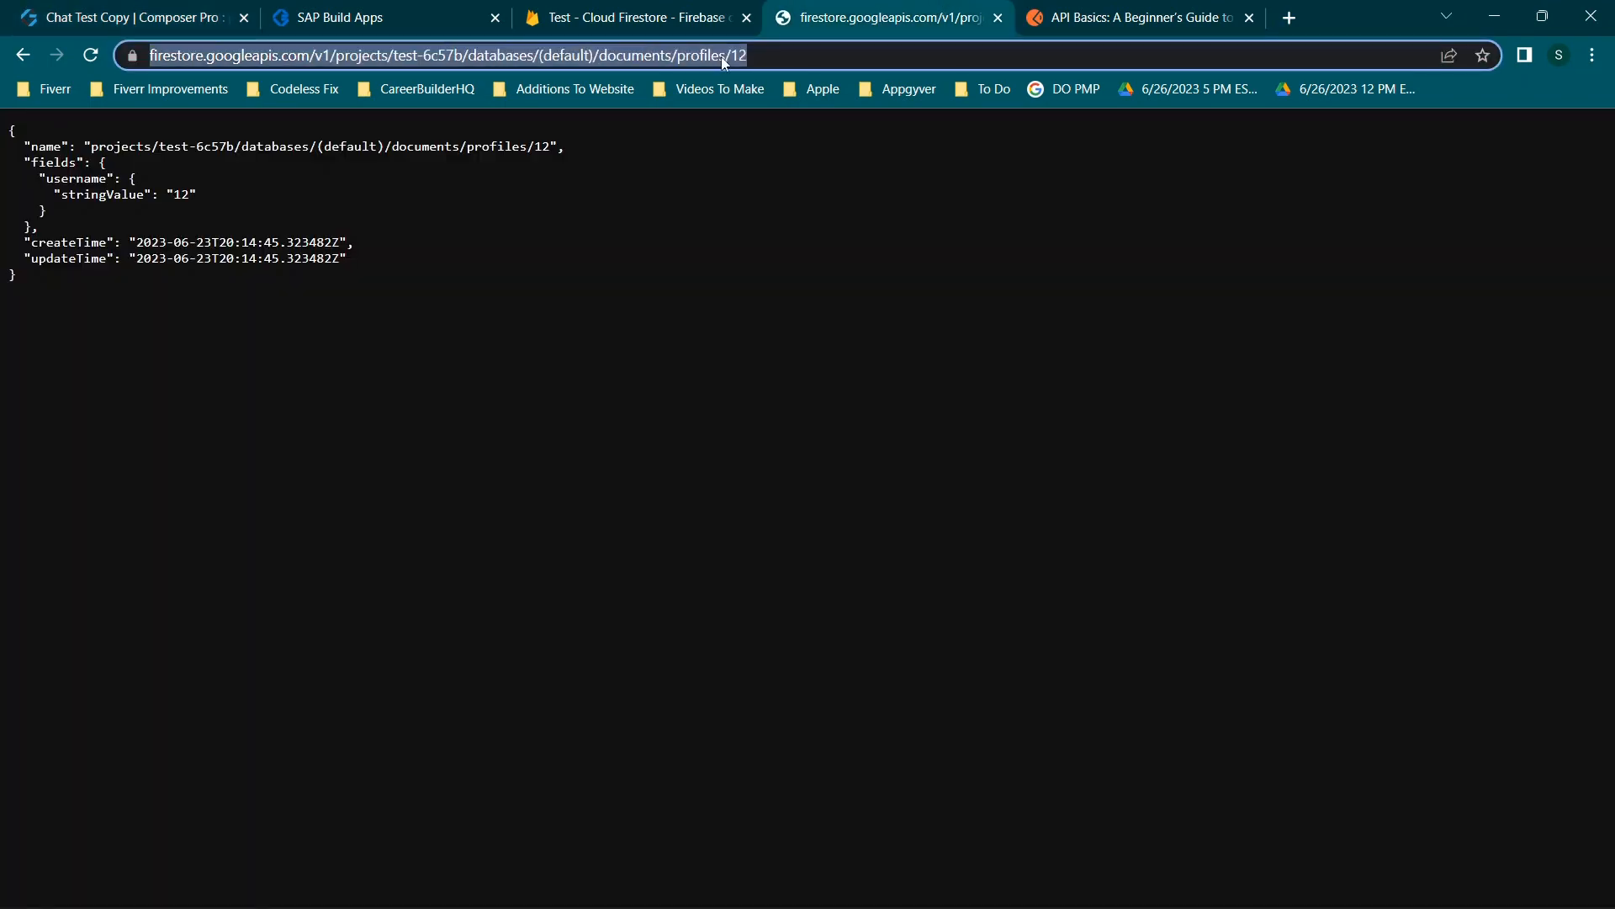
Paste the documentId query into the Firestore address and remove the /12 document path.
{"action": "left_click", "coordinate": [833, 55]}
{"action": "key", "text": "ctrl+v"}
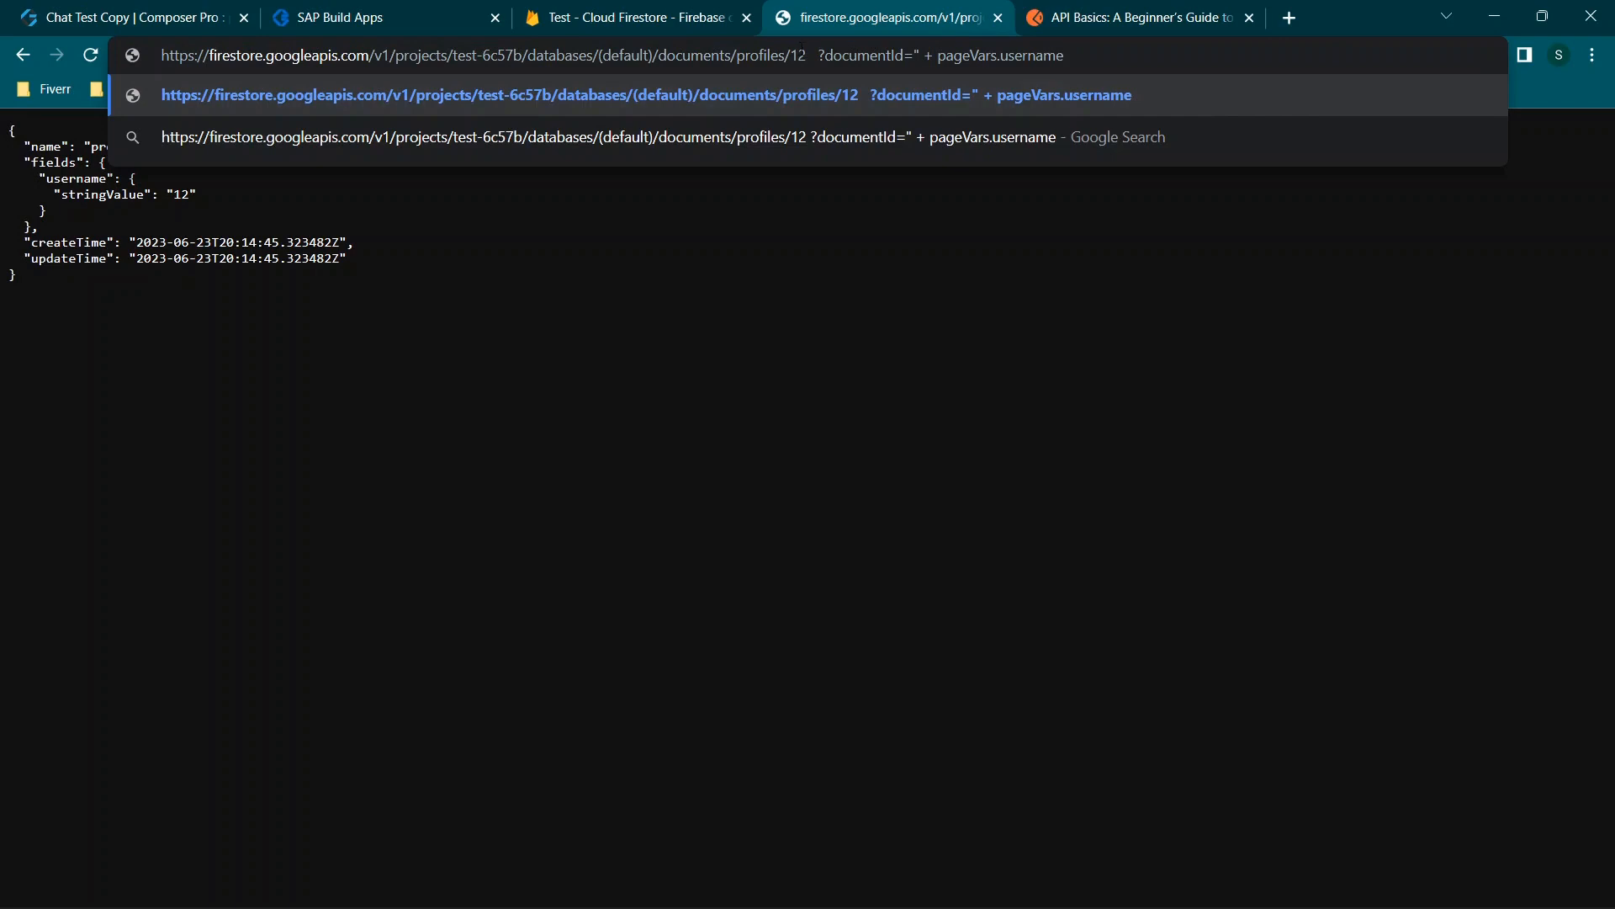
{"action": "left_click_drag", "start_coordinate": [812, 53], "coordinate": [785, 54]}
{"action": "key", "text": "BackSpace"}
{"action": "key", "text": "Delete"}
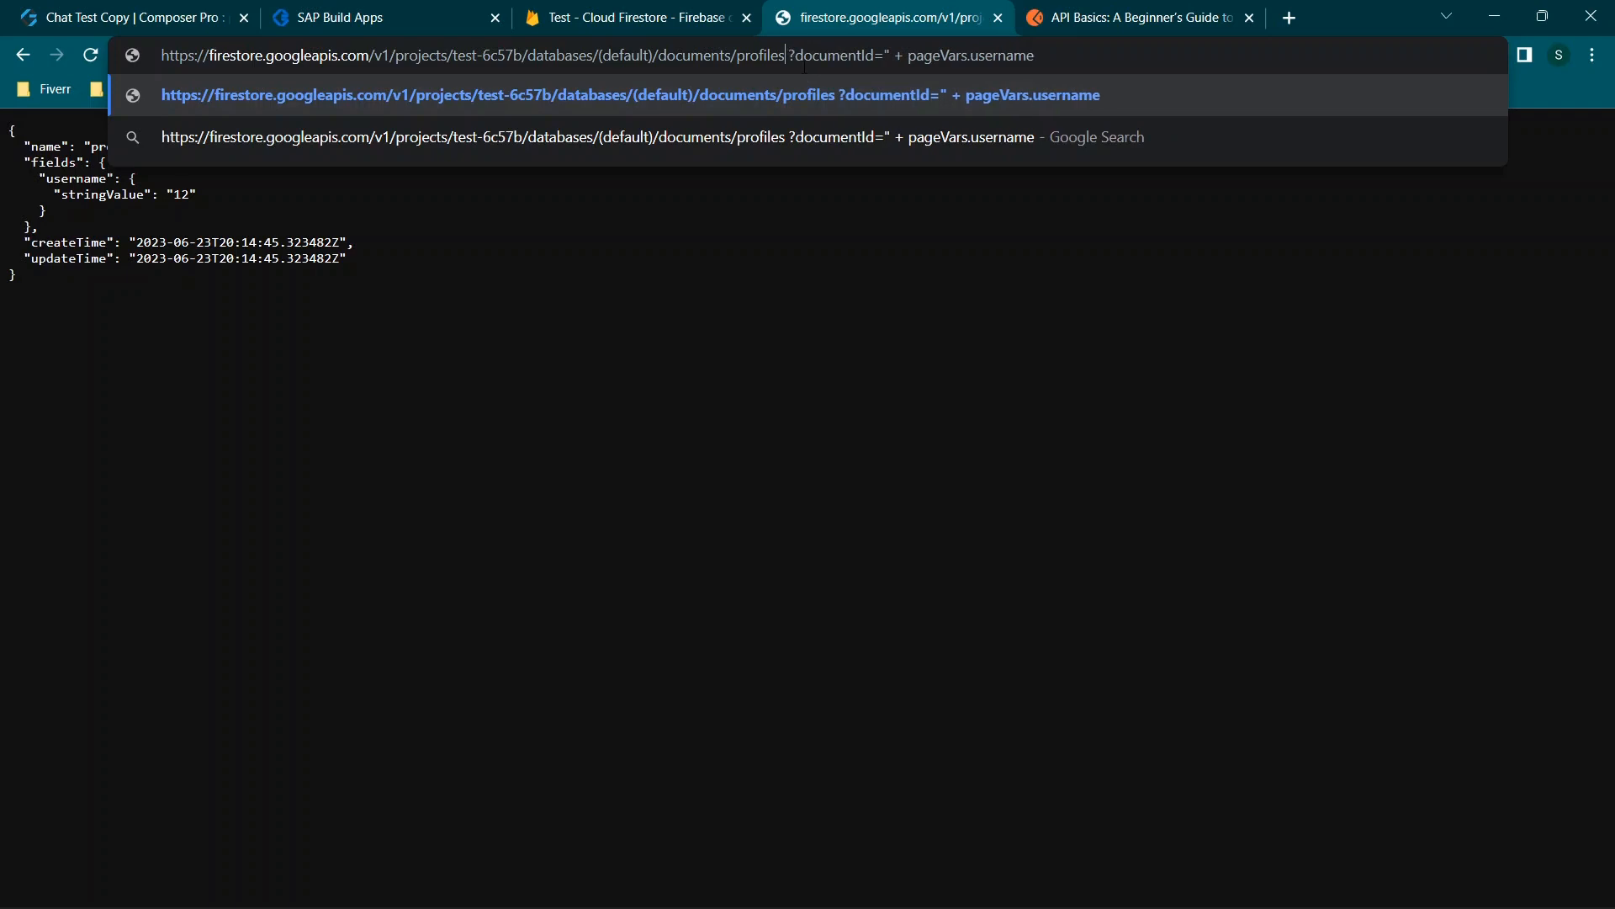
Strip the quotes and plus and replace pageVars.username with a, giving profiles?documentId=a.
{"action": "left_click_drag", "start_coordinate": [778, 52], "coordinate": [884, 55]}
{"action": "left_click", "coordinate": [886, 55]}
{"action": "key", "text": "Delete"}
{"action": "key", "text": "BackSpace"}
{"action": "key", "text": "Delete"}
{"action": "key", "text": "Delete"}
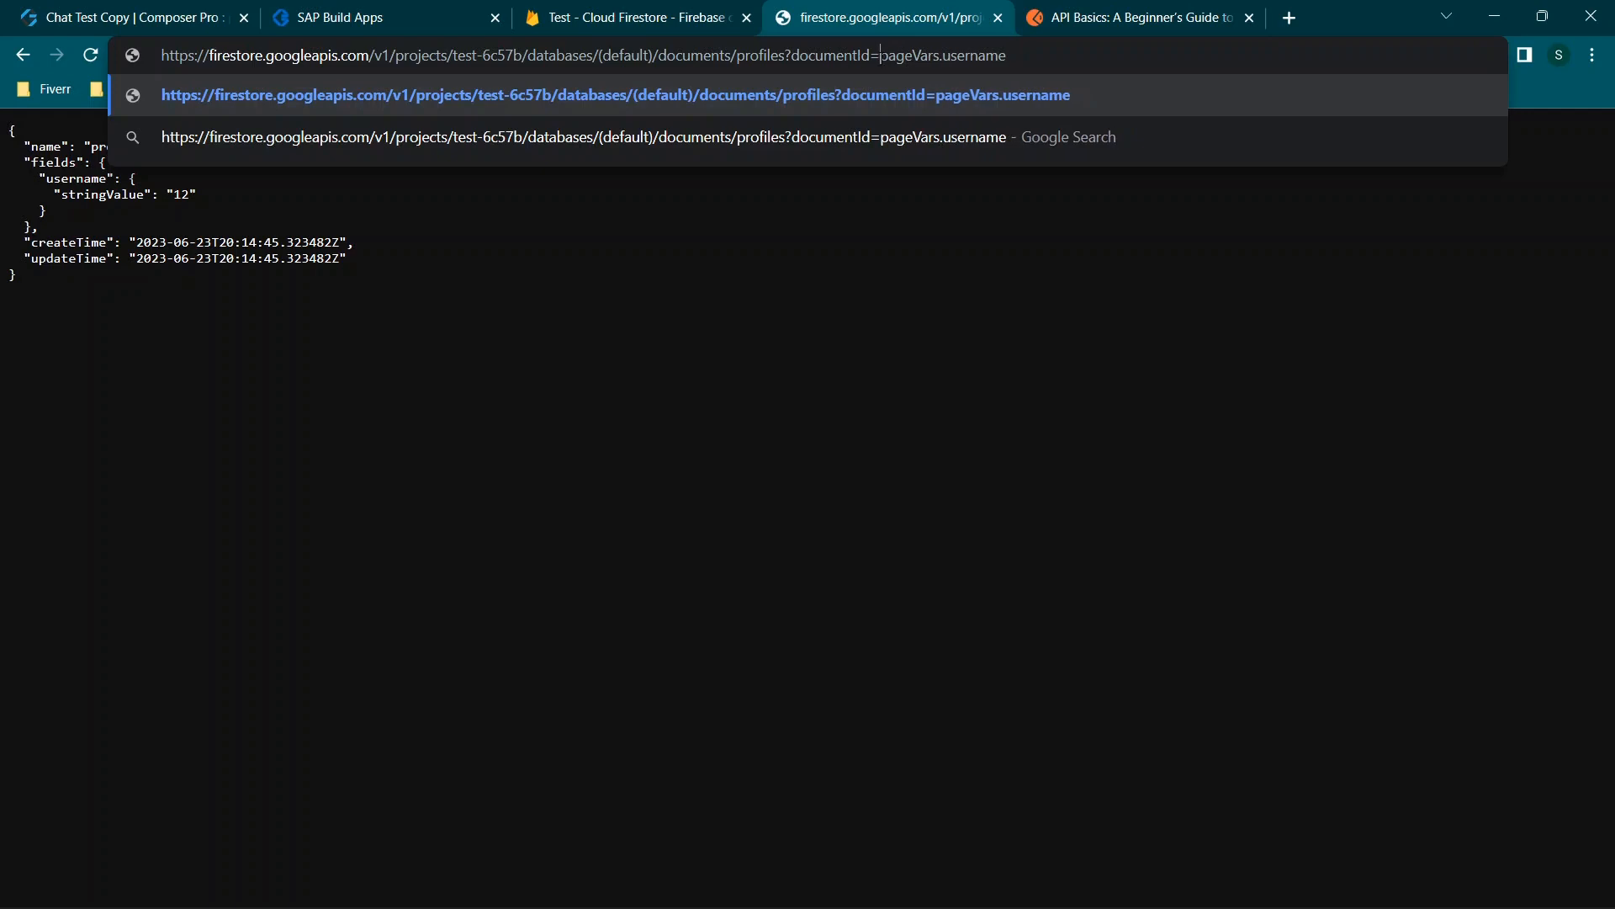
{"action": "left_click_drag", "start_coordinate": [881, 54], "coordinate": [1031, 53]}
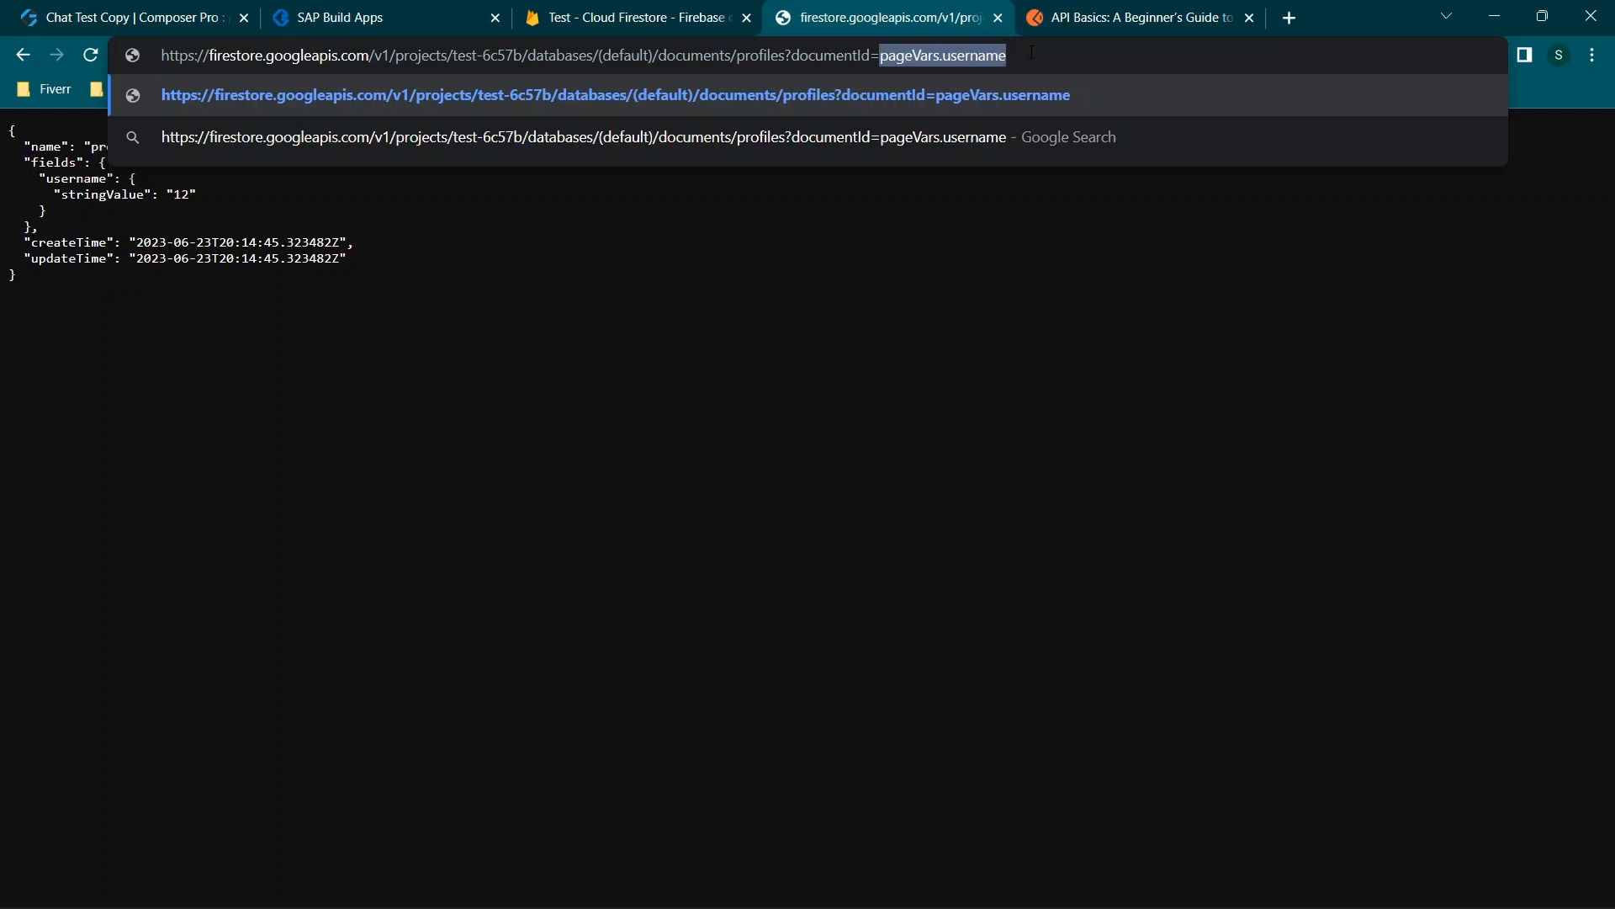
{"action": "type", "text": "a"}
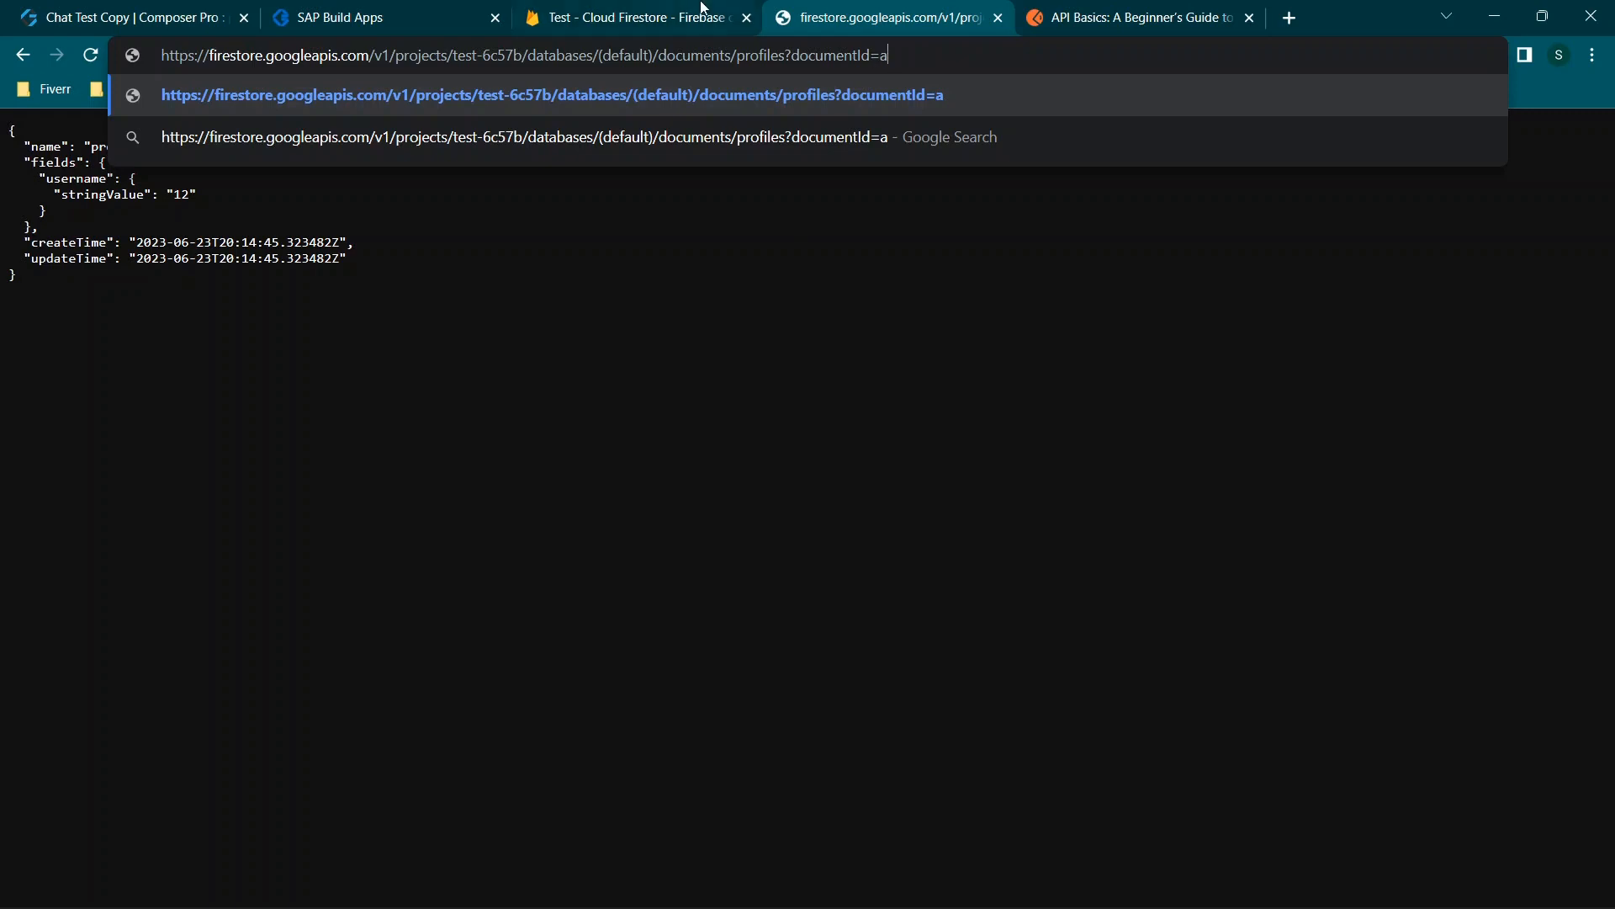
{"action": "left_click", "coordinate": [433, 12]}
{"action": "left_click", "coordinate": [112, 10]}
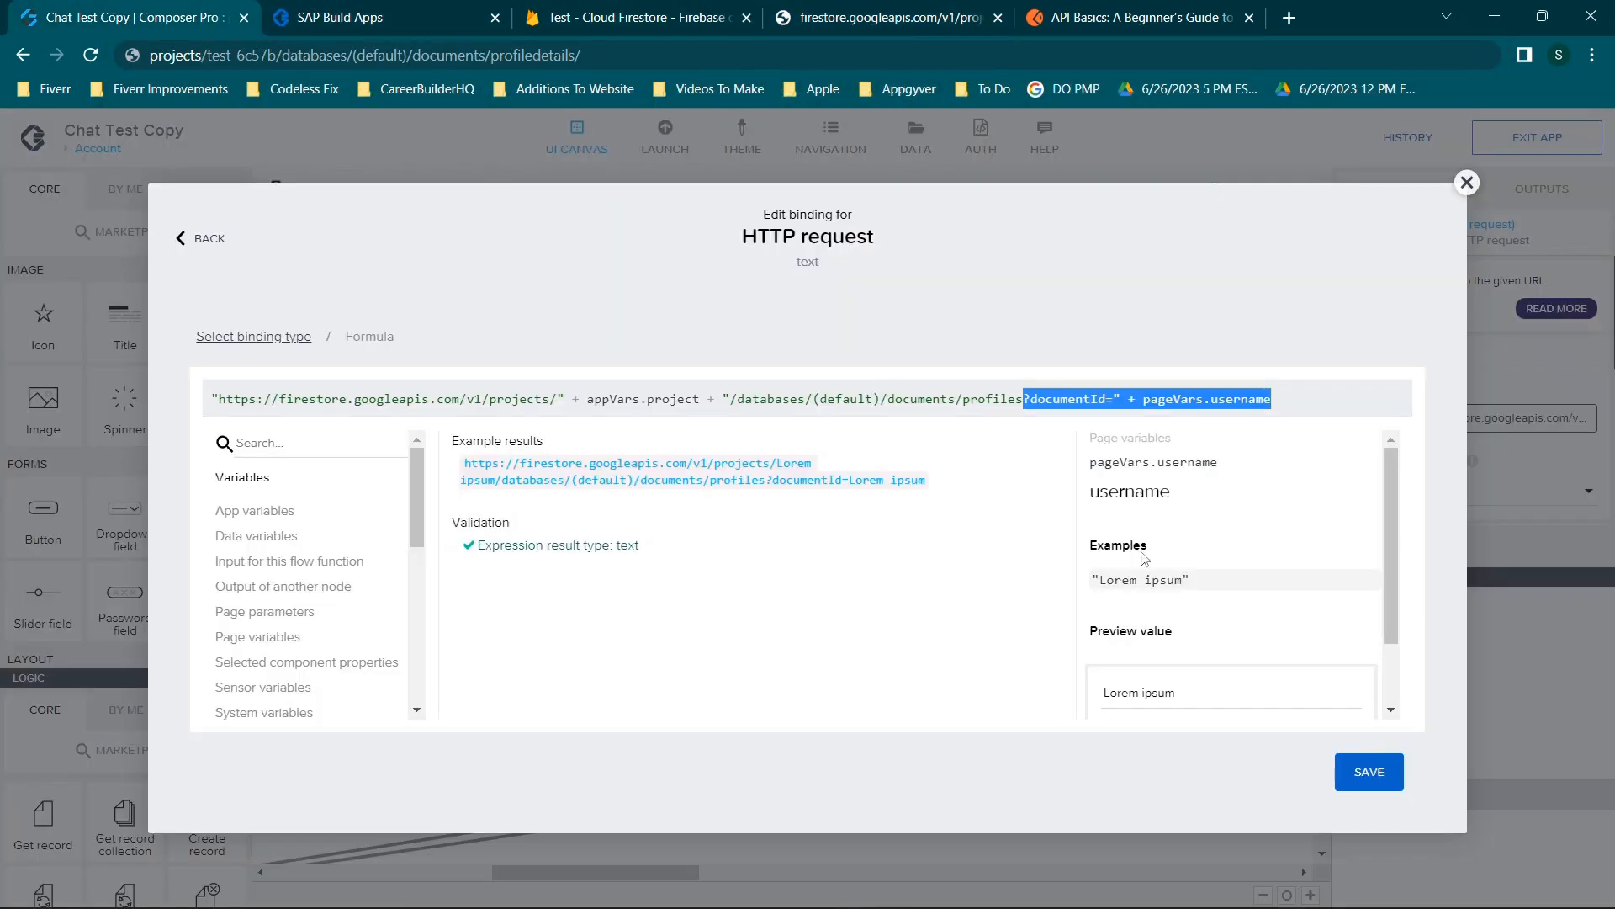
Open the Set Username HTTP request's headers binding as a list of values.
{"action": "left_click", "coordinate": [1465, 186]}
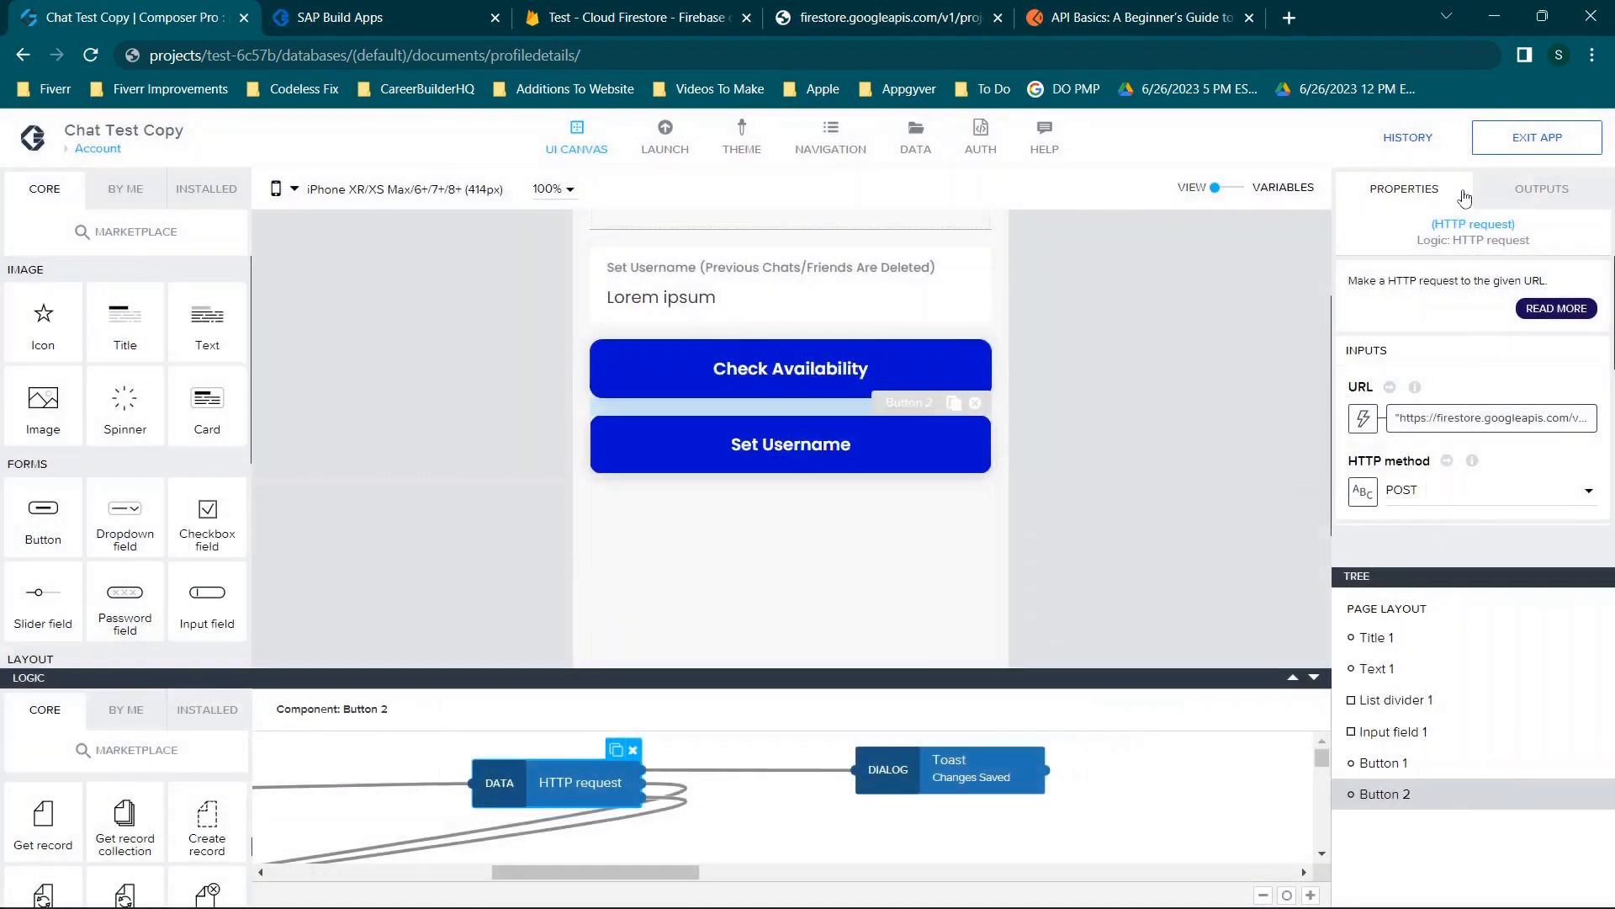
{"action": "scroll", "coordinate": [1484, 376], "scroll_direction": "down", "scroll_amount": 2}
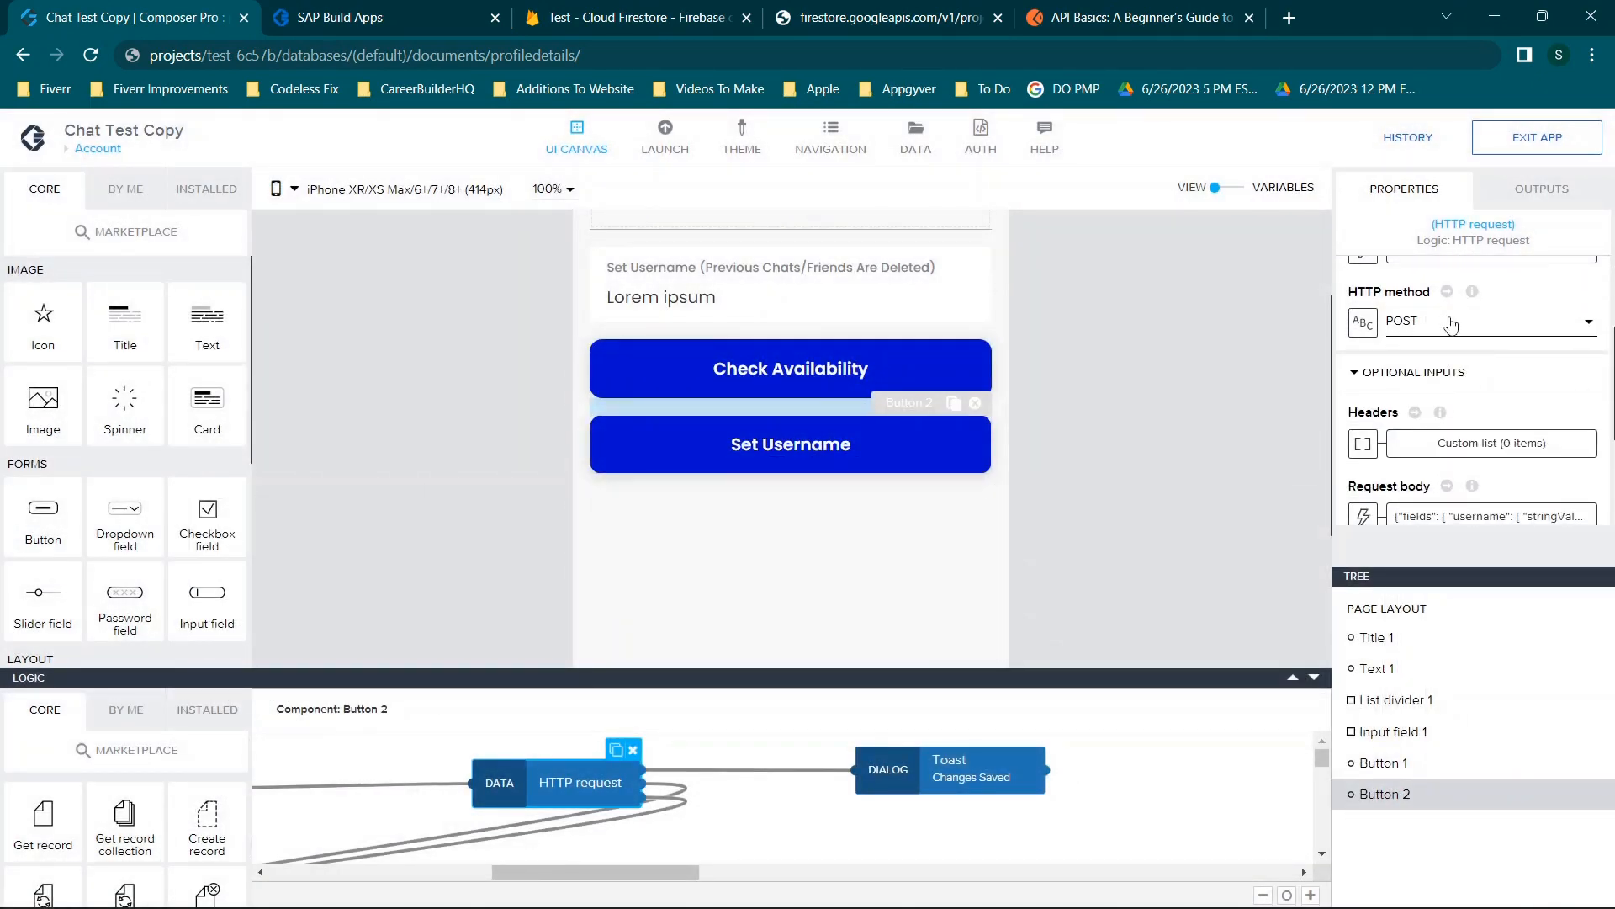
{"action": "scroll", "coordinate": [1443, 337], "scroll_direction": "down", "scroll_amount": 1}
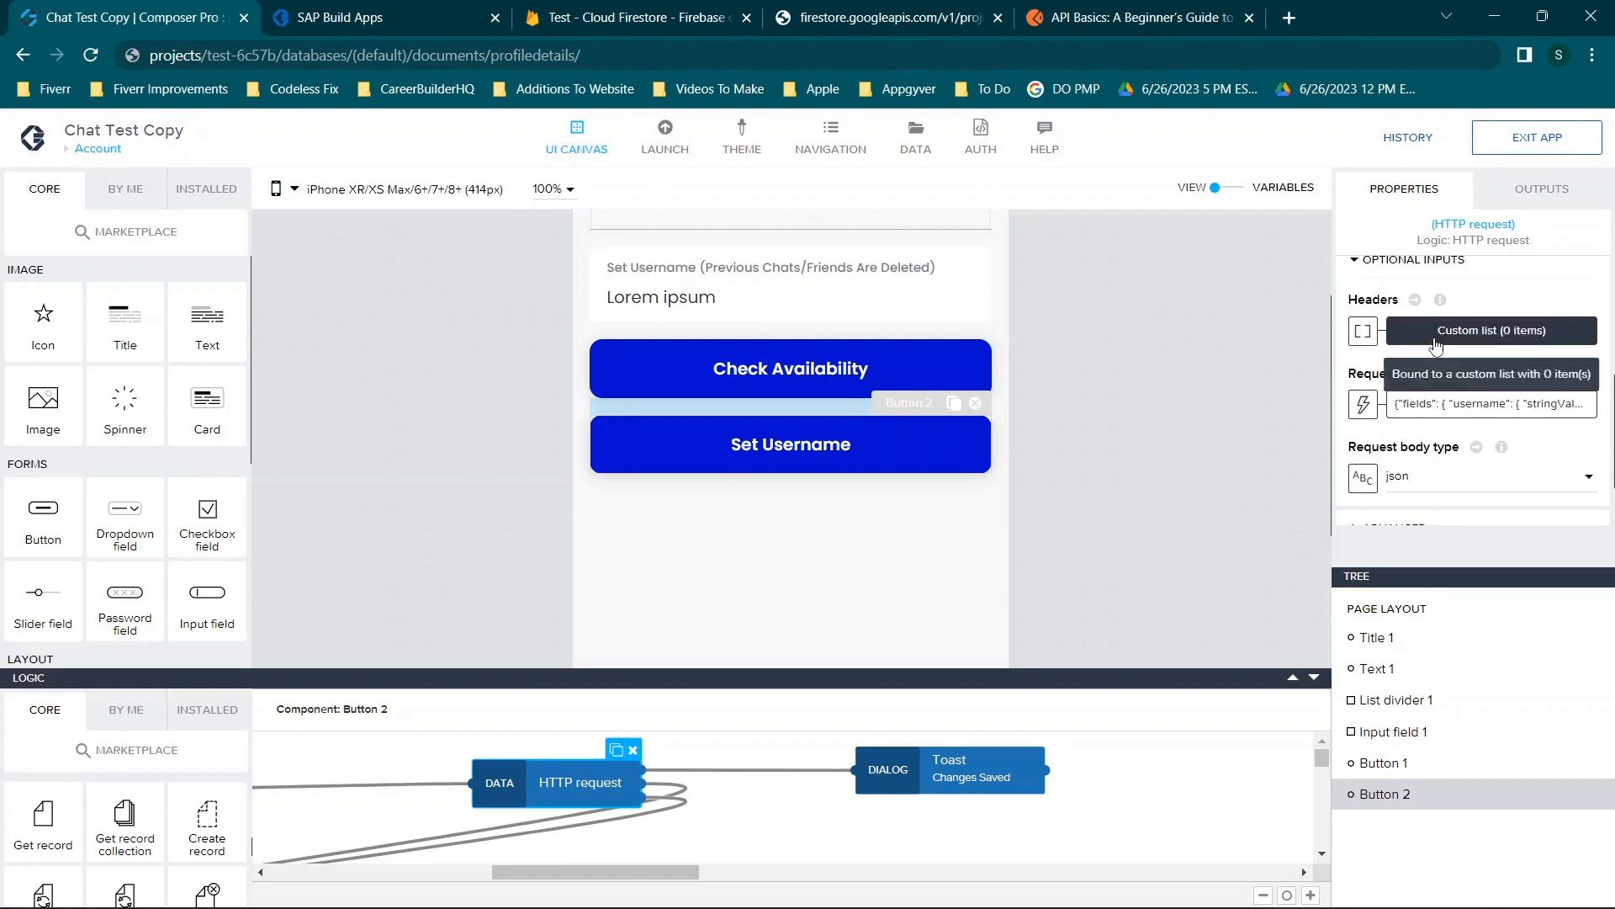
{"action": "left_click", "coordinate": [1383, 337]}
{"action": "left_click", "coordinate": [1256, 183]}
{"action": "left_click", "coordinate": [1483, 340]}
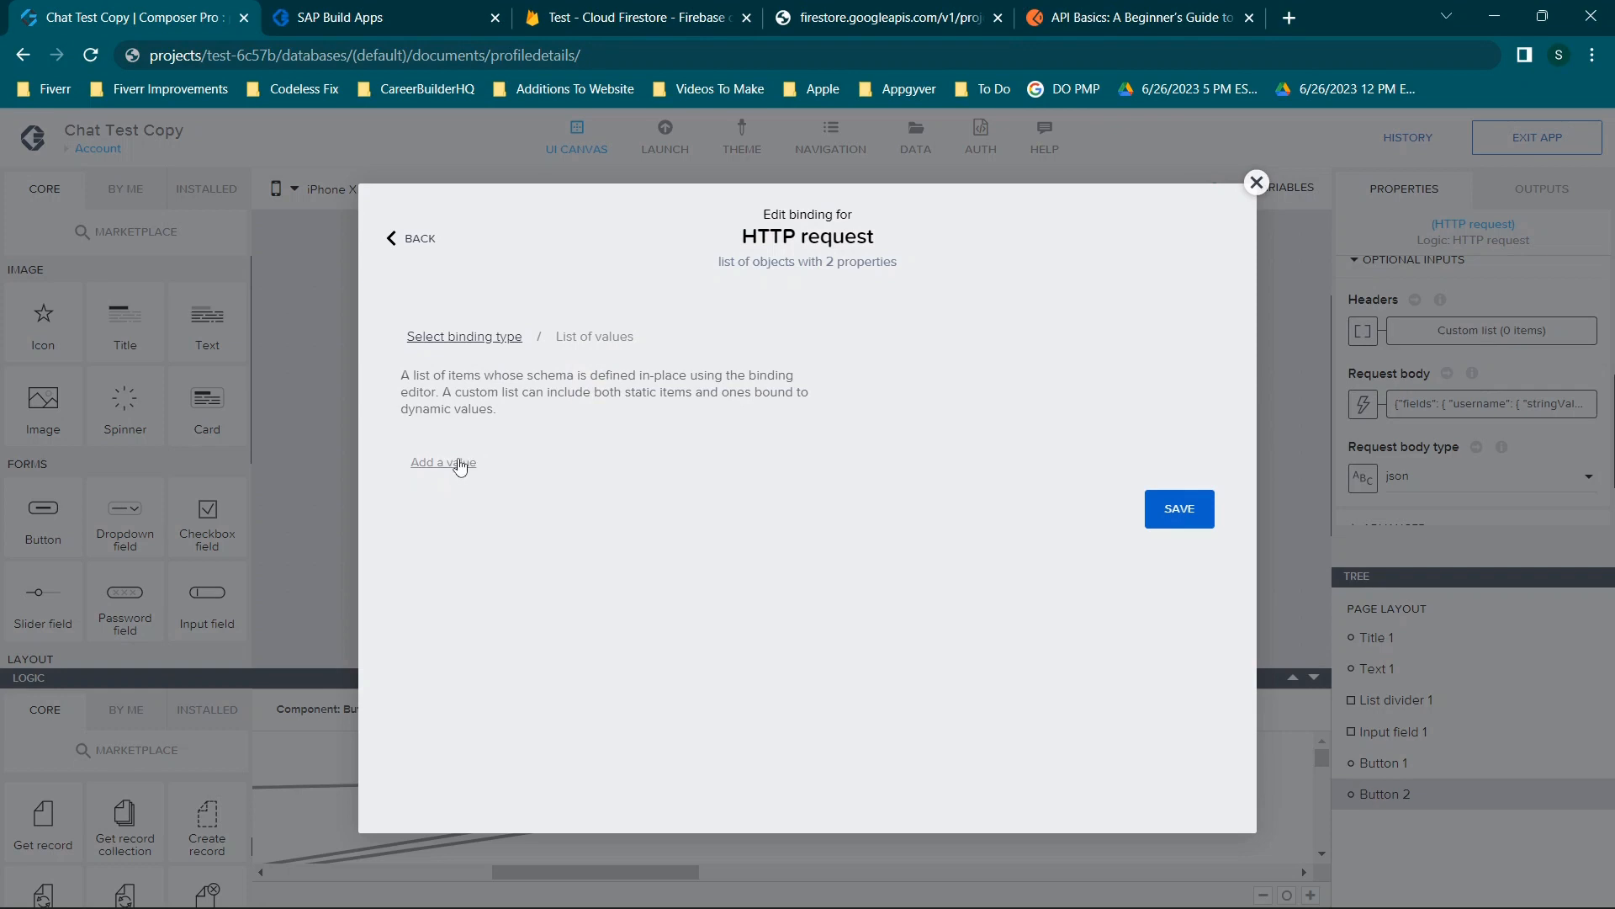
Add an 'Authorization:' header with a token value, then discard the header changes.
{"action": "left_click", "coordinate": [462, 463]}
{"action": "left_click", "coordinate": [500, 573]}
{"action": "type", "text": "Autho"}
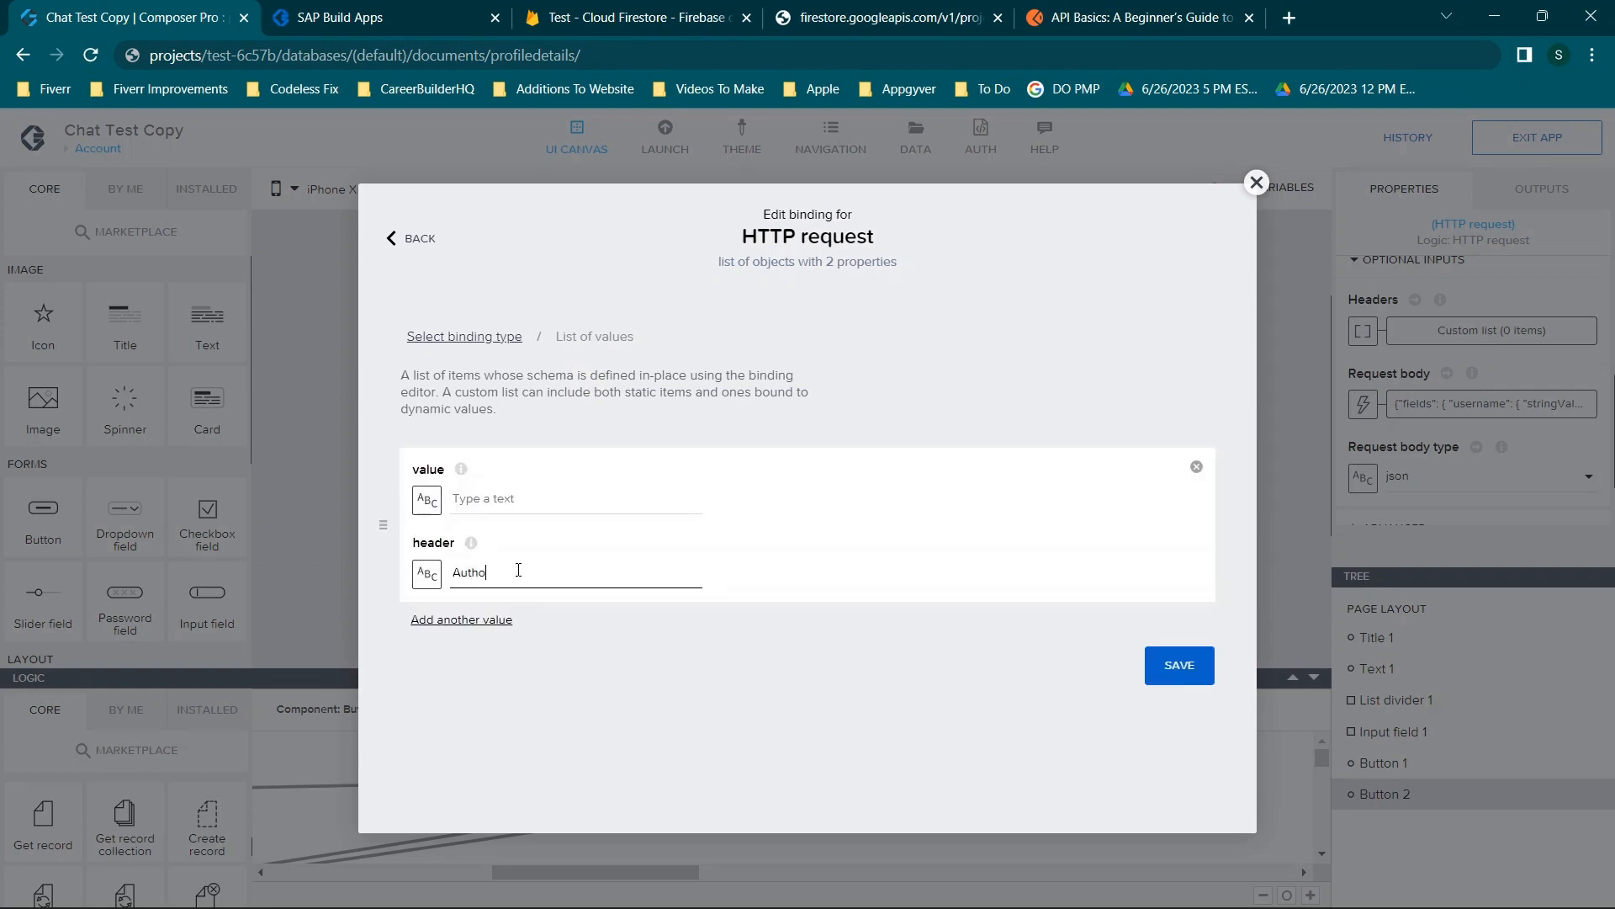
{"action": "type", "text": "rization:"}
{"action": "left_click", "coordinate": [562, 503]}
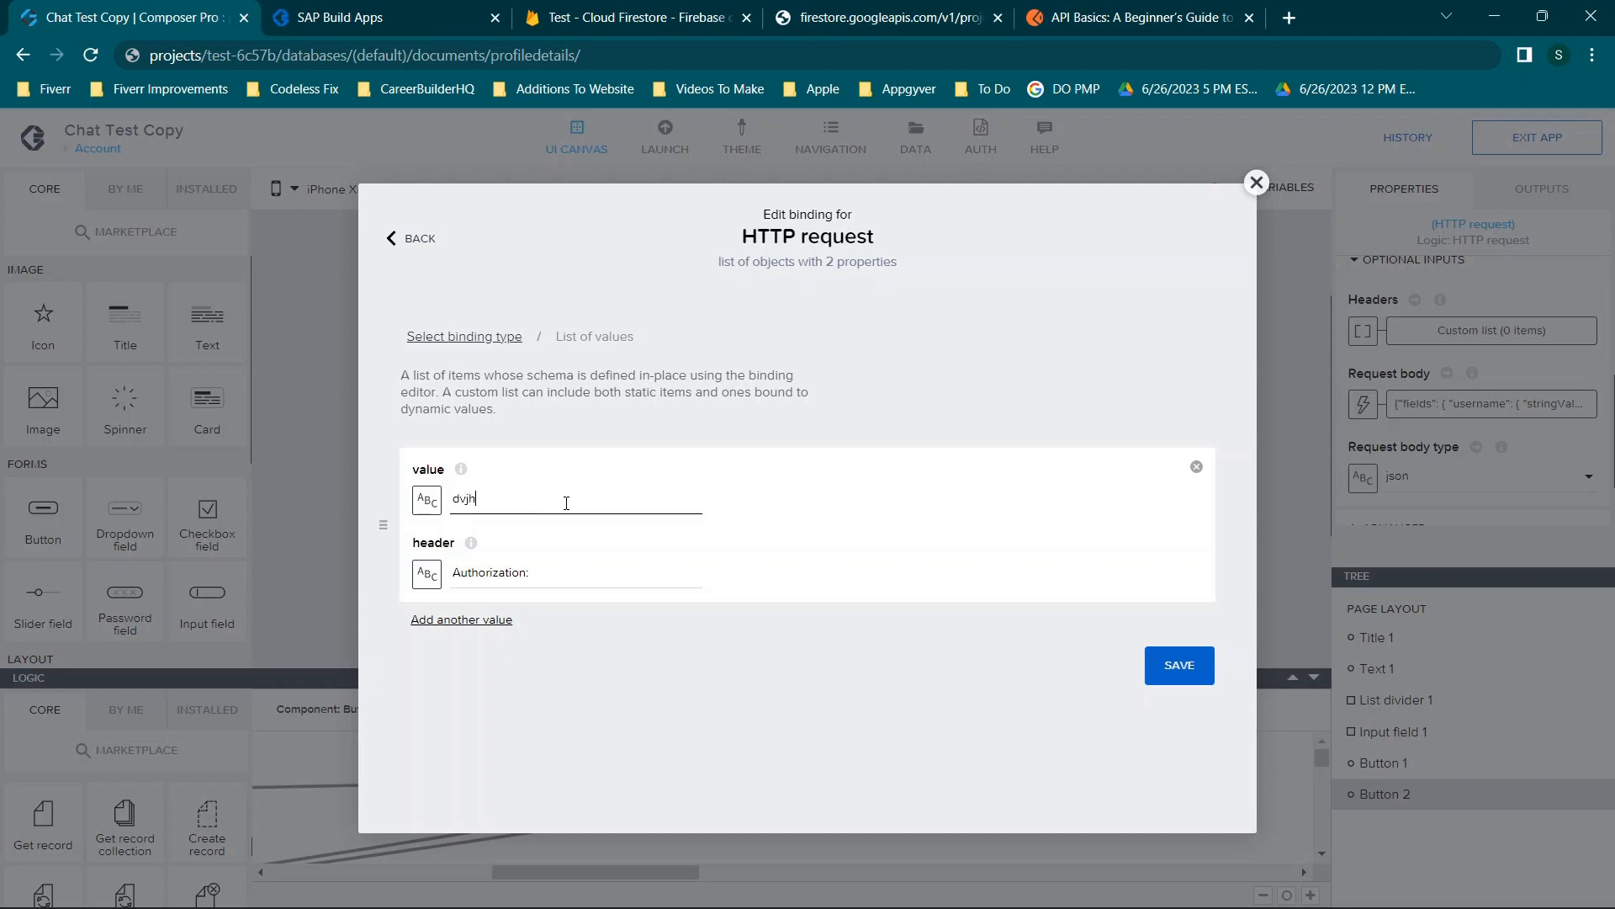
{"action": "left_click", "coordinate": [1256, 181]}
{"action": "left_click", "coordinate": [978, 575]}
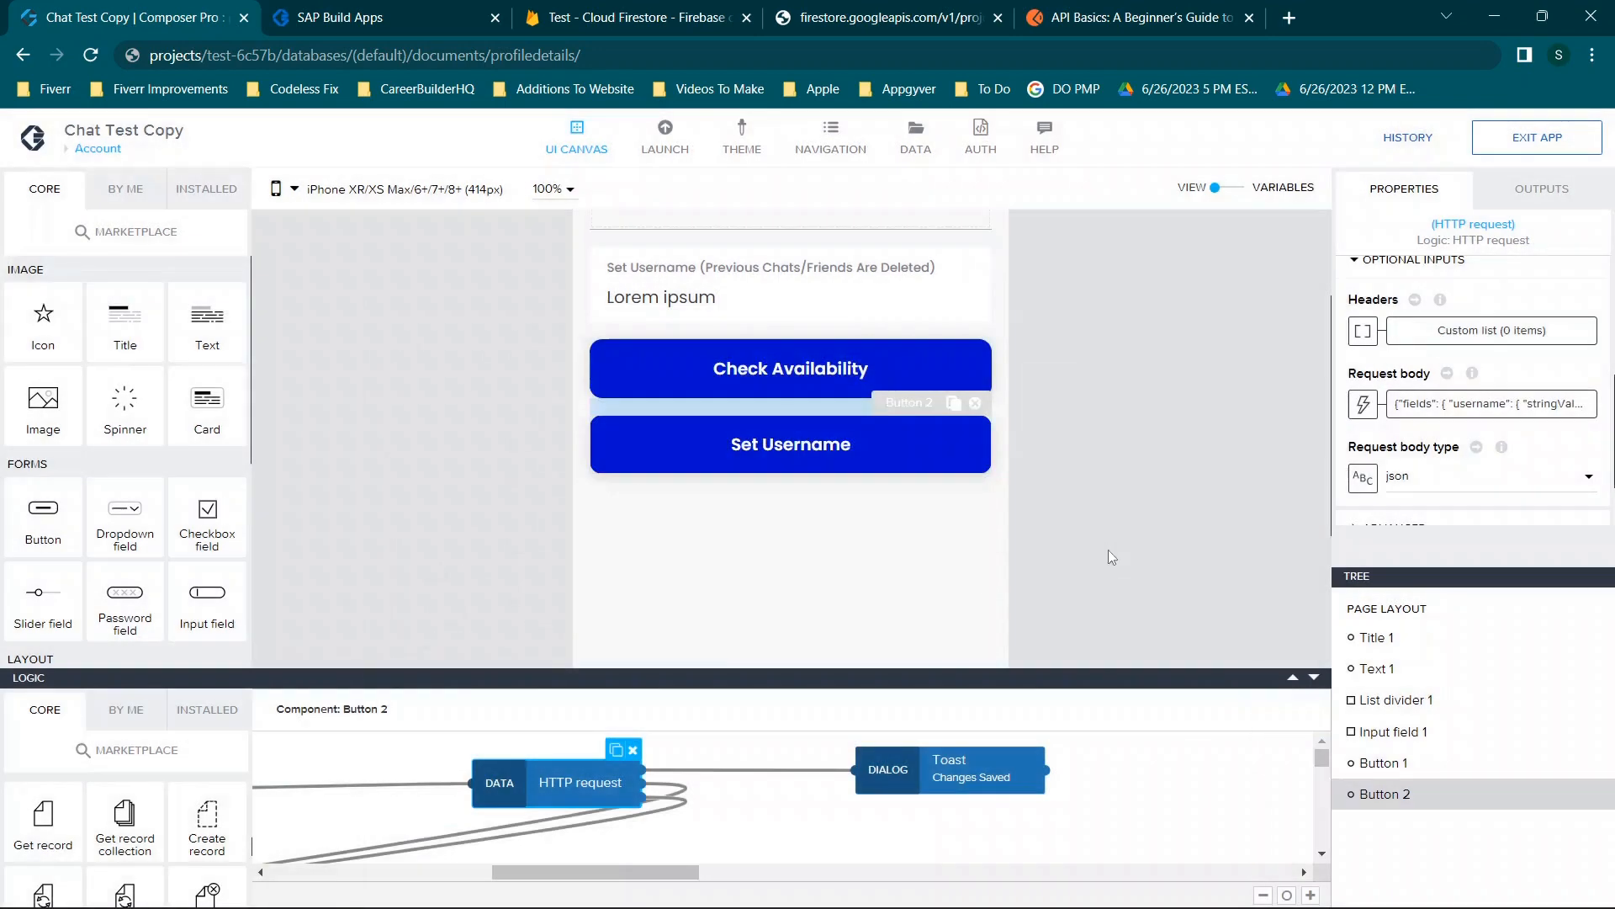
Bind the request body as a formula and review the full body expression.
{"action": "scroll", "coordinate": [1430, 378], "scroll_direction": "down", "scroll_amount": 1}
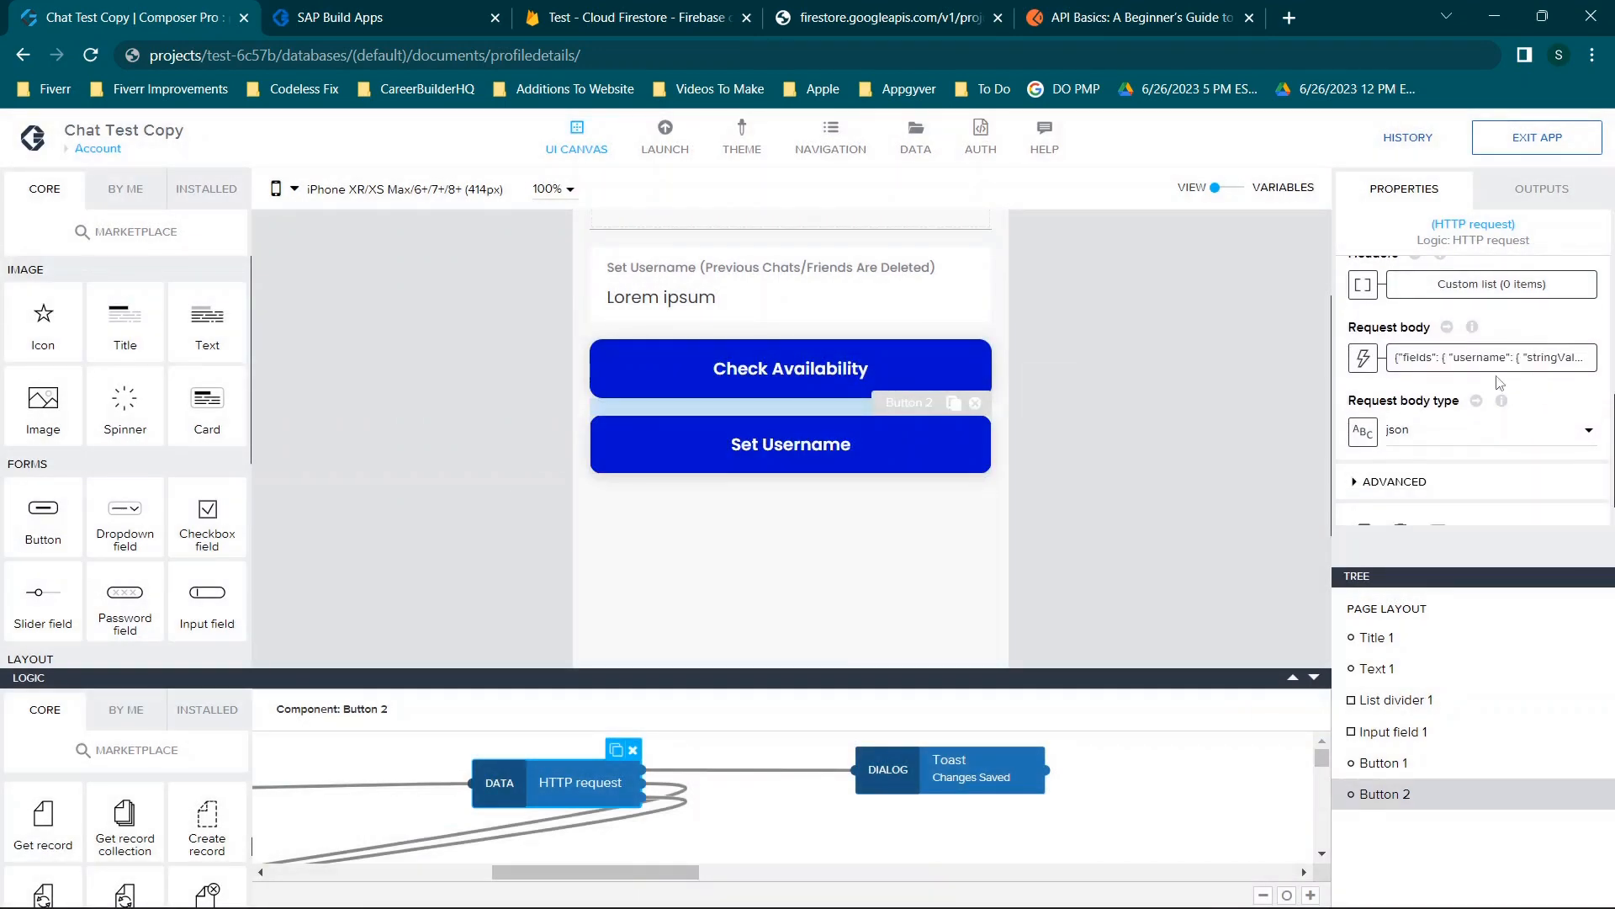
{"action": "left_click", "coordinate": [1364, 357]}
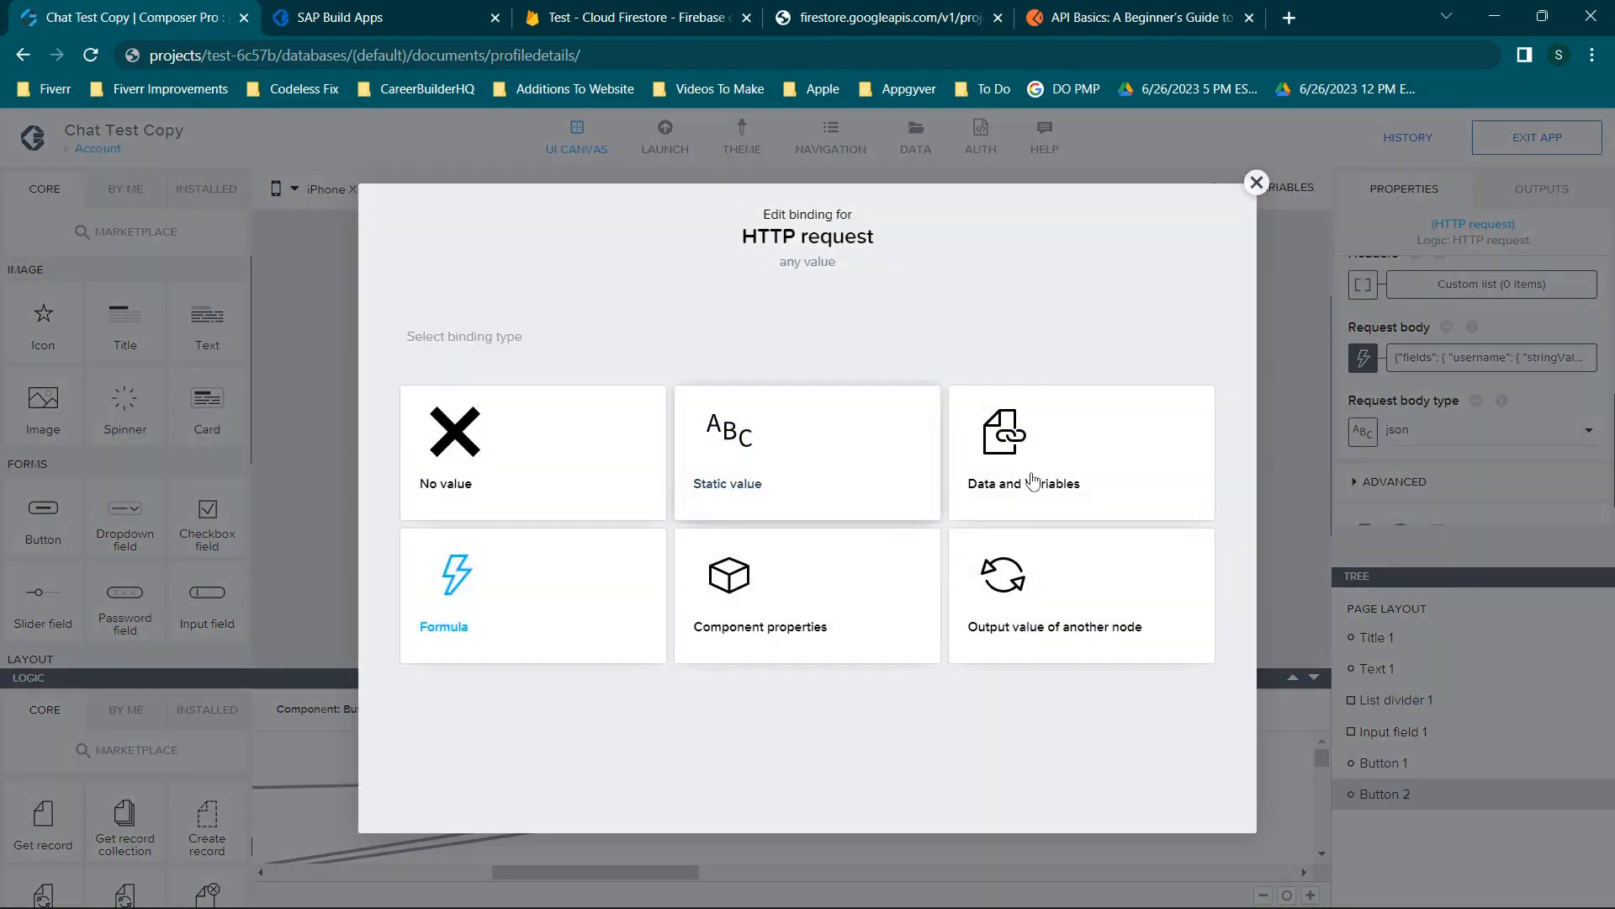
{"action": "left_click", "coordinate": [480, 563]}
{"action": "left_click", "coordinate": [565, 505]}
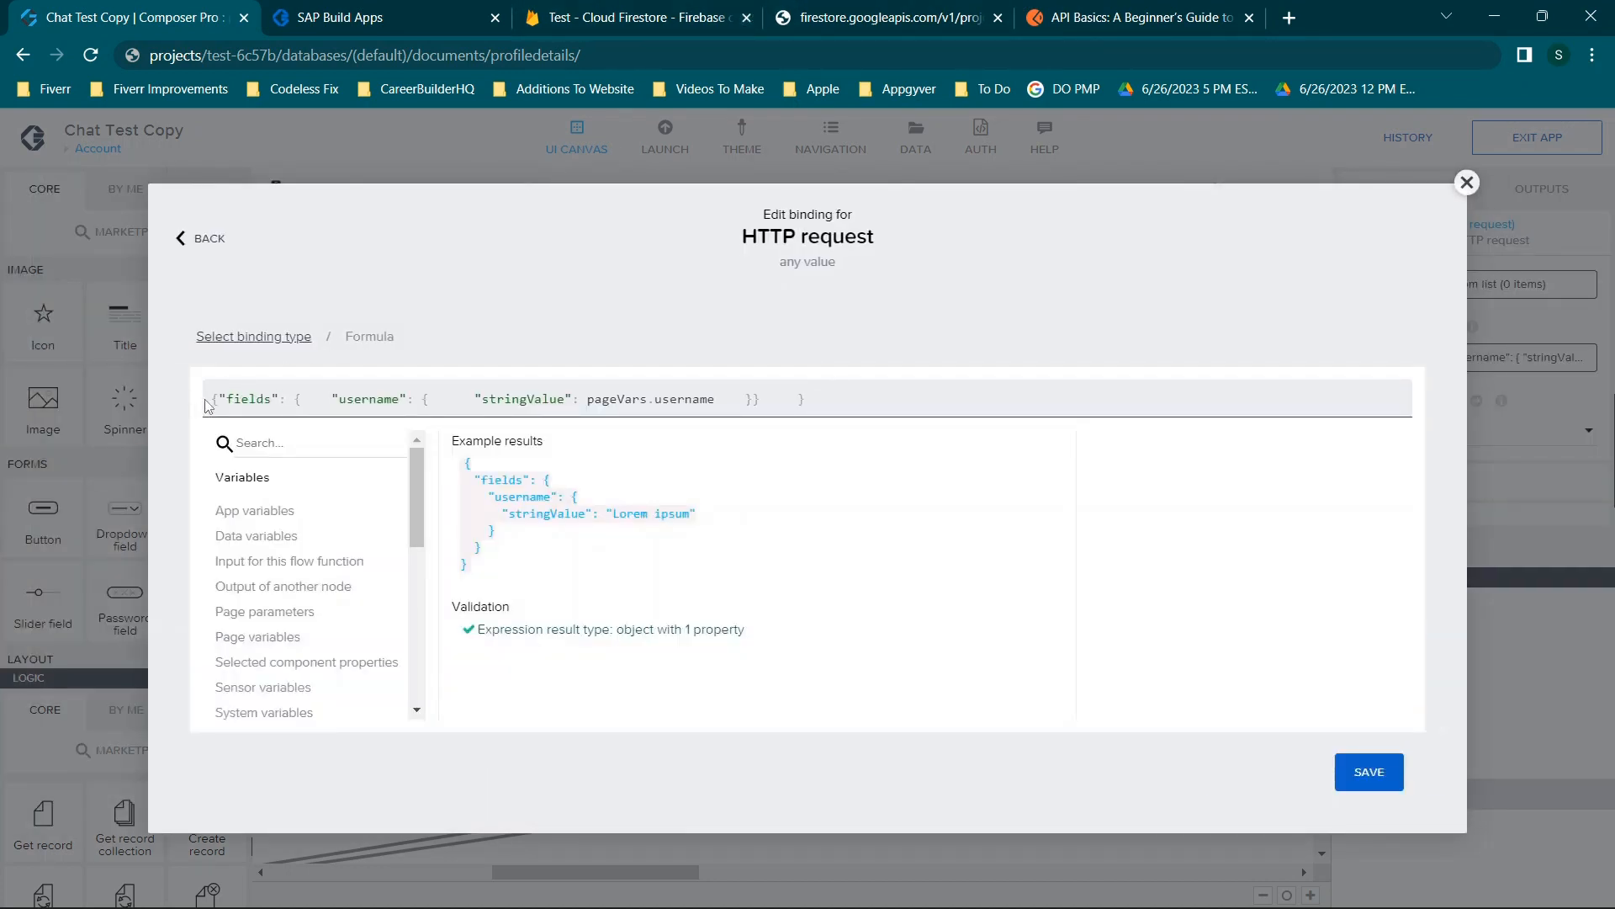
{"action": "left_click_drag", "start_coordinate": [210, 399], "coordinate": [909, 426]}
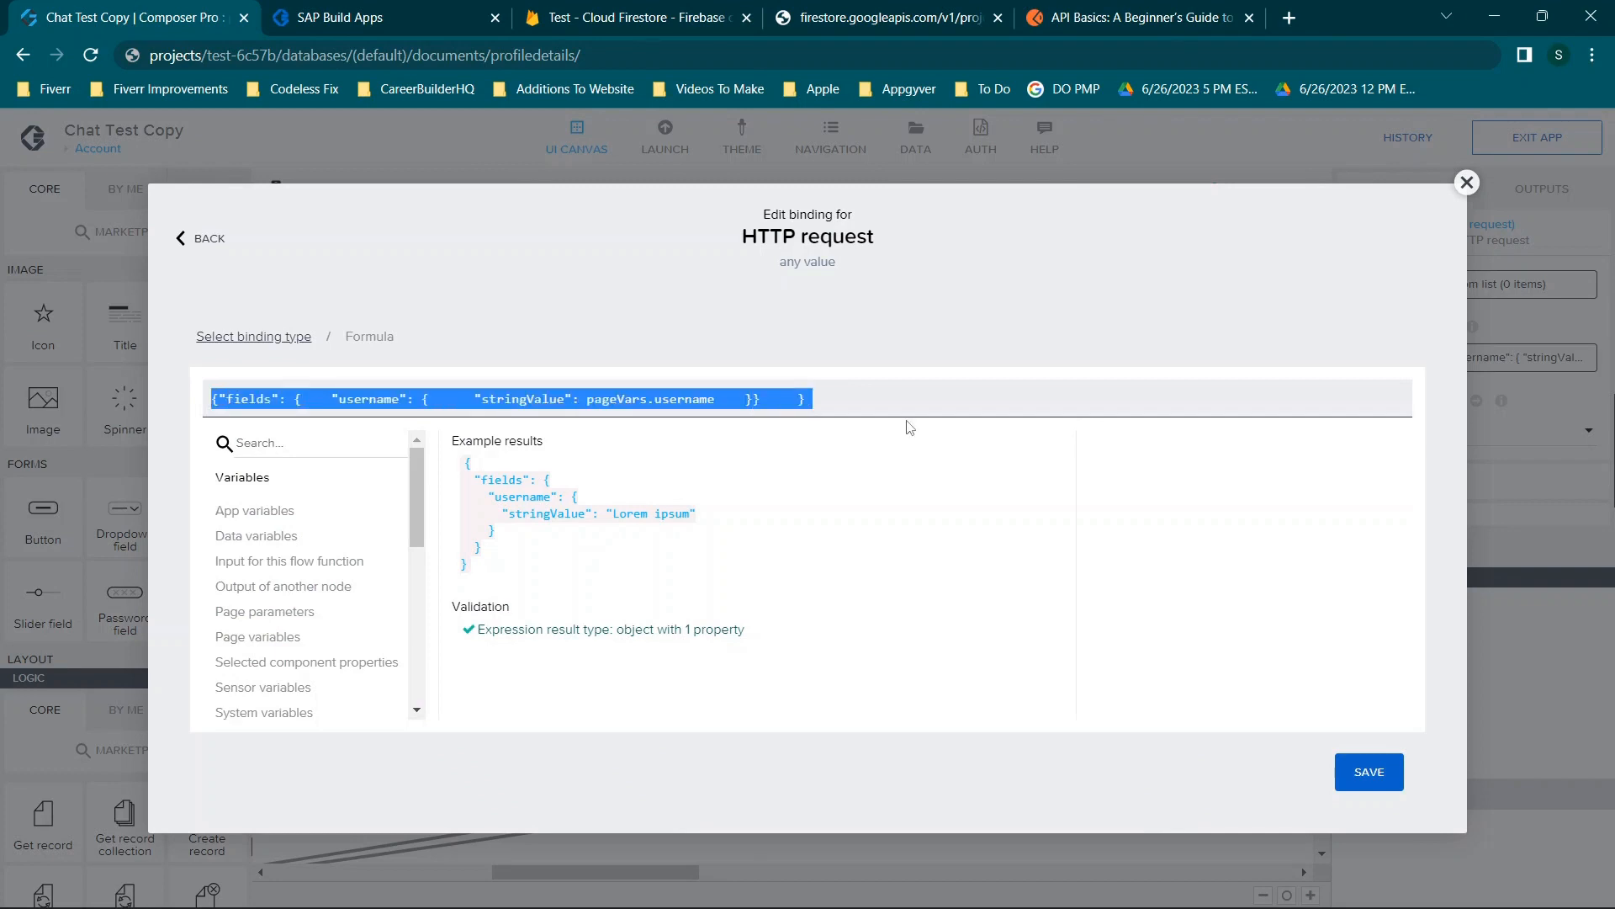
{"action": "left_click", "coordinate": [852, 402]}
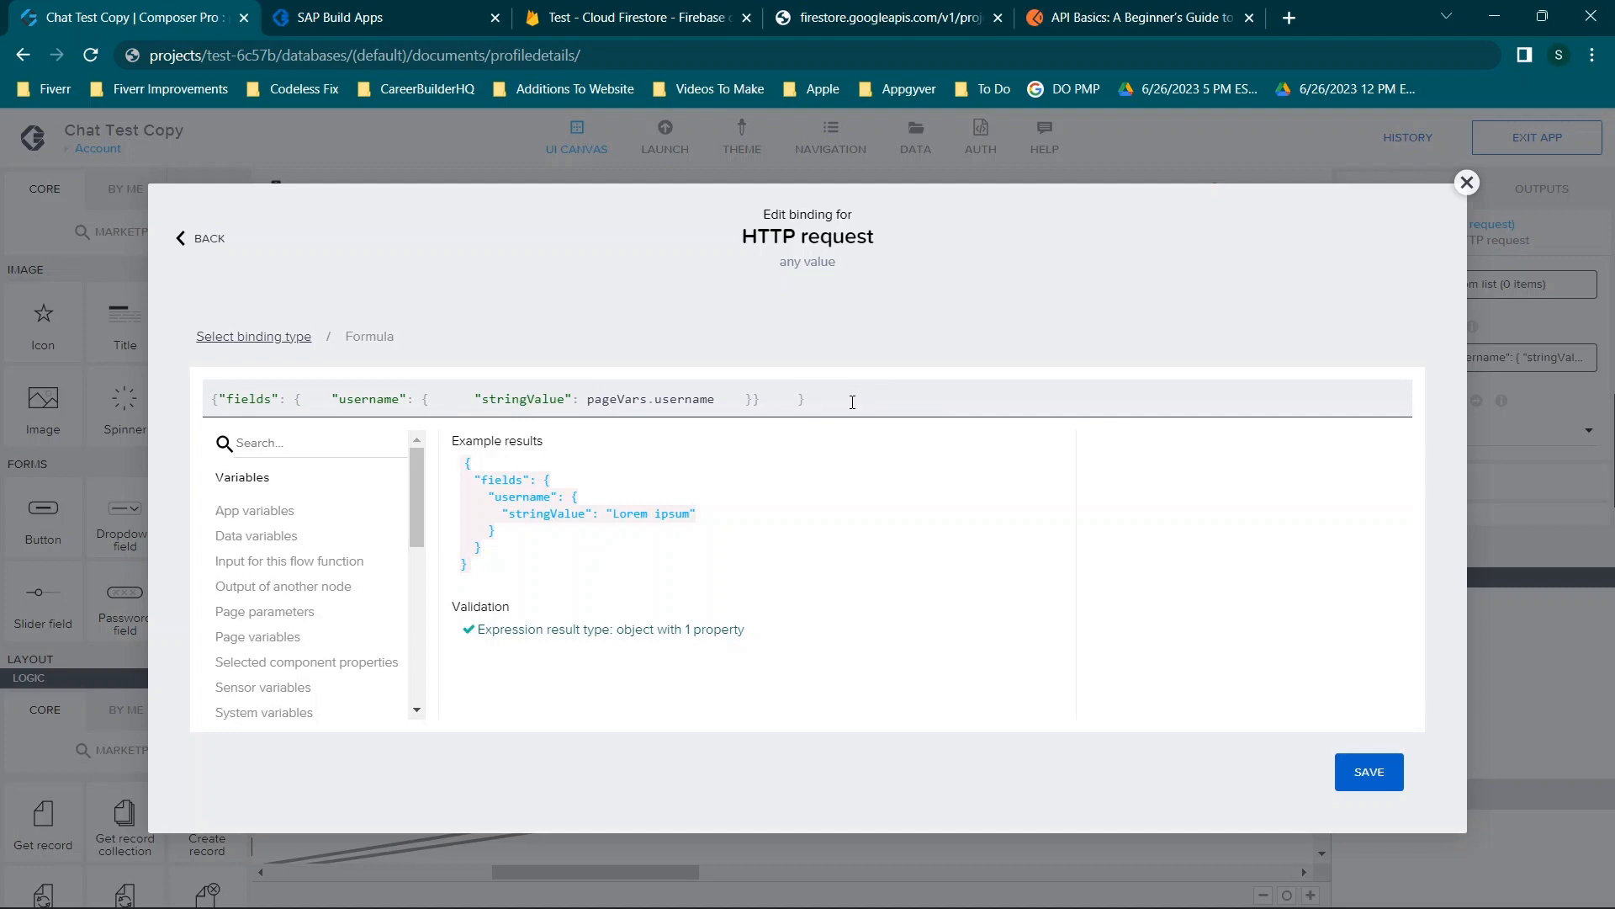
{"action": "left_click", "coordinate": [929, 15]}
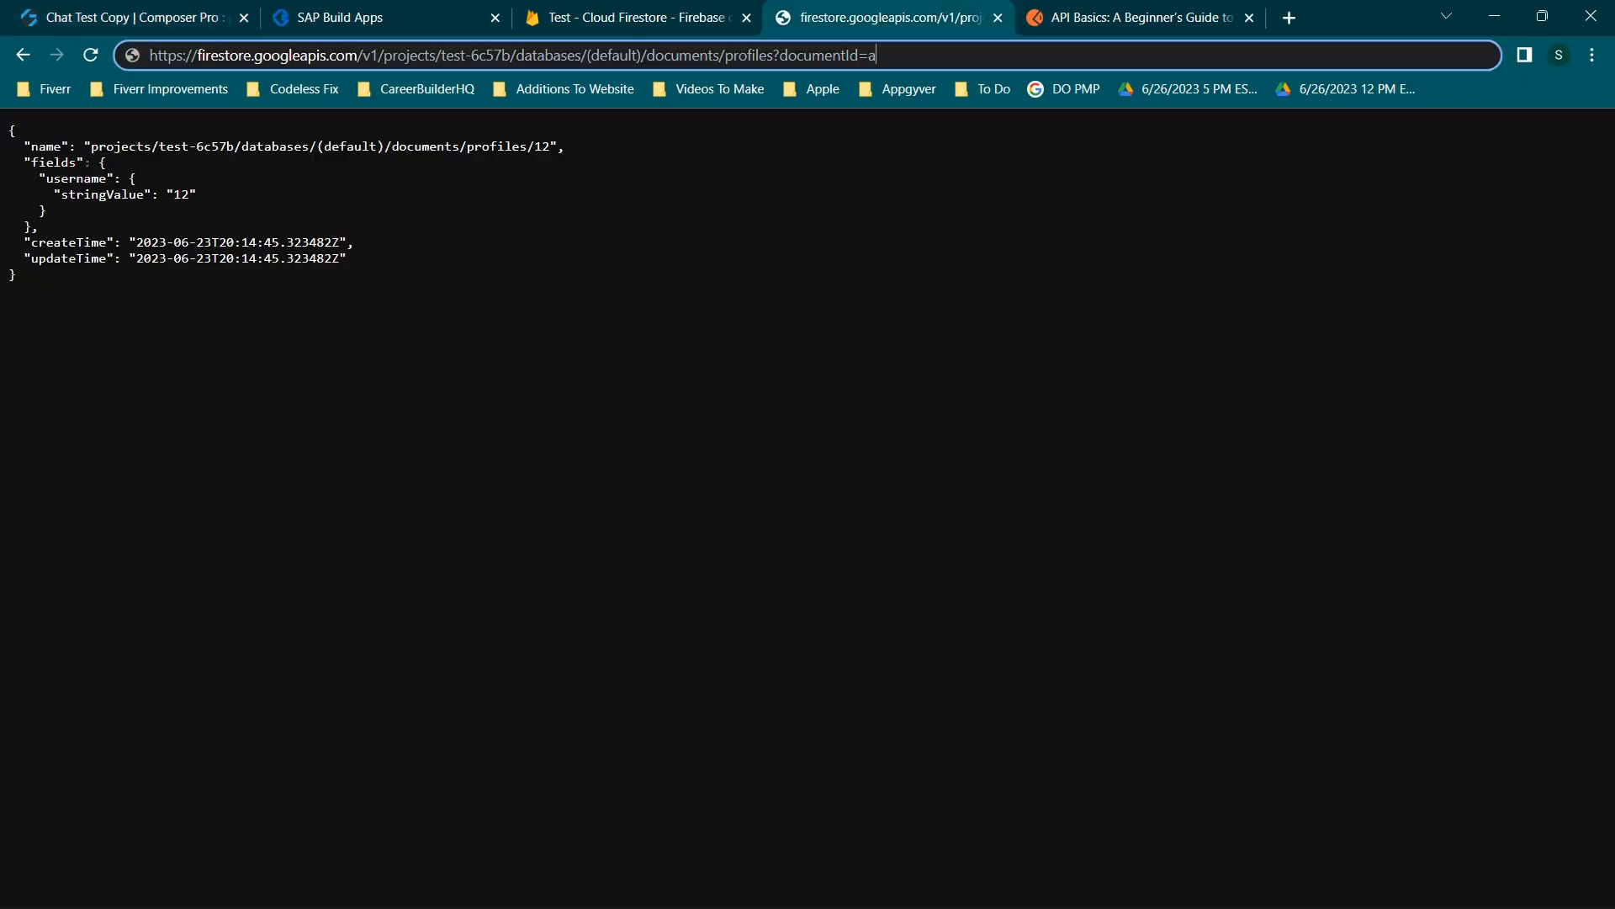
Examine the Firestore JSON's fields block and its username stringValue 12.
{"action": "left_click", "coordinate": [86, 163]}
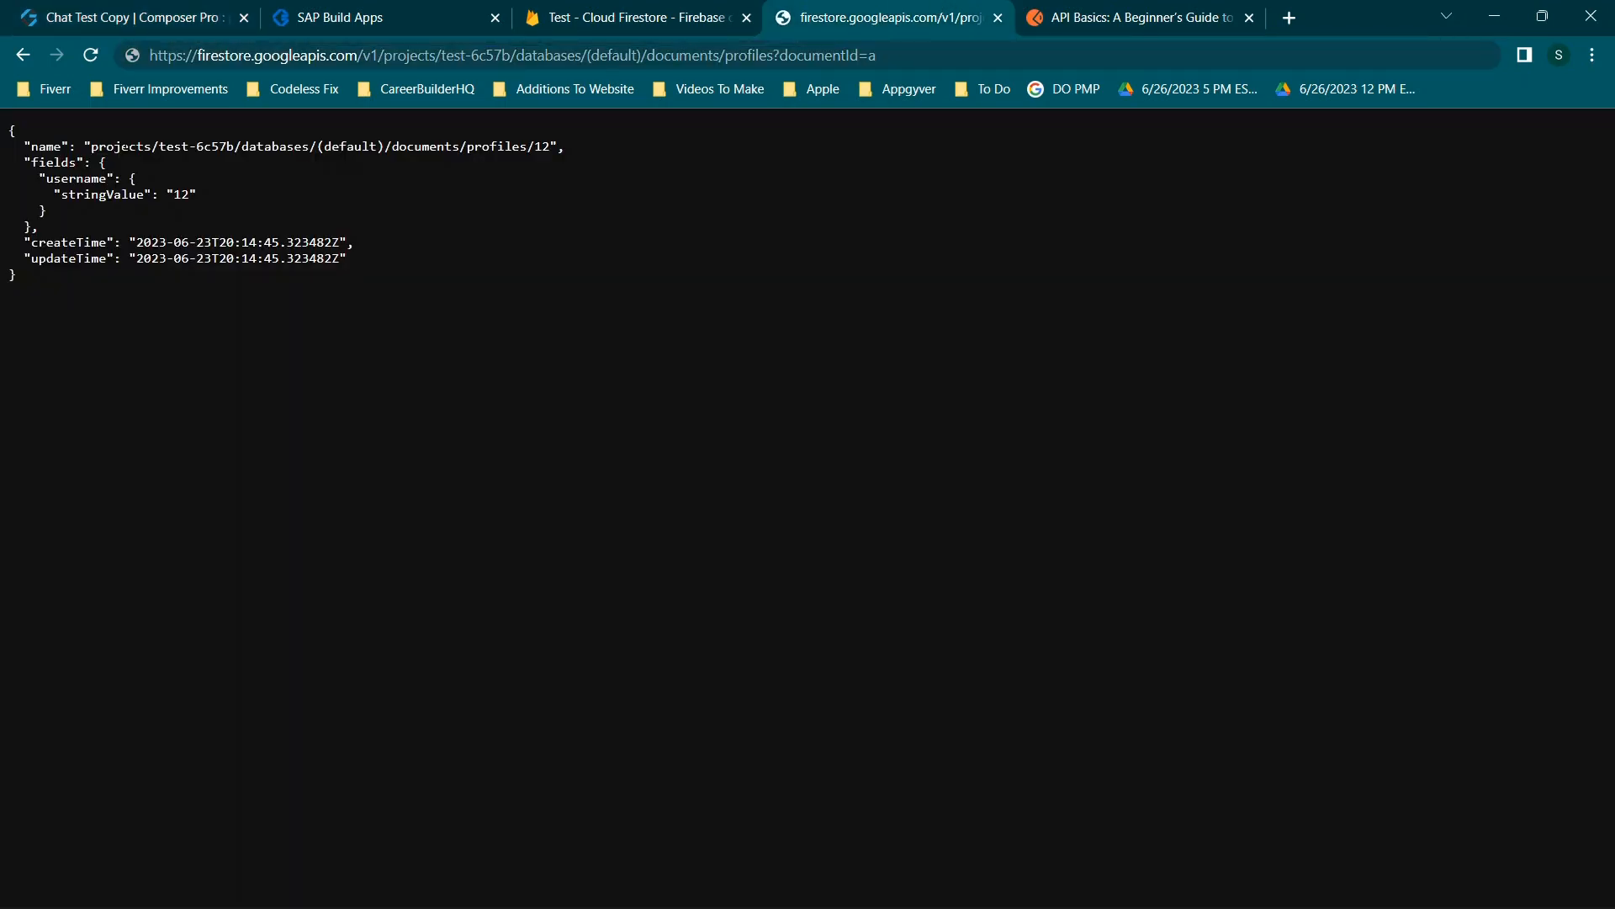
{"action": "left_click_drag", "start_coordinate": [17, 133], "coordinate": [245, 299]}
{"action": "left_click", "coordinate": [245, 300]}
{"action": "left_click_drag", "start_coordinate": [31, 162], "coordinate": [112, 172]}
{"action": "left_click_drag", "start_coordinate": [54, 180], "coordinate": [208, 194]}
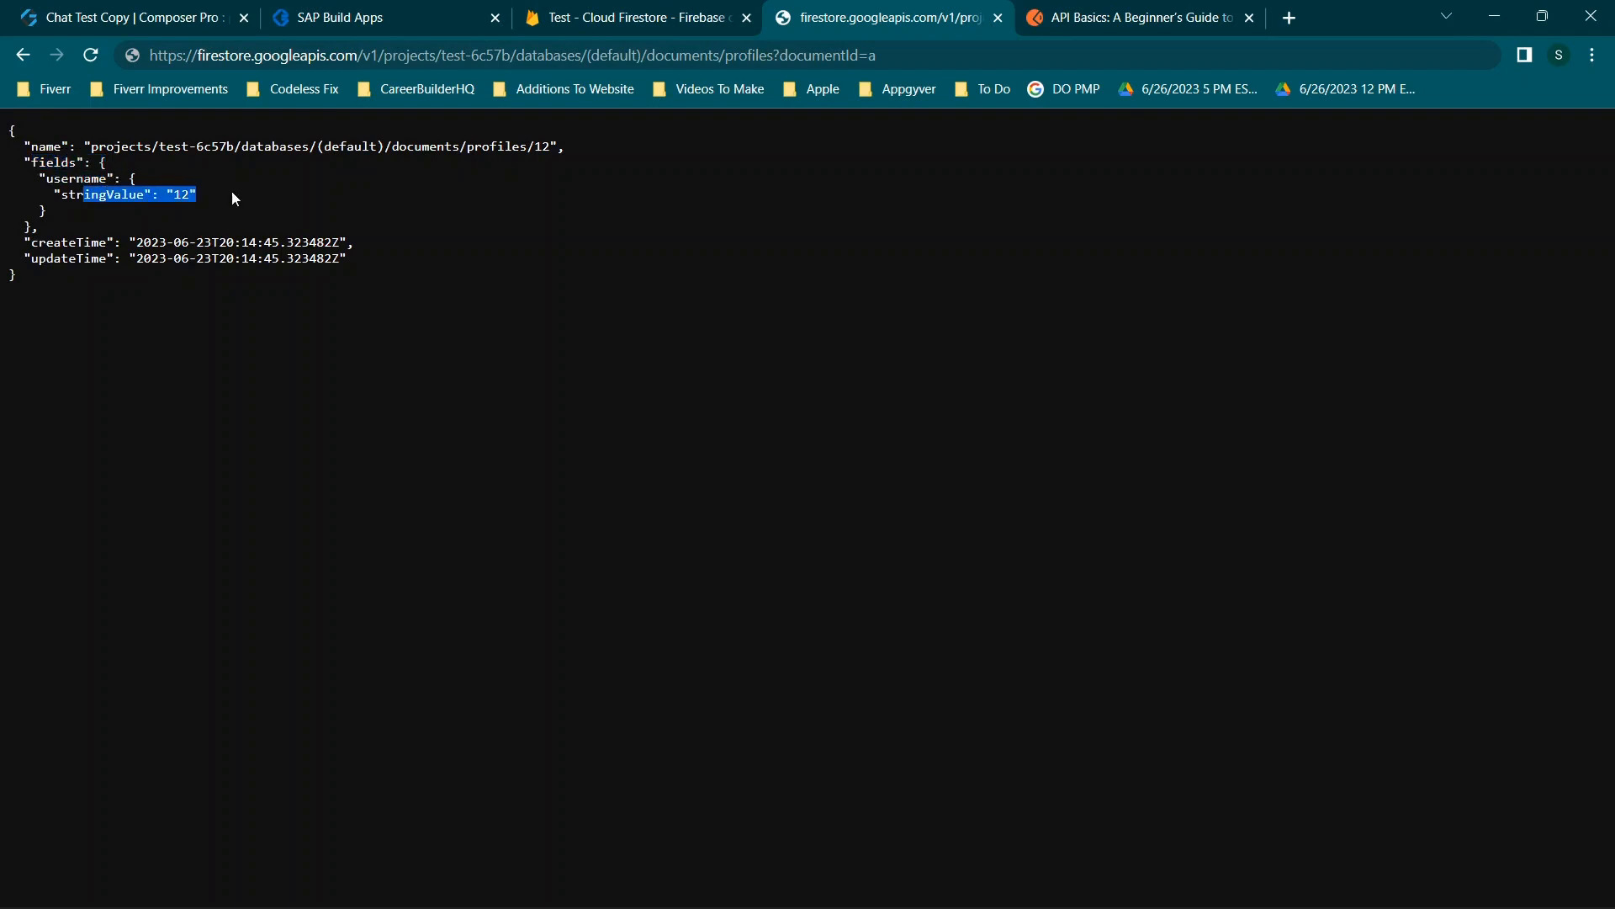
{"action": "left_click", "coordinate": [245, 194]}
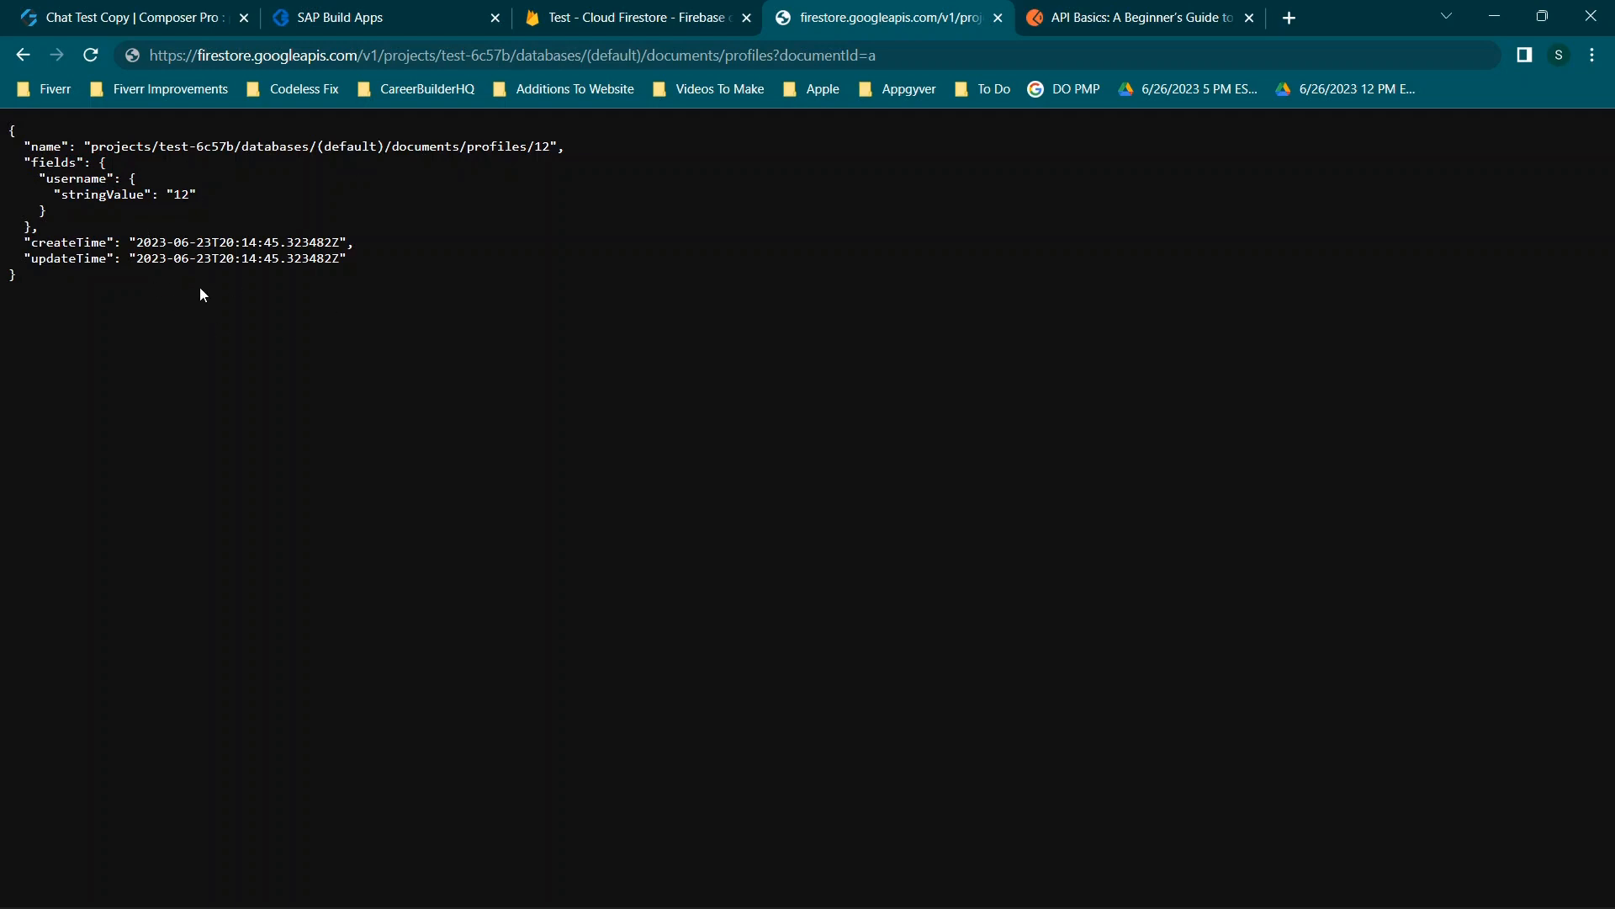
Open profile document 12 in the Firebase console's profiles collection.
{"action": "left_click", "coordinate": [565, 10]}
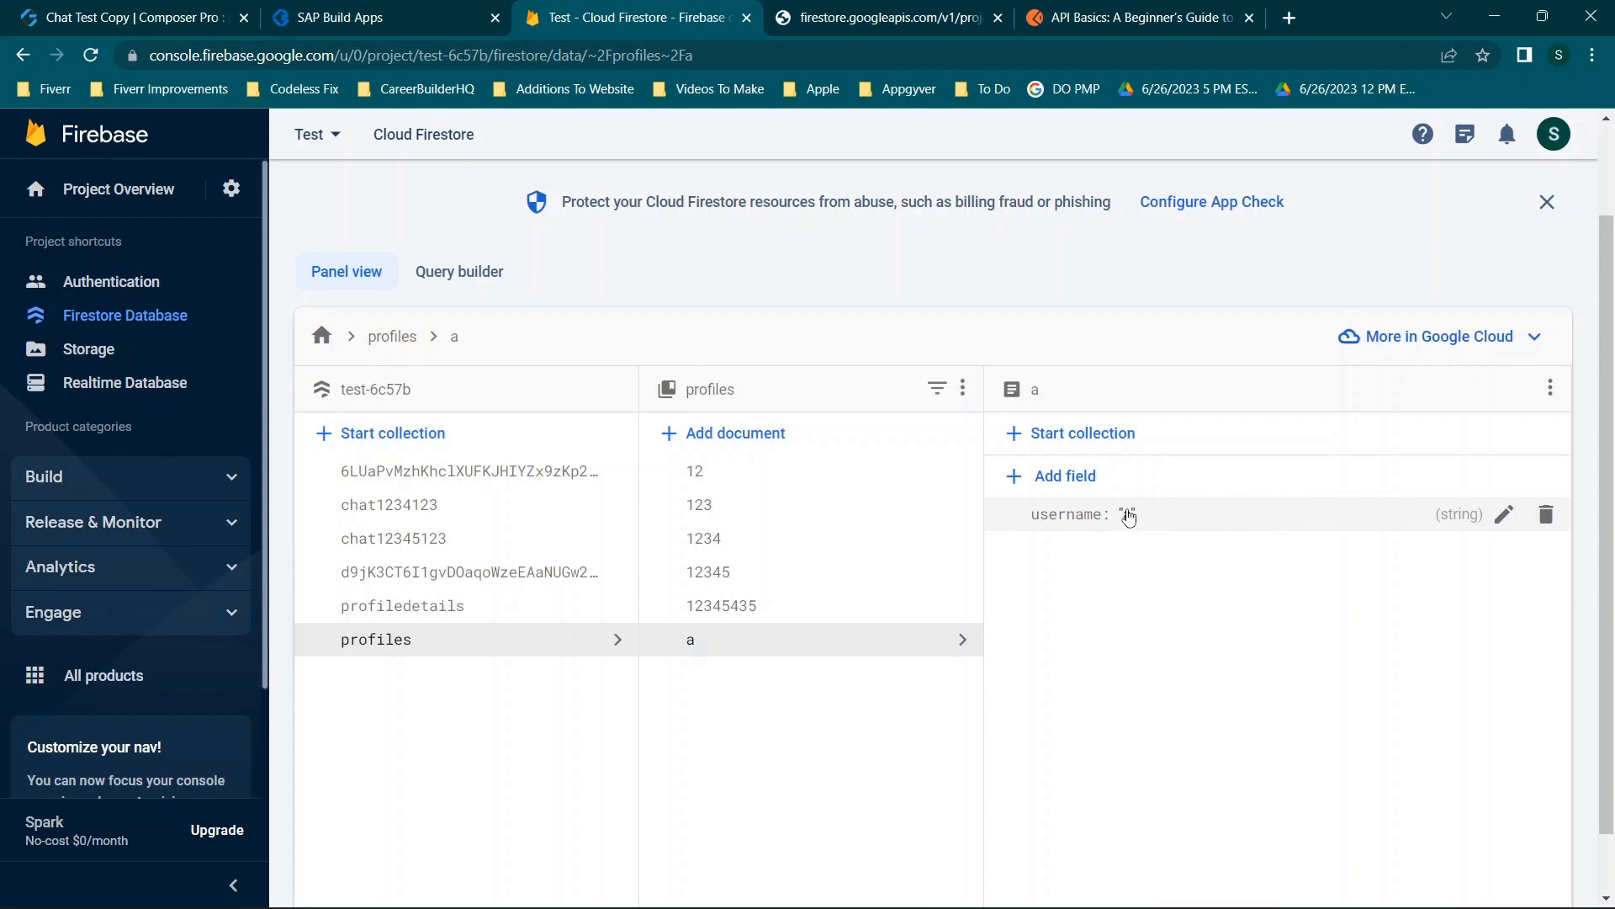
{"action": "left_click", "coordinate": [799, 473]}
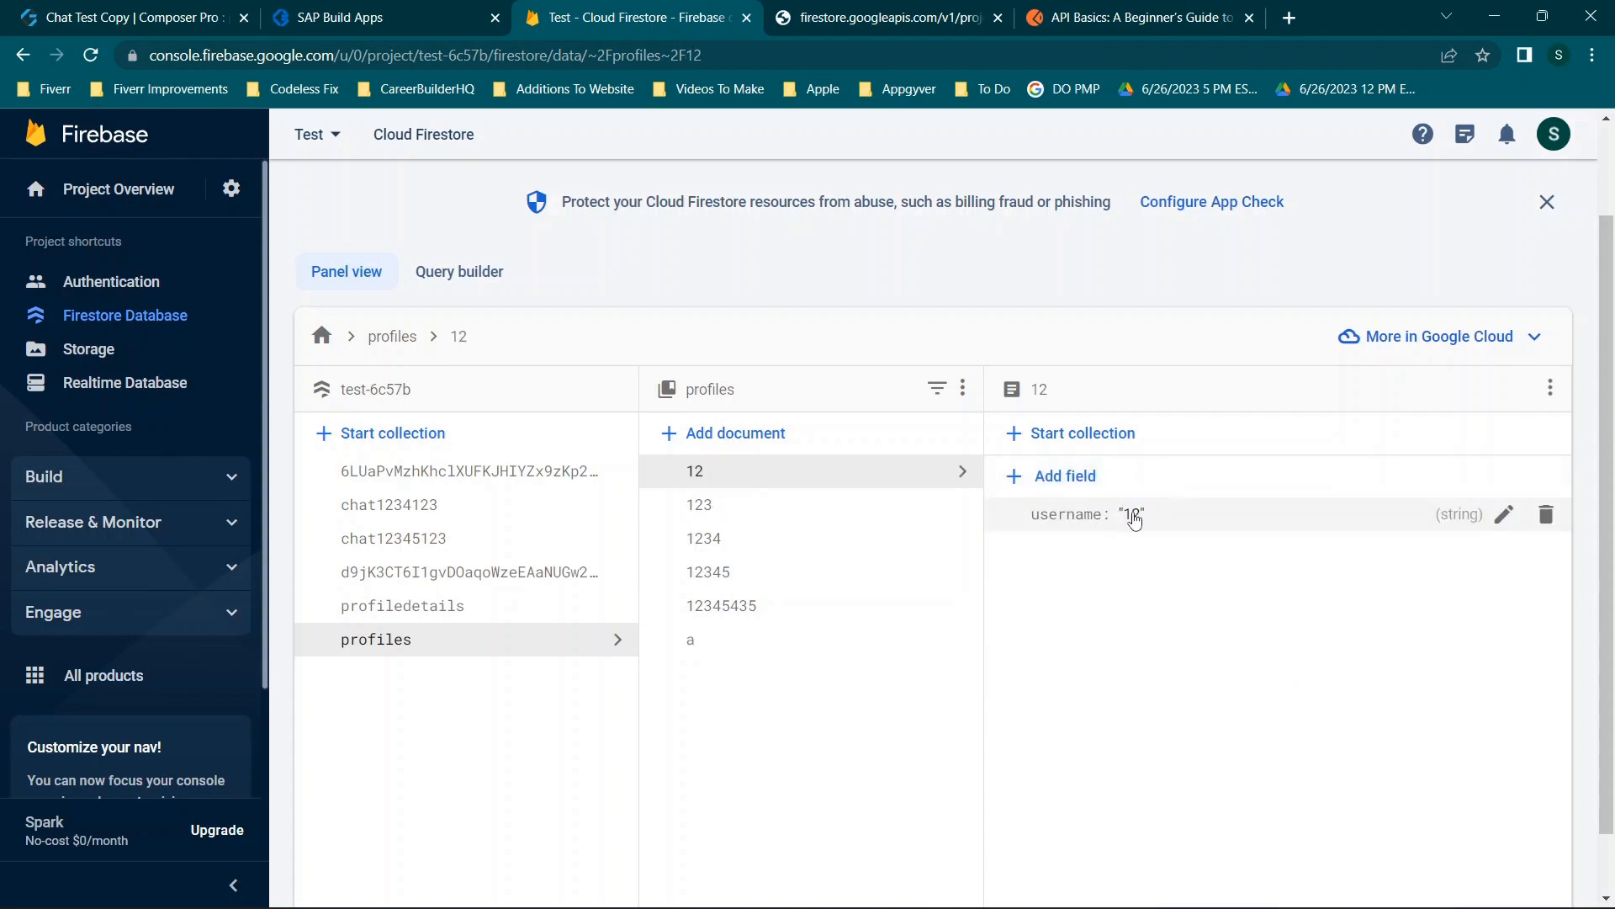
{"action": "left_click", "coordinate": [395, 12]}
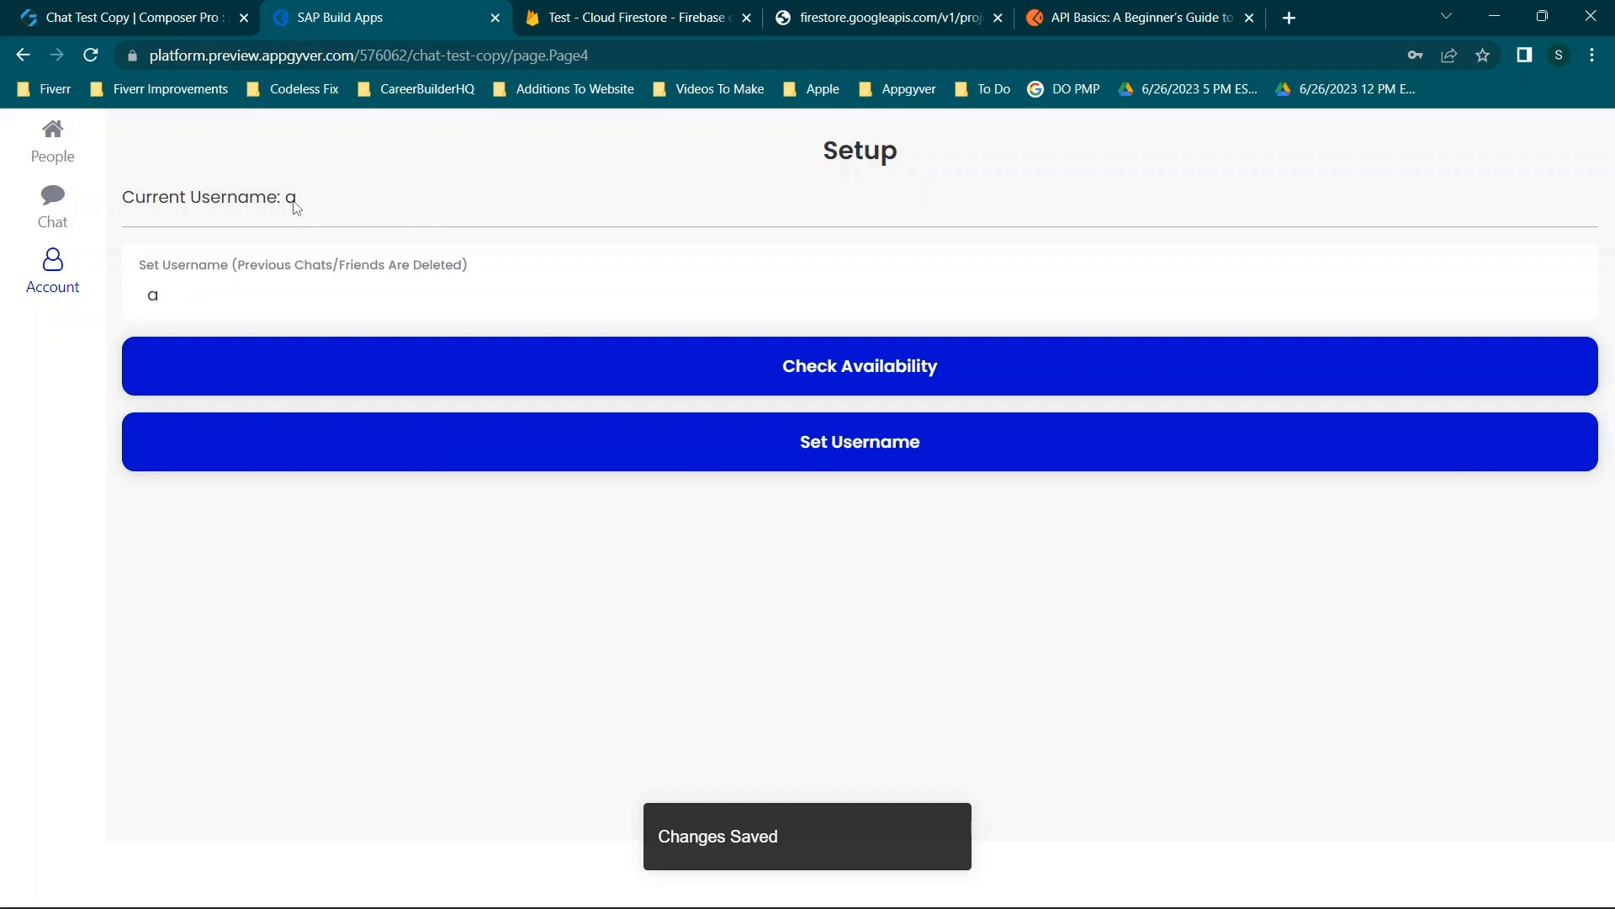
Compare the body formula's username with the Firestore JSON fields block, then close the editor unchanged.
{"action": "left_click", "coordinate": [92, 16]}
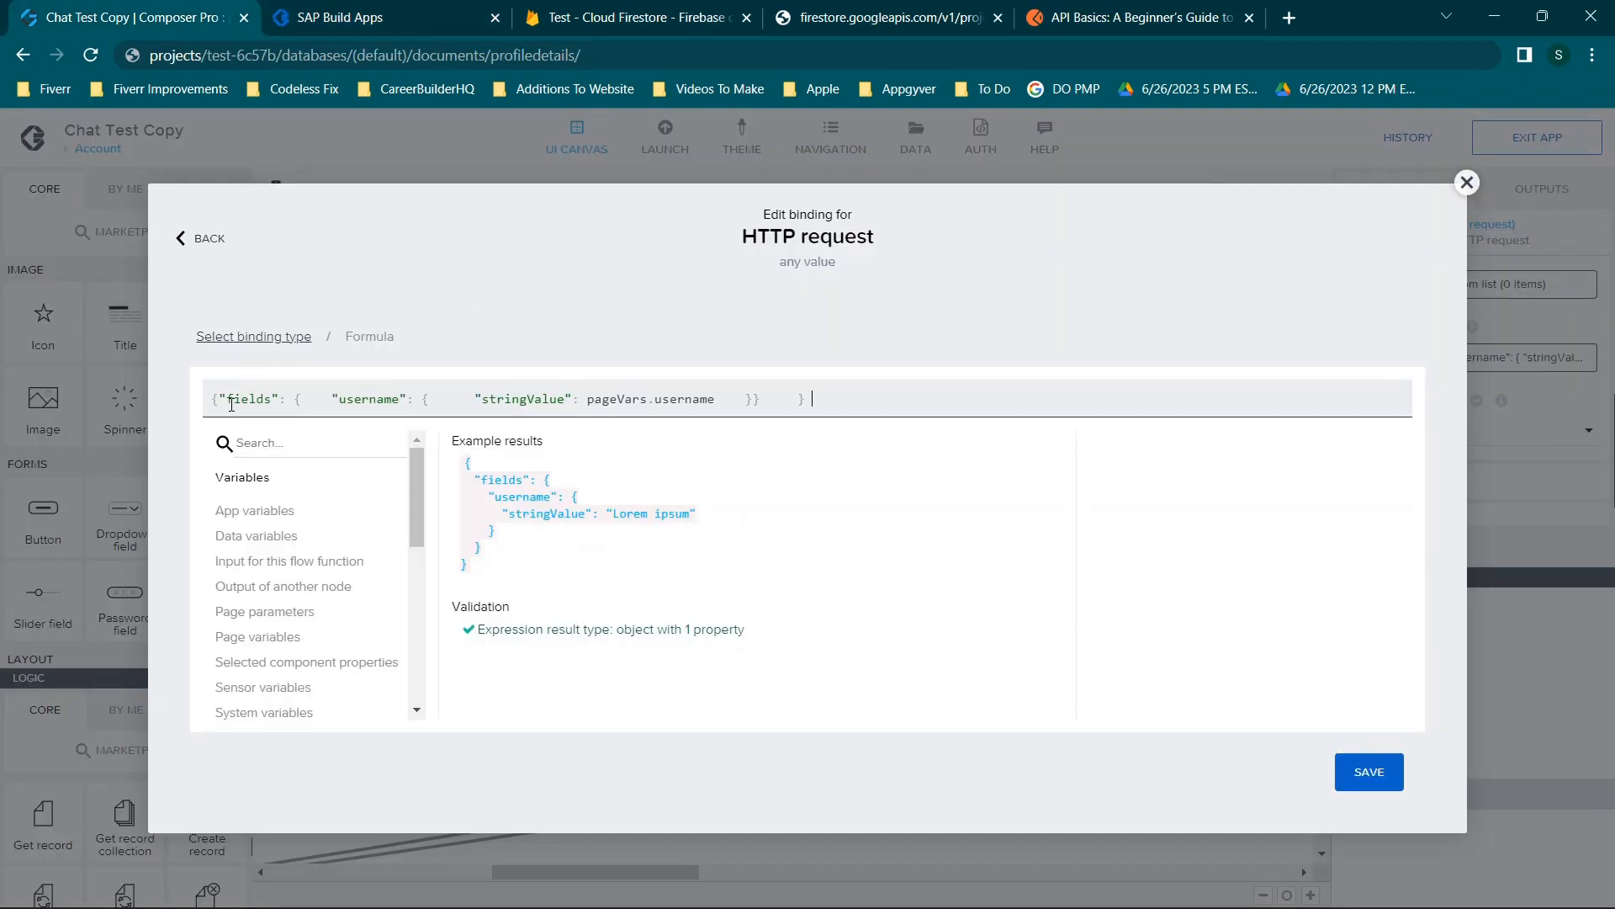
{"action": "left_click", "coordinate": [652, 10]}
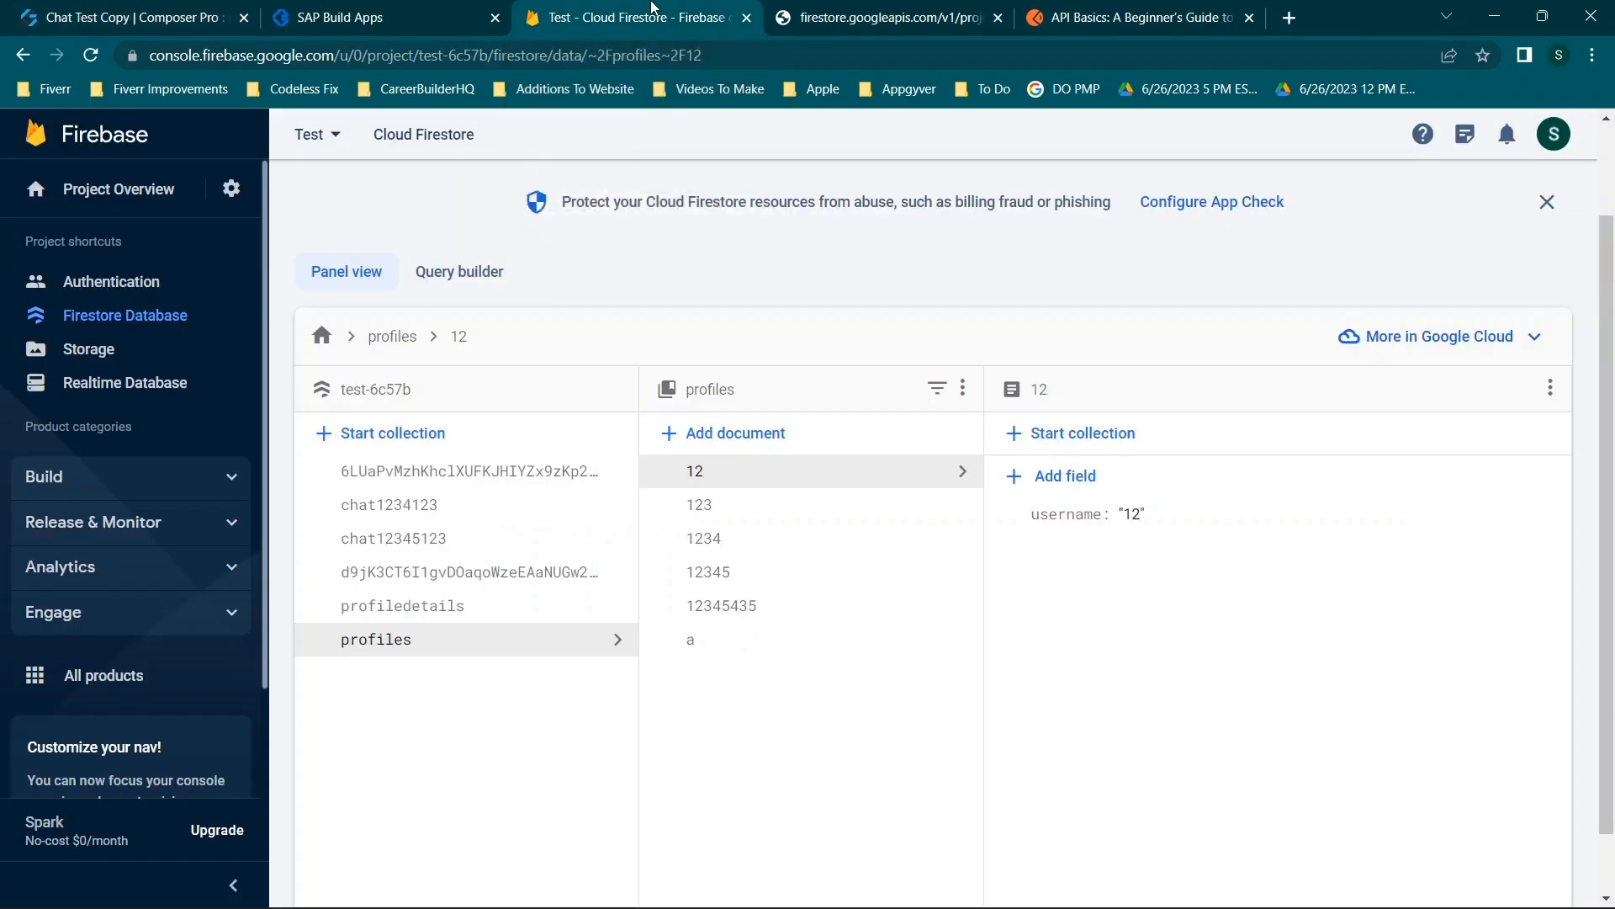
{"action": "left_click", "coordinate": [820, 12]}
{"action": "left_click_drag", "start_coordinate": [23, 163], "coordinate": [44, 229]}
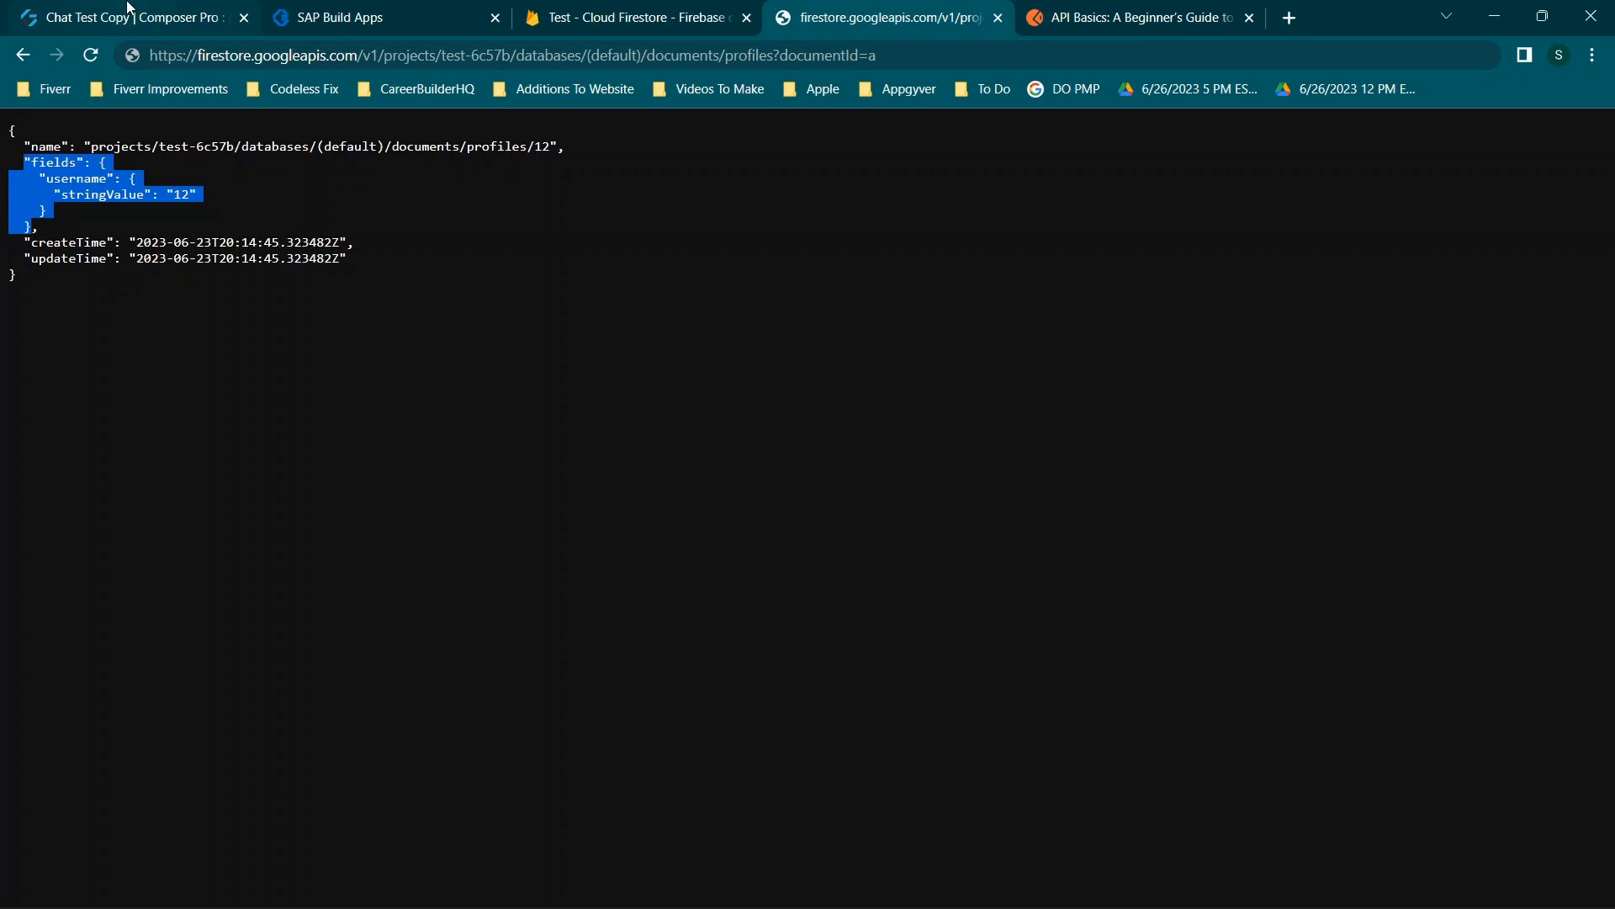
{"action": "left_click", "coordinate": [130, 11]}
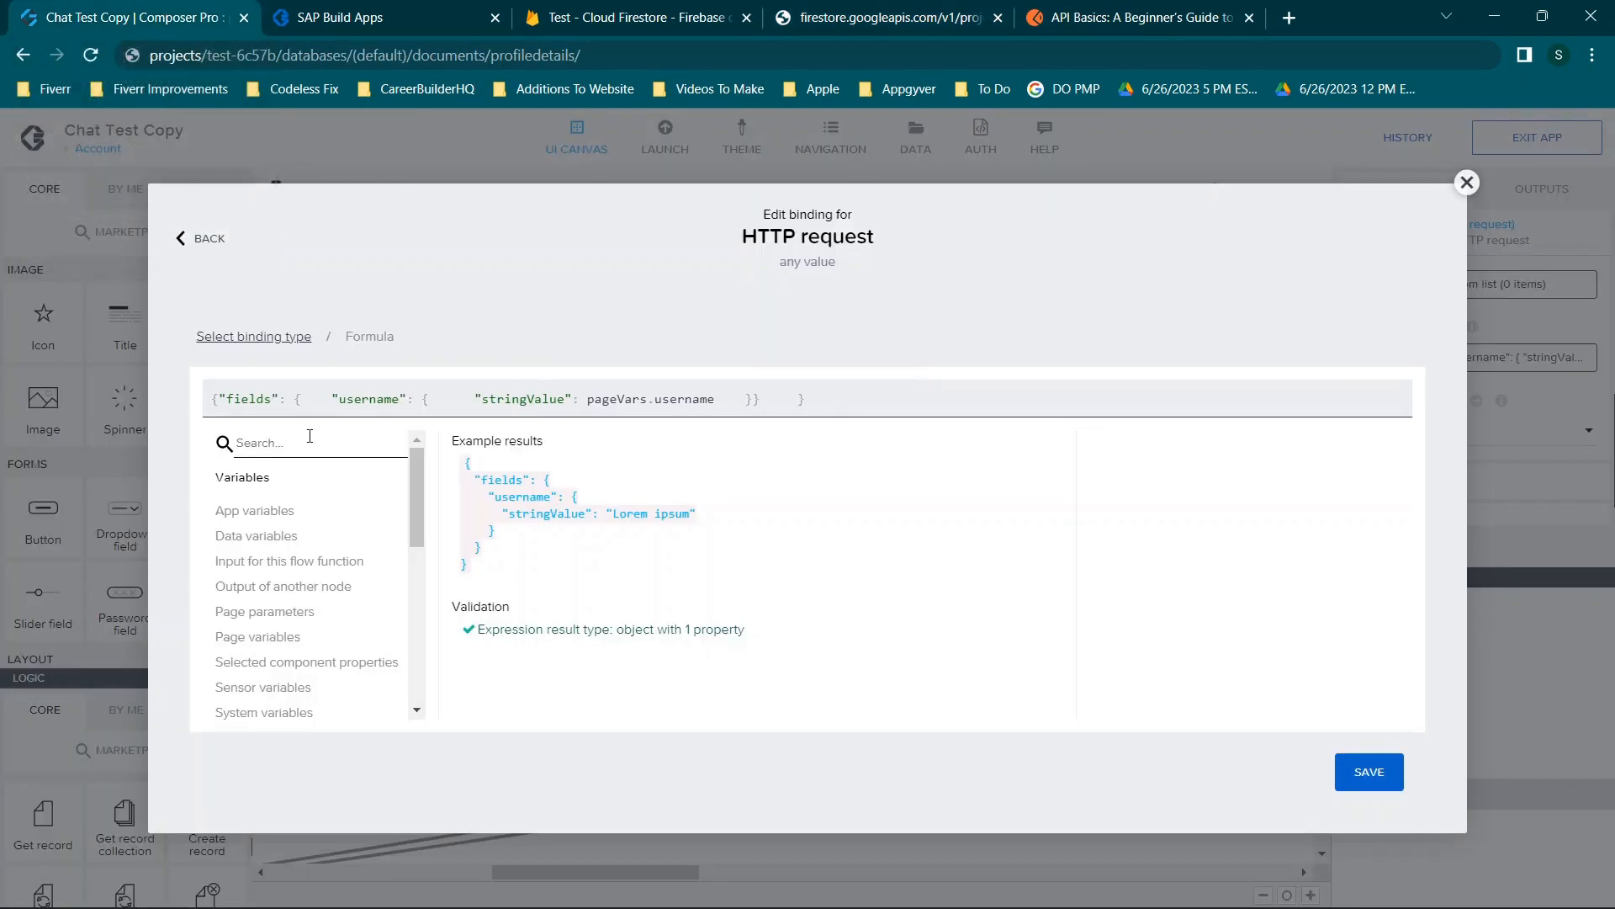
{"action": "left_click_drag", "start_coordinate": [214, 399], "coordinate": [813, 399]}
{"action": "left_click", "coordinate": [721, 400]}
{"action": "double_click", "coordinate": [674, 400]}
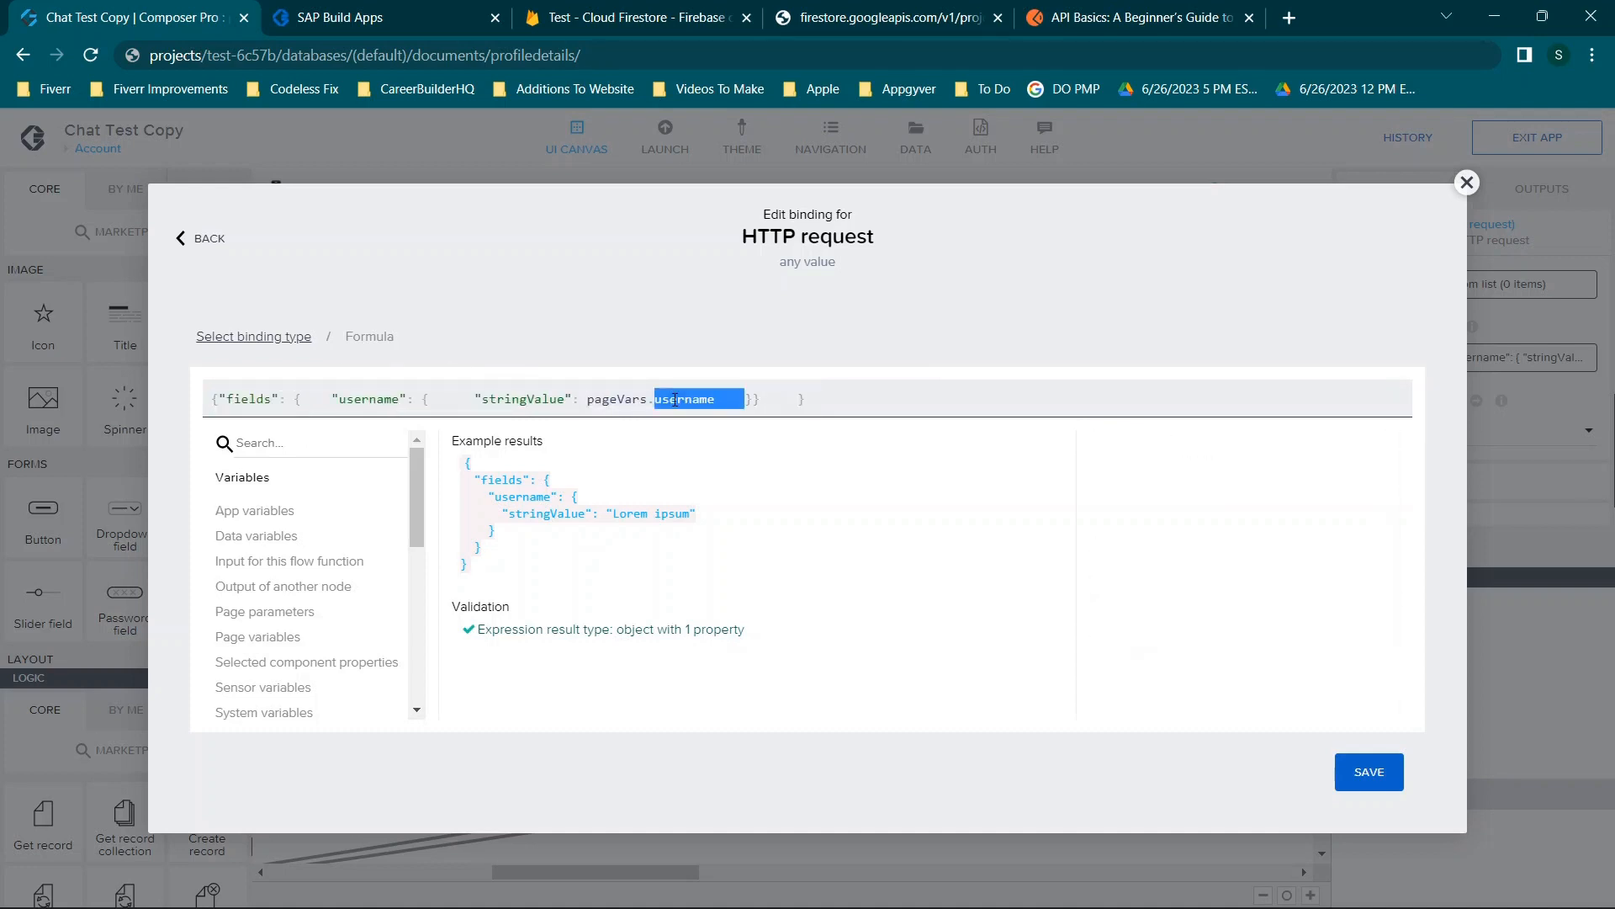
{"action": "left_click", "coordinate": [1467, 182]}
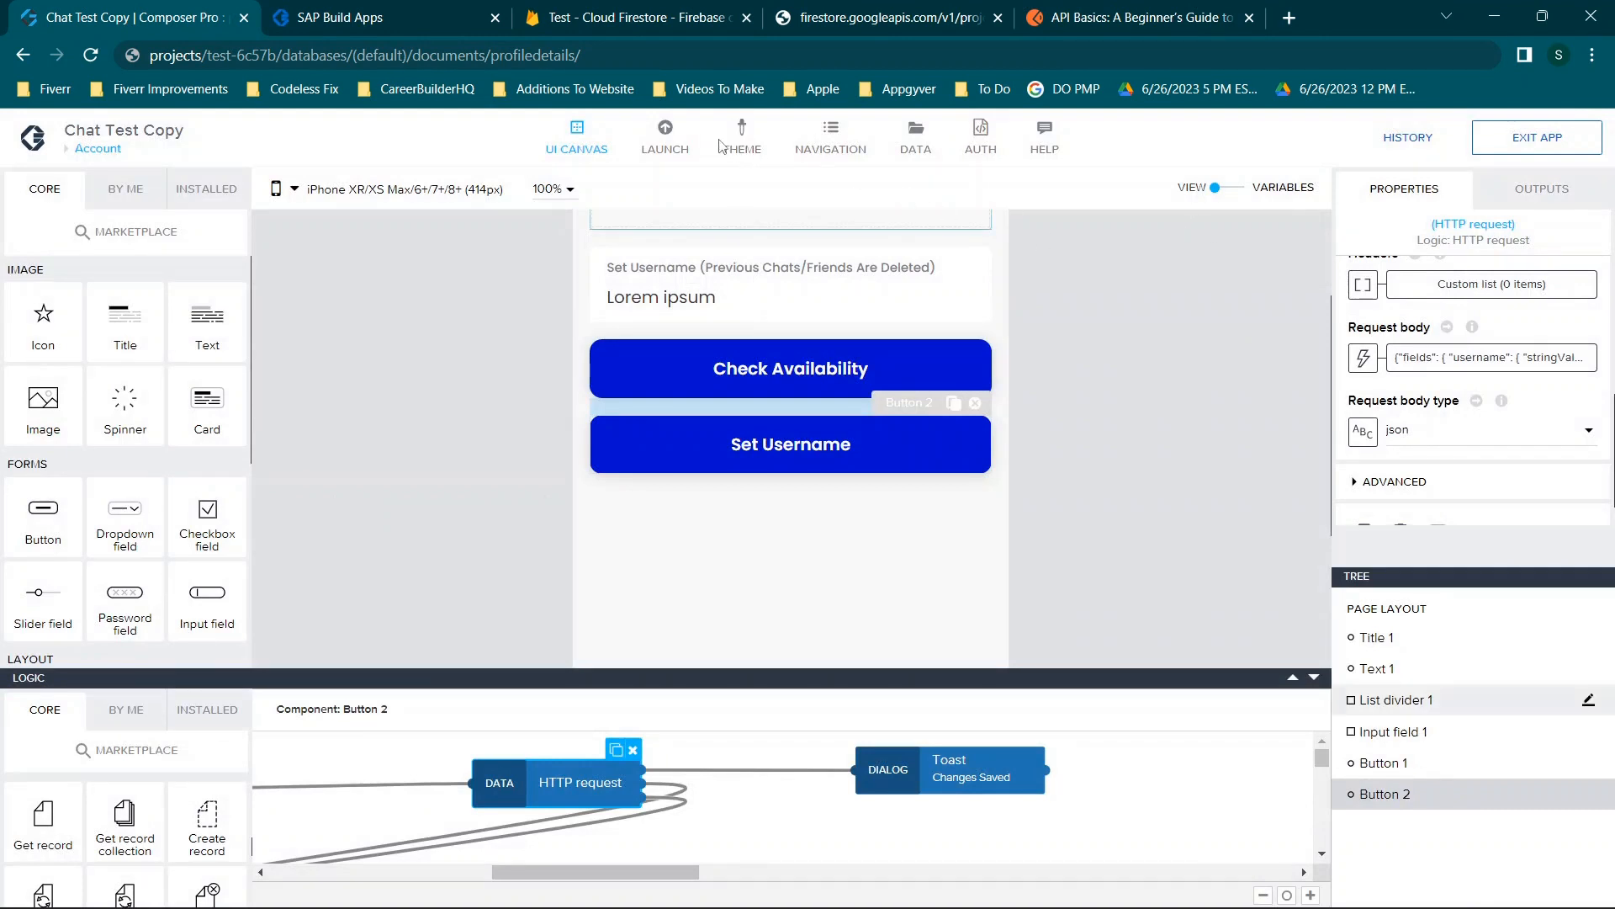
Open the Profiledetails data resource's Get Collection request settings.
{"action": "left_click", "coordinate": [915, 137]}
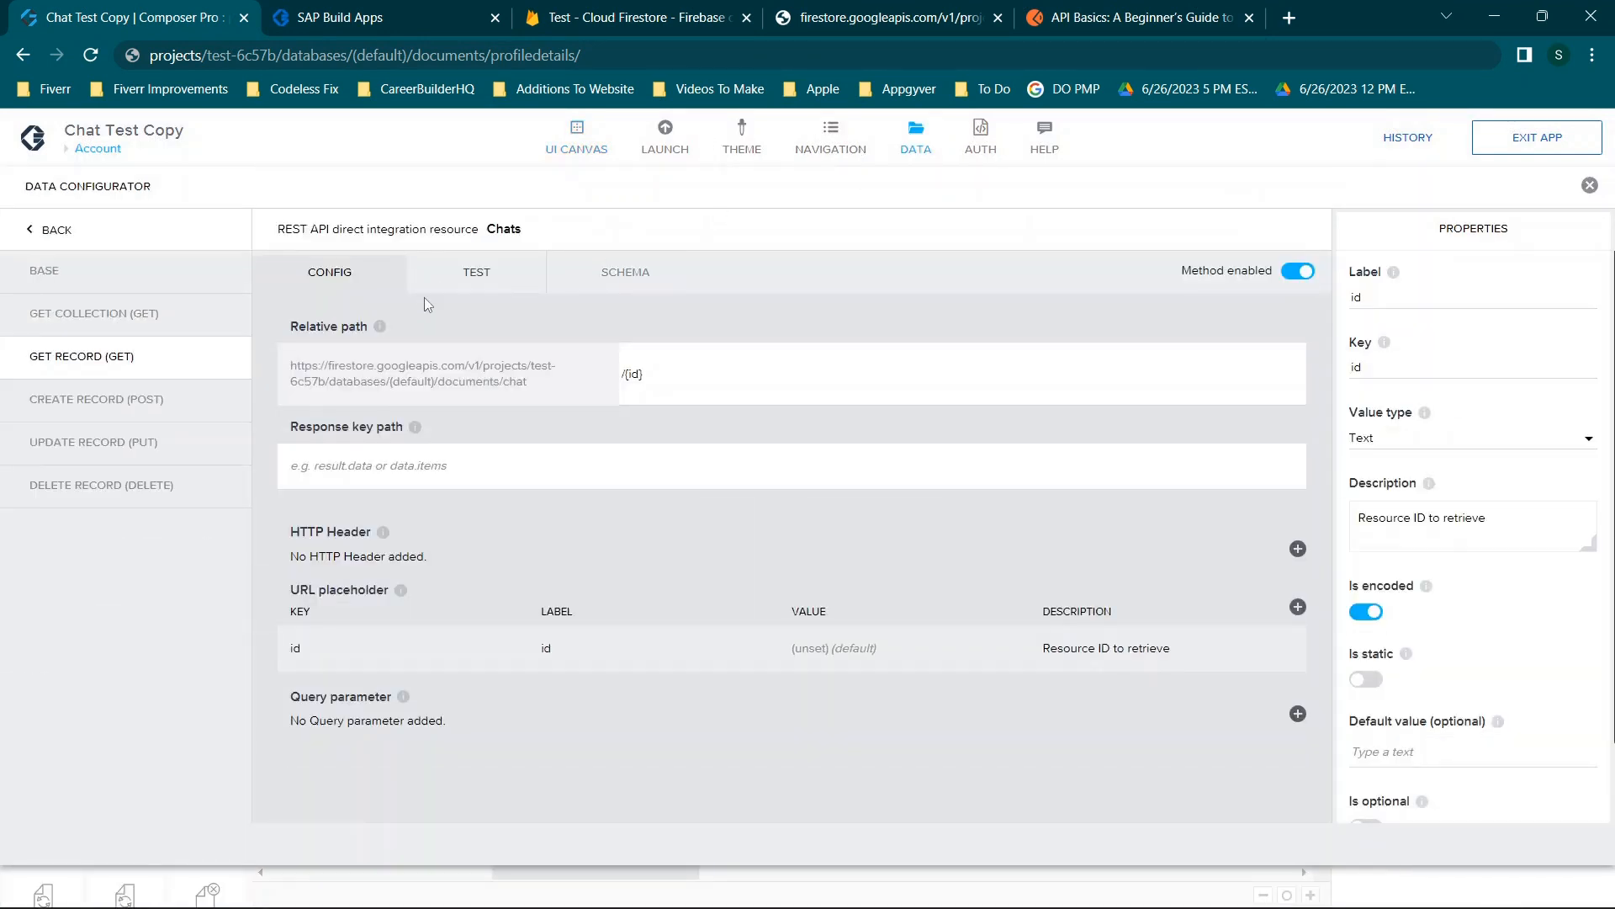
{"action": "left_click", "coordinate": [55, 243]}
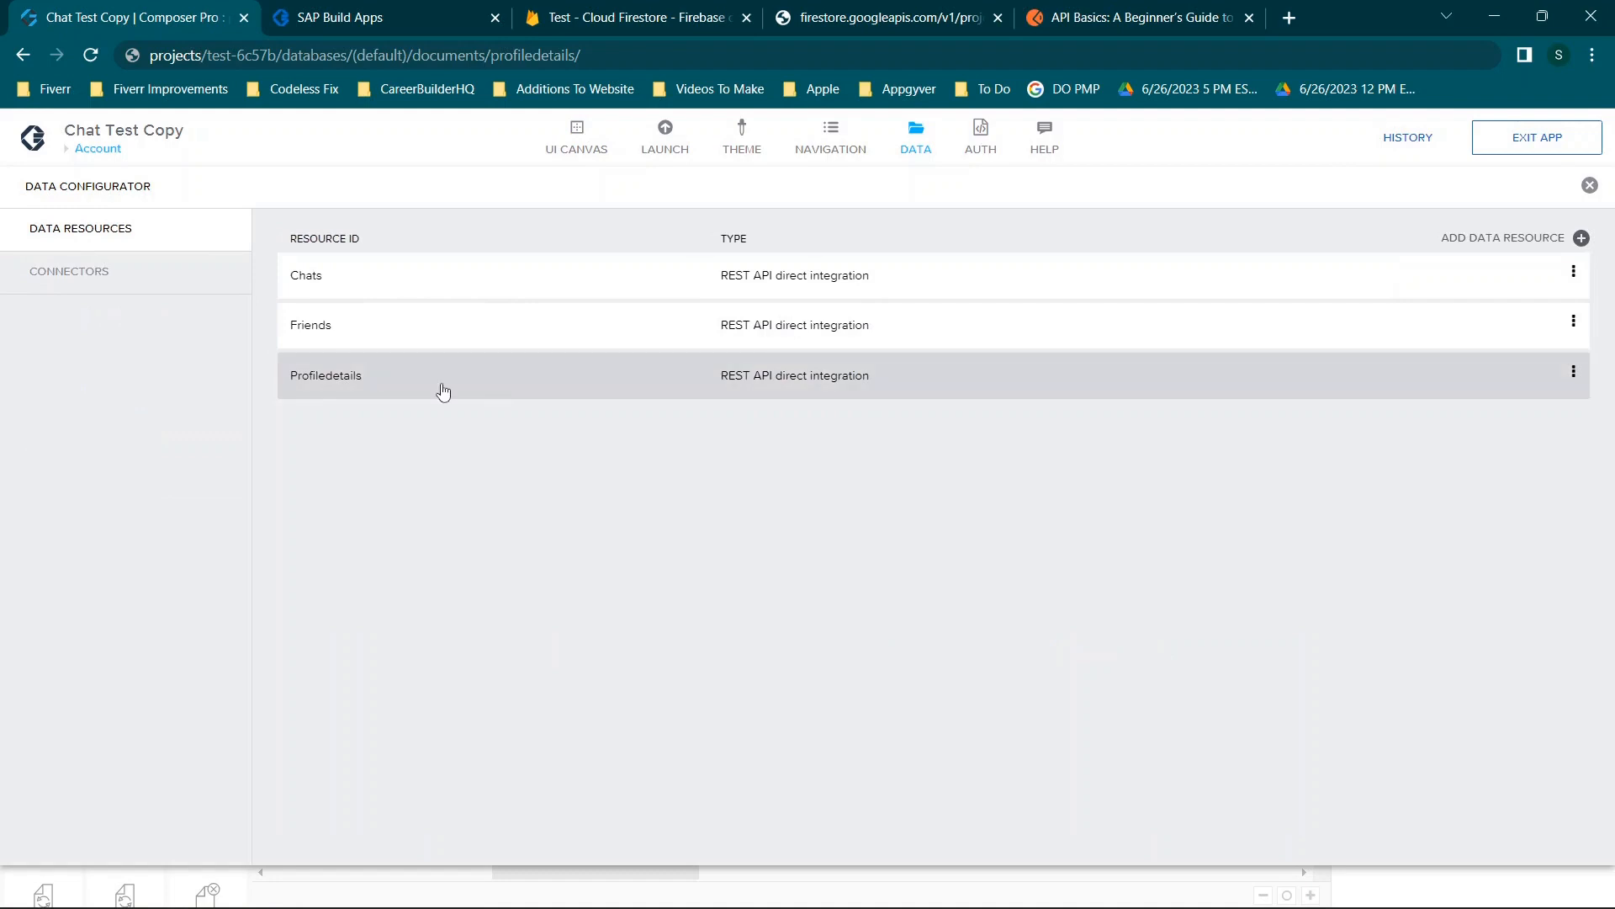
{"action": "left_click", "coordinate": [416, 372]}
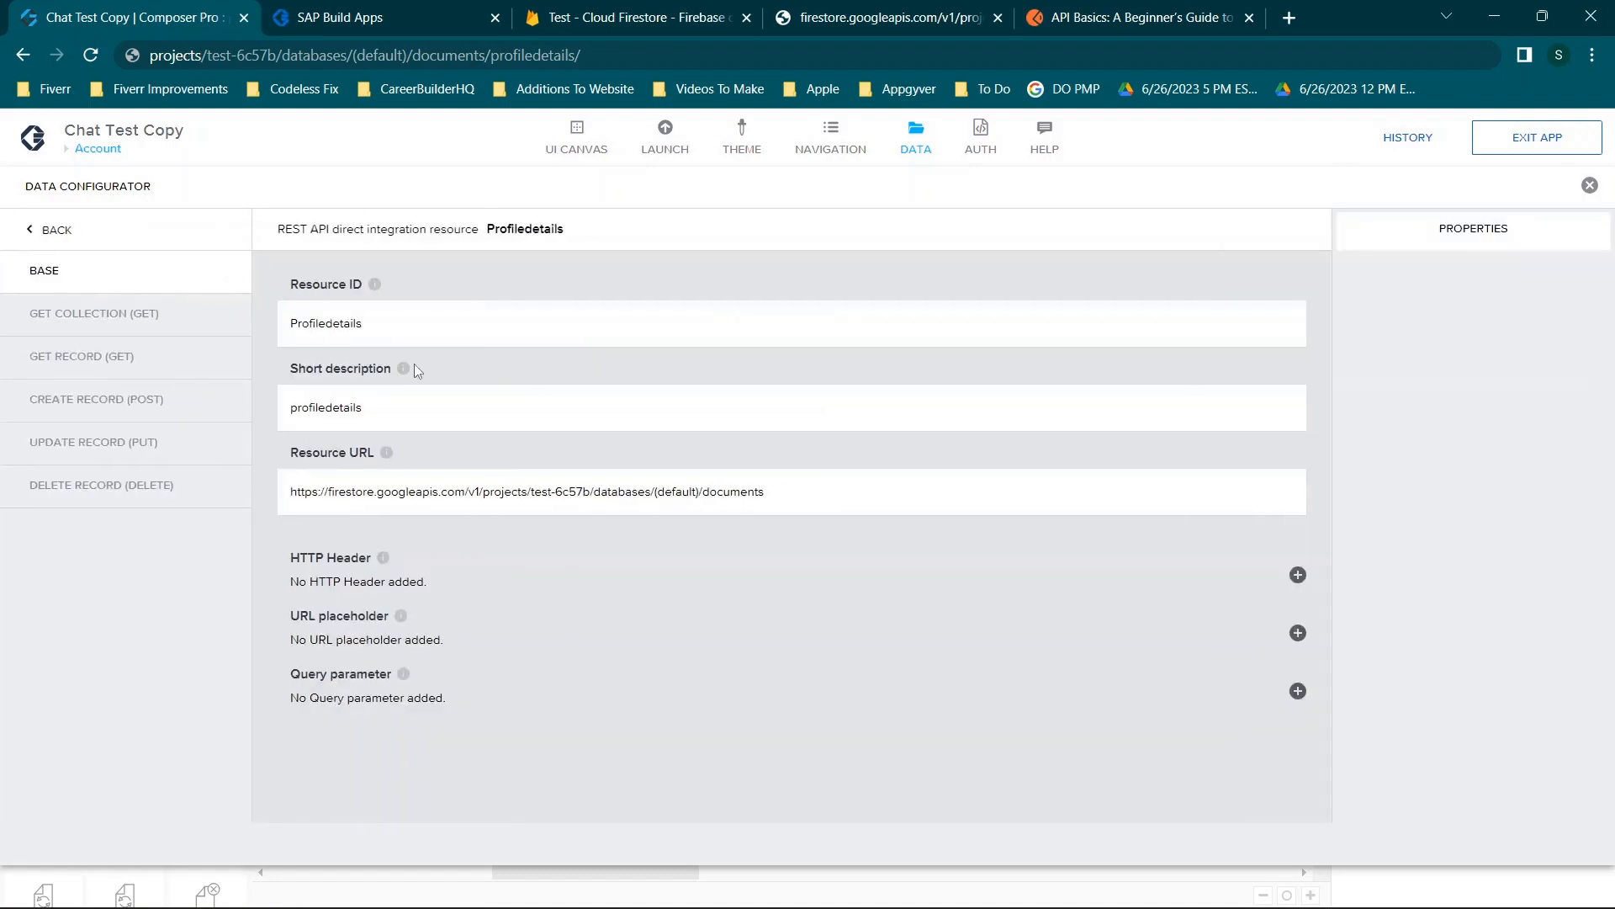
{"action": "left_click", "coordinate": [106, 315]}
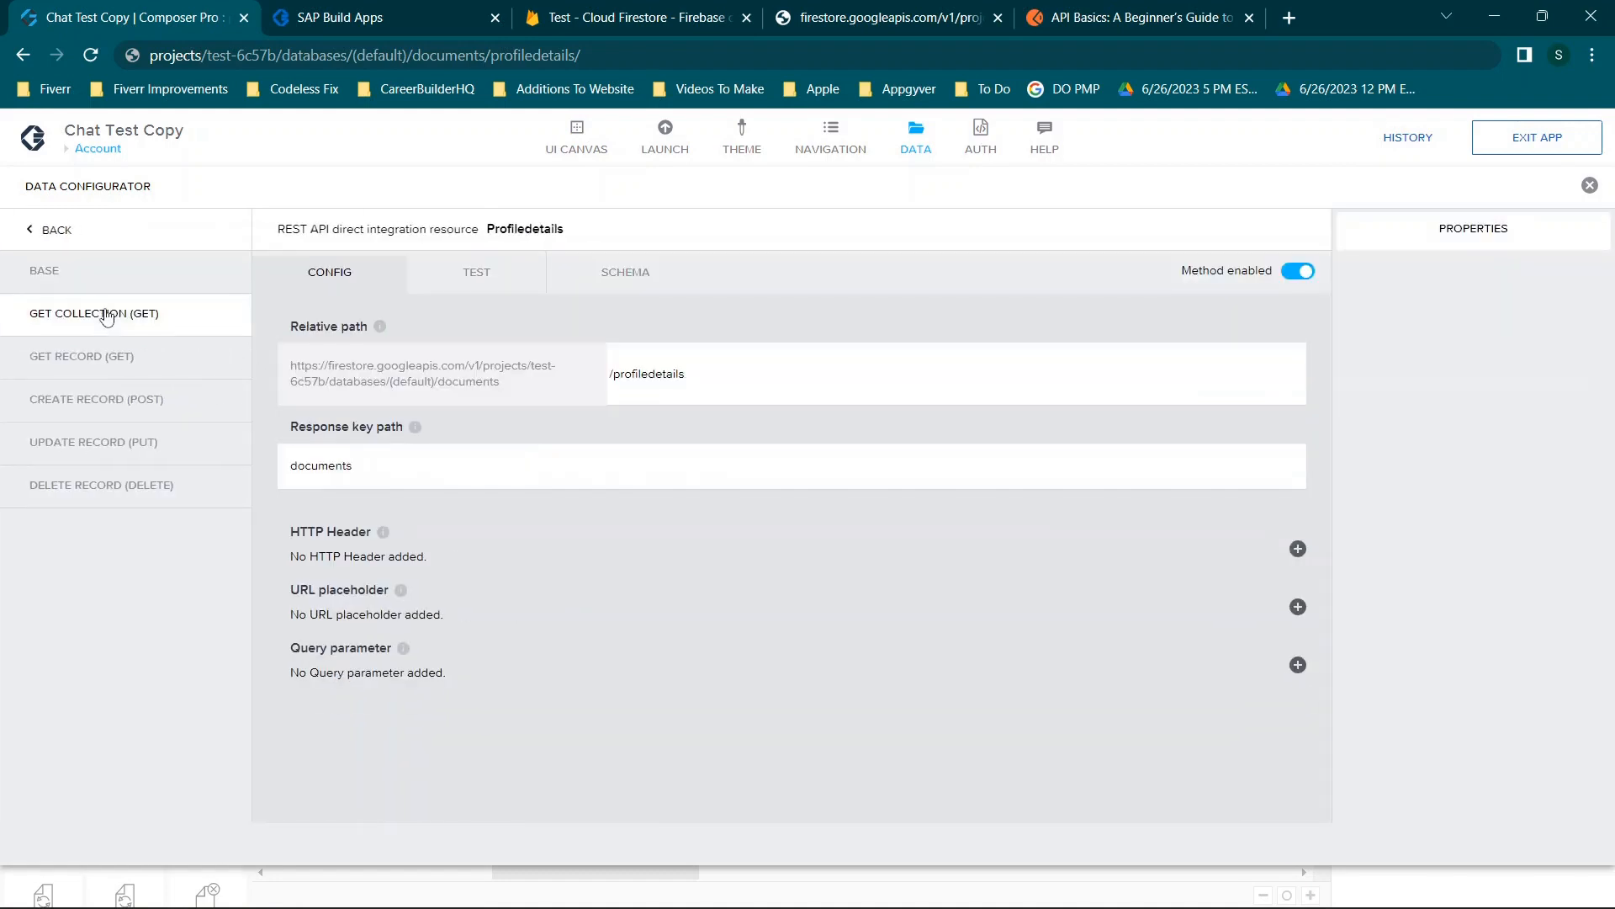
Run the collection test, which returns usernames a and 123, and select the base documents URL.
{"action": "left_click", "coordinate": [490, 281]}
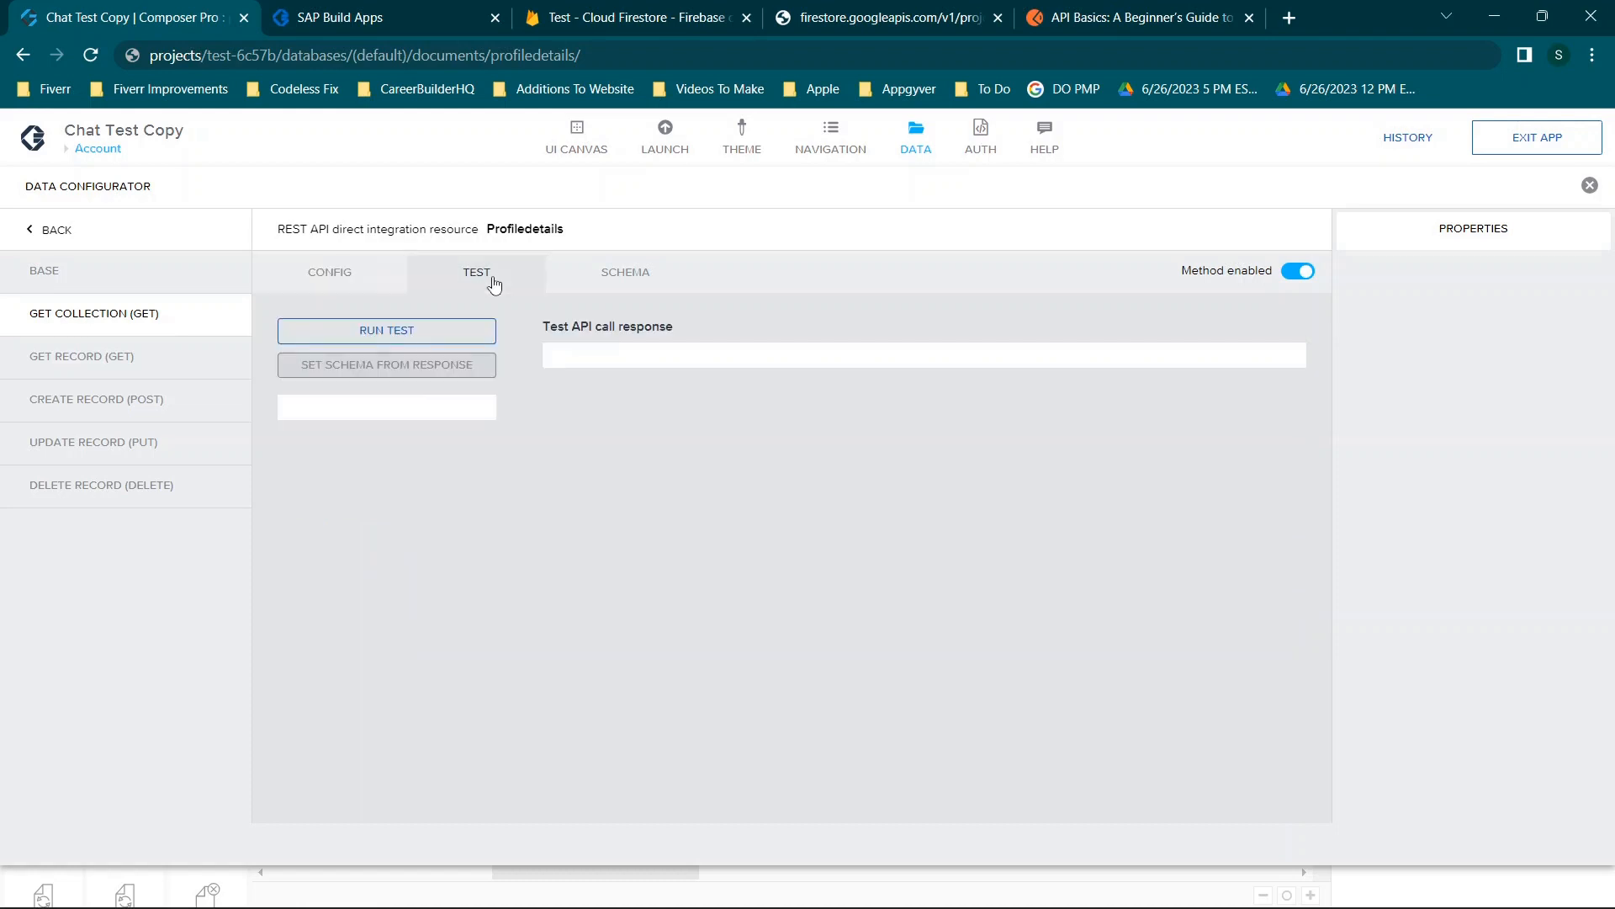
{"action": "left_click", "coordinate": [396, 338]}
{"action": "left_click_drag", "start_coordinate": [561, 362], "coordinate": [719, 791]}
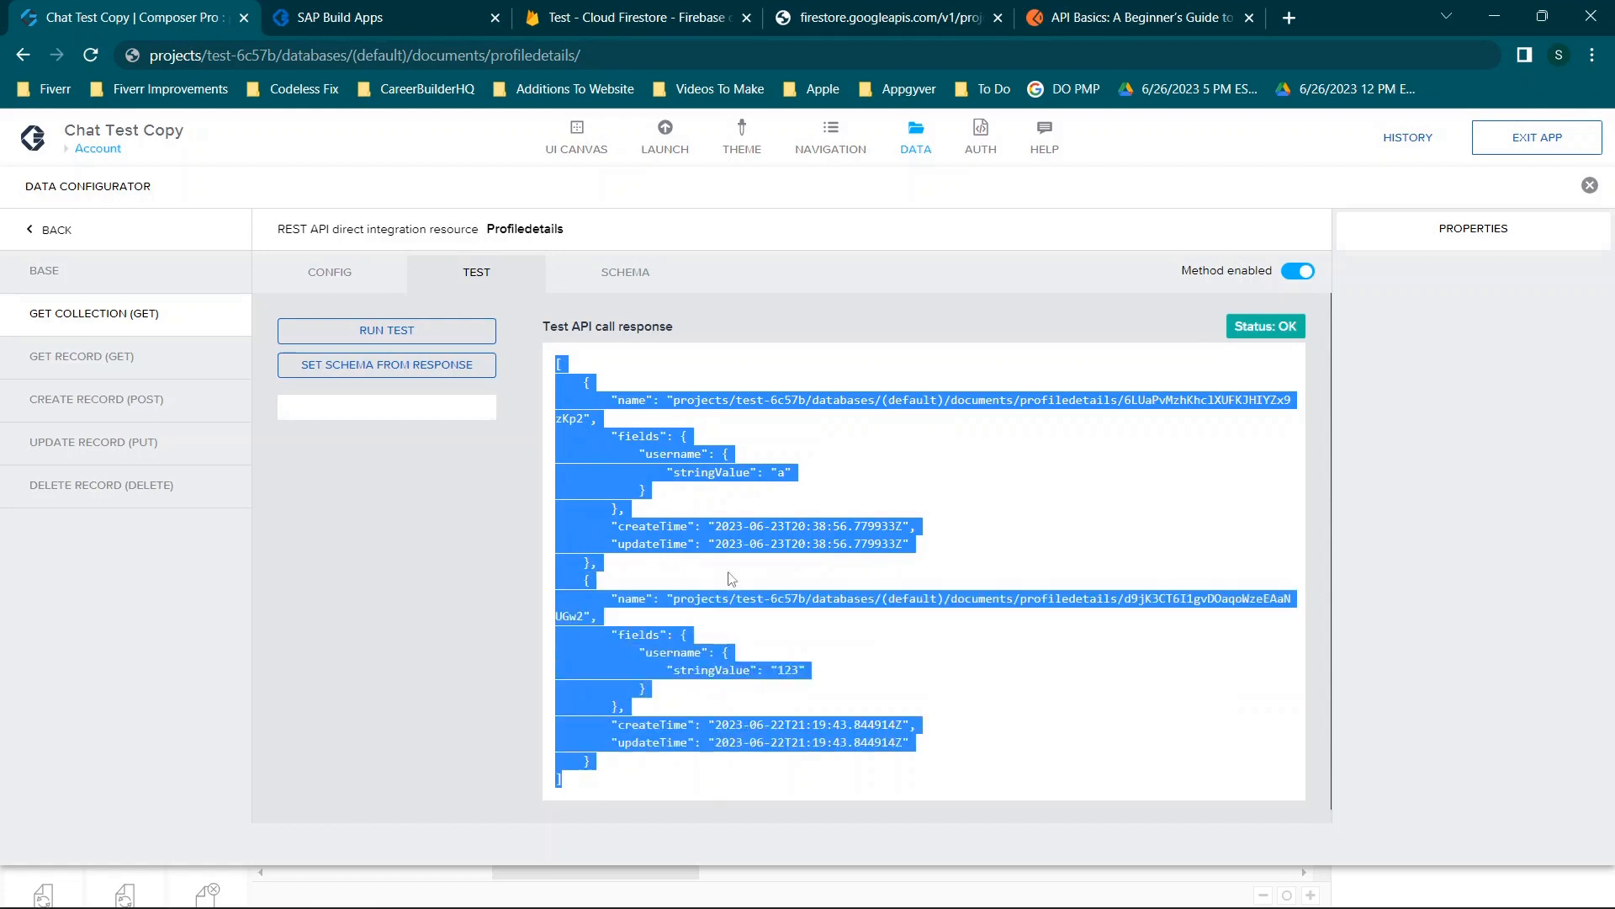
{"action": "left_click", "coordinate": [742, 526]}
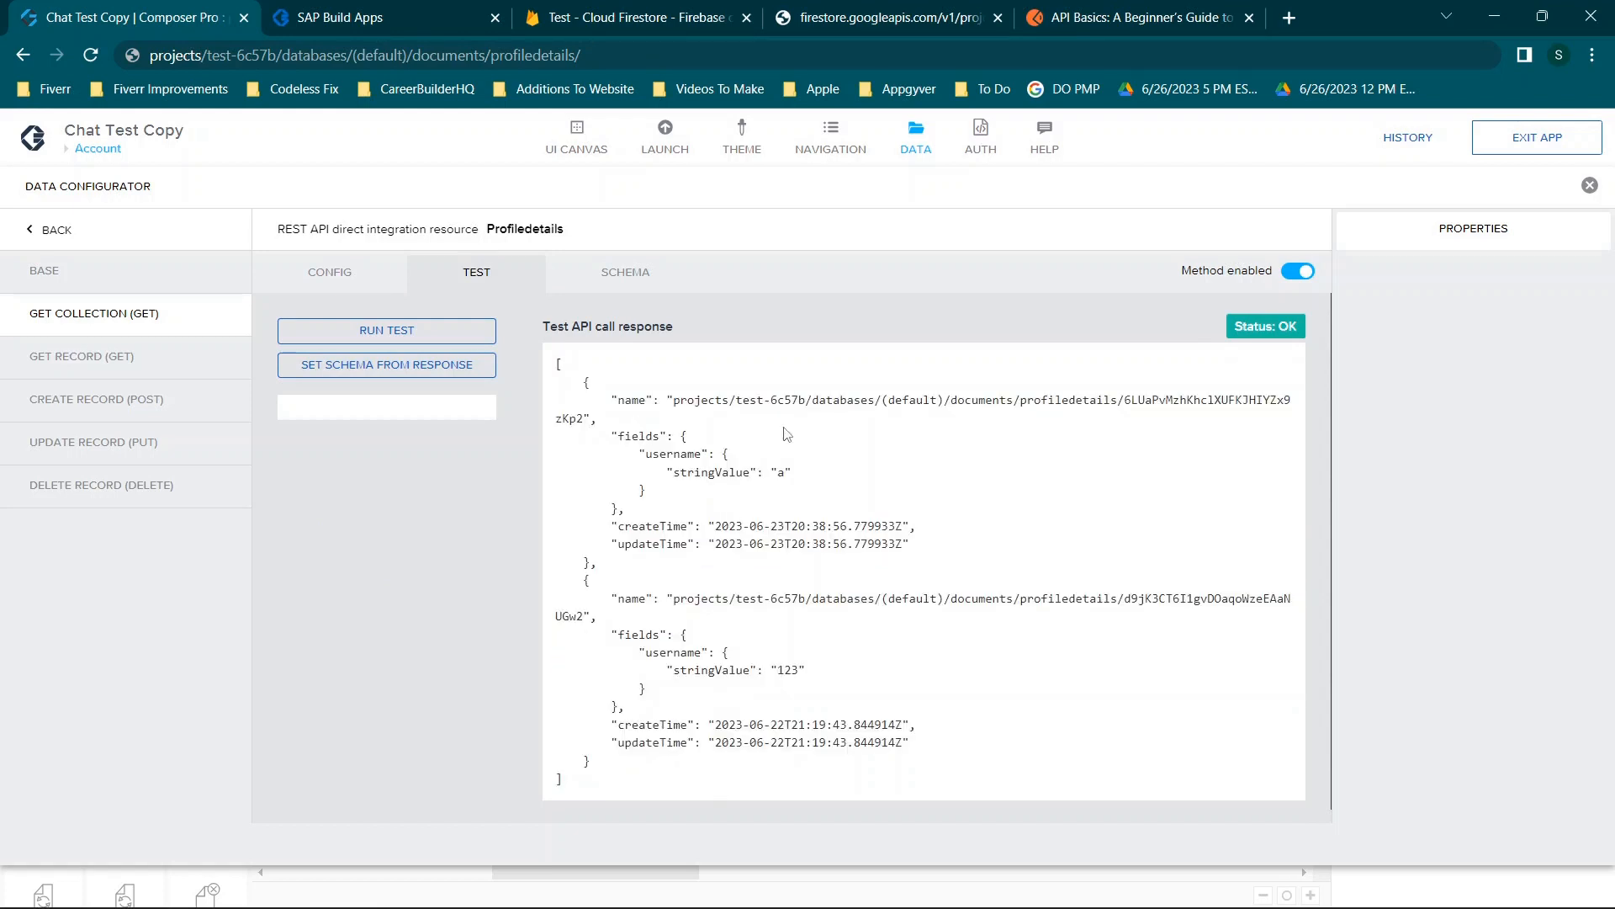
{"action": "left_click", "coordinate": [329, 288]}
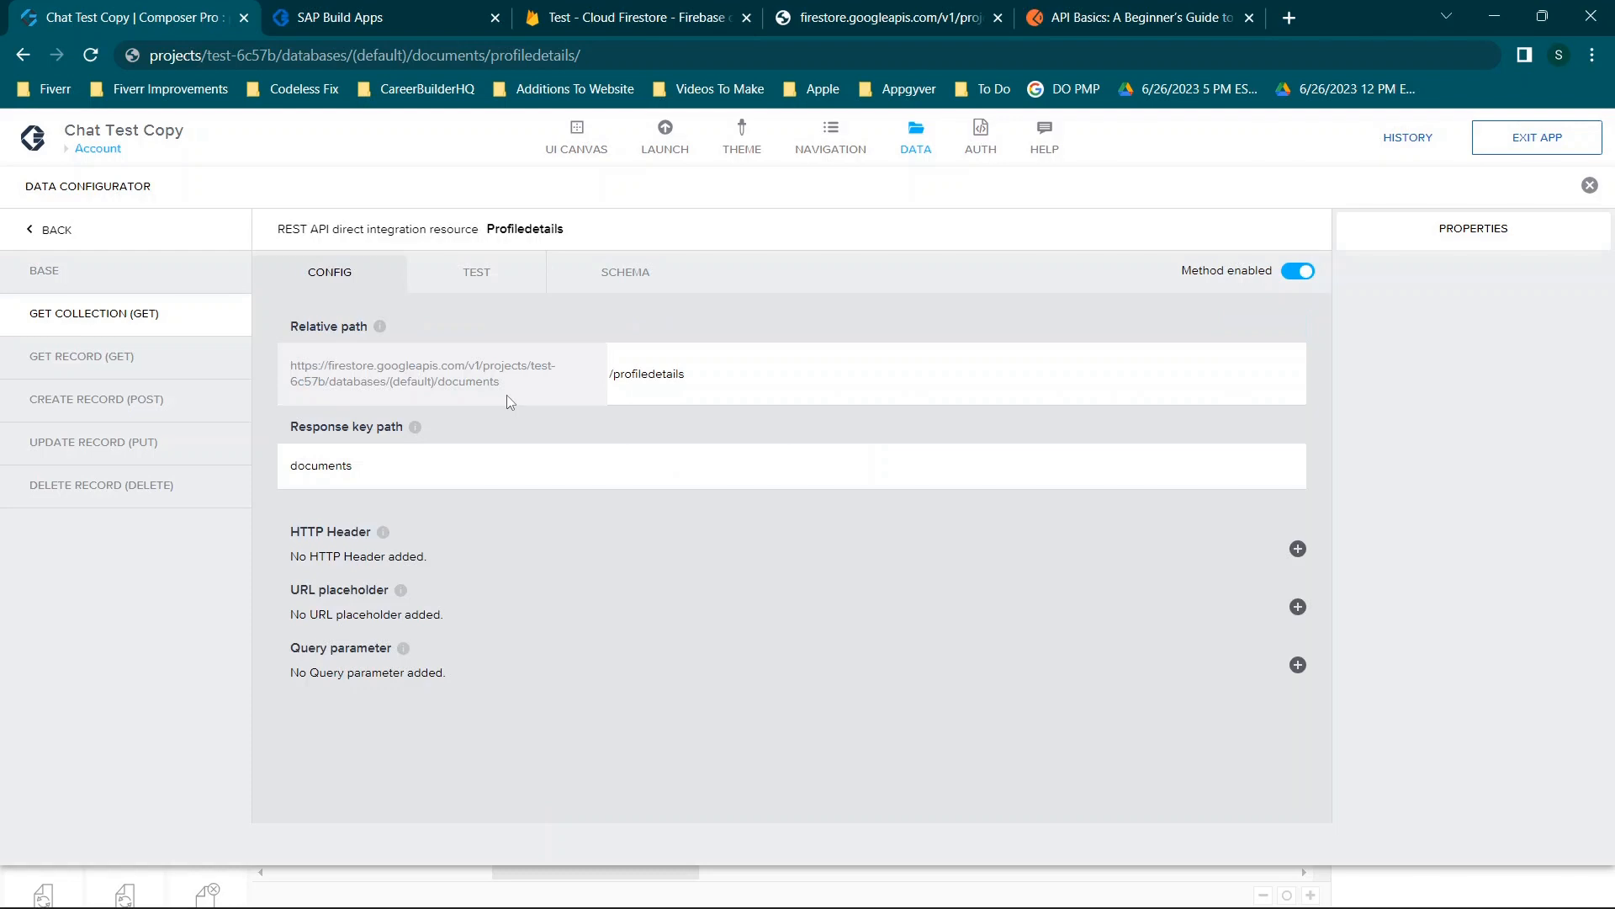
{"action": "left_click_drag", "start_coordinate": [505, 389], "coordinate": [293, 378]}
{"action": "key", "text": "ctrl+c"}
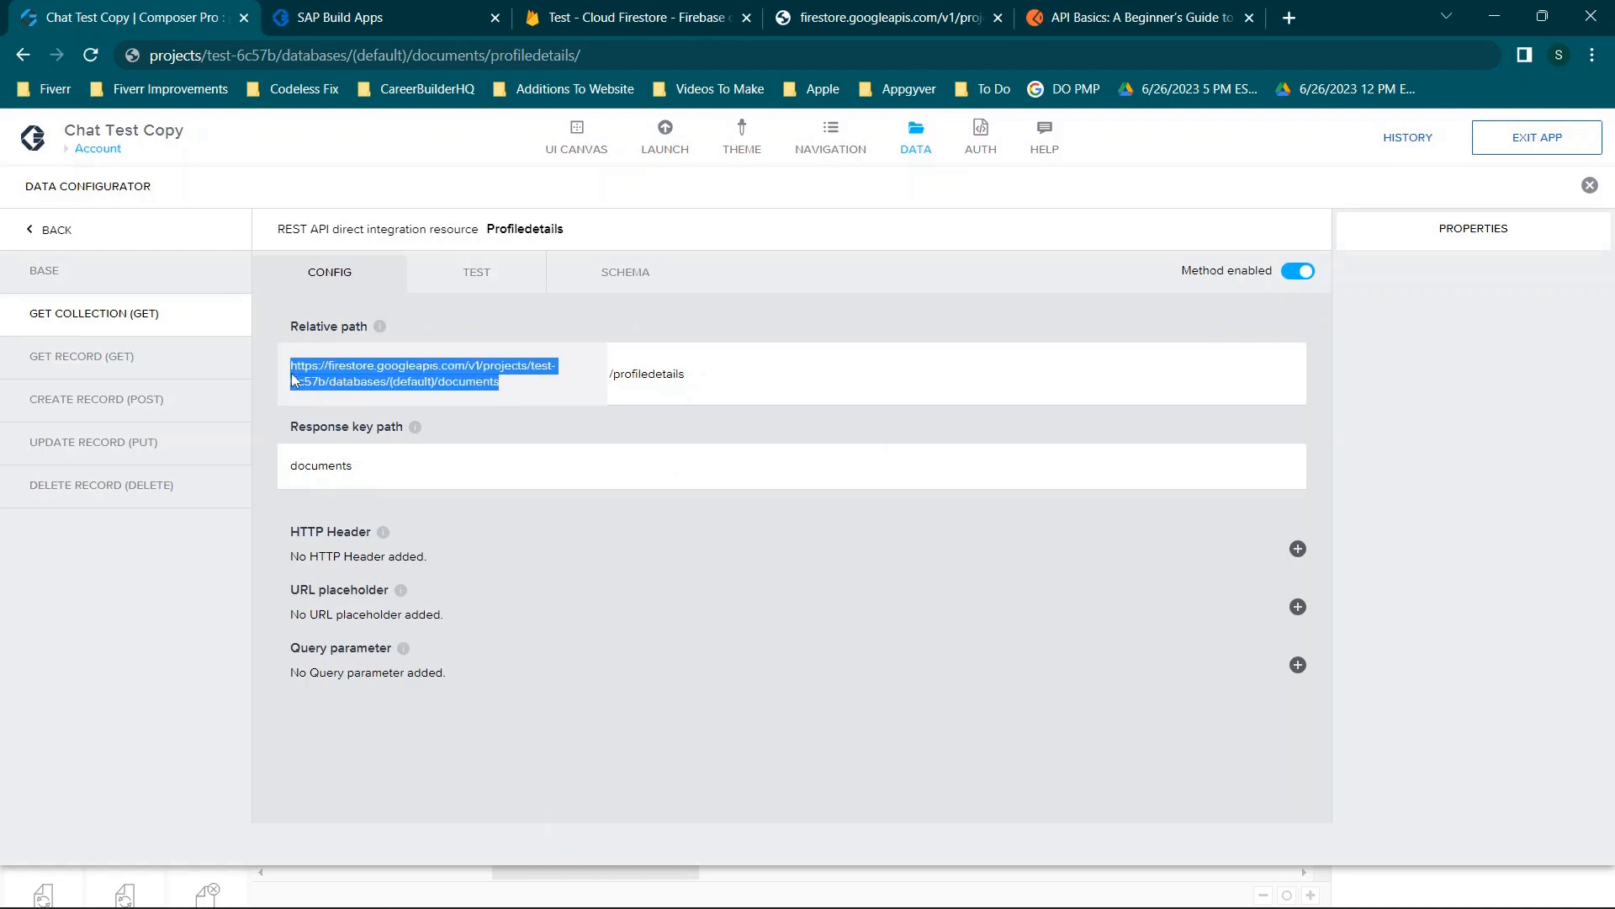
Load the copied base Firestore documents URL in the Firestore tab.
{"action": "left_click", "coordinate": [879, 7]}
{"action": "left_click", "coordinate": [844, 56]}
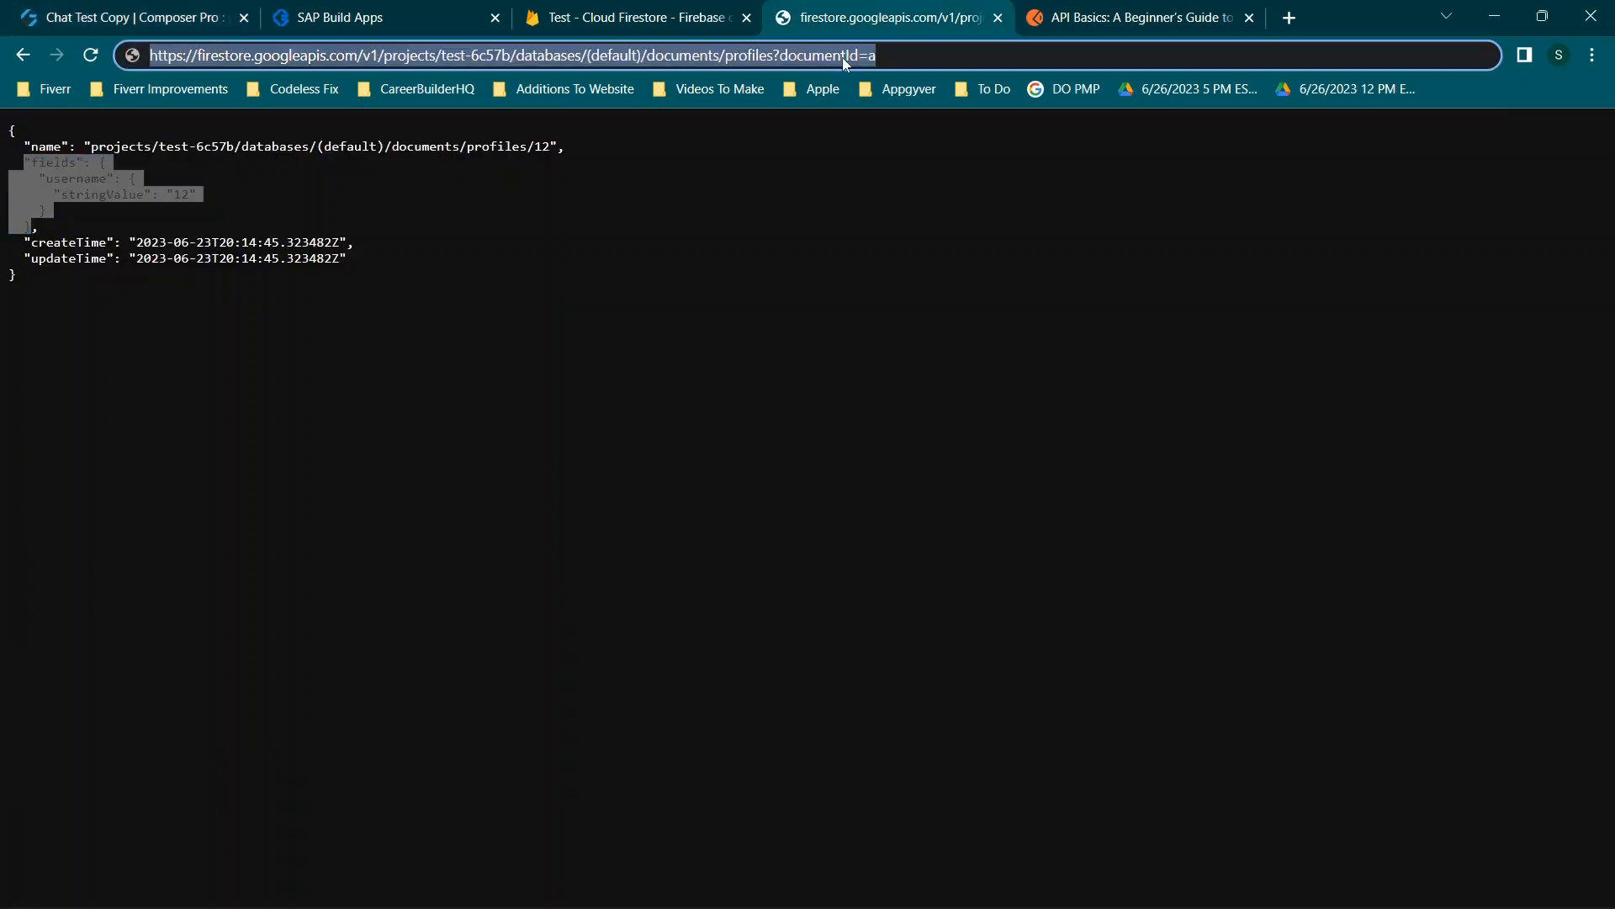
{"action": "key", "text": "ctrl+v"}
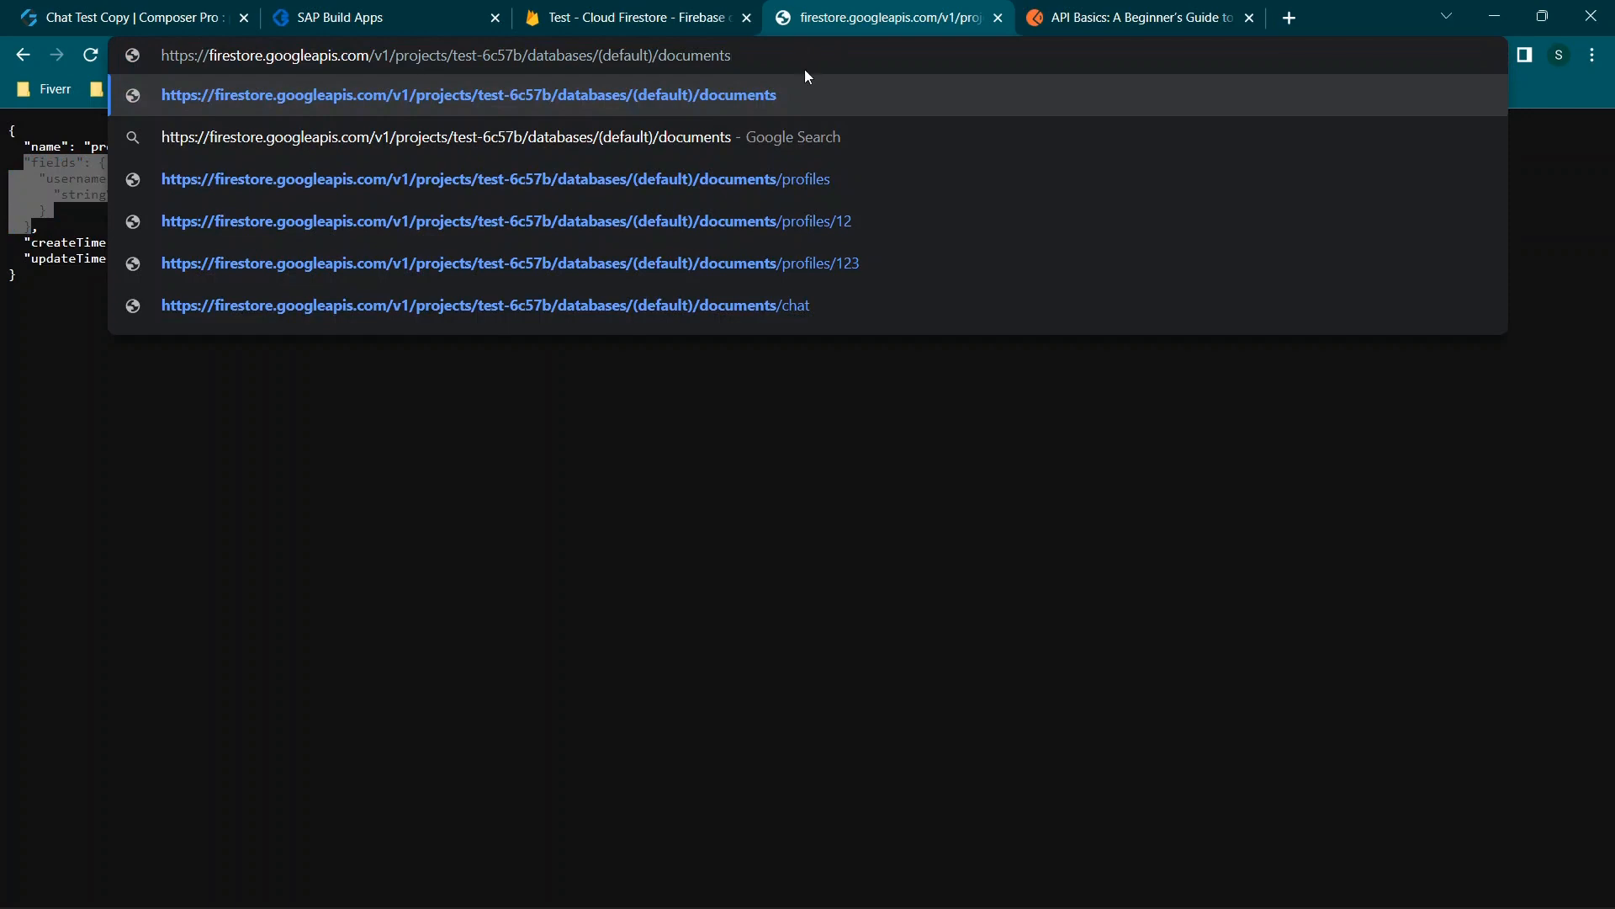
{"action": "key", "text": "Return"}
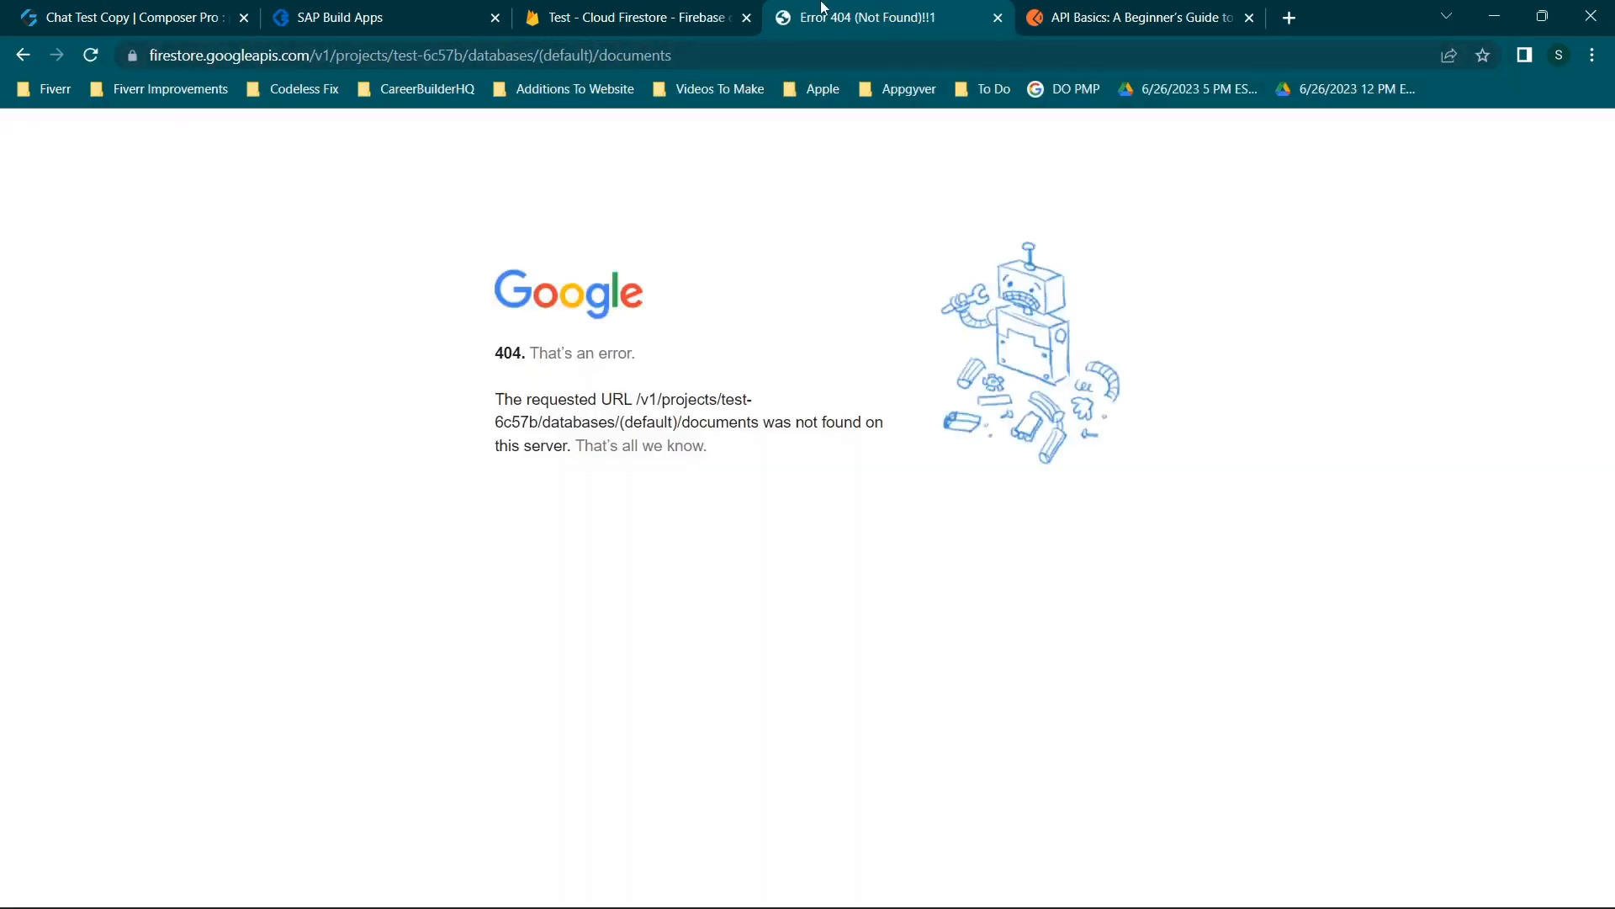
{"action": "left_click", "coordinate": [171, 9]}
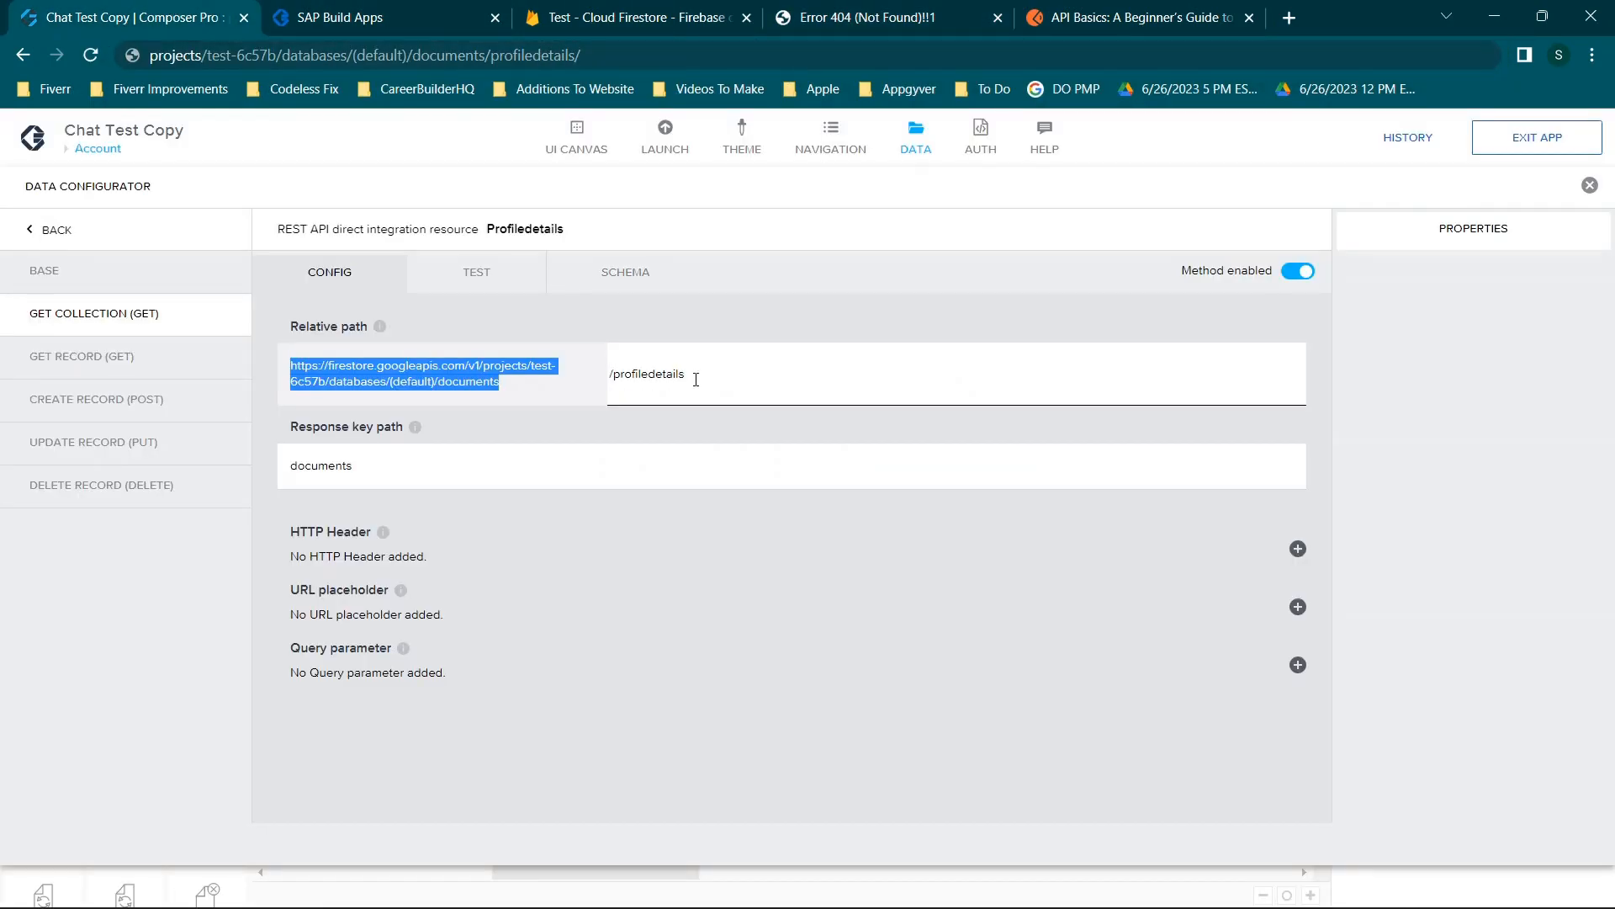
Append /profiledetails to the address and remove the doubled slash to list both profile documents.
{"action": "left_click_drag", "start_coordinate": [693, 375], "coordinate": [554, 413]}
{"action": "key", "text": "ctrl+c"}
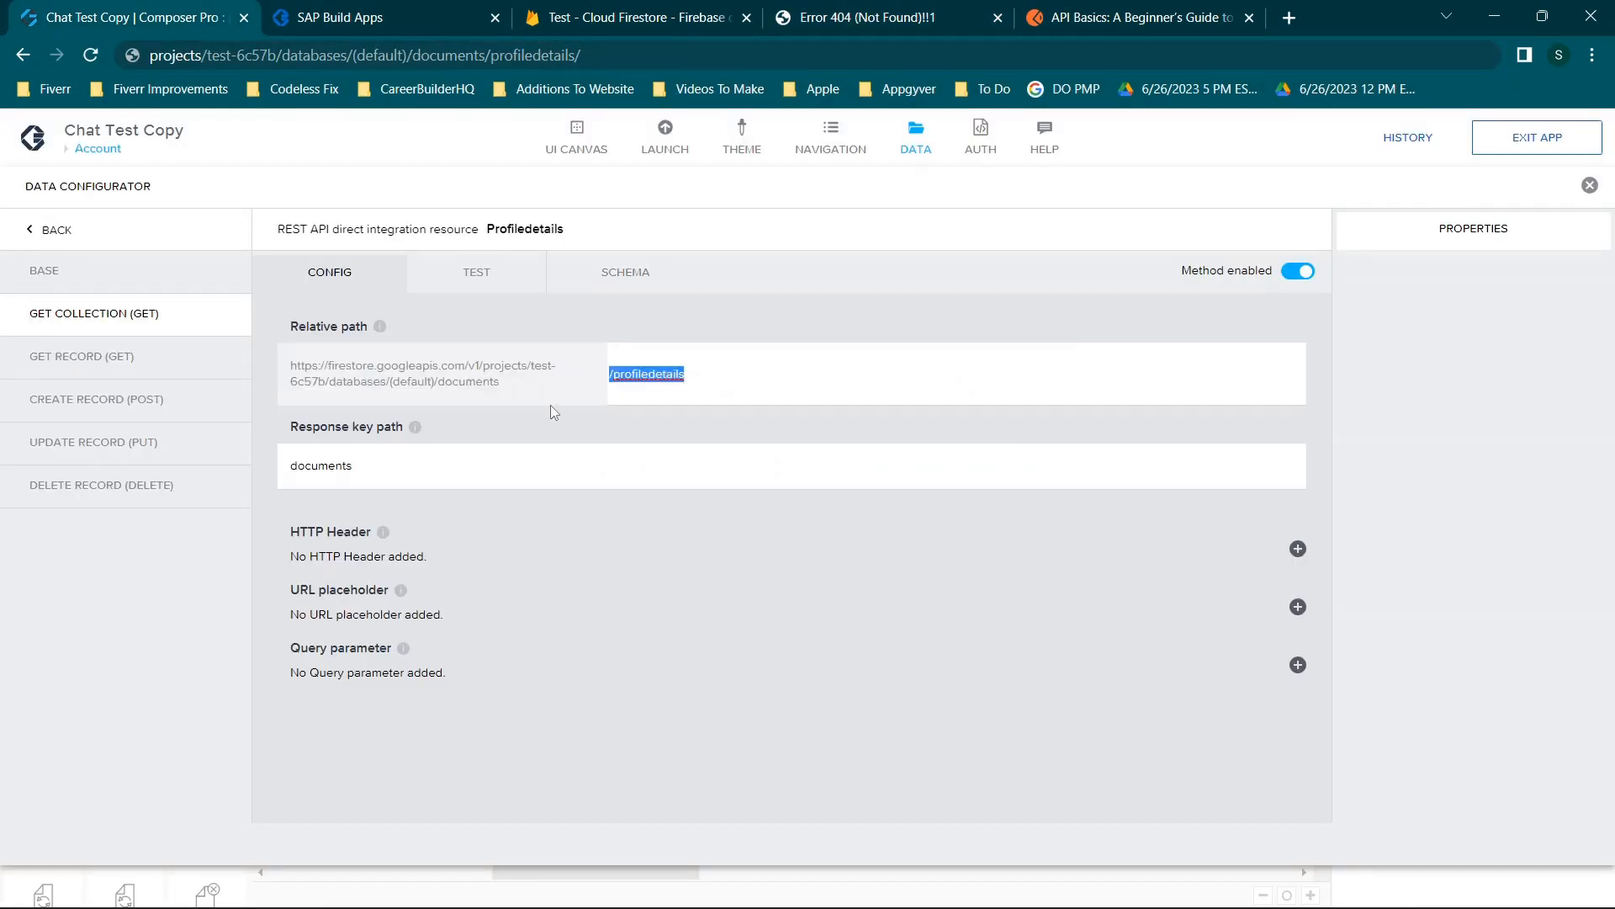
{"action": "left_click", "coordinate": [846, 8]}
{"action": "left_click", "coordinate": [766, 53]}
{"action": "left_click", "coordinate": [766, 53]}
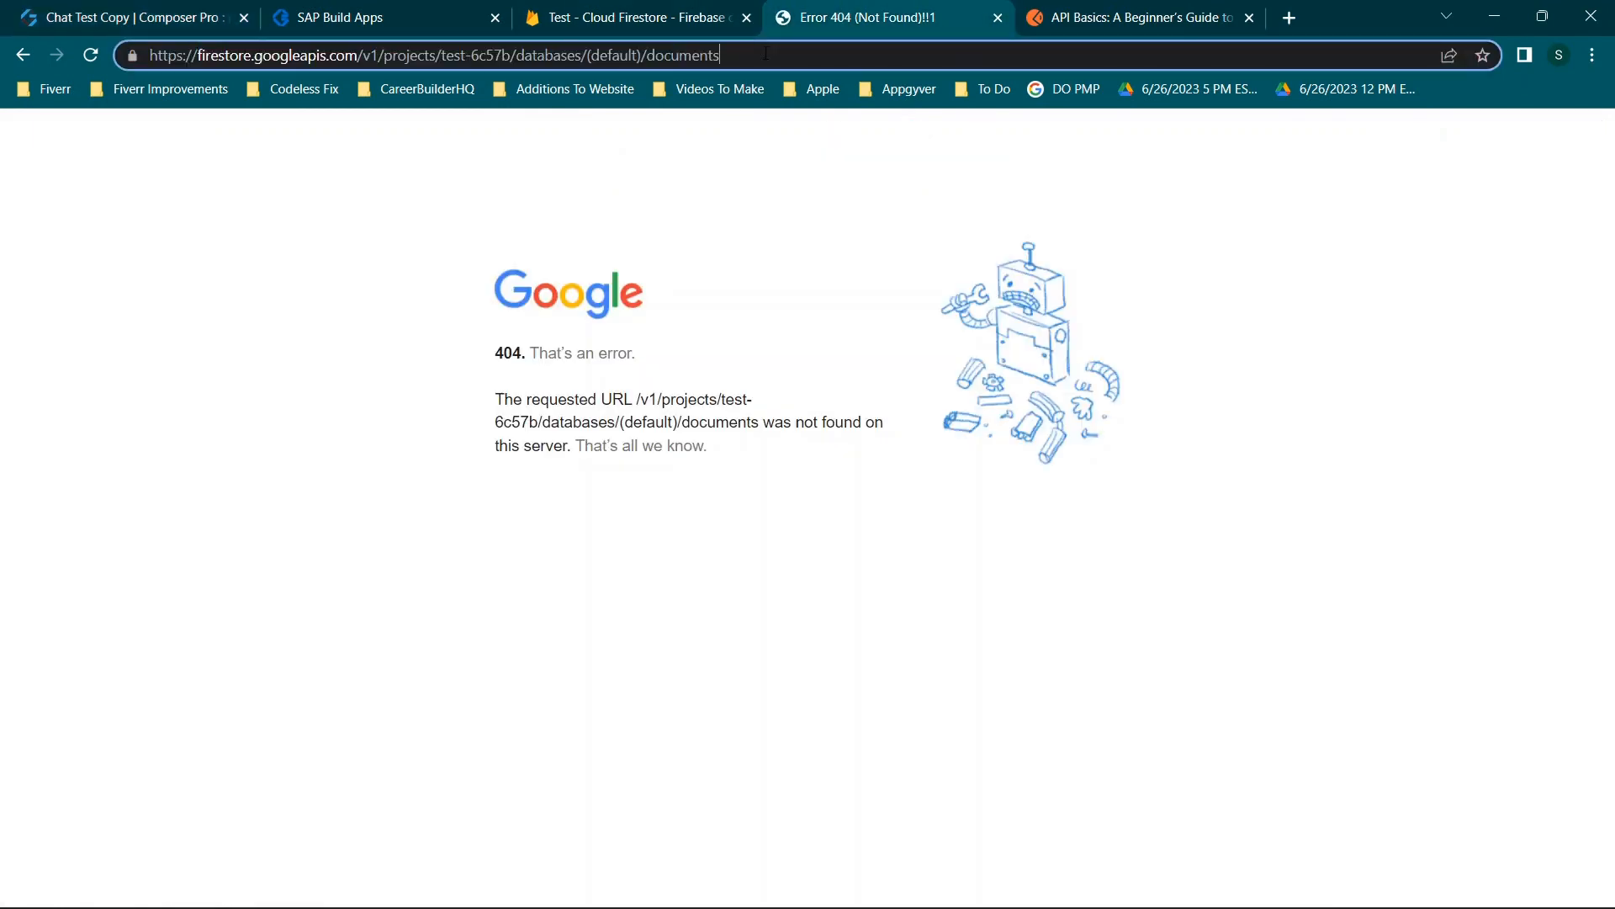
{"action": "type", "text": "/"}
{"action": "key", "text": "ctrl+v"}
{"action": "key", "text": "Return"}
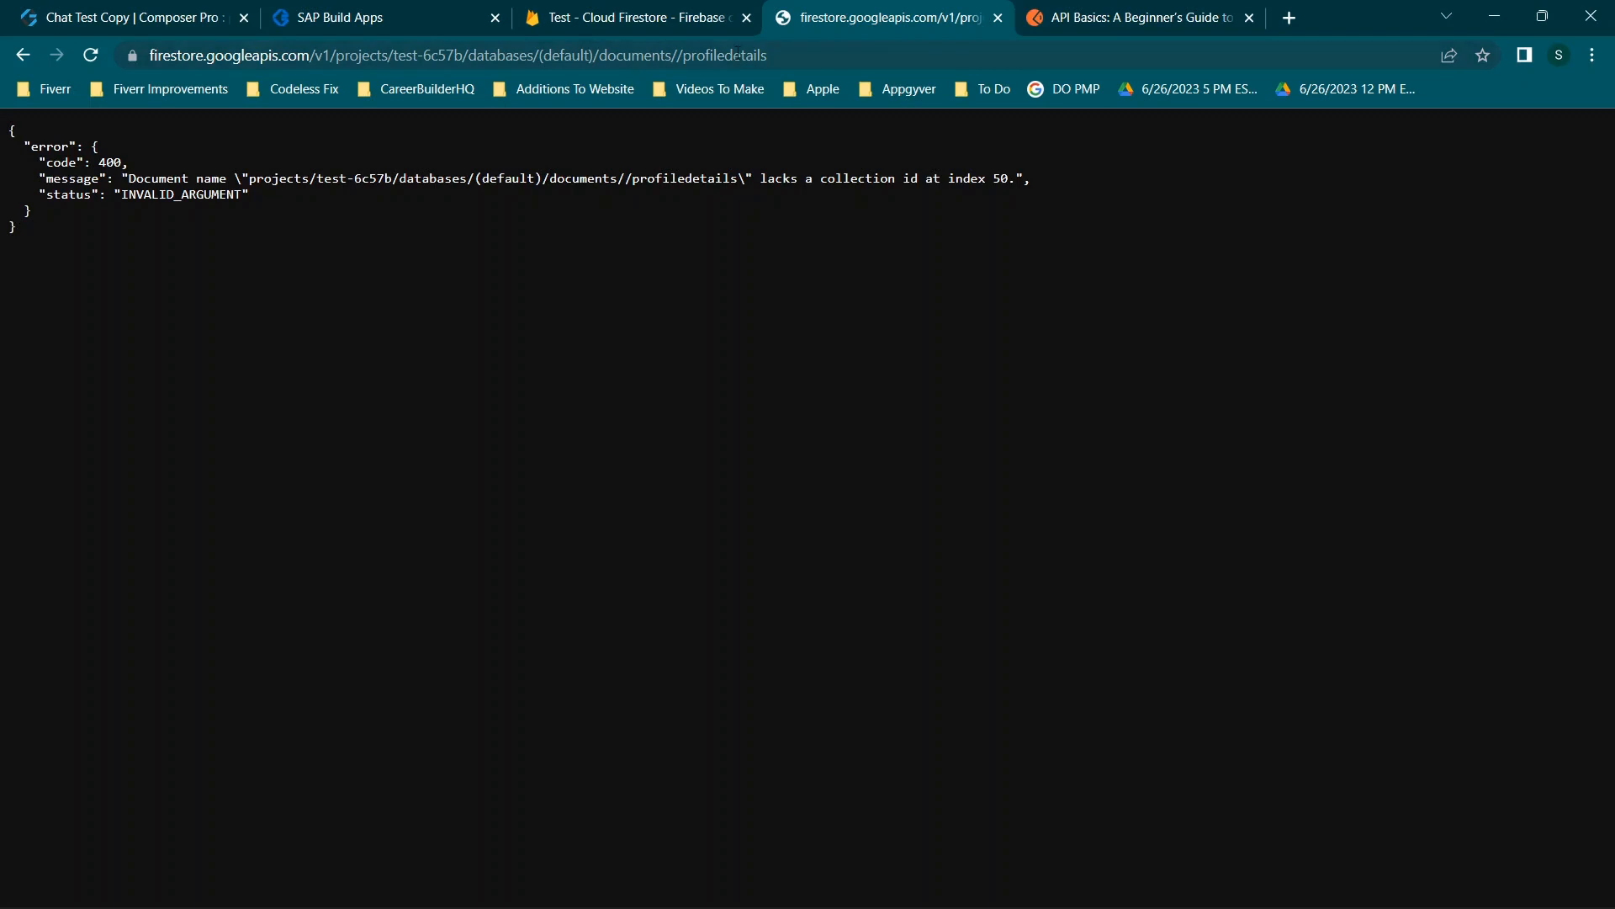
{"action": "left_click", "coordinate": [764, 55]}
{"action": "left_click", "coordinate": [720, 55]}
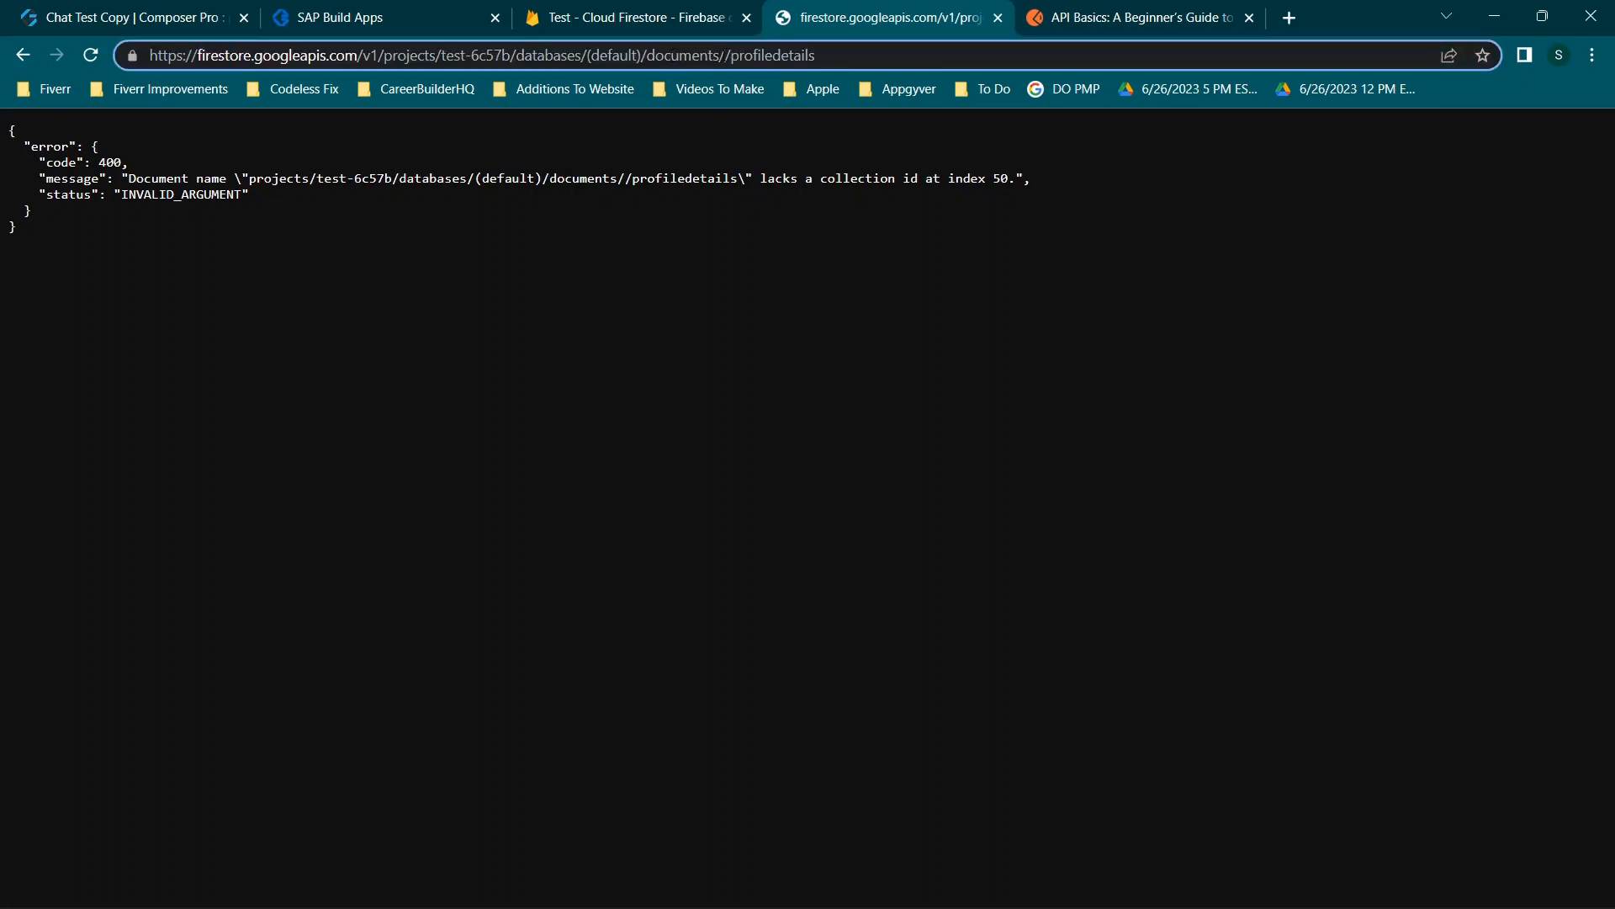
{"action": "key", "text": "BackSpace"}
{"action": "key", "text": "Return"}
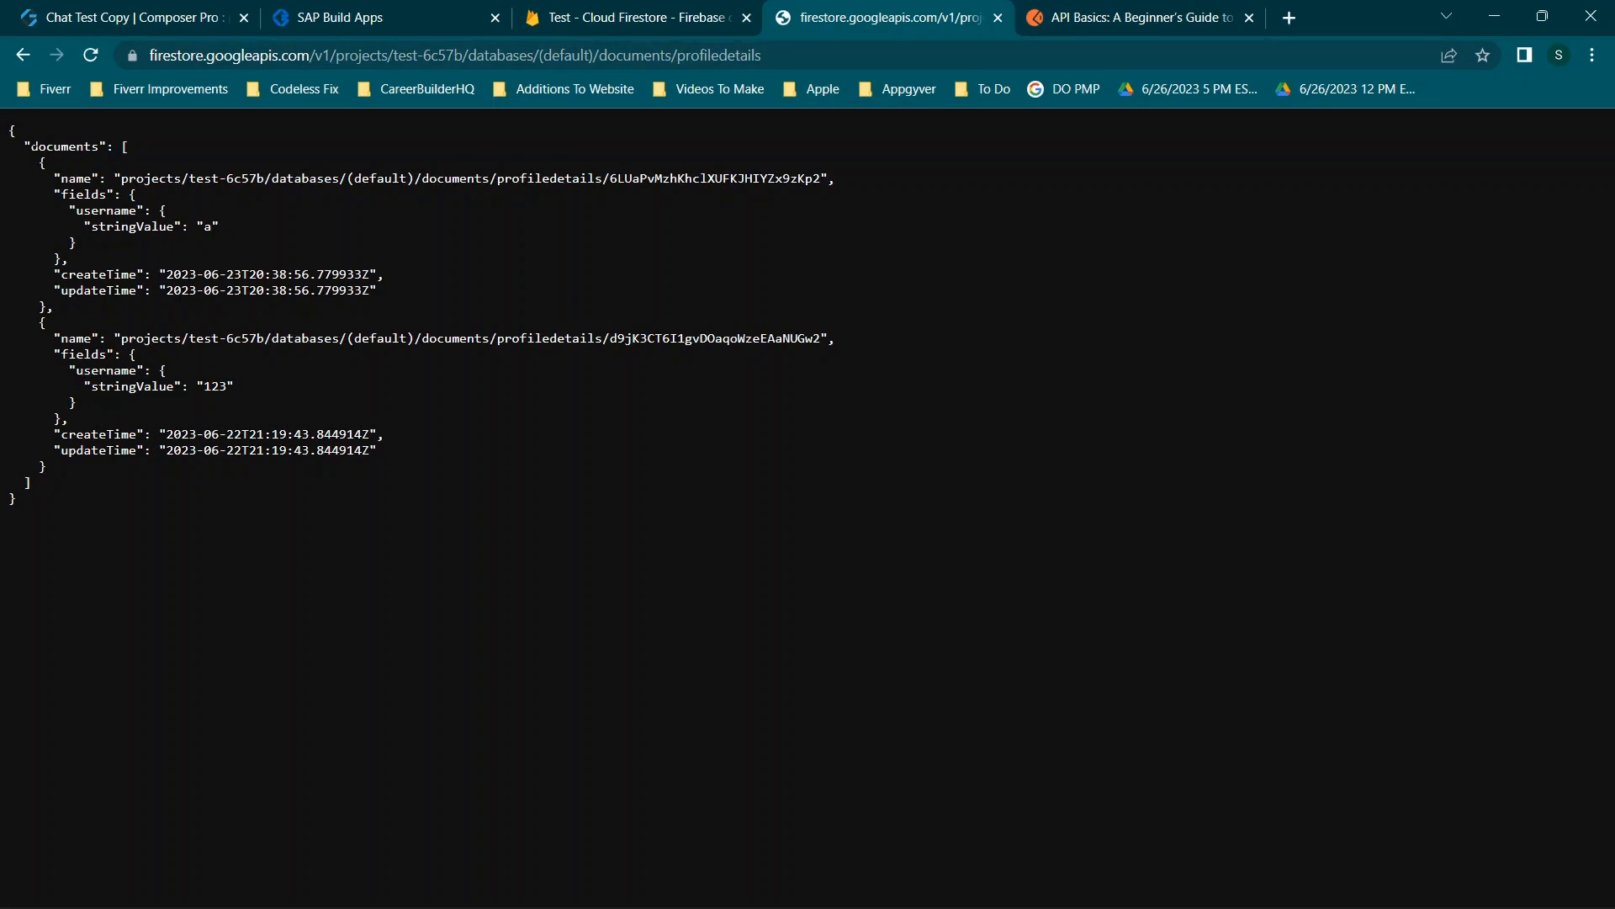
{"action": "left_click", "coordinate": [181, 8]}
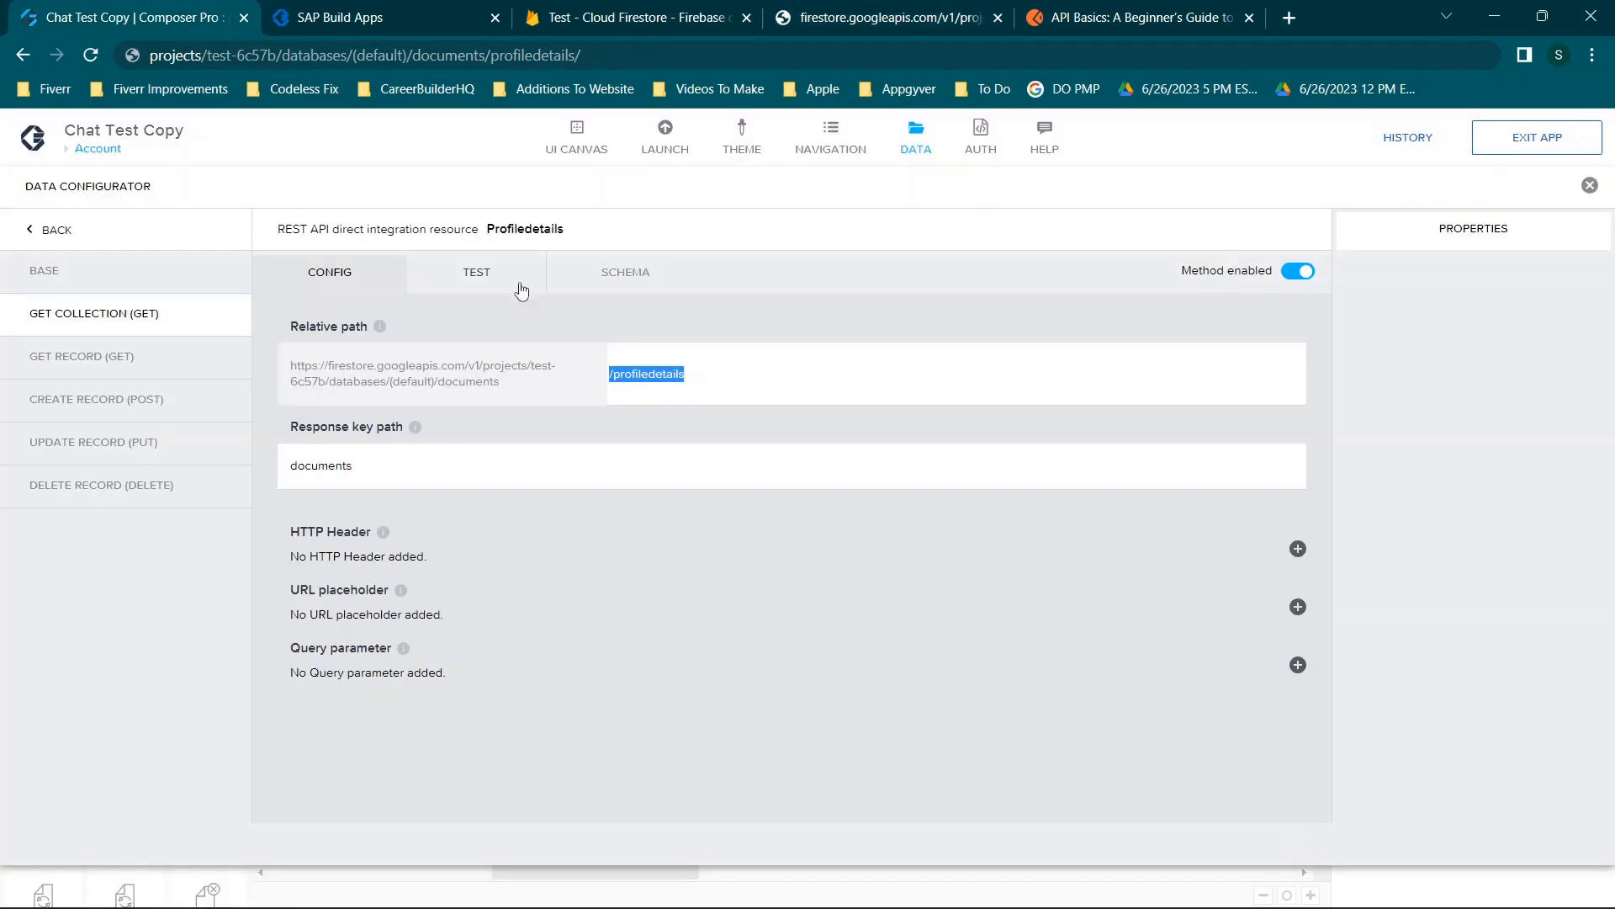
Set the Profiledetails Get Collection schema from the test response and check its fields/username property.
{"action": "left_click", "coordinate": [507, 271]}
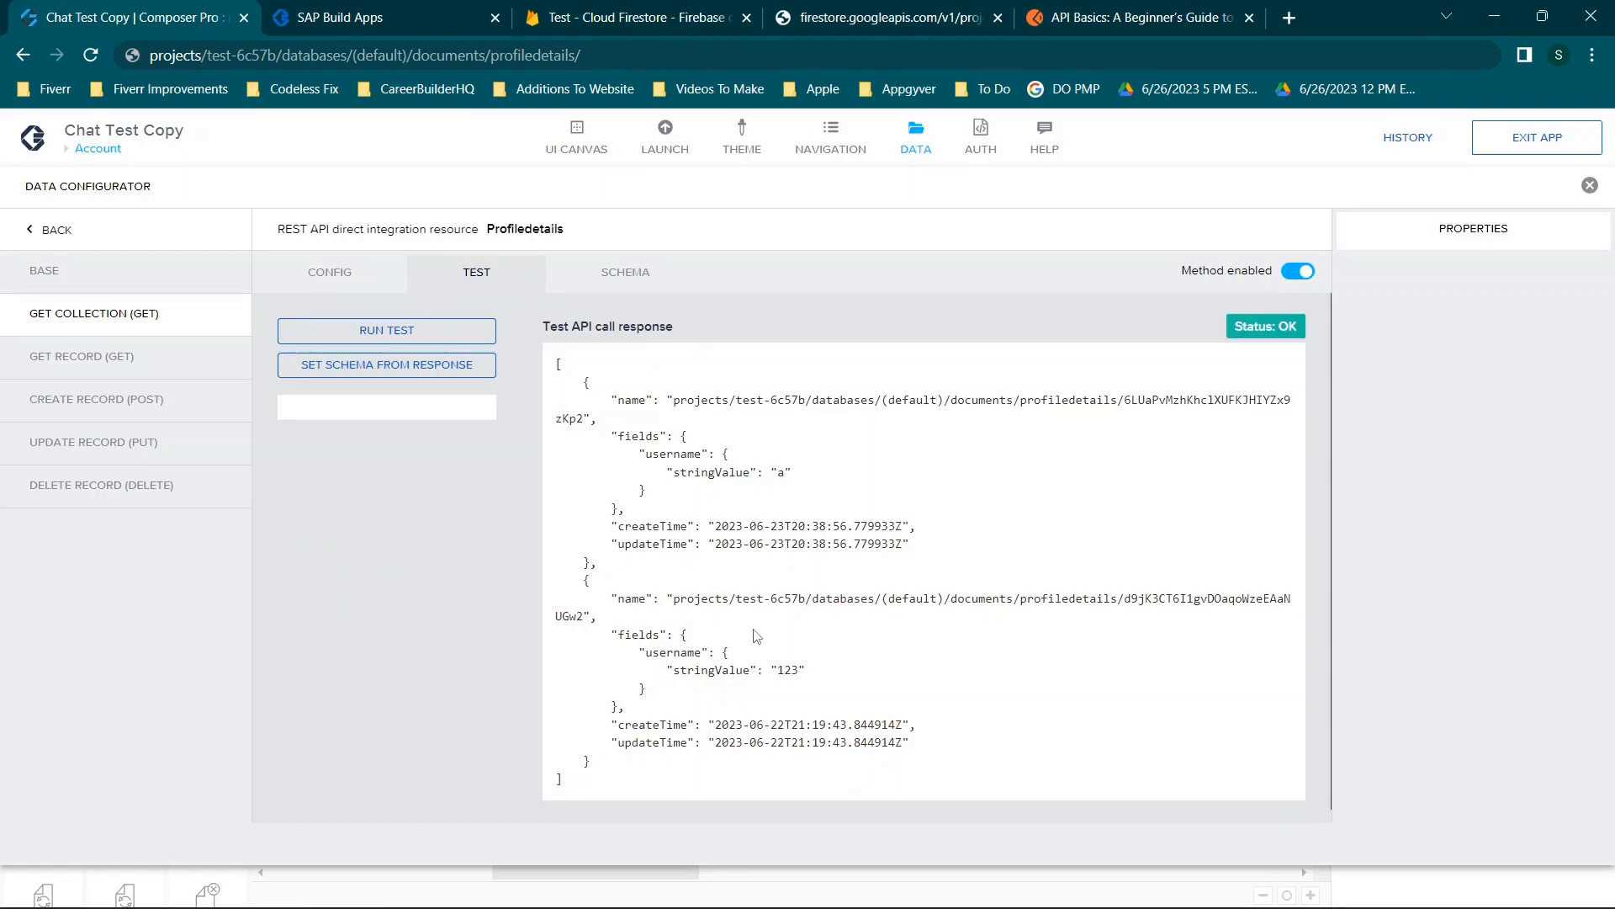
{"action": "left_click", "coordinate": [409, 375]}
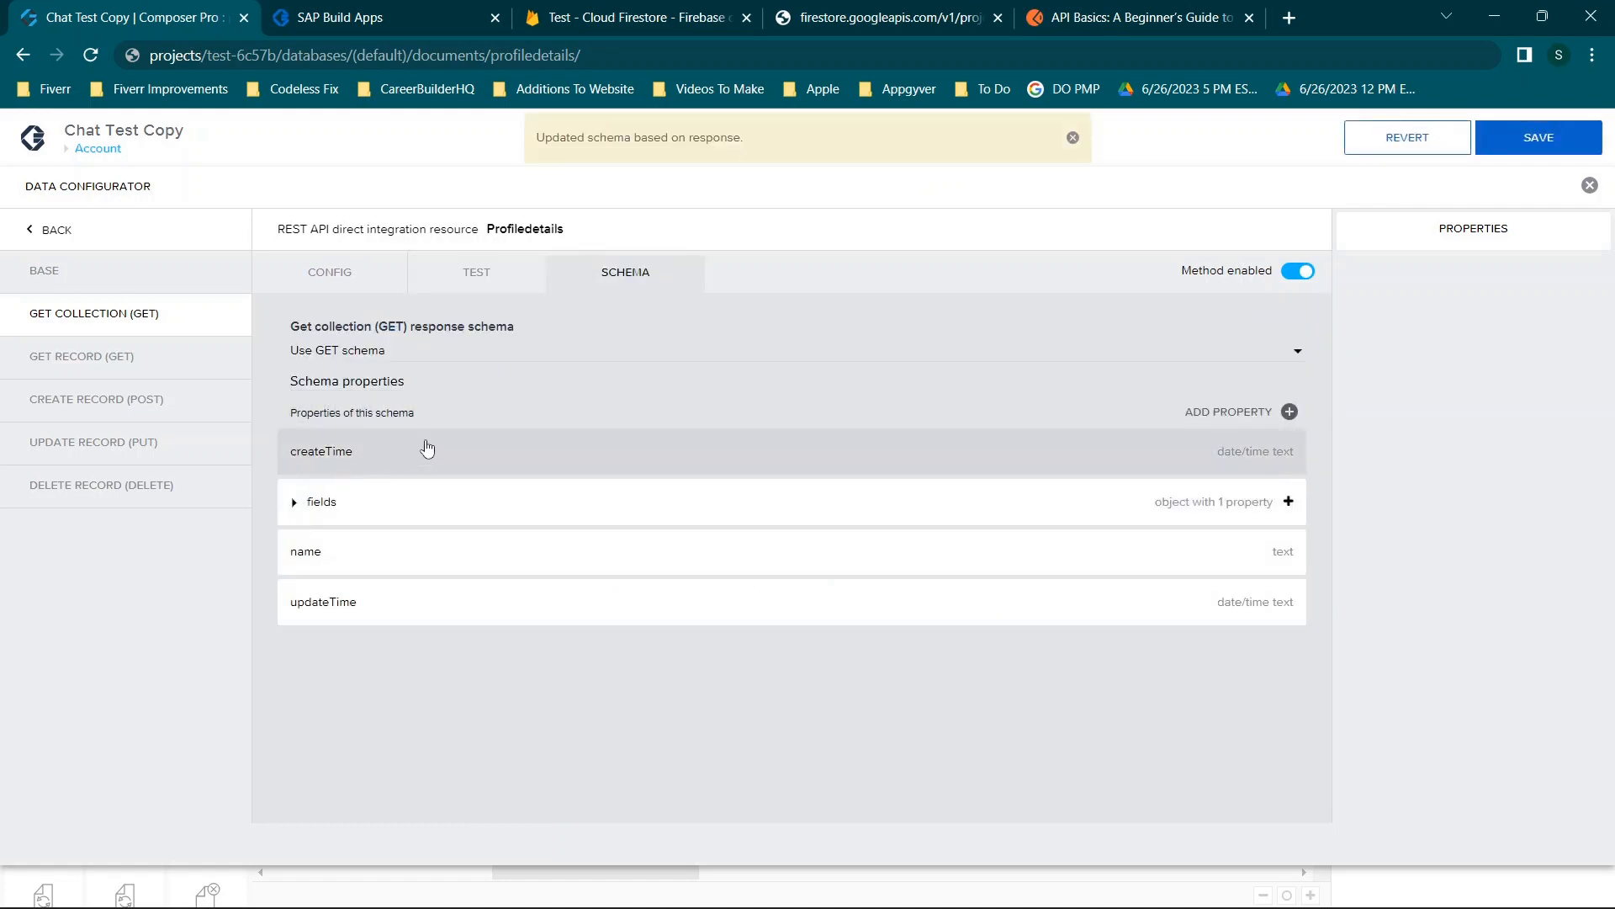
{"action": "left_click", "coordinate": [295, 505]}
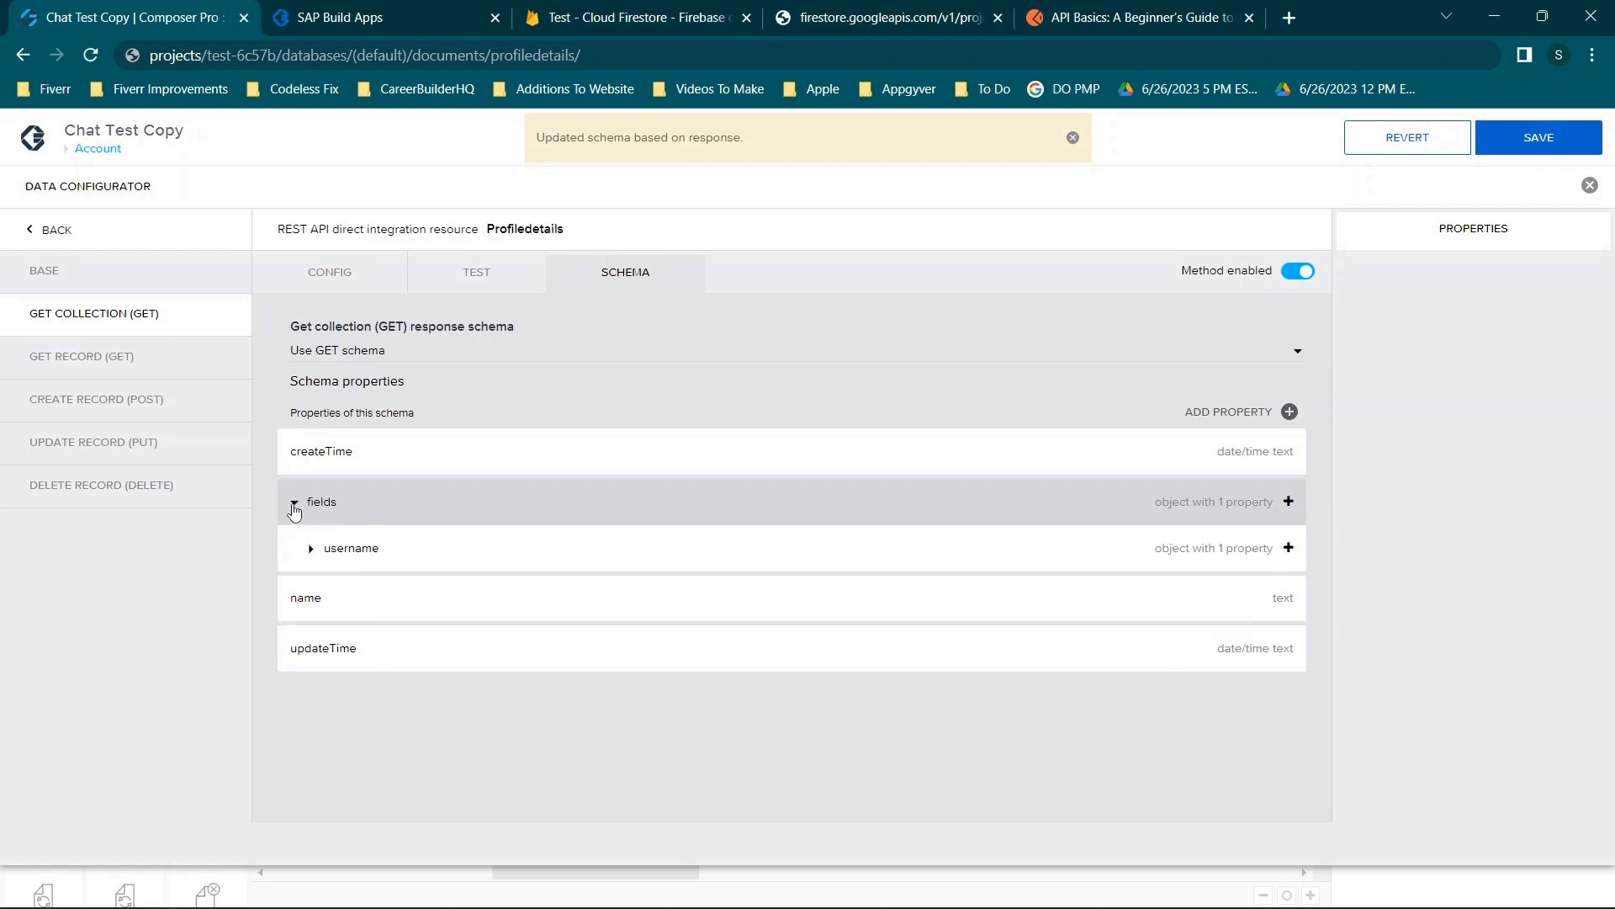
{"action": "left_click", "coordinate": [326, 545]}
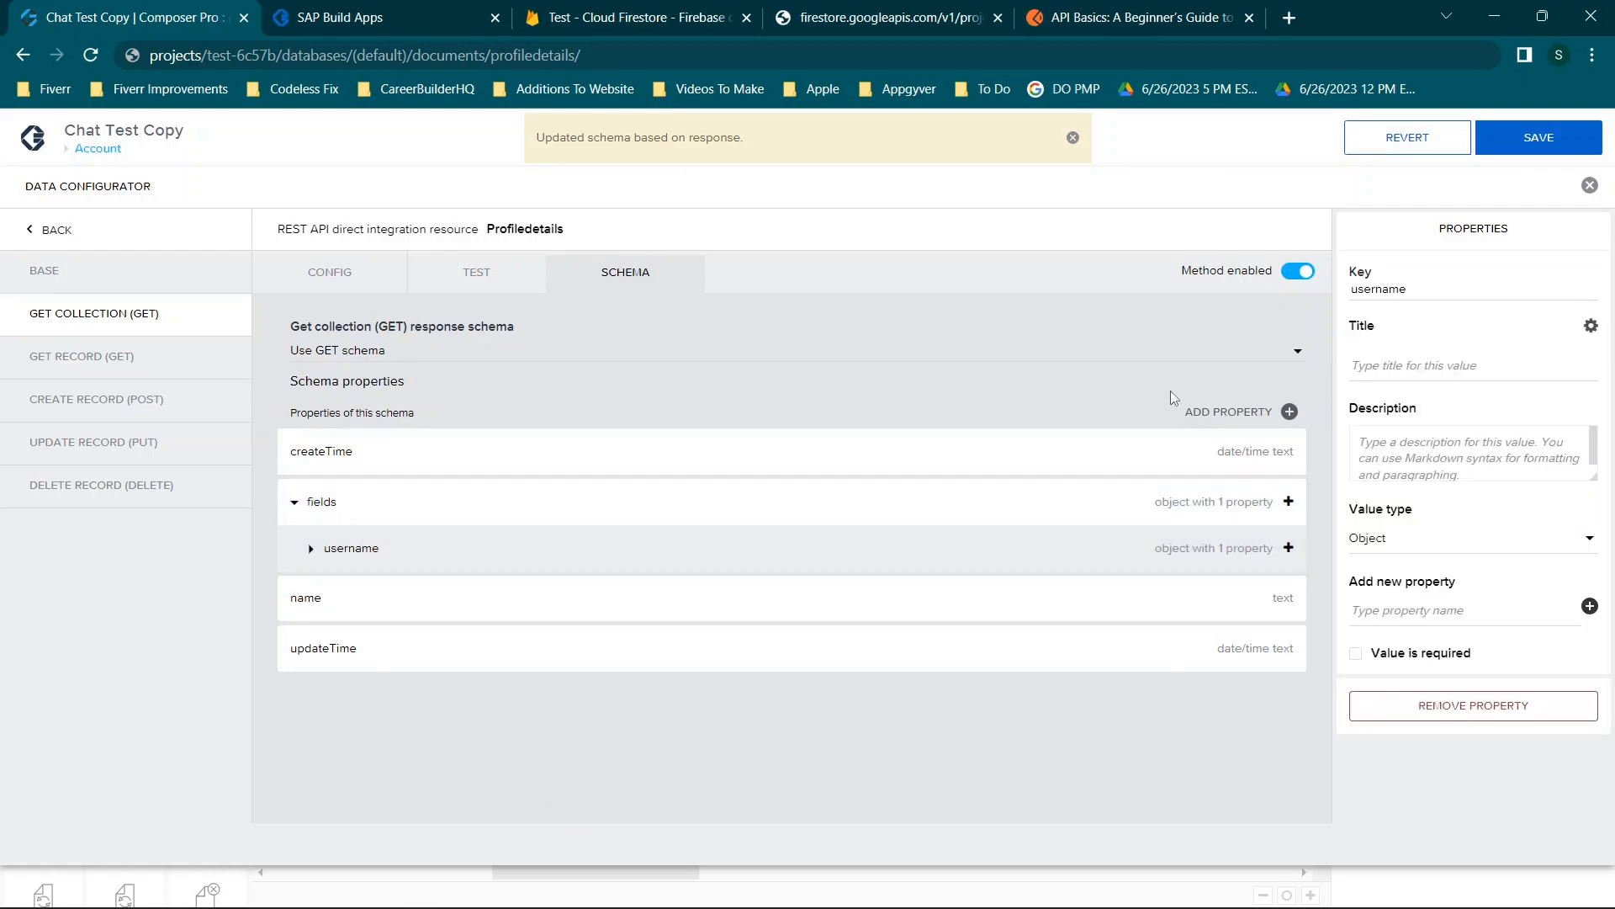
{"action": "left_click", "coordinate": [1590, 186]}
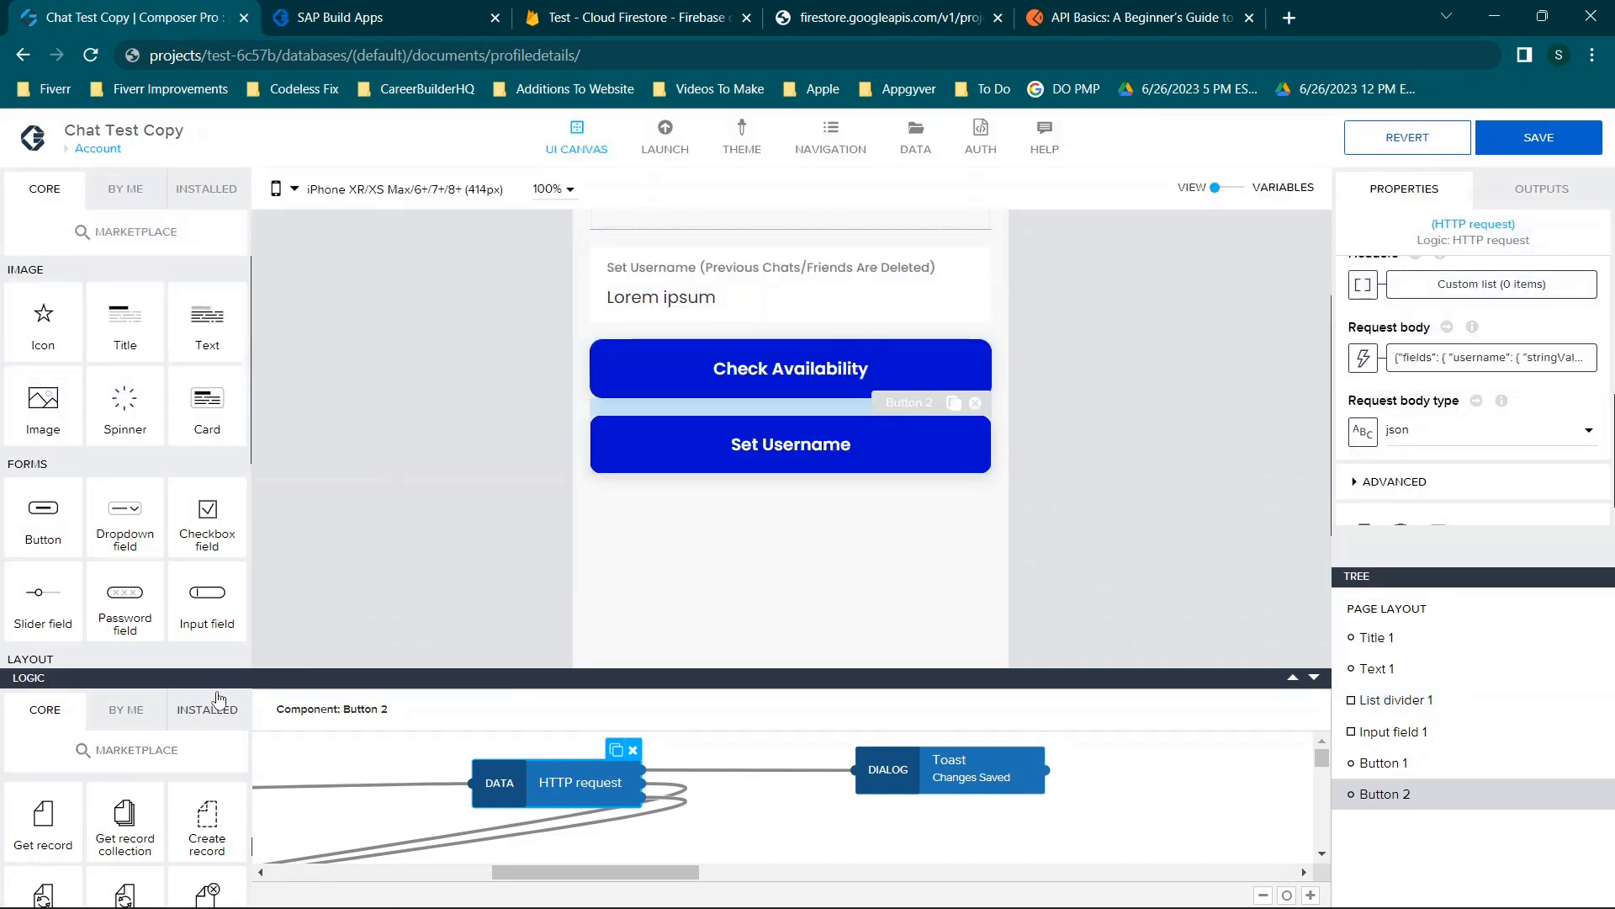
Add a Set app variable node and wire the HTTP request's output into it.
{"action": "left_click", "coordinate": [1296, 677]}
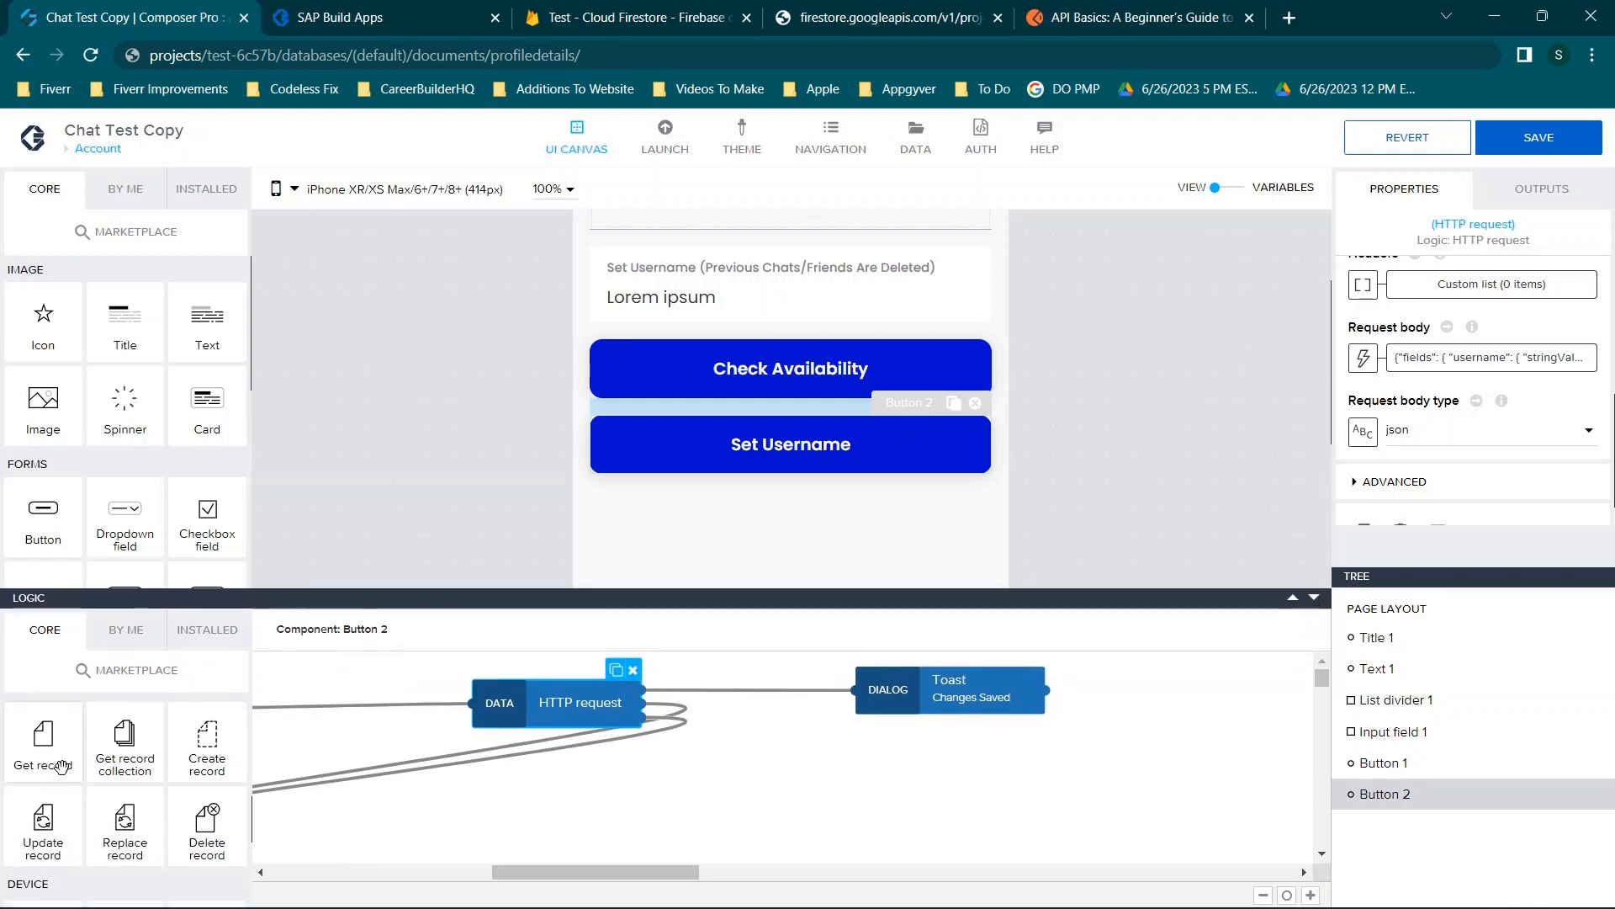
{"action": "scroll", "coordinate": [70, 755], "scroll_direction": "down", "scroll_amount": 8}
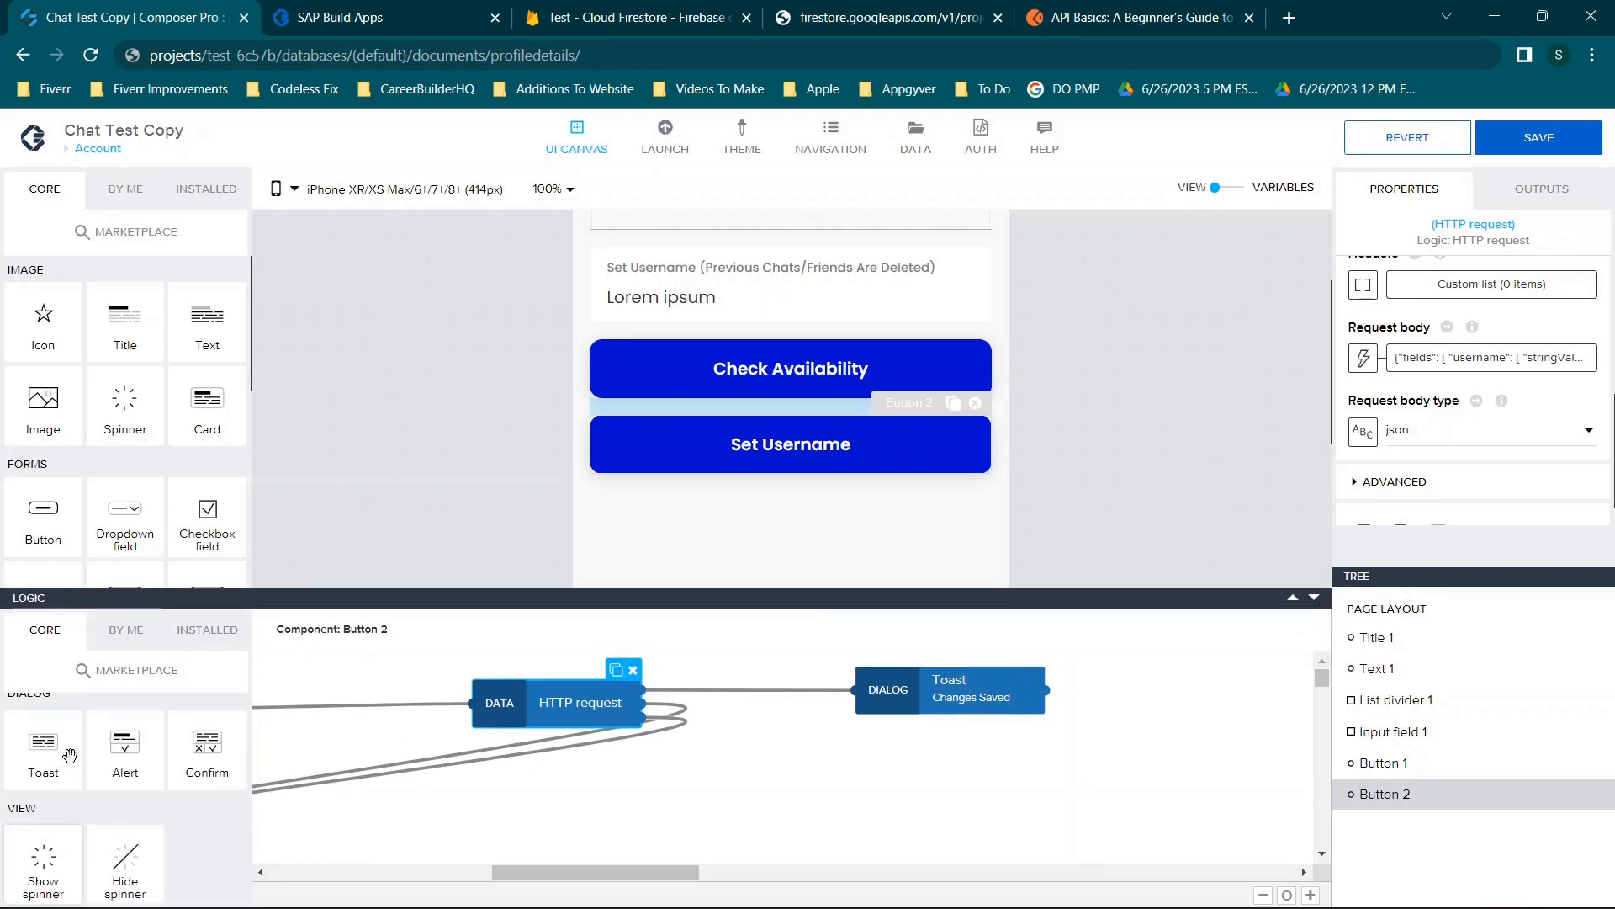
{"action": "scroll", "coordinate": [70, 755], "scroll_direction": "up", "scroll_amount": 1}
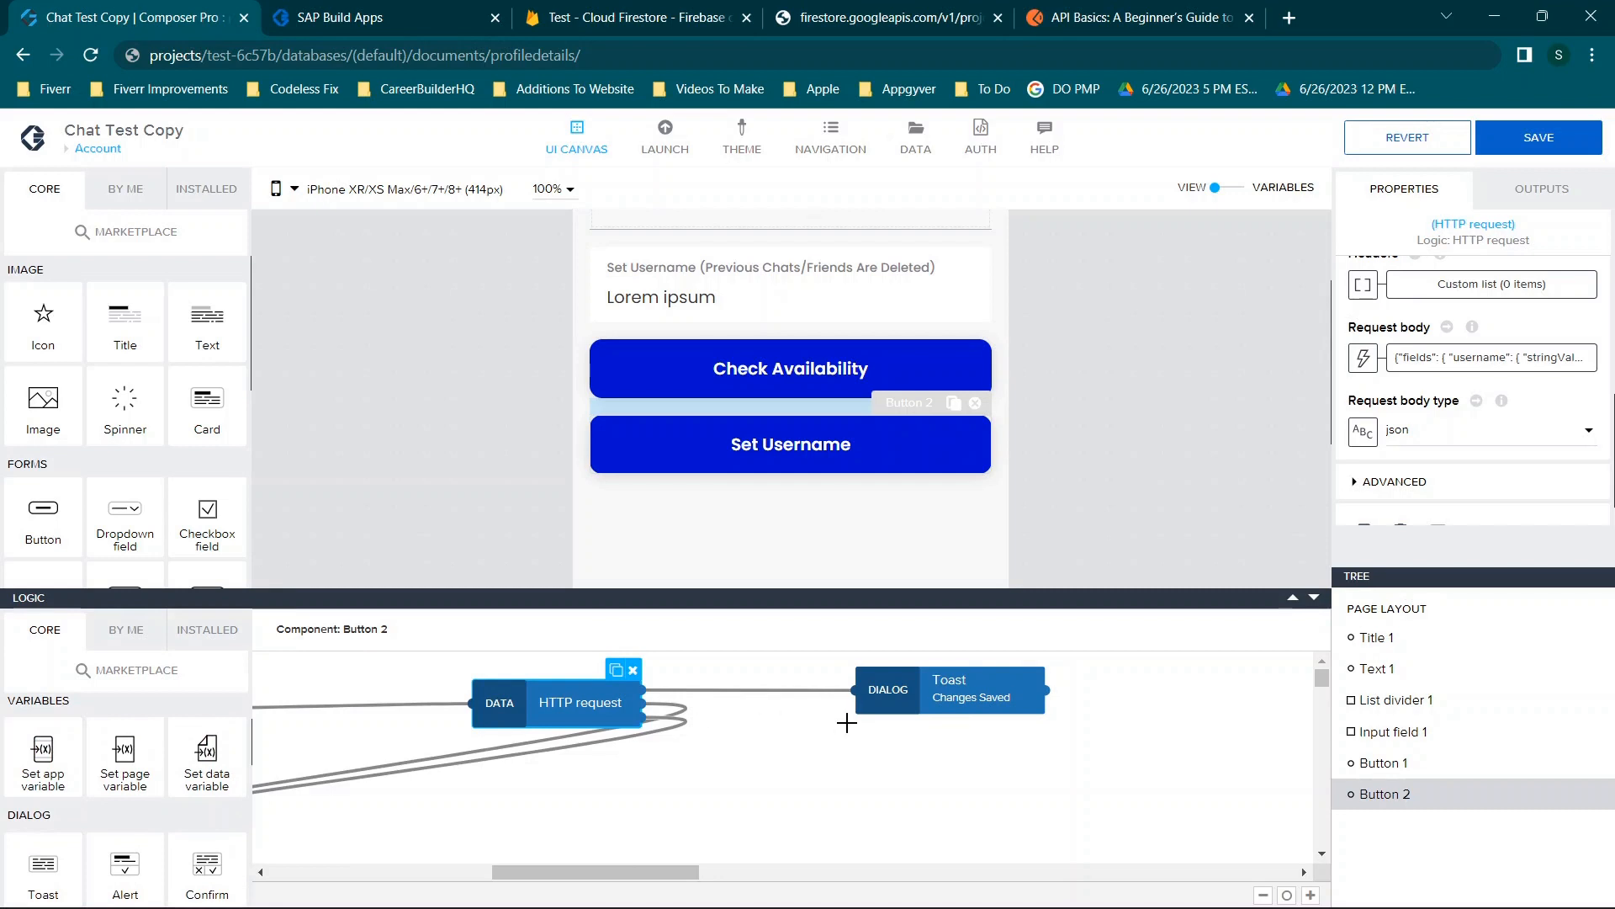
{"action": "left_click", "coordinate": [722, 777]}
{"action": "left_click_drag", "start_coordinate": [43, 753], "coordinate": [829, 753]}
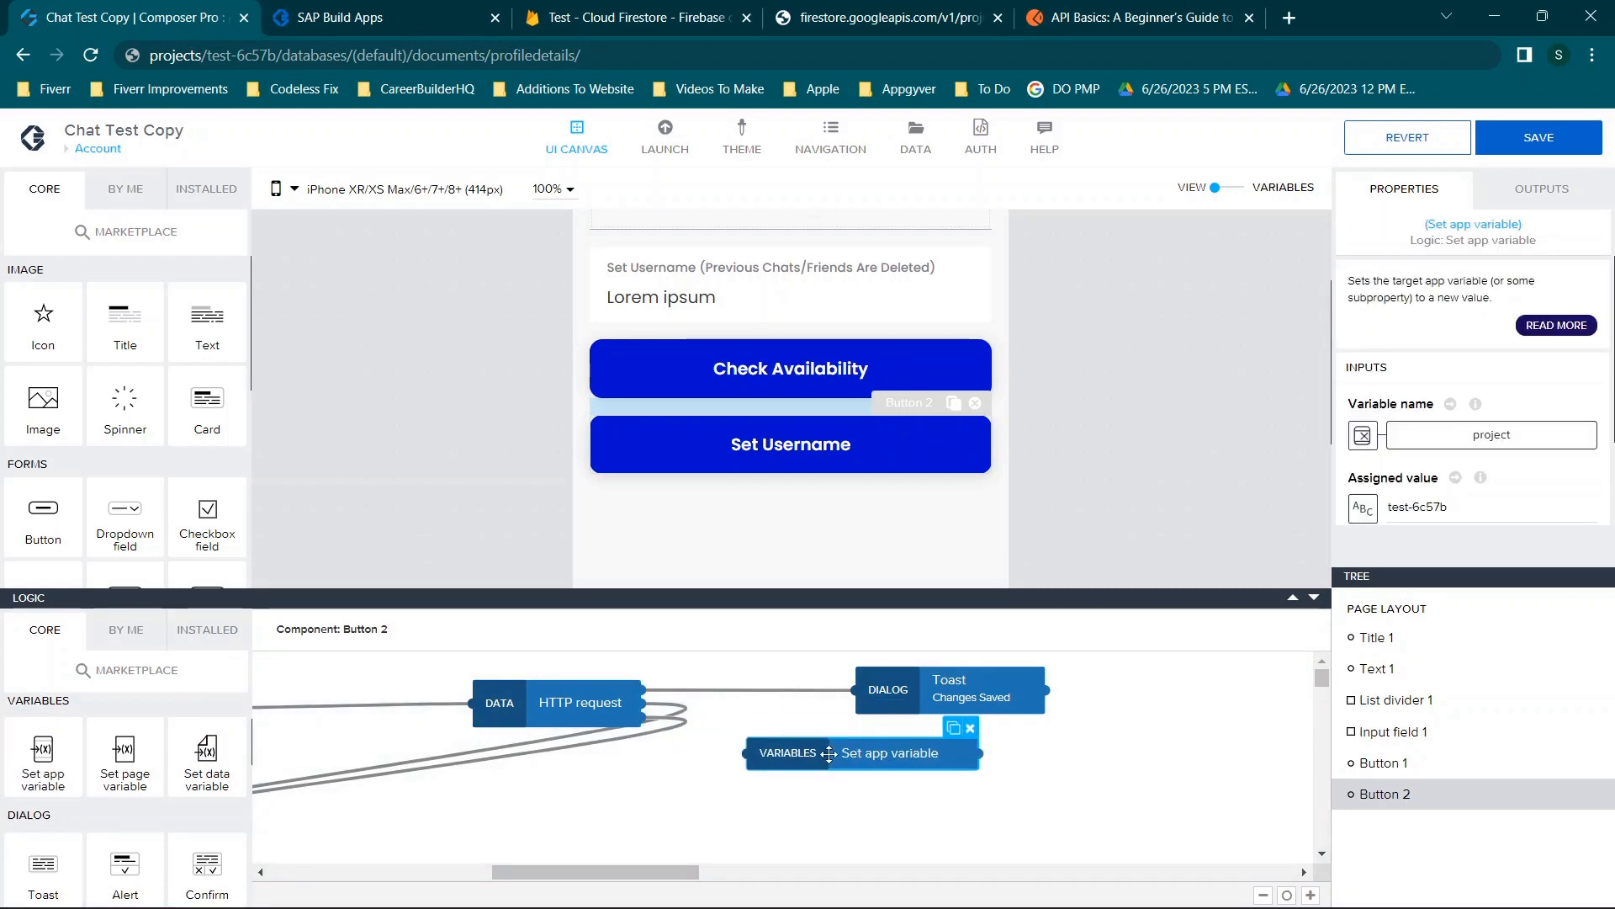
{"action": "left_click_drag", "start_coordinate": [644, 691], "coordinate": [750, 752]}
{"action": "left_click", "coordinate": [548, 700]}
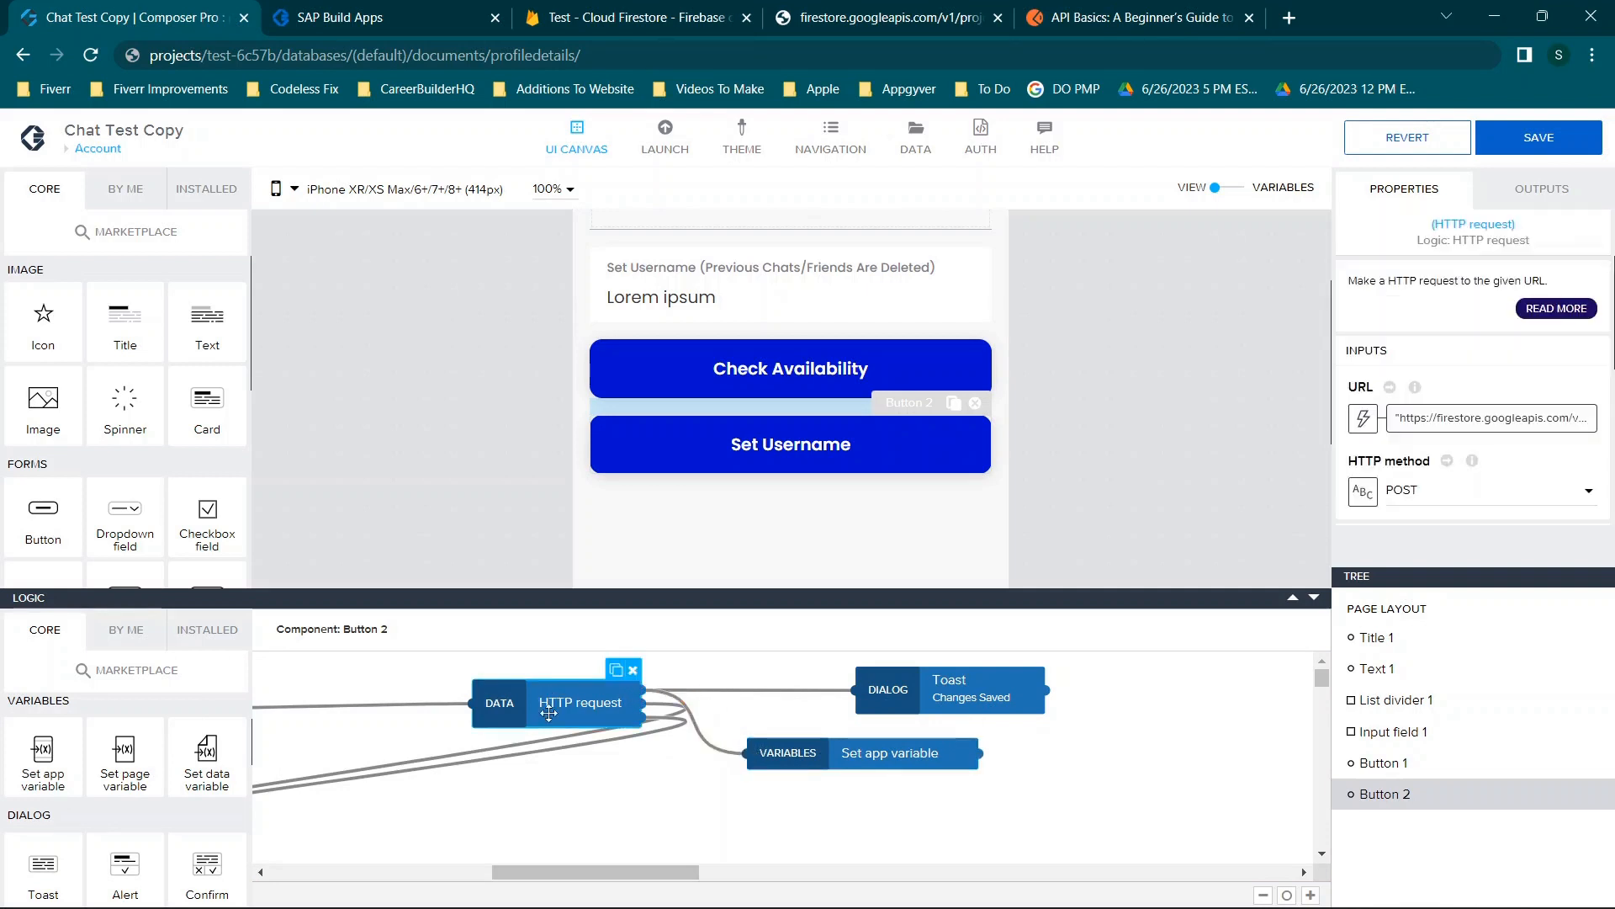
Bind the Set app variable node's assigned value to a formula.
{"action": "left_click", "coordinate": [831, 757]}
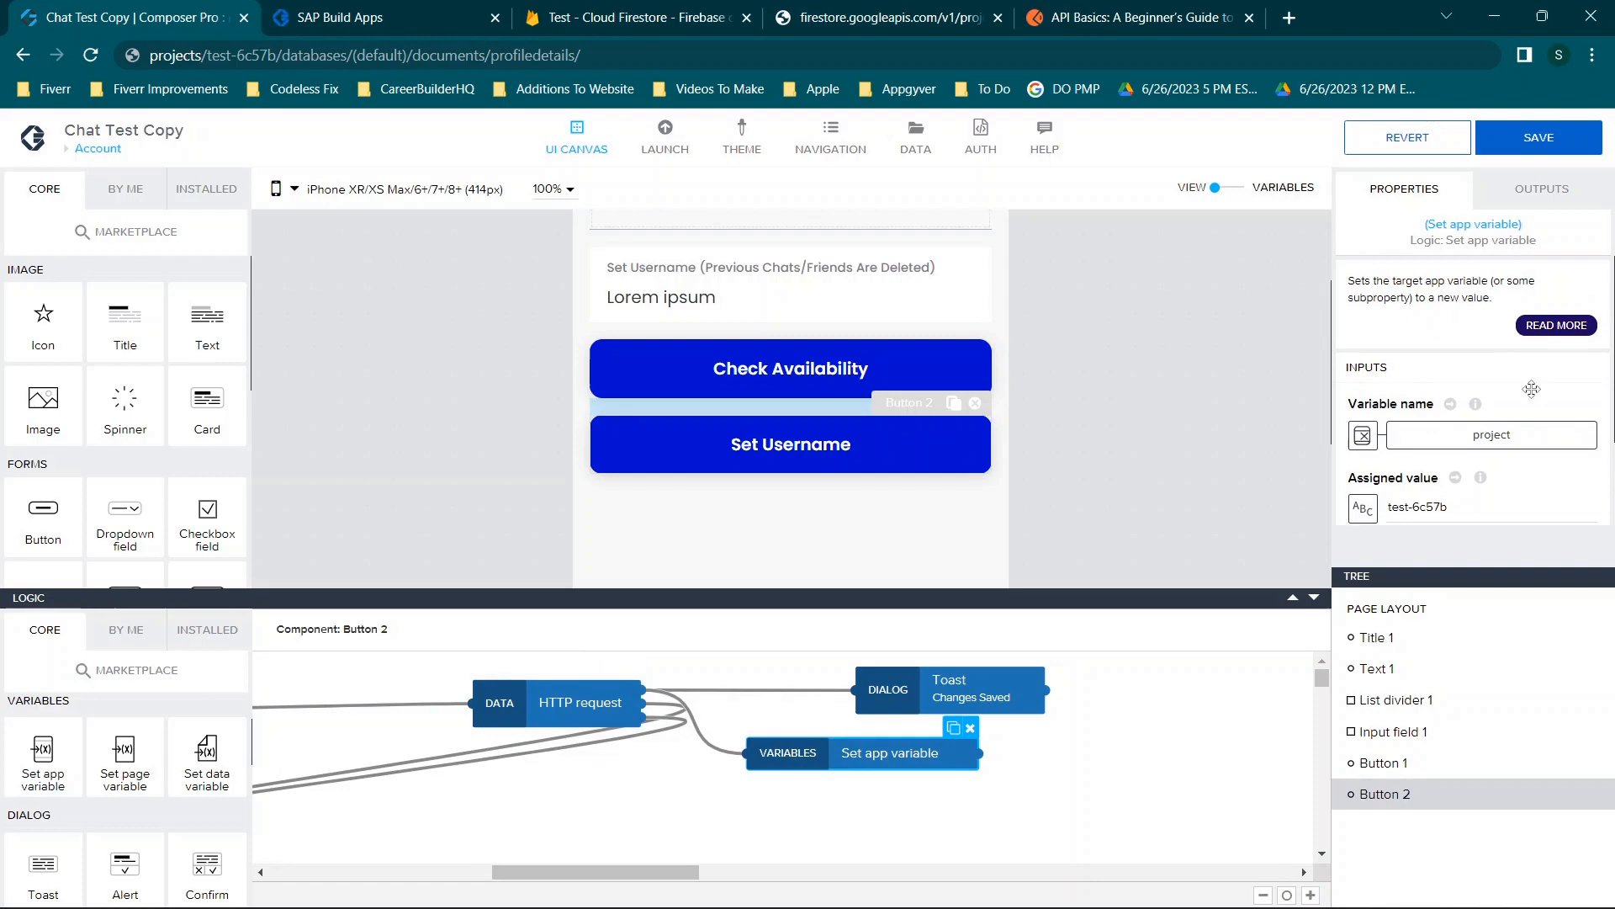
{"action": "scroll", "coordinate": [1555, 378], "scroll_direction": "down", "scroll_amount": 1}
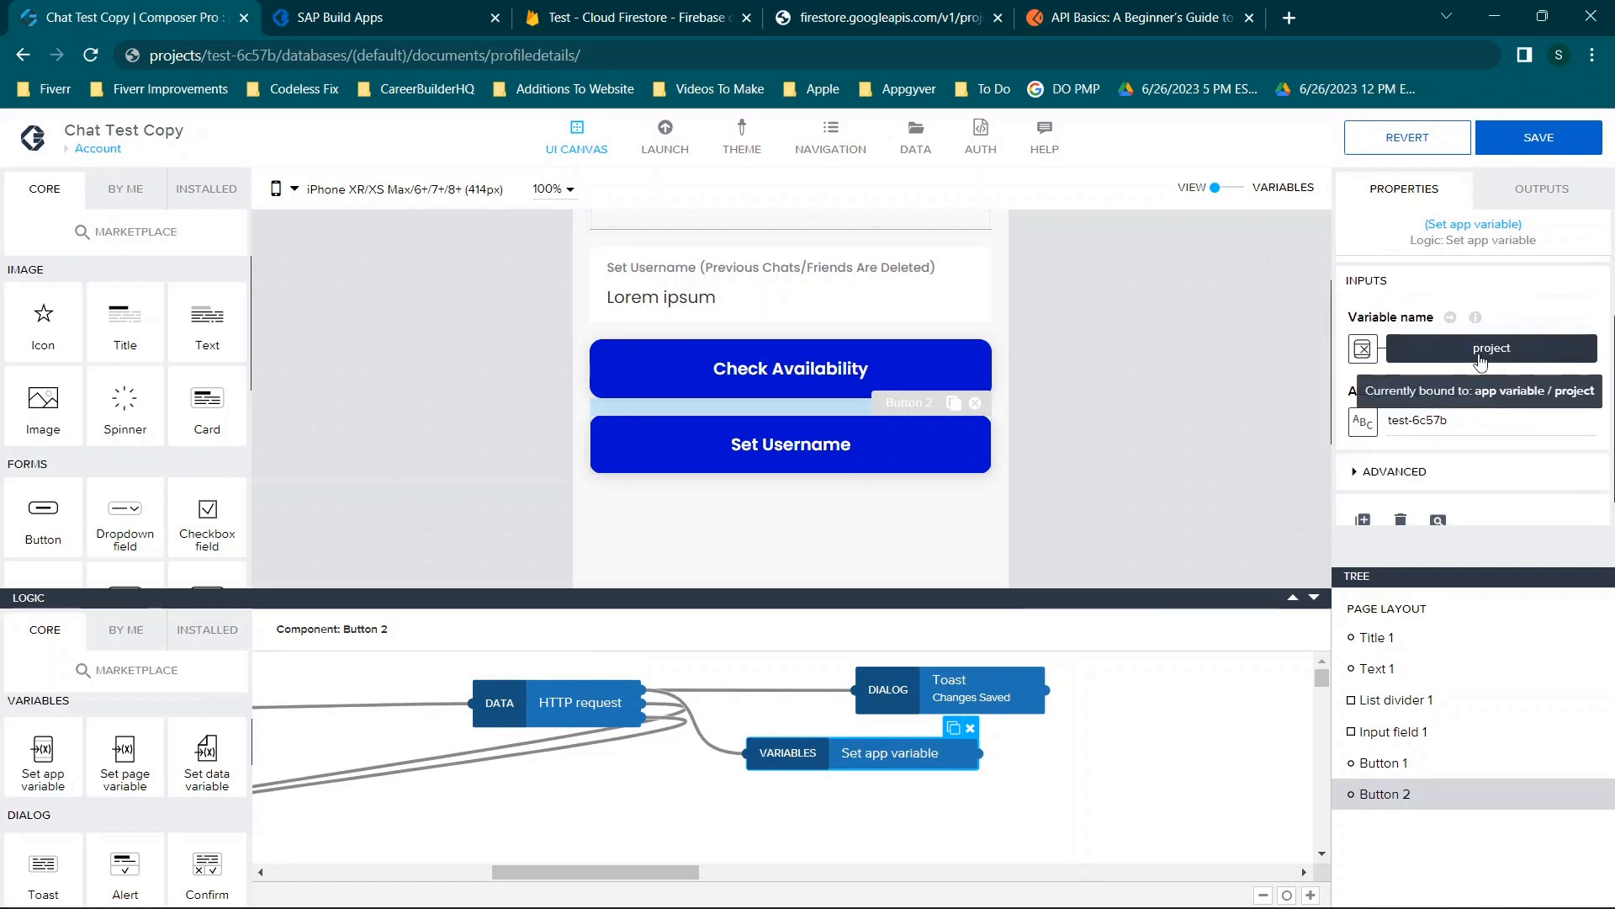
{"action": "left_click", "coordinate": [1363, 421]}
{"action": "left_click", "coordinate": [1038, 476]}
{"action": "left_click", "coordinate": [711, 502]}
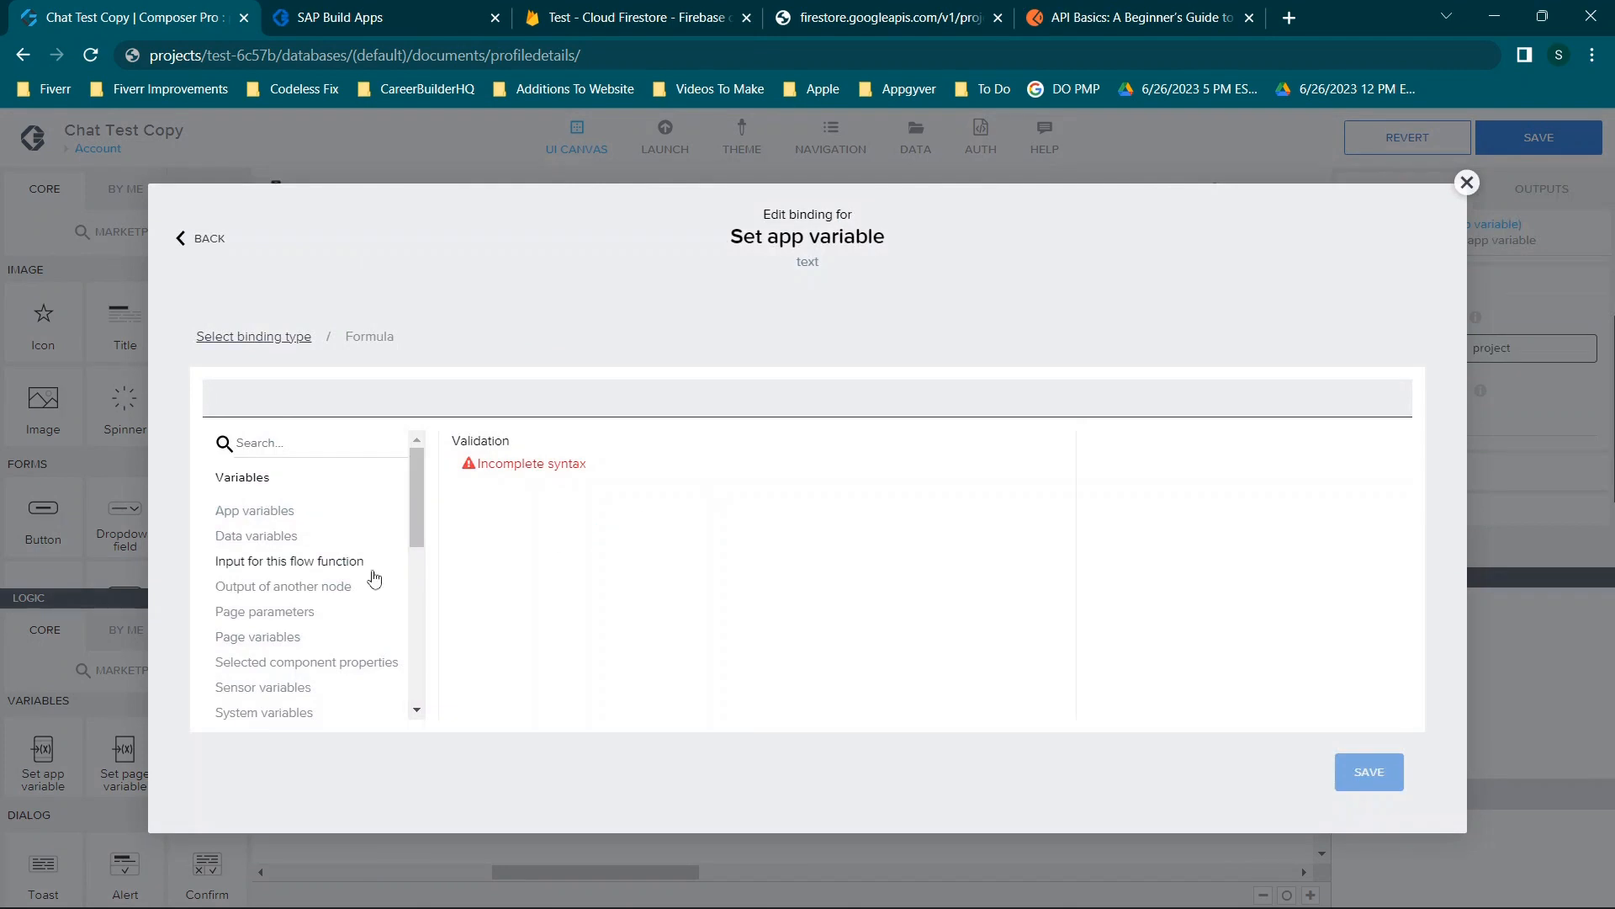
Compare the Profiledetails fields.username data variables with the raw Firestore JSON, then close the binding editor unsaved.
{"action": "left_click", "coordinate": [252, 536]}
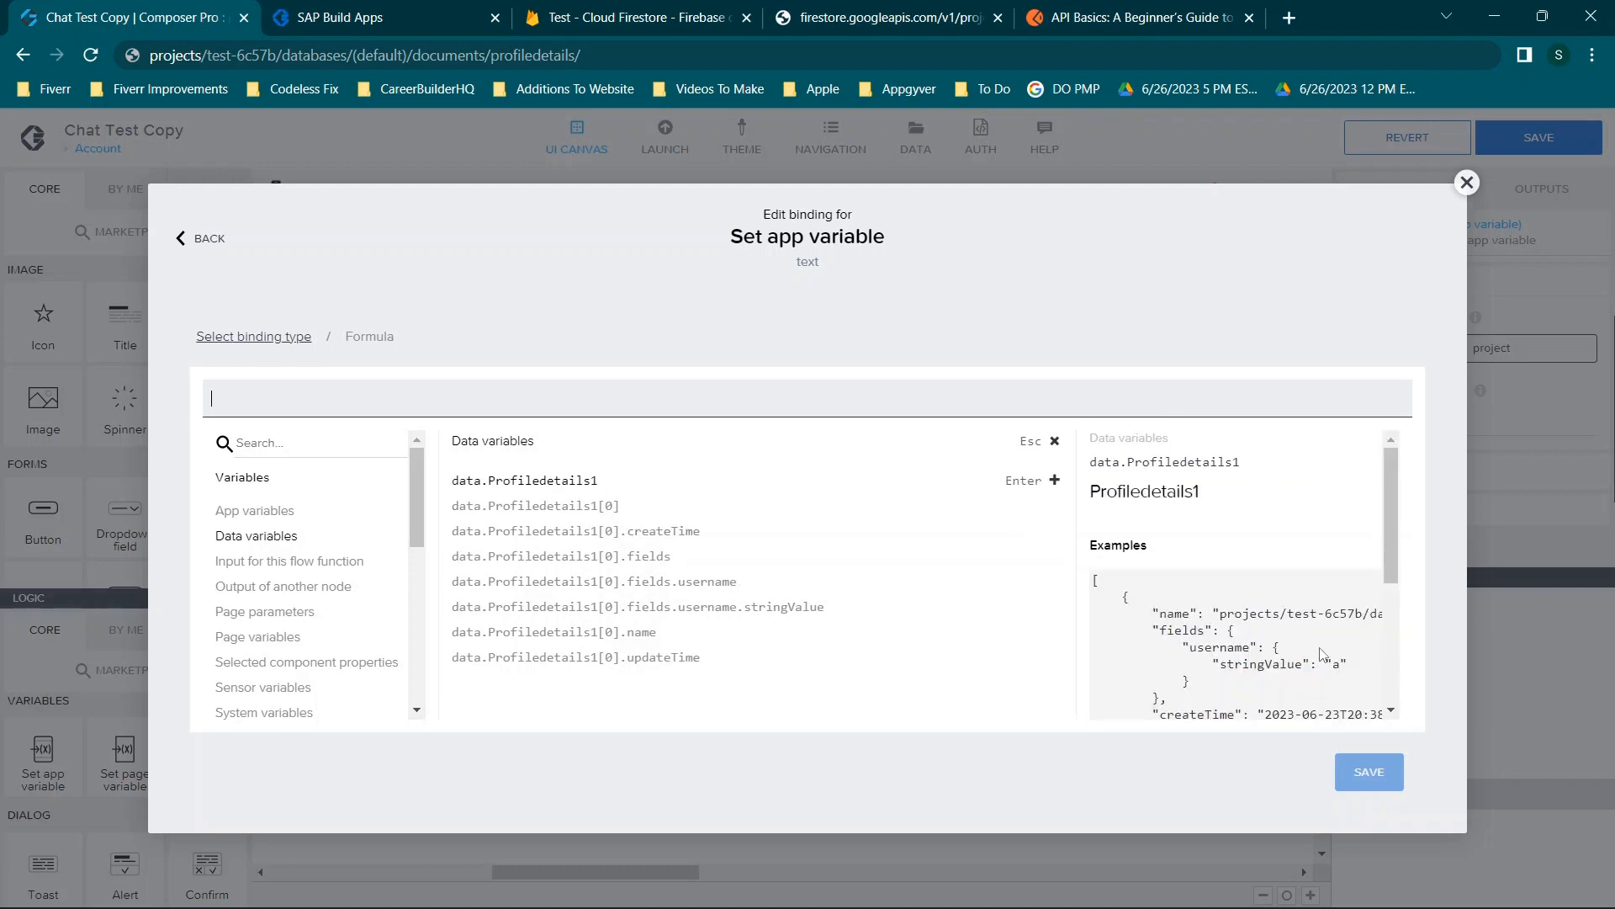
{"action": "scroll", "coordinate": [1324, 654], "scroll_direction": "down", "scroll_amount": 5}
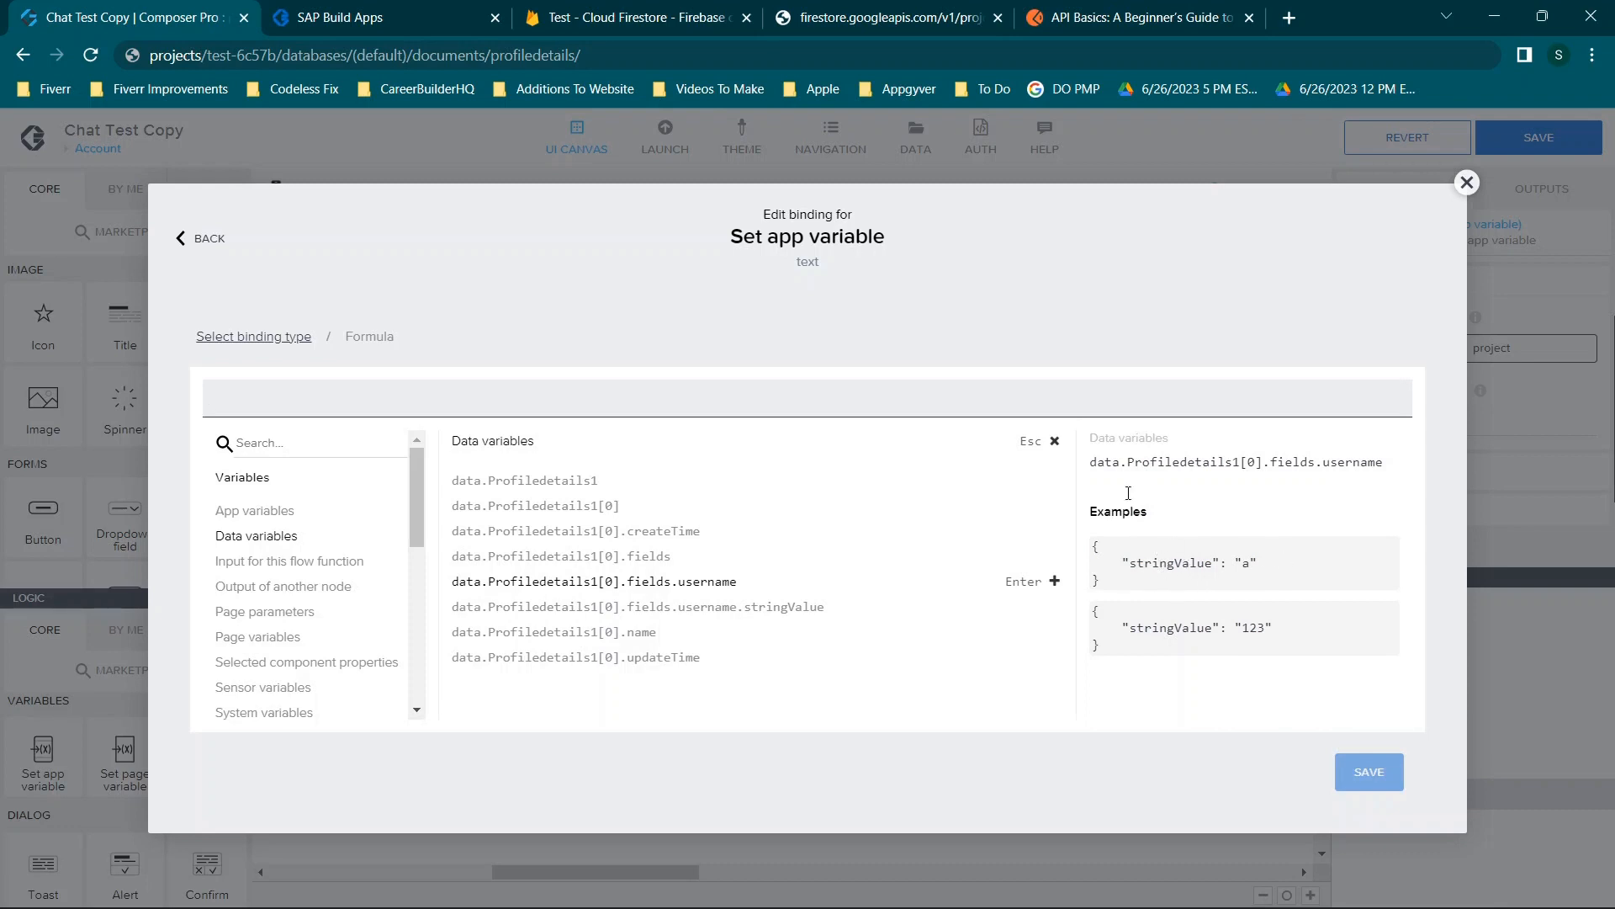
{"action": "left_click", "coordinate": [845, 10]}
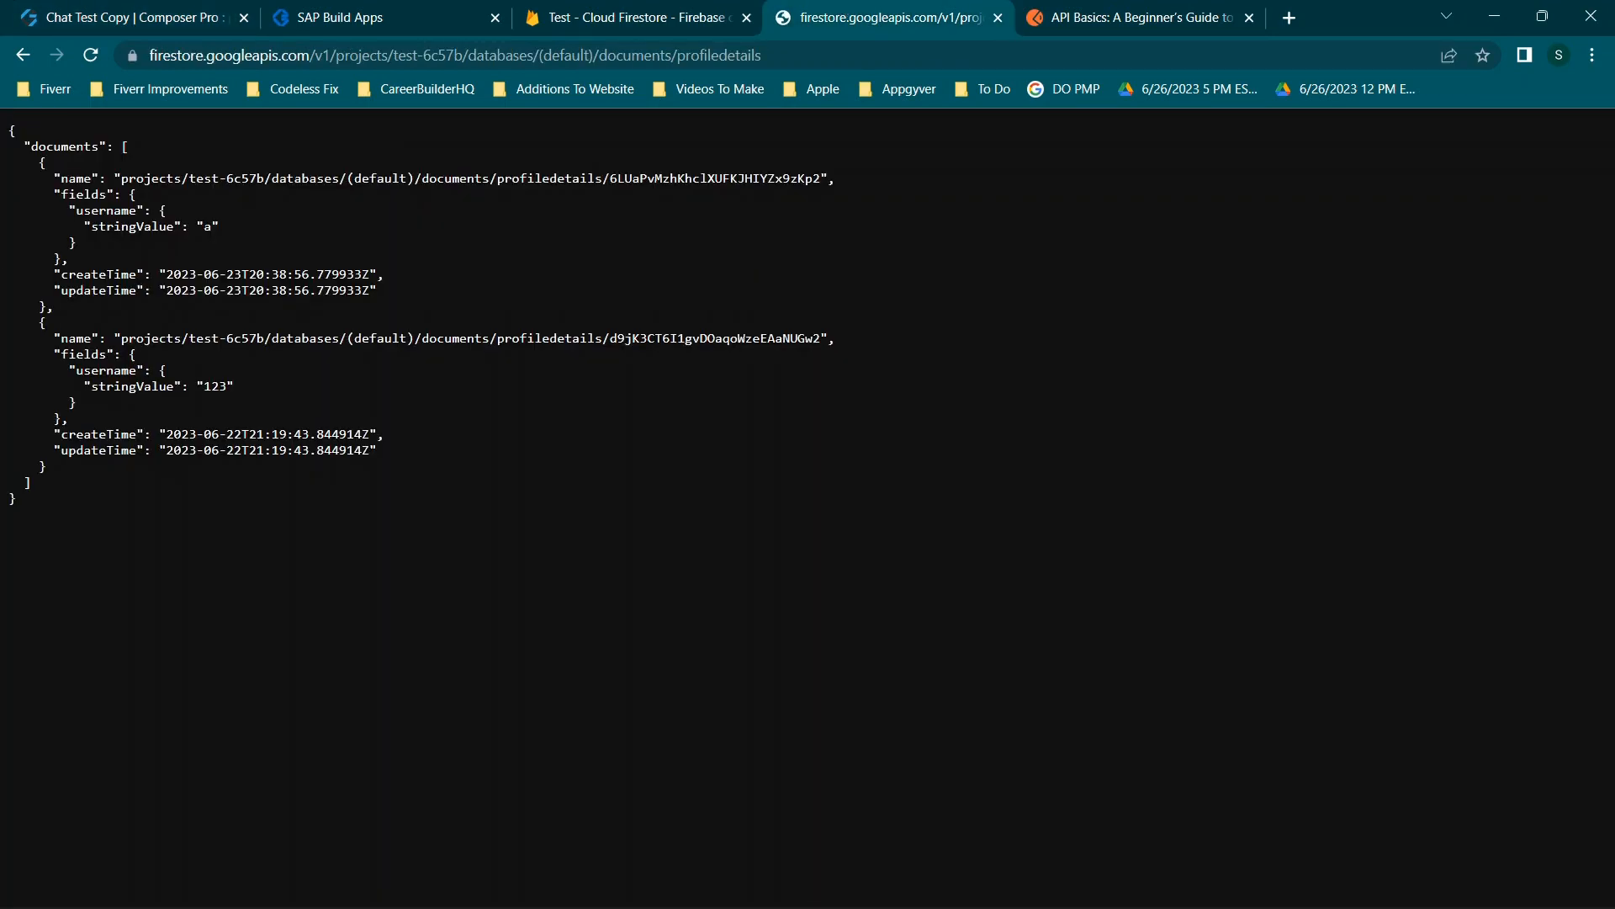
{"action": "double_click", "coordinate": [106, 211]}
{"action": "left_click_drag", "start_coordinate": [162, 211], "coordinate": [79, 247]}
{"action": "left_click", "coordinate": [330, 17]}
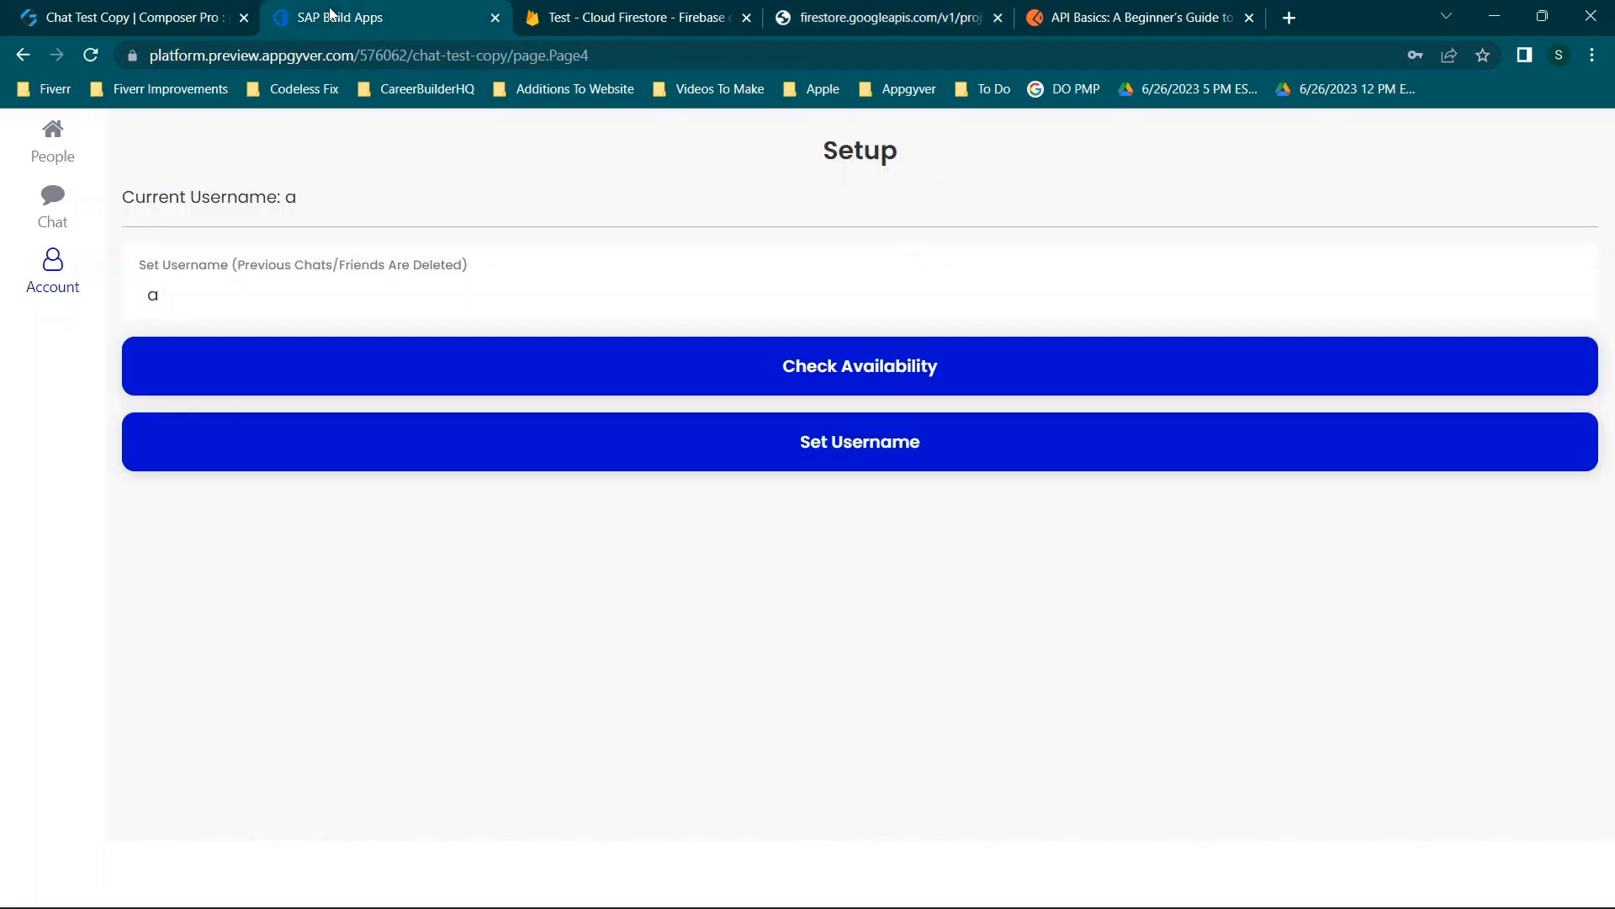
{"action": "left_click", "coordinate": [222, 10]}
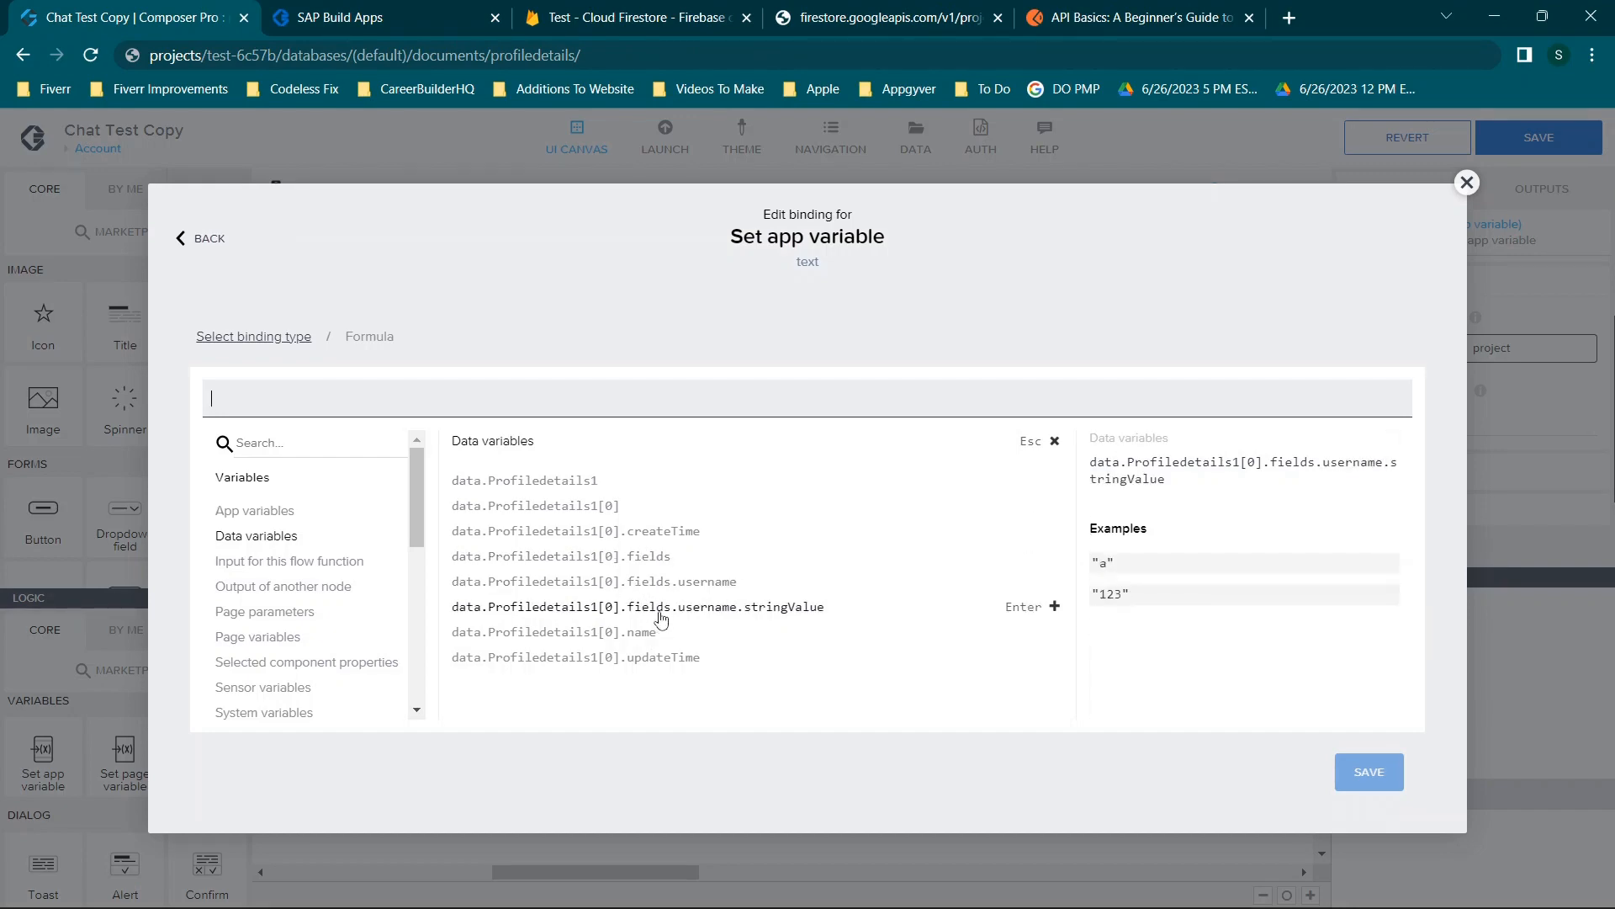
{"action": "left_click", "coordinate": [1467, 184]}
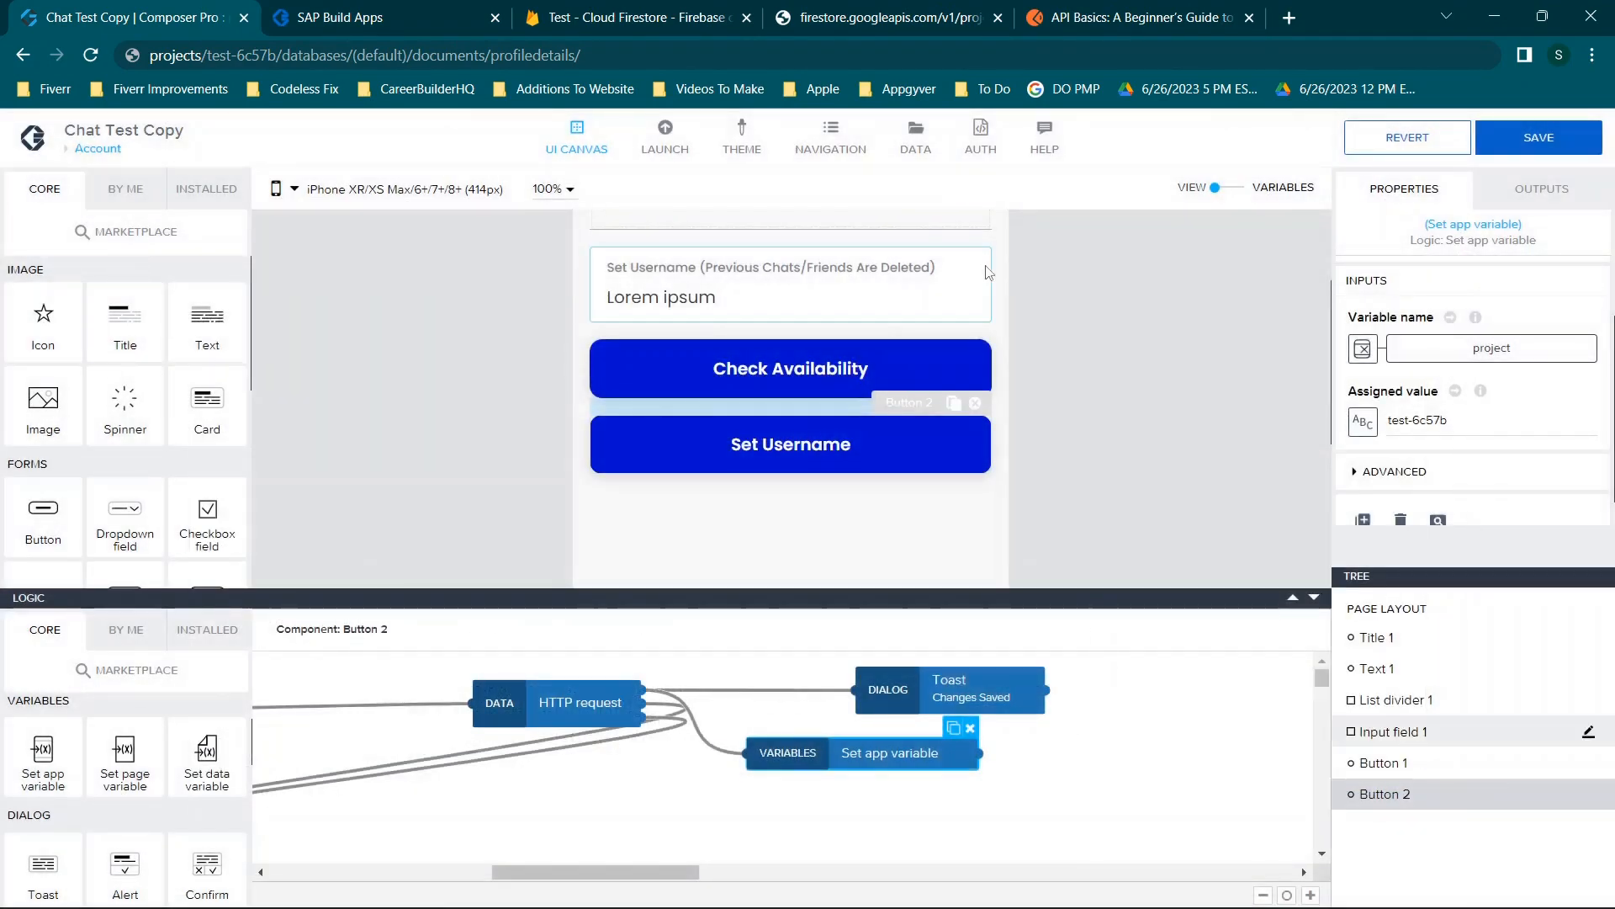